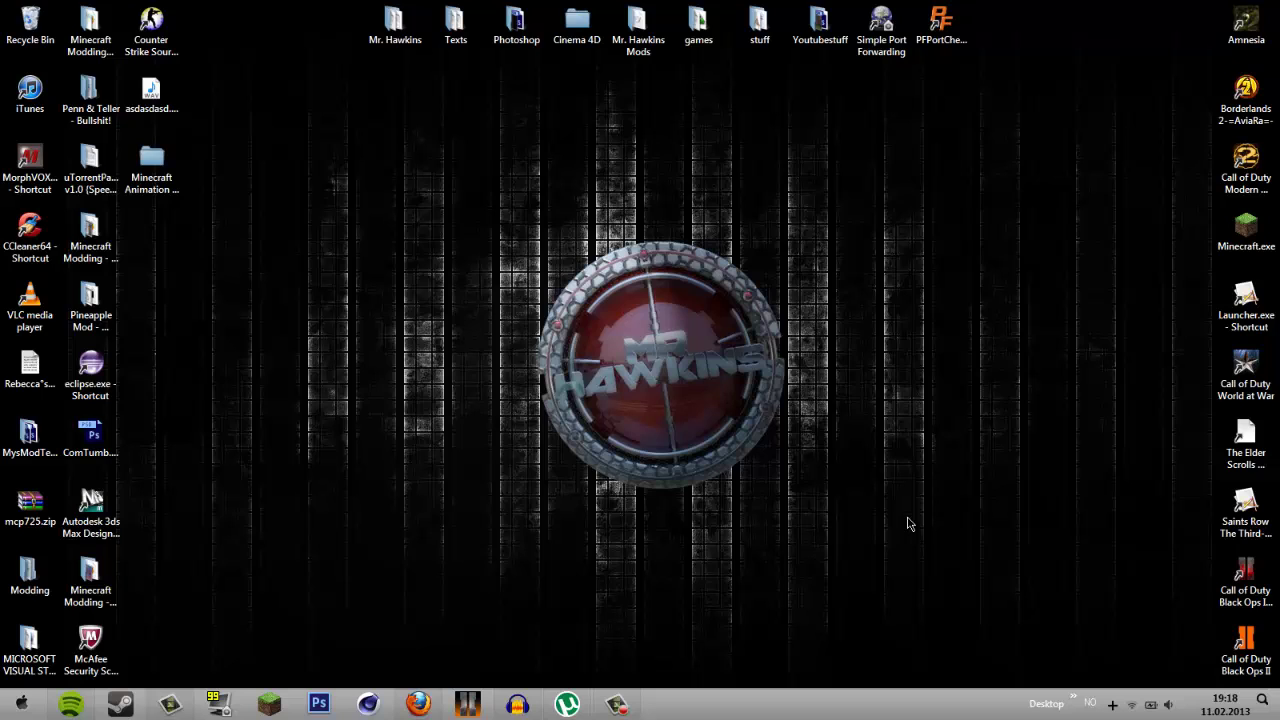
- Select the Simple Port Forwarding and PFPortChecker shortcuts and drag them below the top icon row
left_click_drag(1006, 114, 590, 178)
left_click(780, 212)
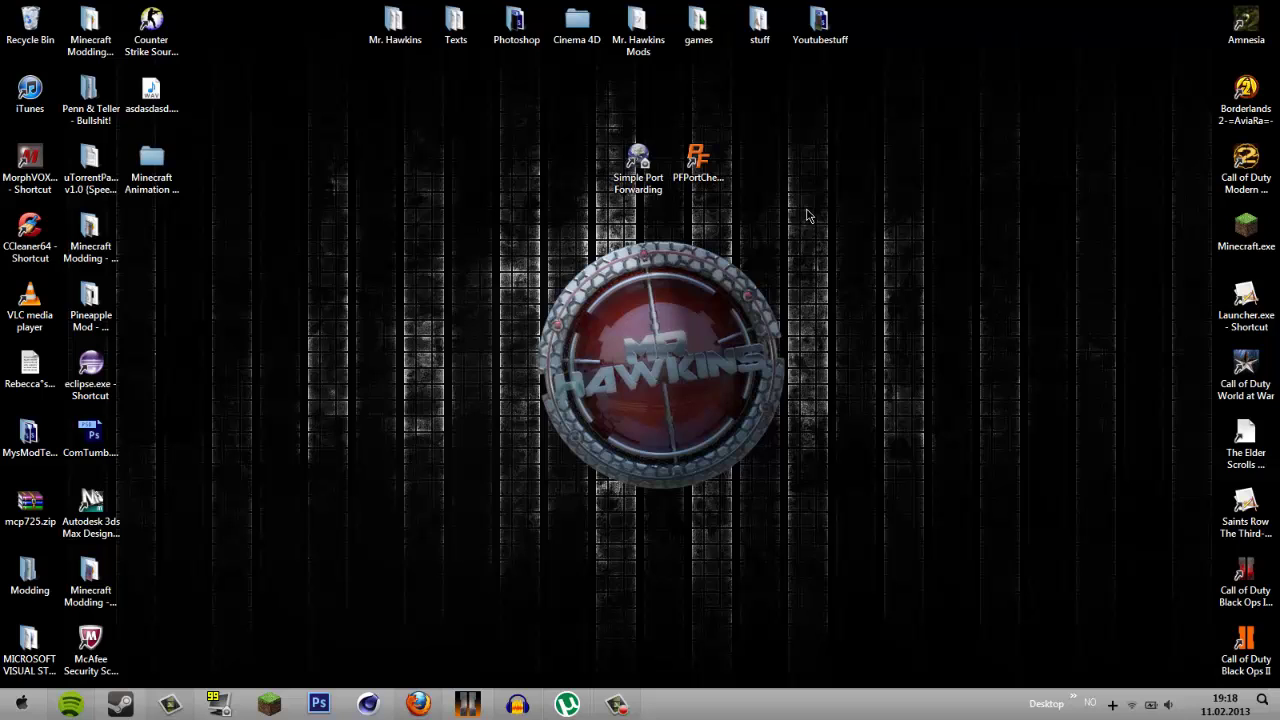
left_click_drag(798, 232, 559, 113)
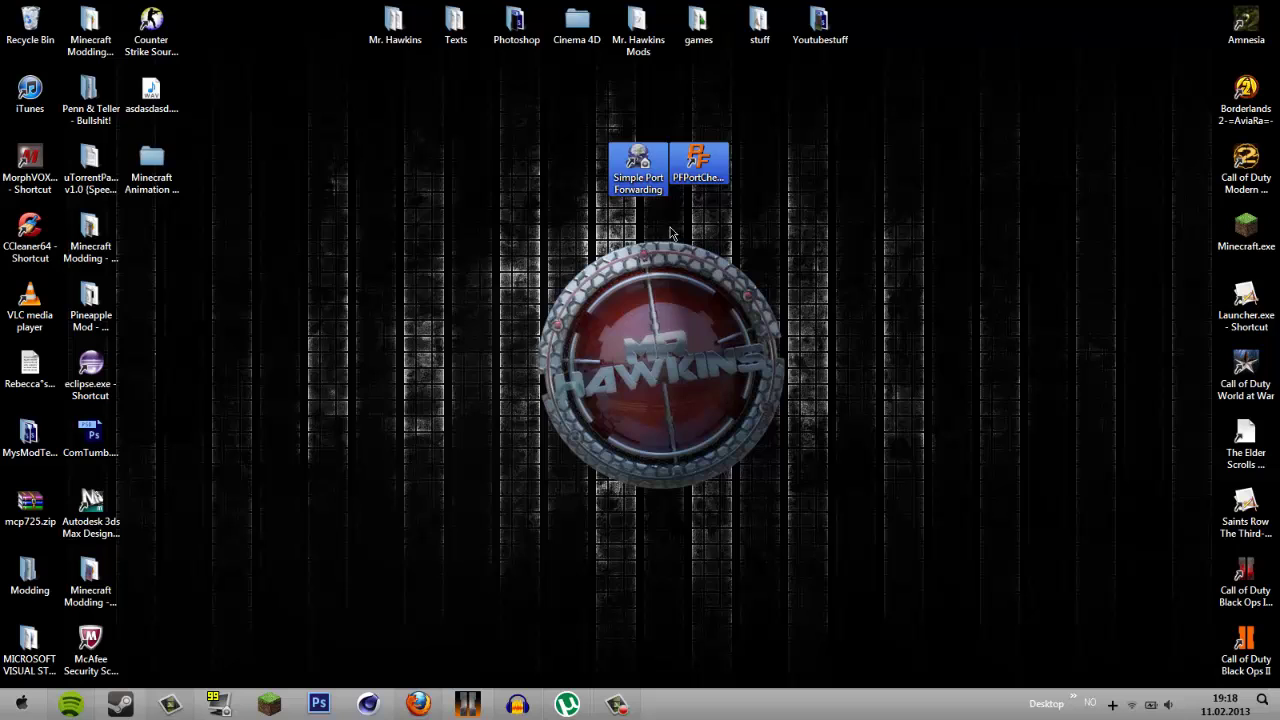
left_click(703, 186)
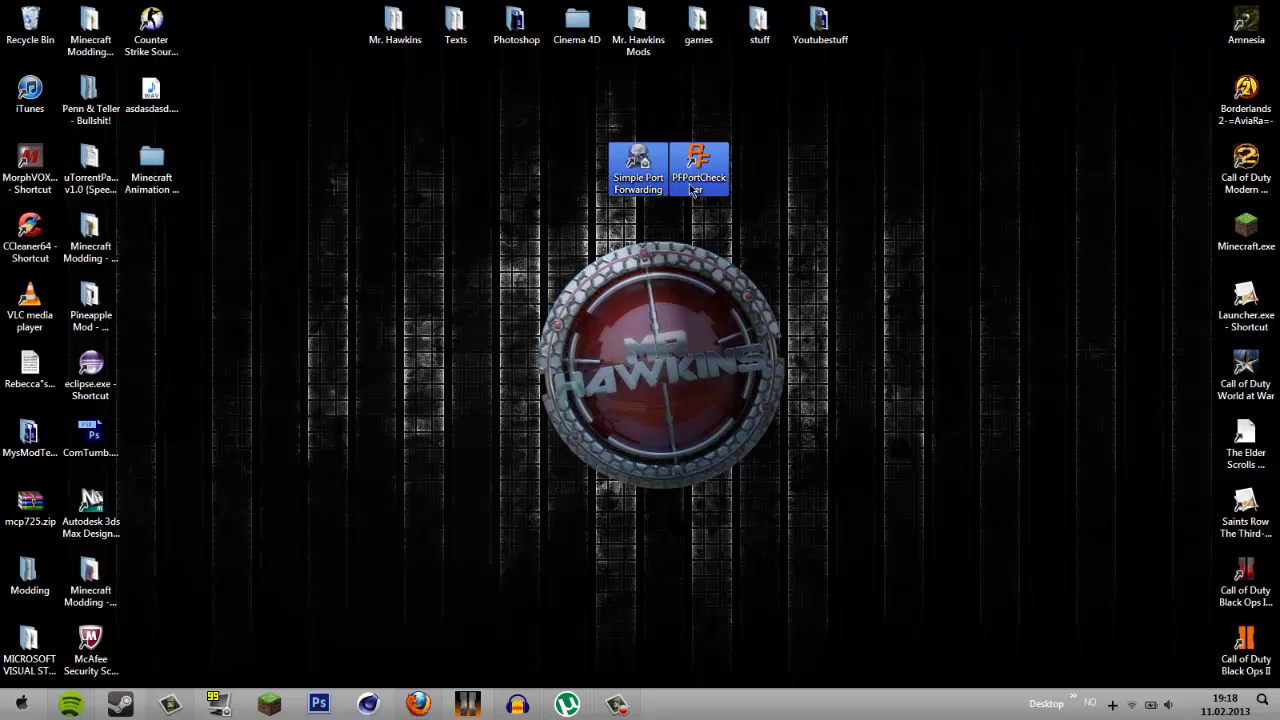
left_click(646, 233)
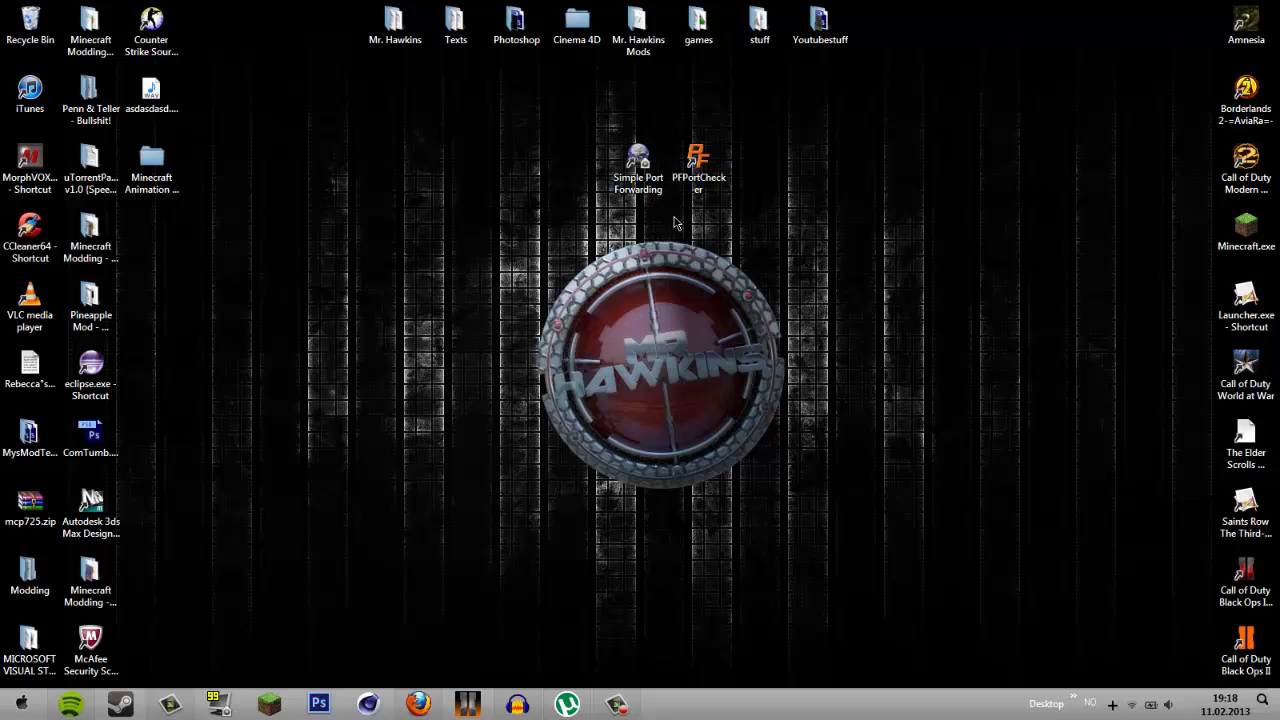
left_click(693, 182)
left_click_drag(750, 148, 655, 165)
left_click(697, 160)
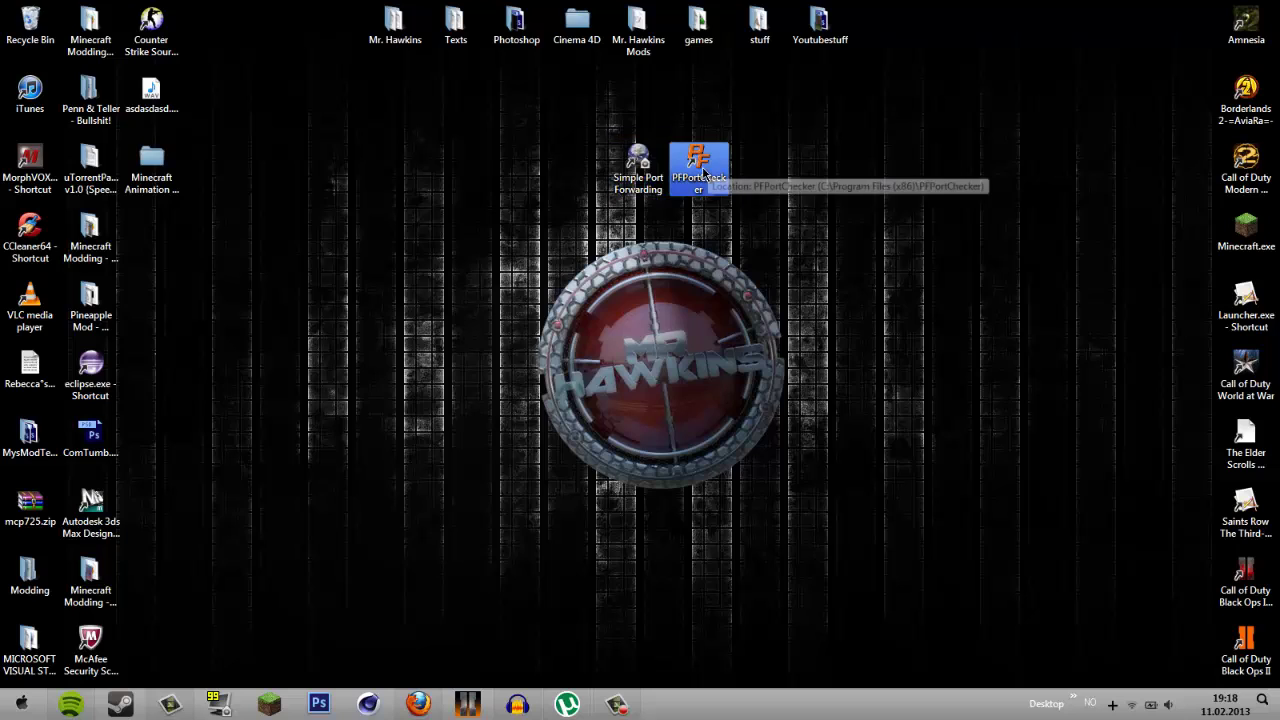
left_click(646, 168)
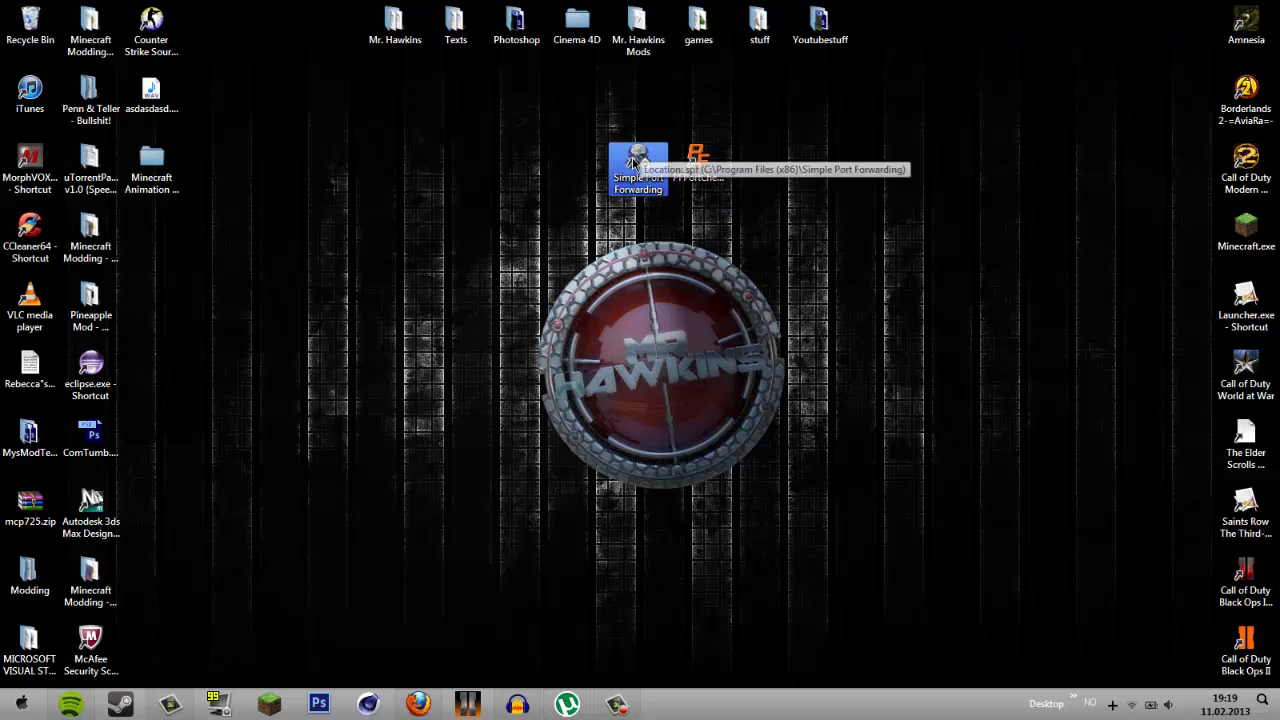
left_click(550, 234)
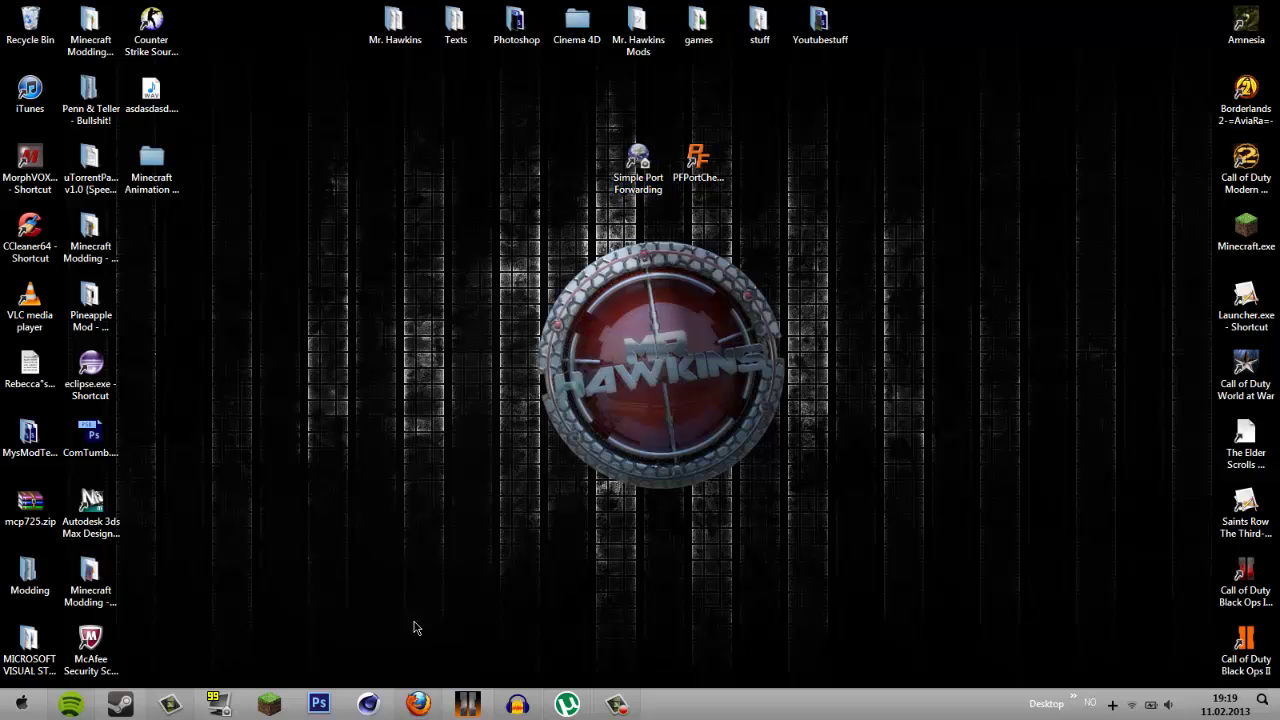
left_click_drag(773, 244, 506, 109)
- Download craftbukkit-1.4.7-R1.0.jar via the CraftBukkit Recommended Build link, saving it to disk
left_click(418, 704)
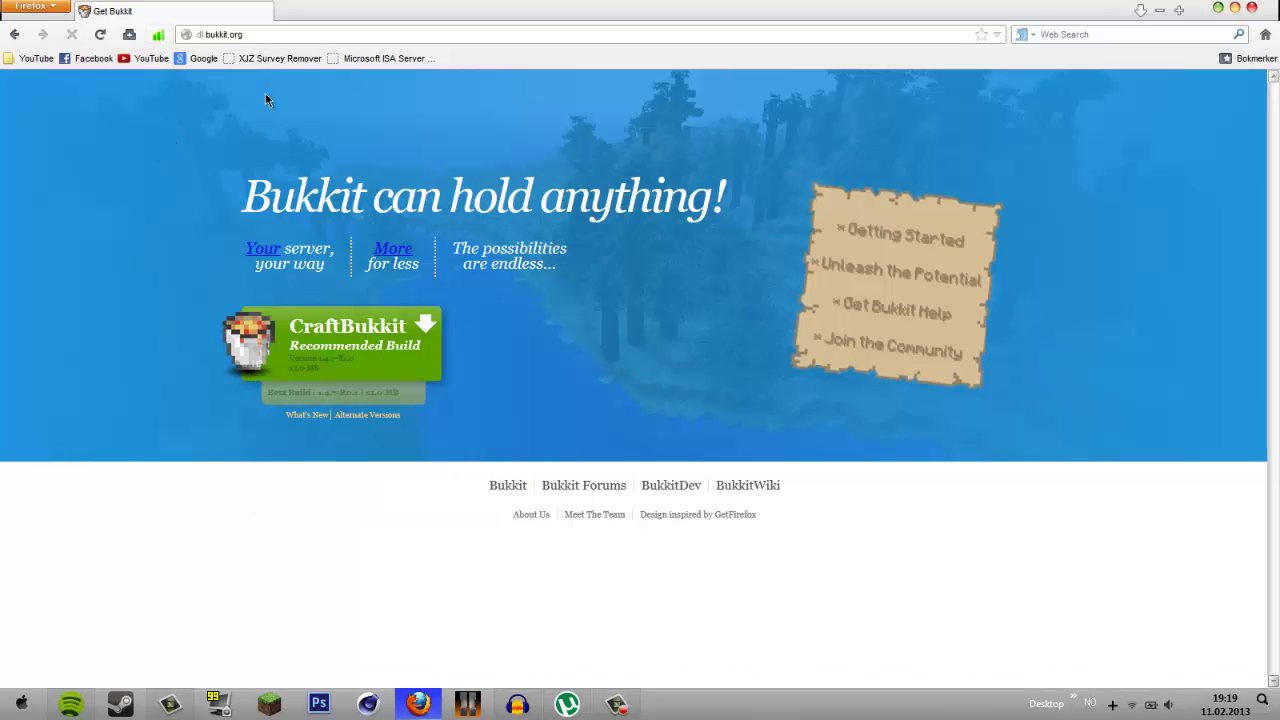
left_click(352, 339)
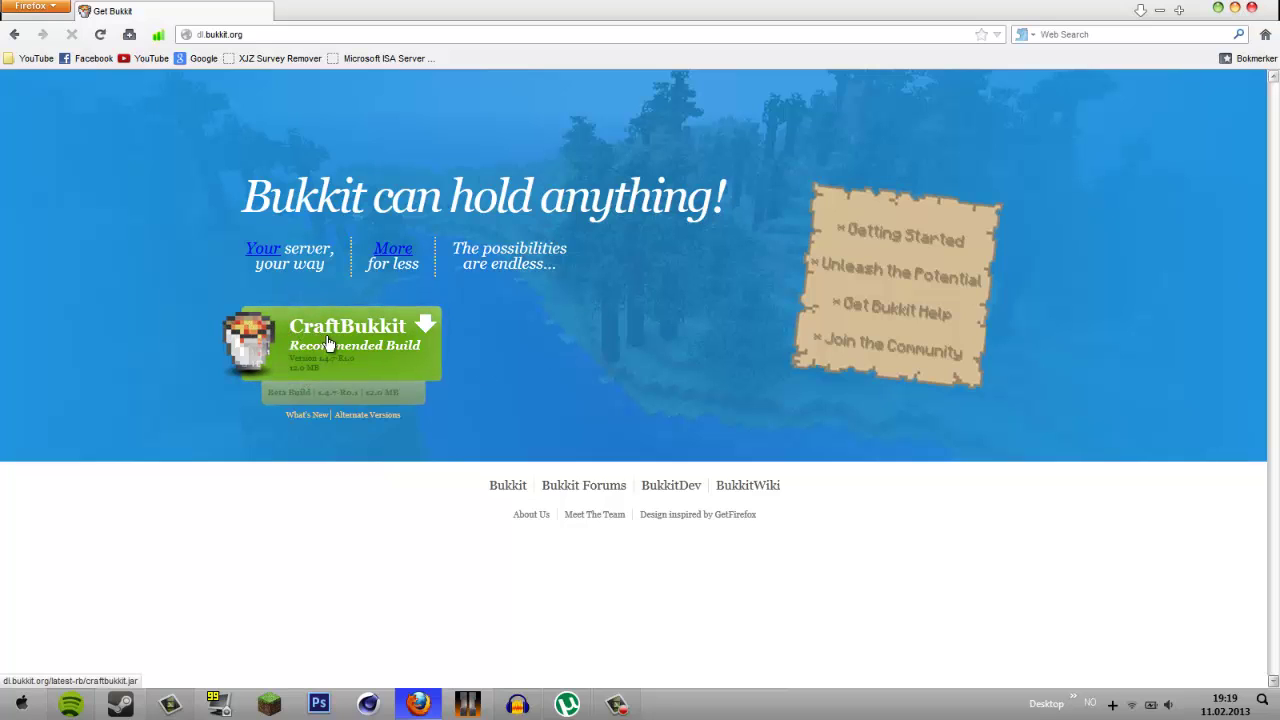
left_click(330, 338)
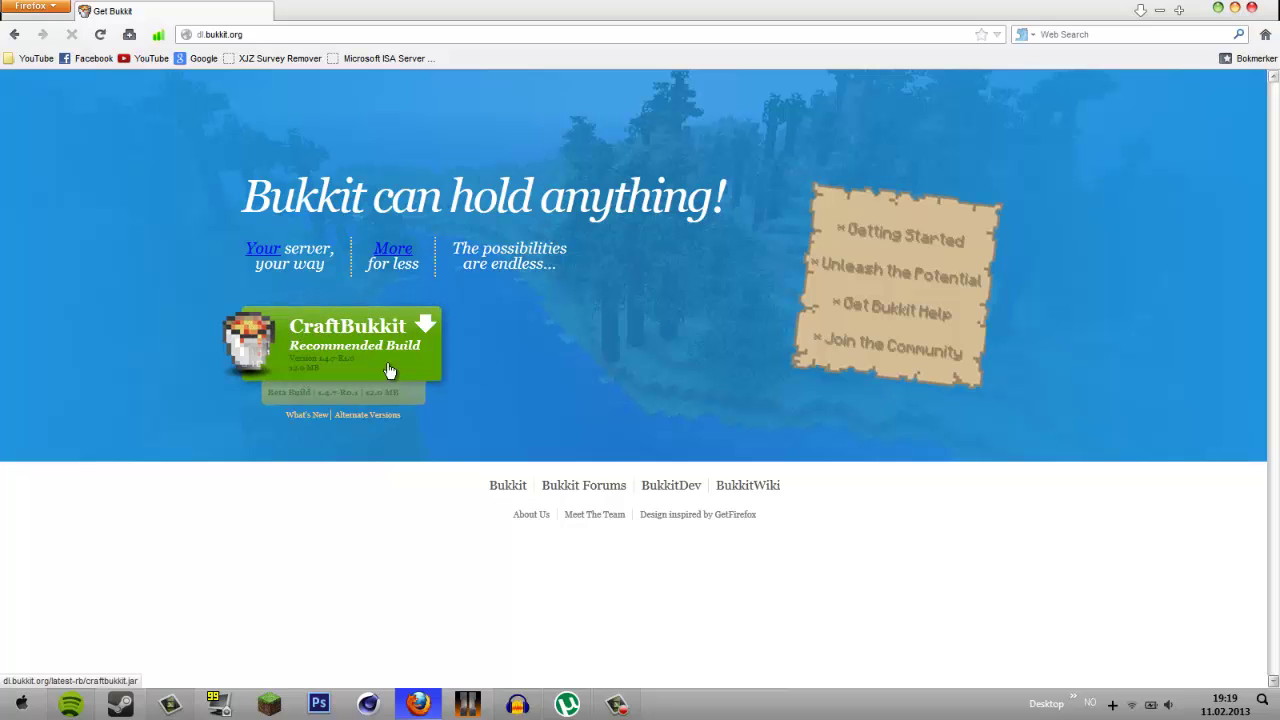
left_click(325, 340)
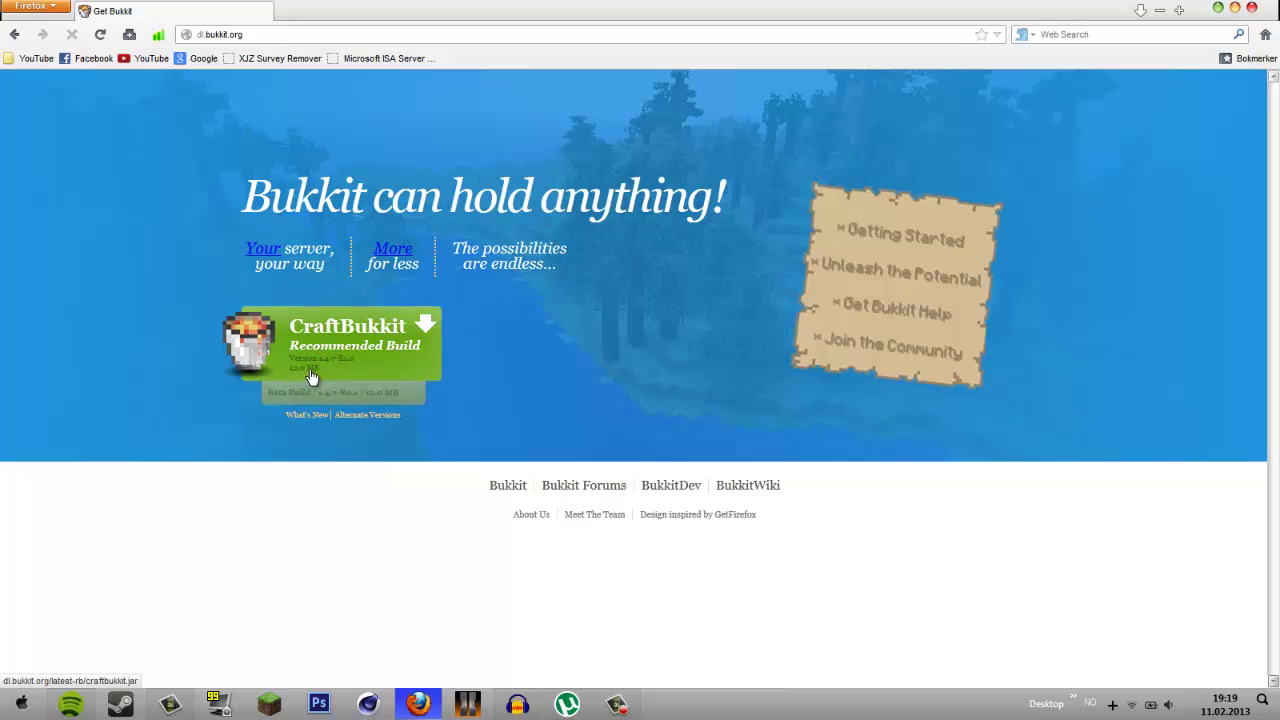
left_click(385, 364)
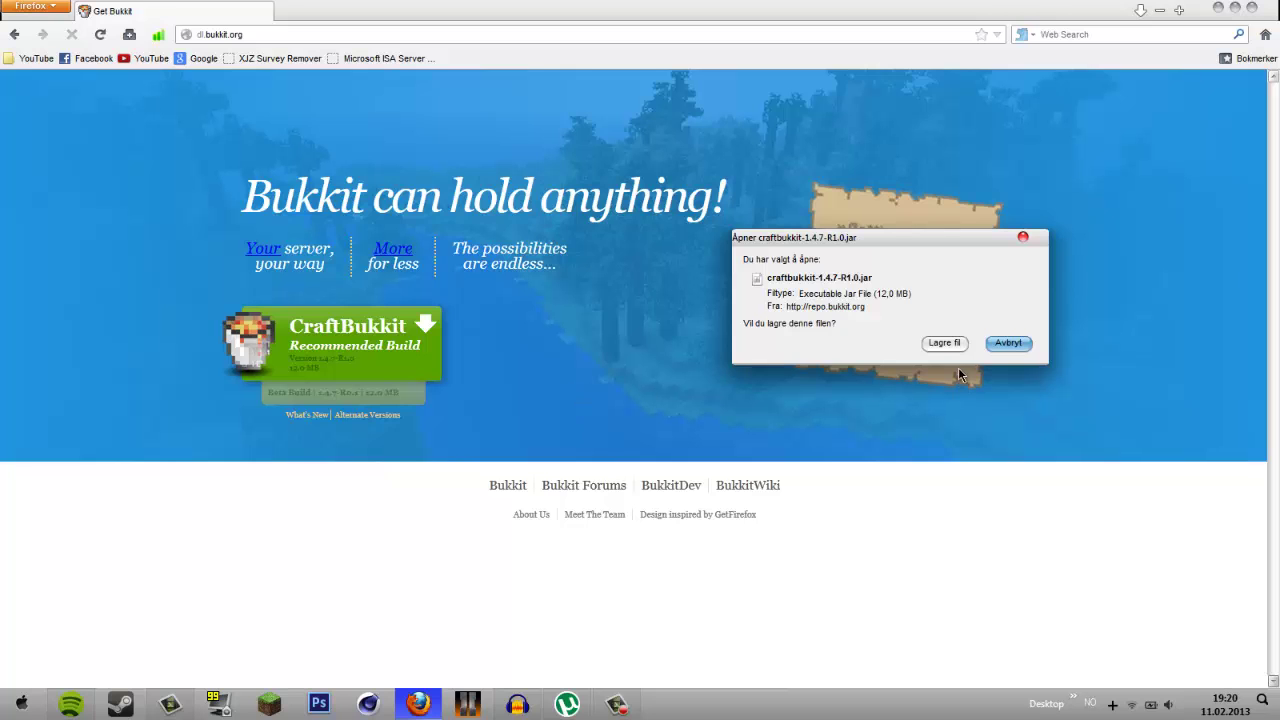
left_click(944, 343)
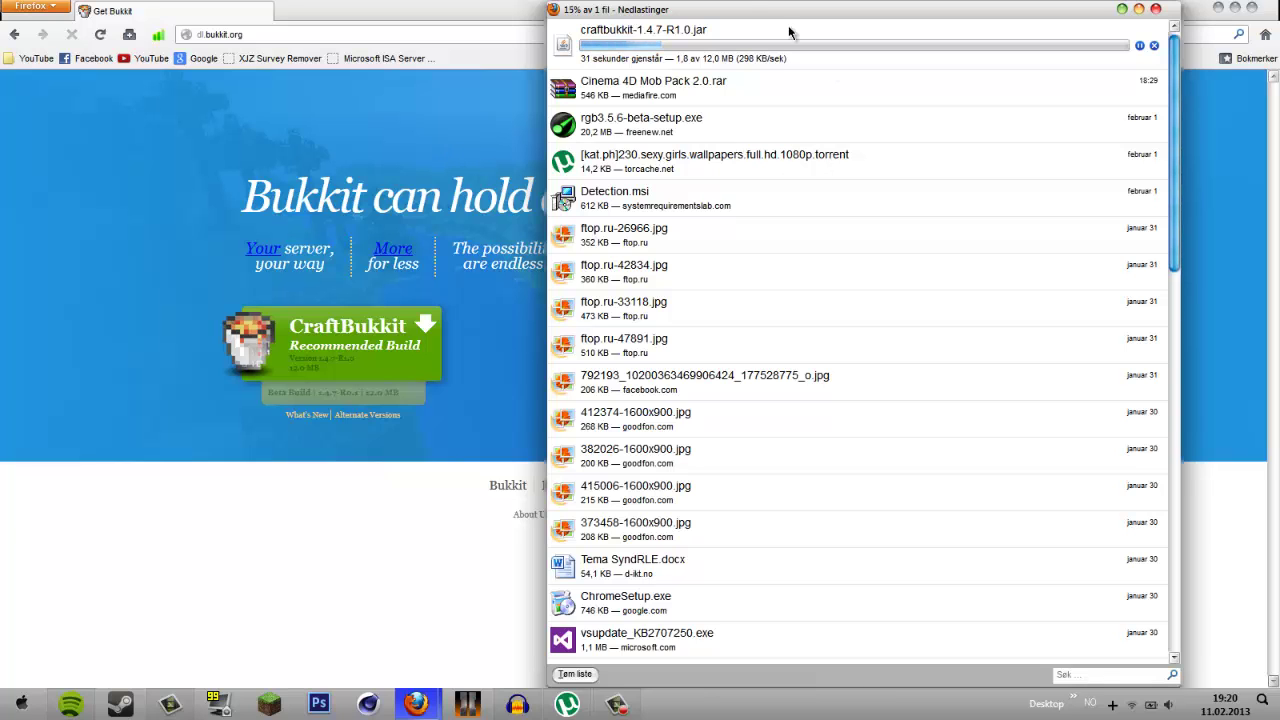
- Move the Downloads window lower on screen and minimise it
left_click_drag(746, 6, 779, 90)
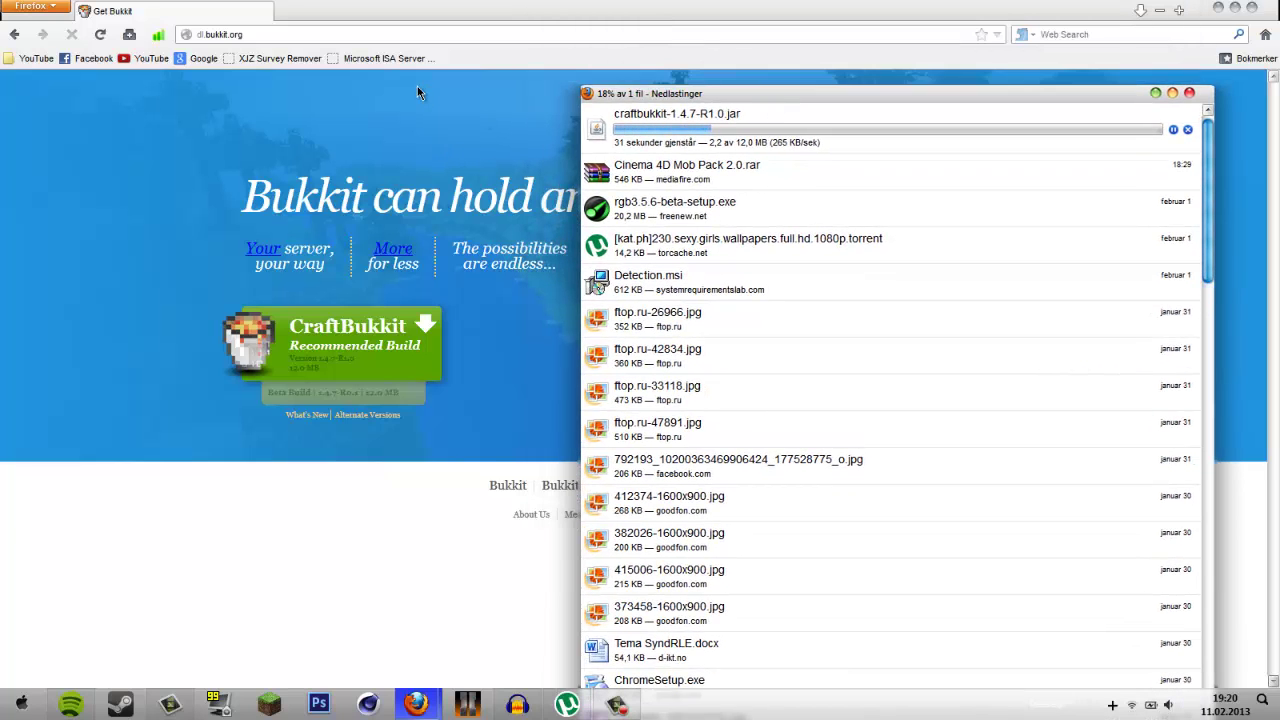
left_click_drag(665, 95, 656, 489)
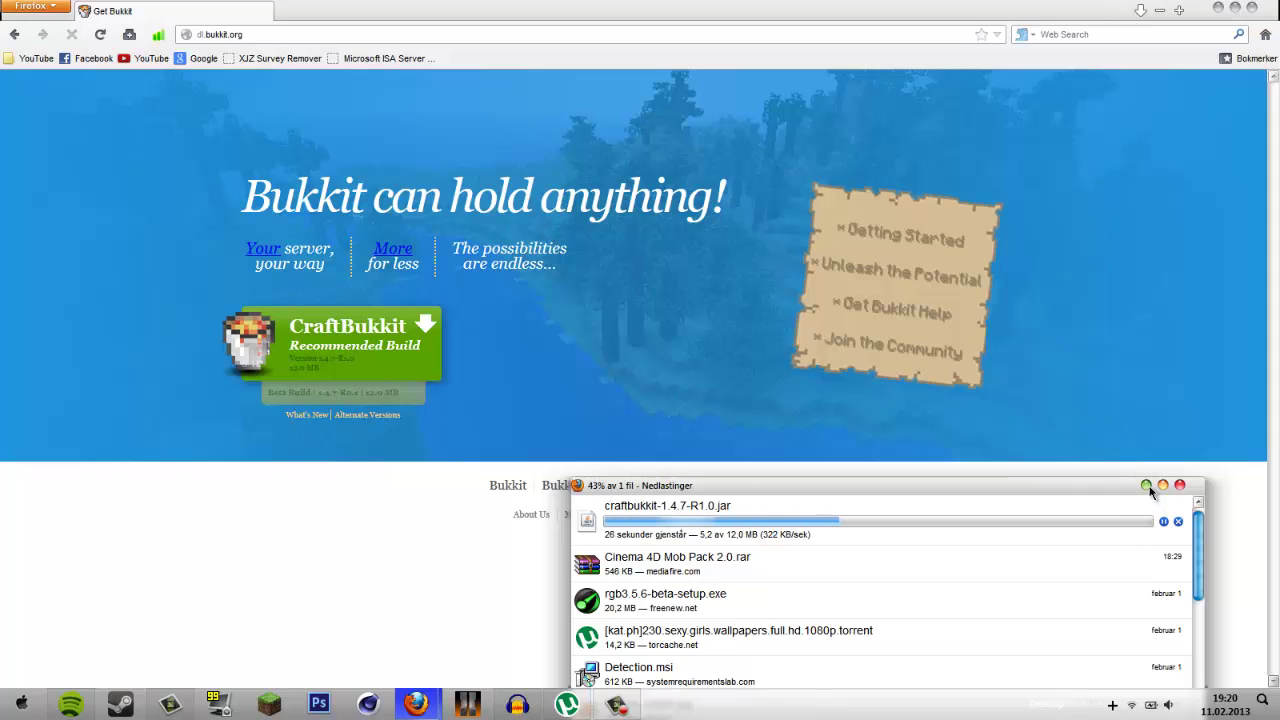
left_click_drag(1147, 487, 1150, 491)
- Create a new folder on the desktop, first naming it Server
left_click(1216, 9)
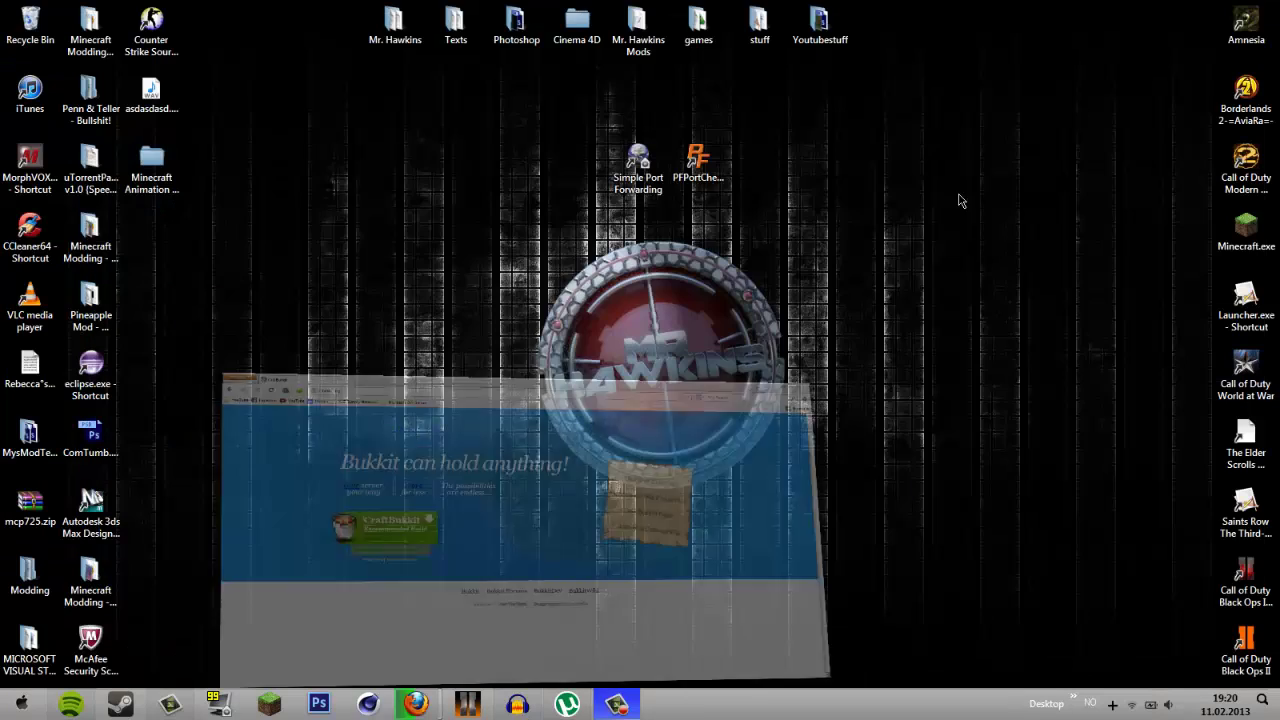
right_click(840, 346)
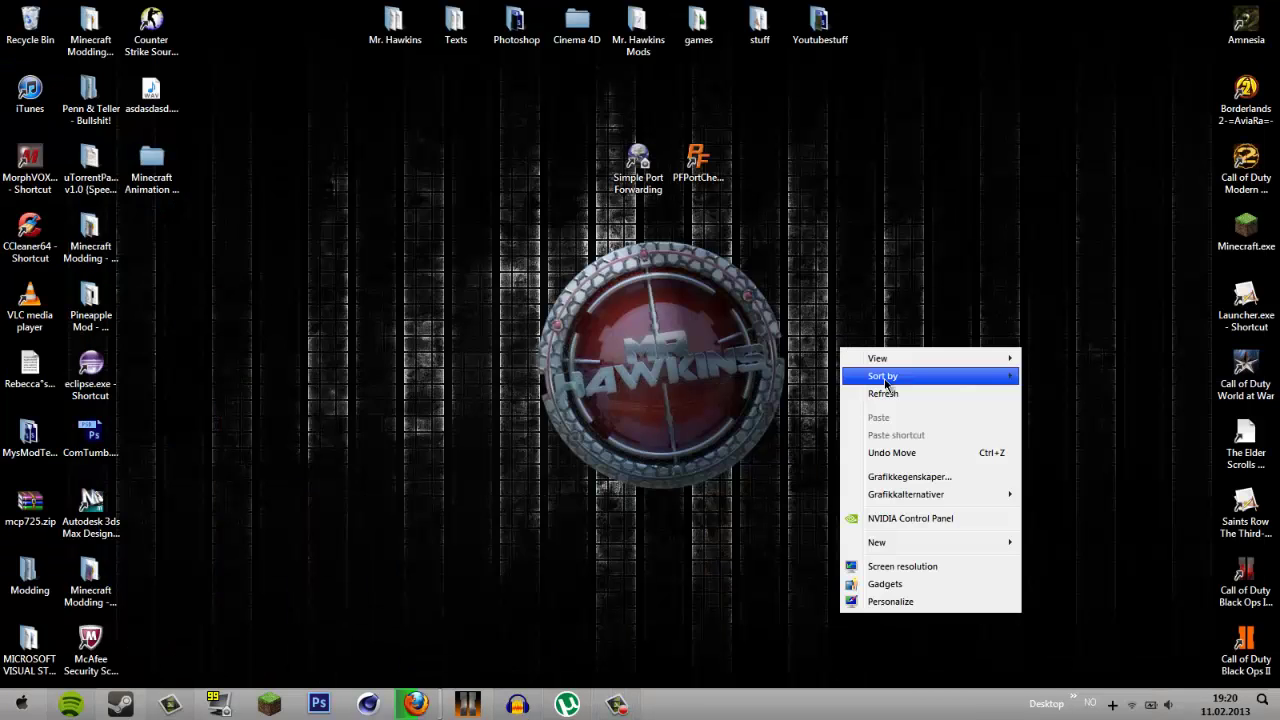
mouse_move(892, 545)
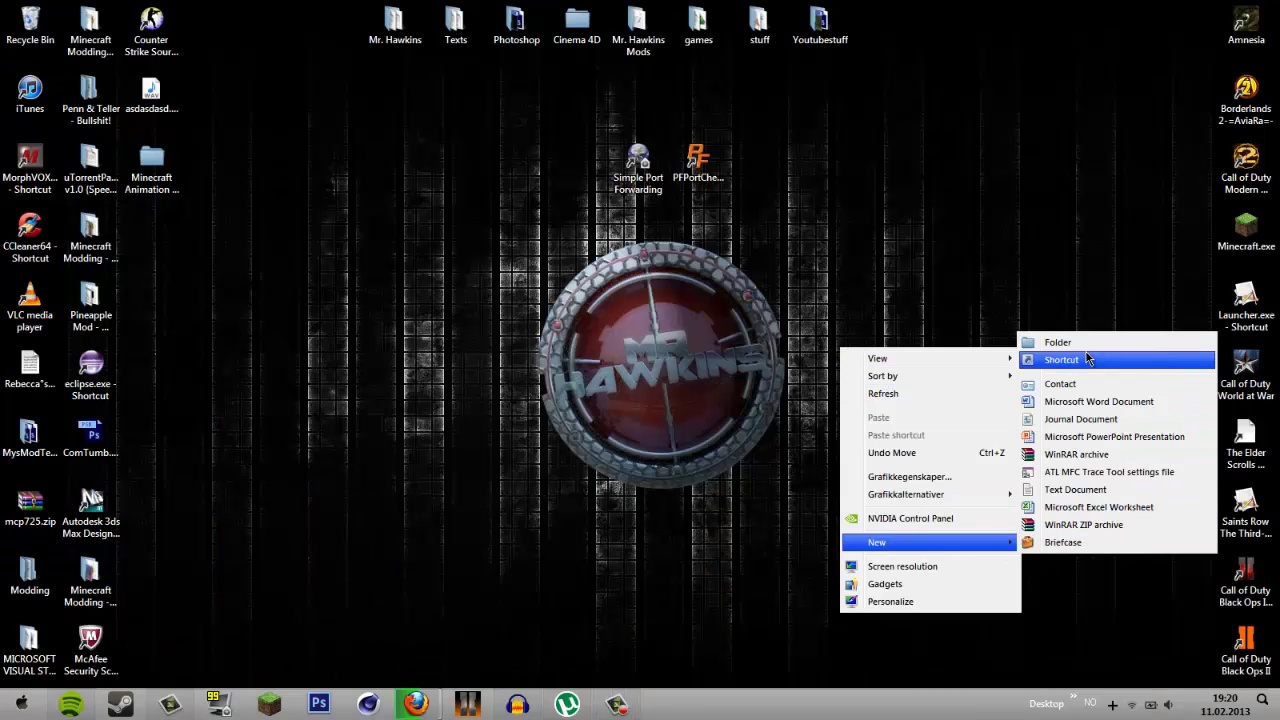
right_click(908, 307)
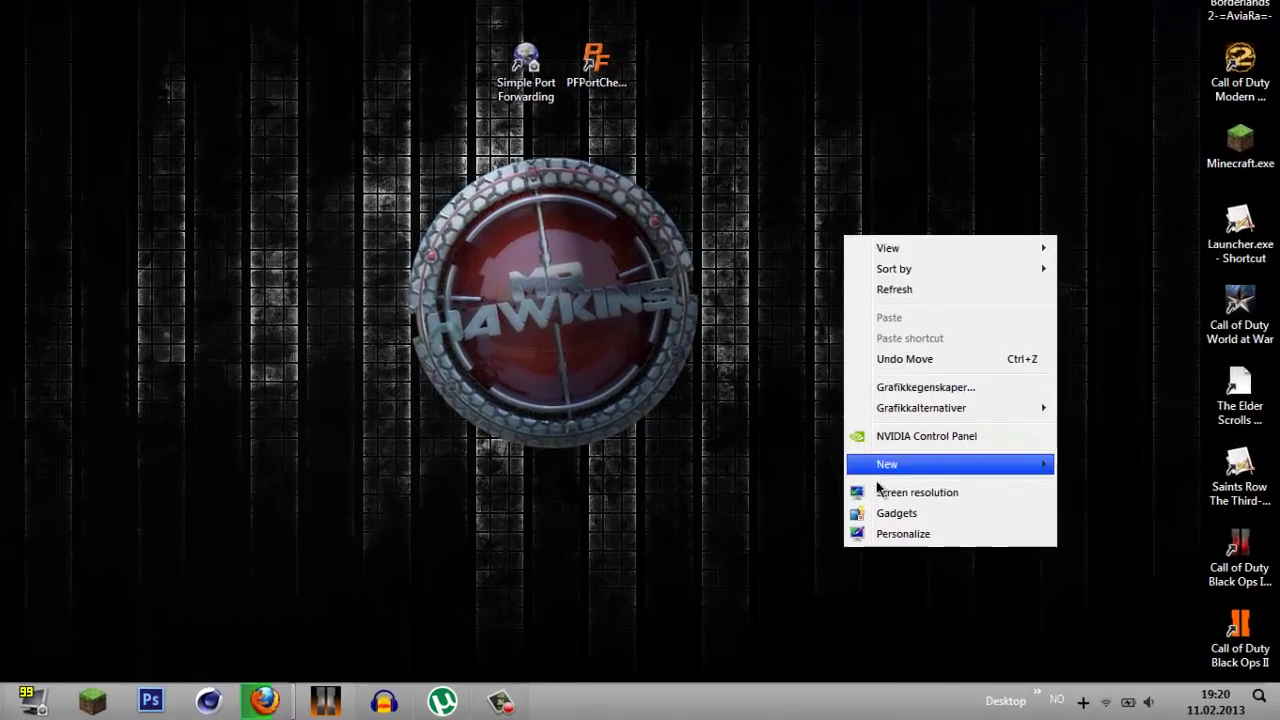
mouse_move(945, 506)
left_click(770, 456)
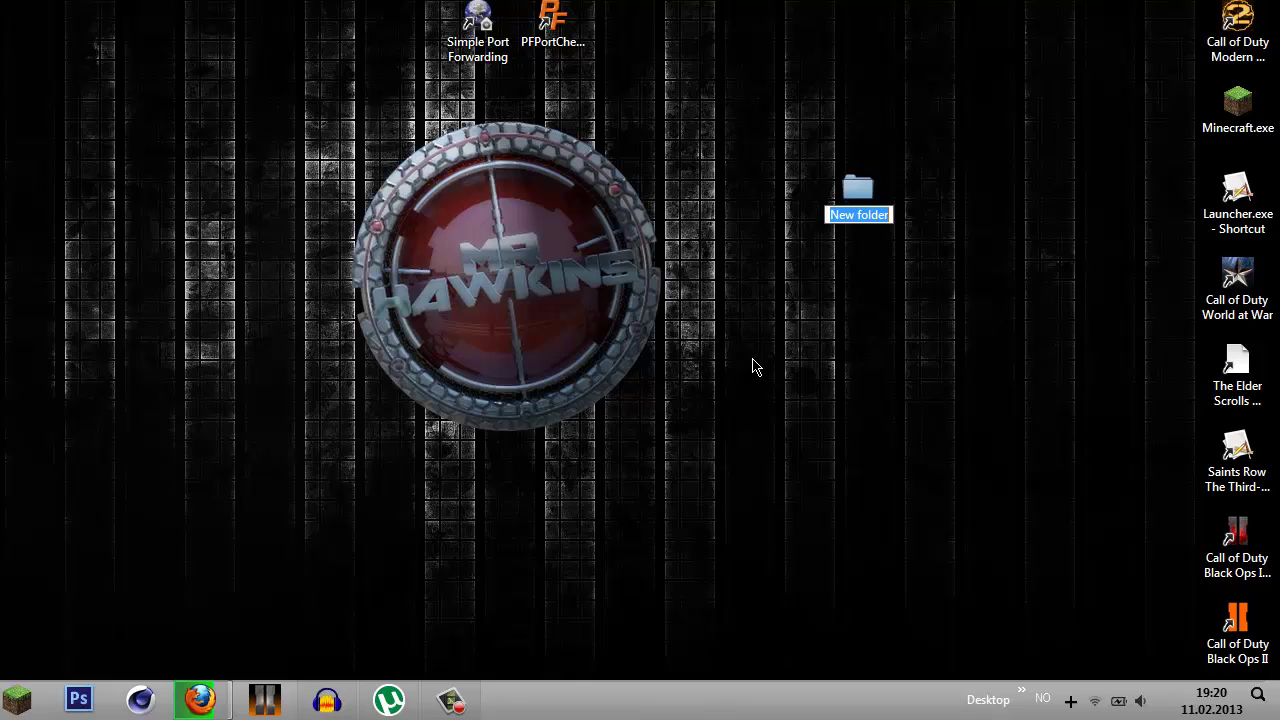
type("Server")
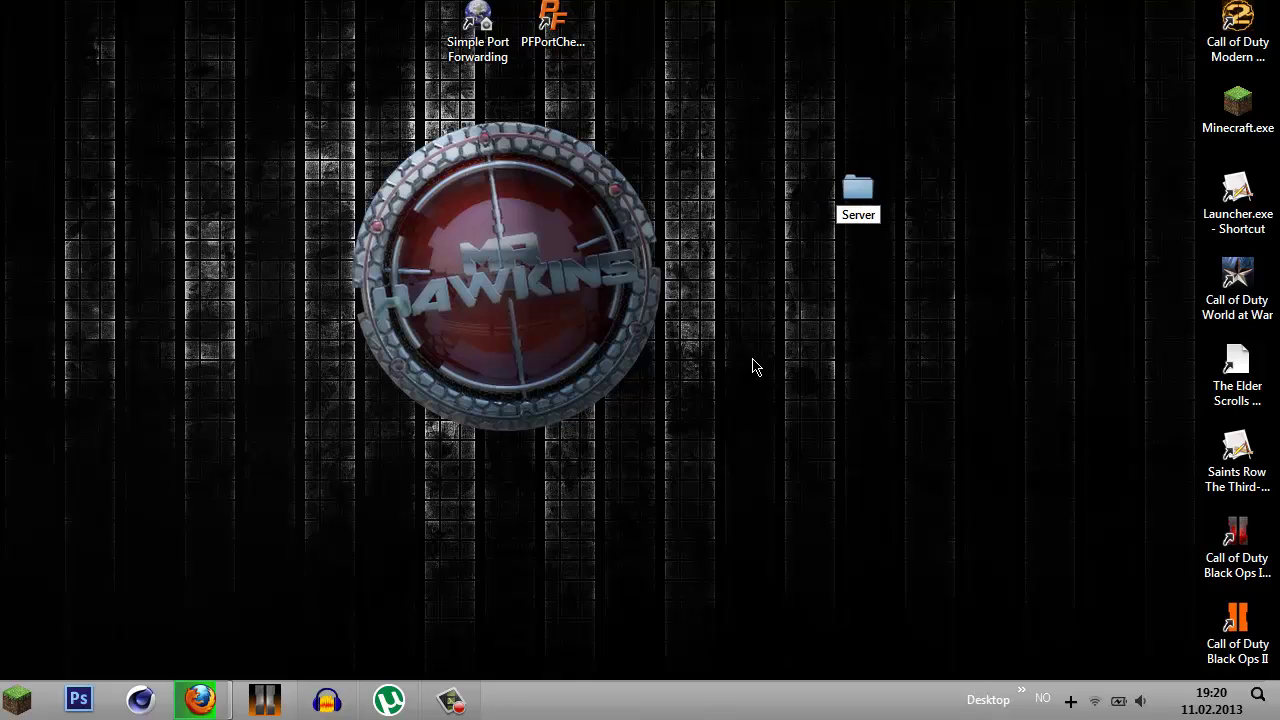
key("Return")
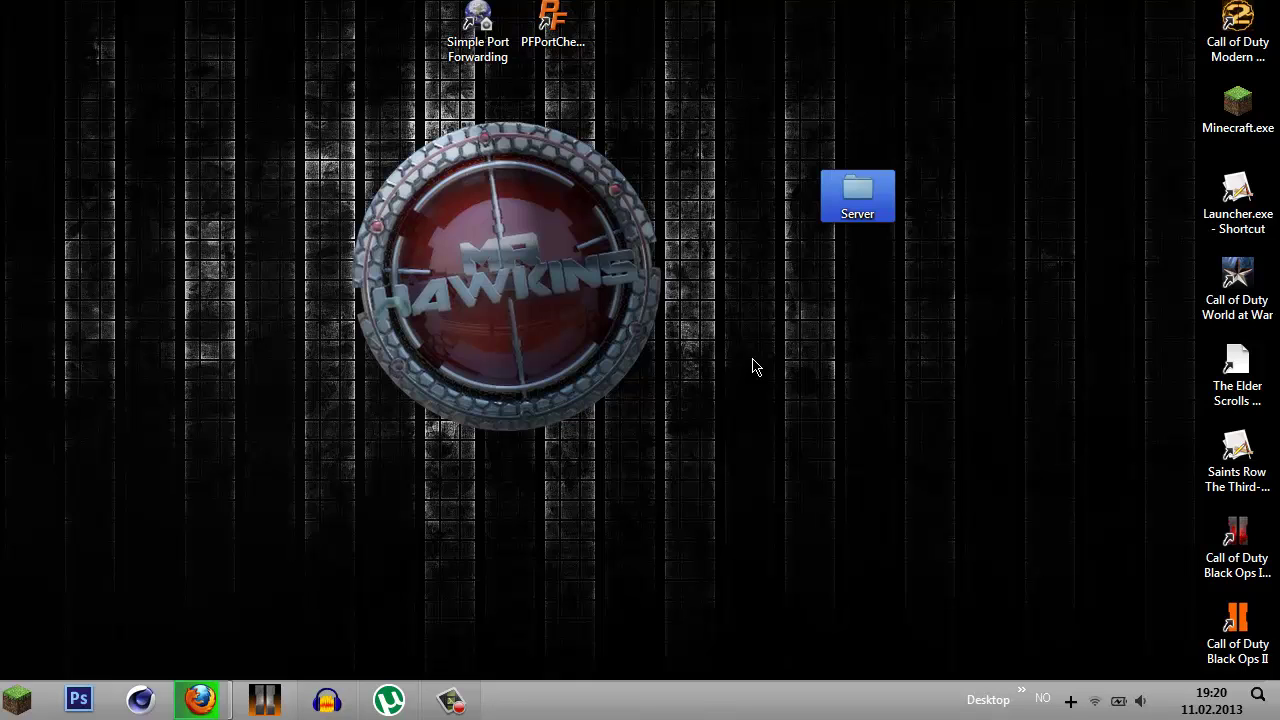
- Rename the desktop folder to 'MC server'
right_click(865, 200)
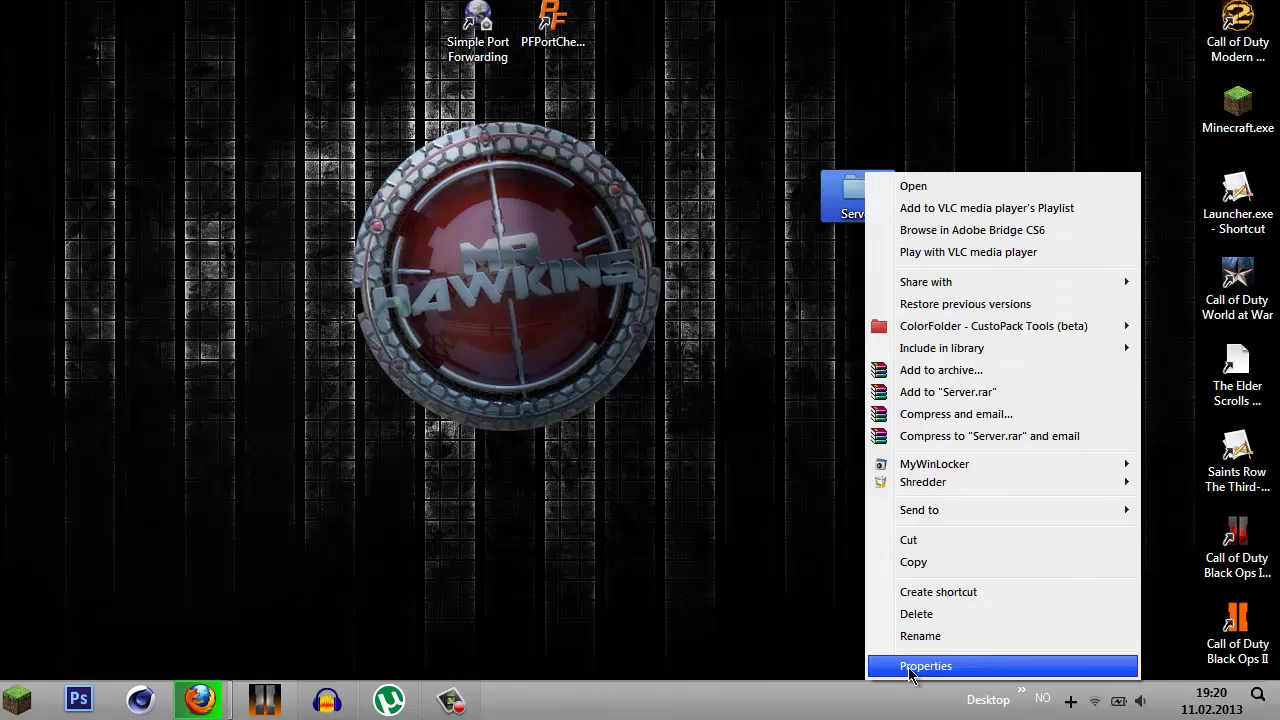
left_click(920, 636)
type("CM")
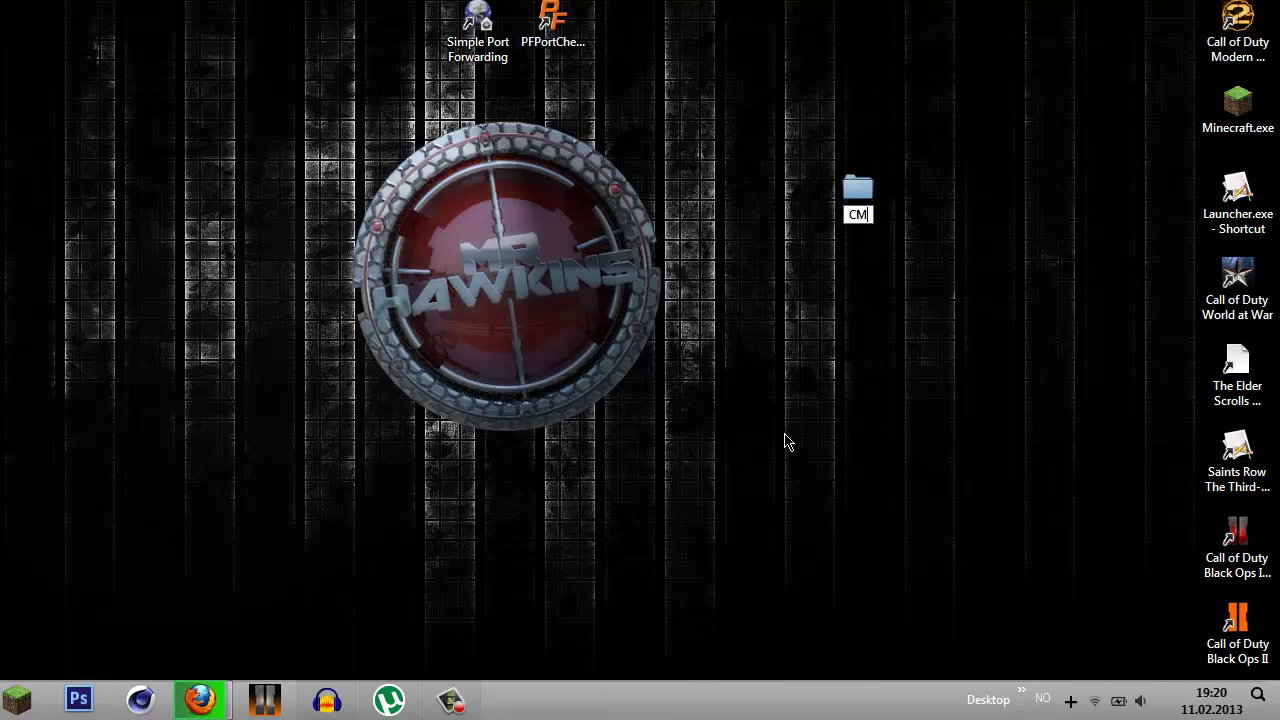
key("BackSpace")
key("BackSpace")
key("BackSpace")
type("MC server")
key("Return")
right_click(860, 217)
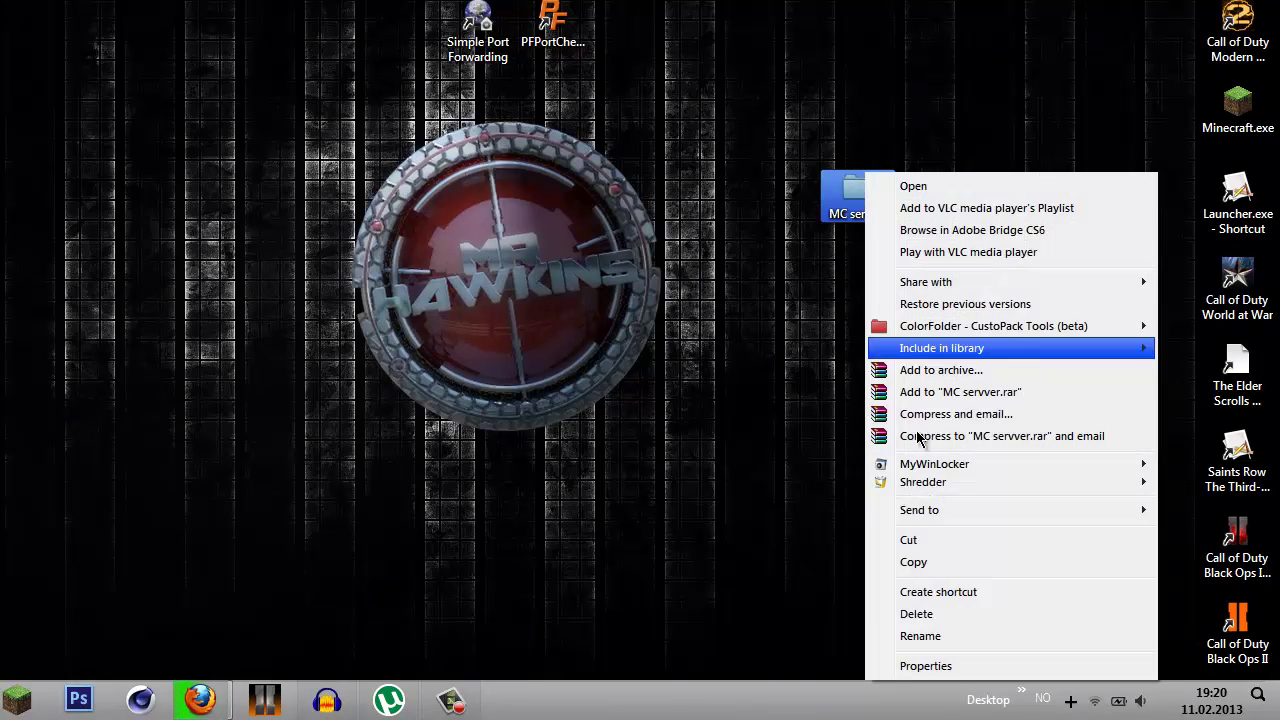
left_click(925, 636)
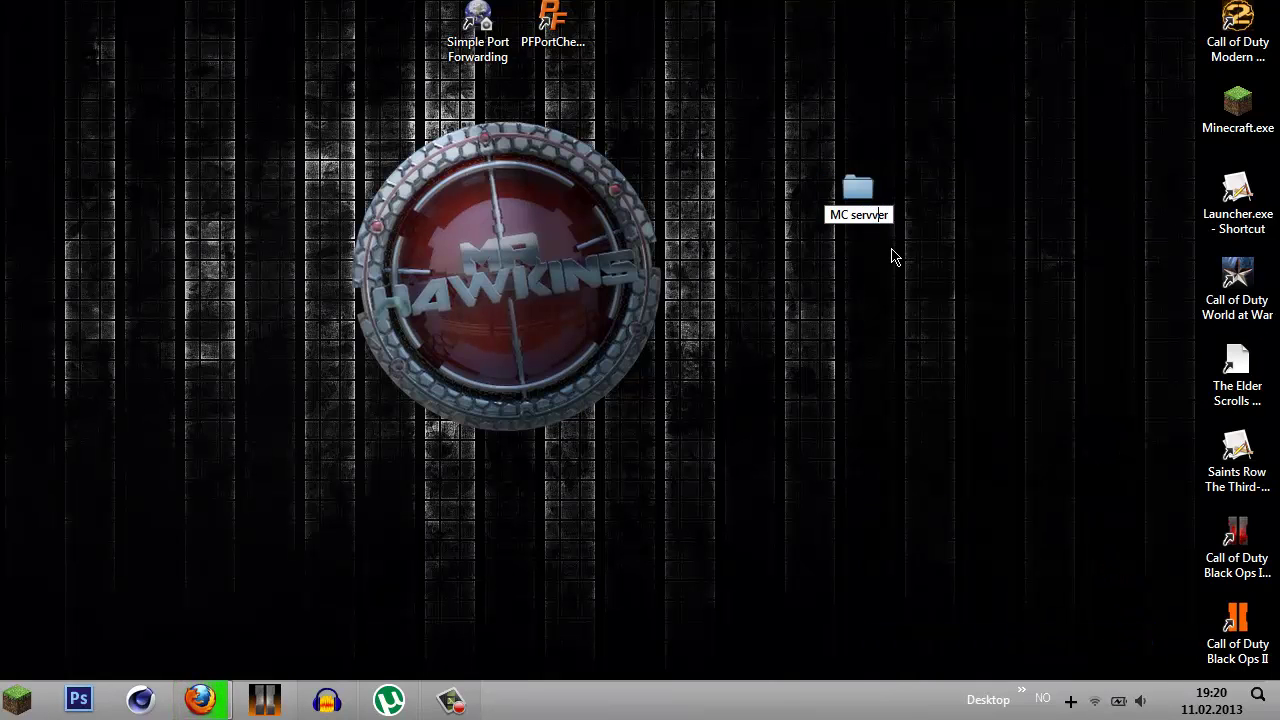
key("Return")
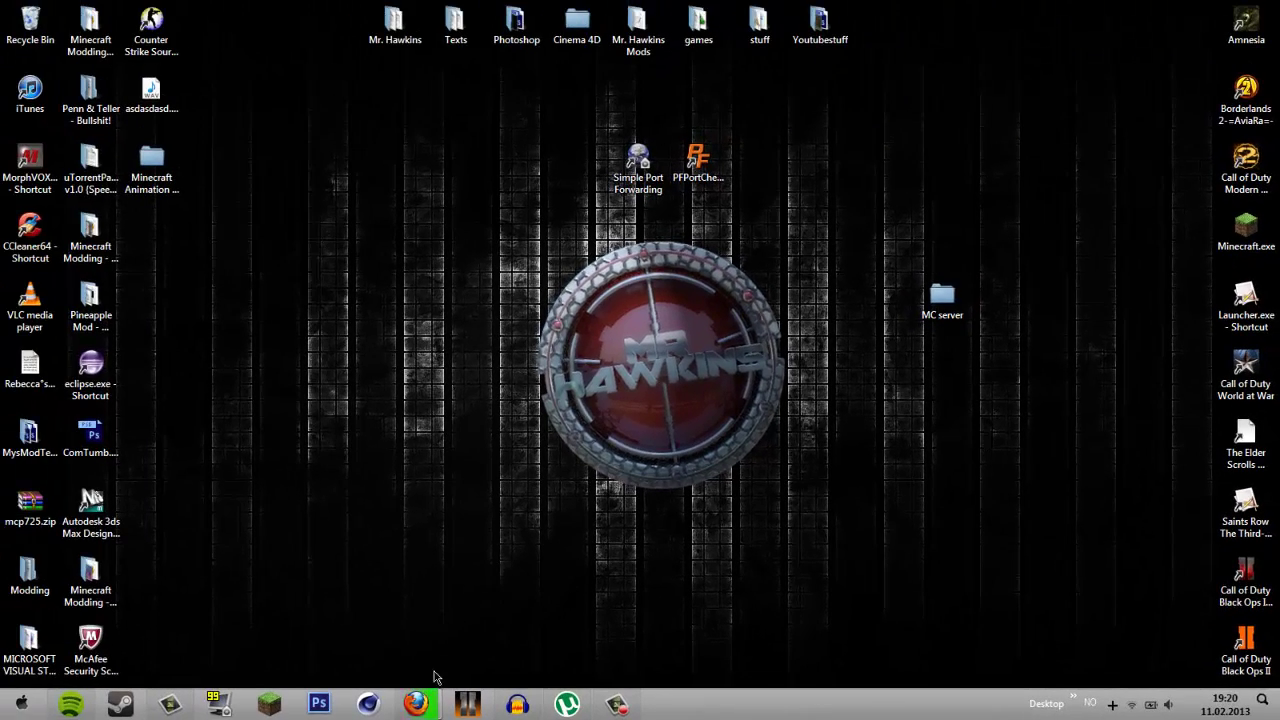
- Drag the downloaded craftbukkit jar from Firefox's Downloads list beside the MC server folder
mouse_move(229, 700)
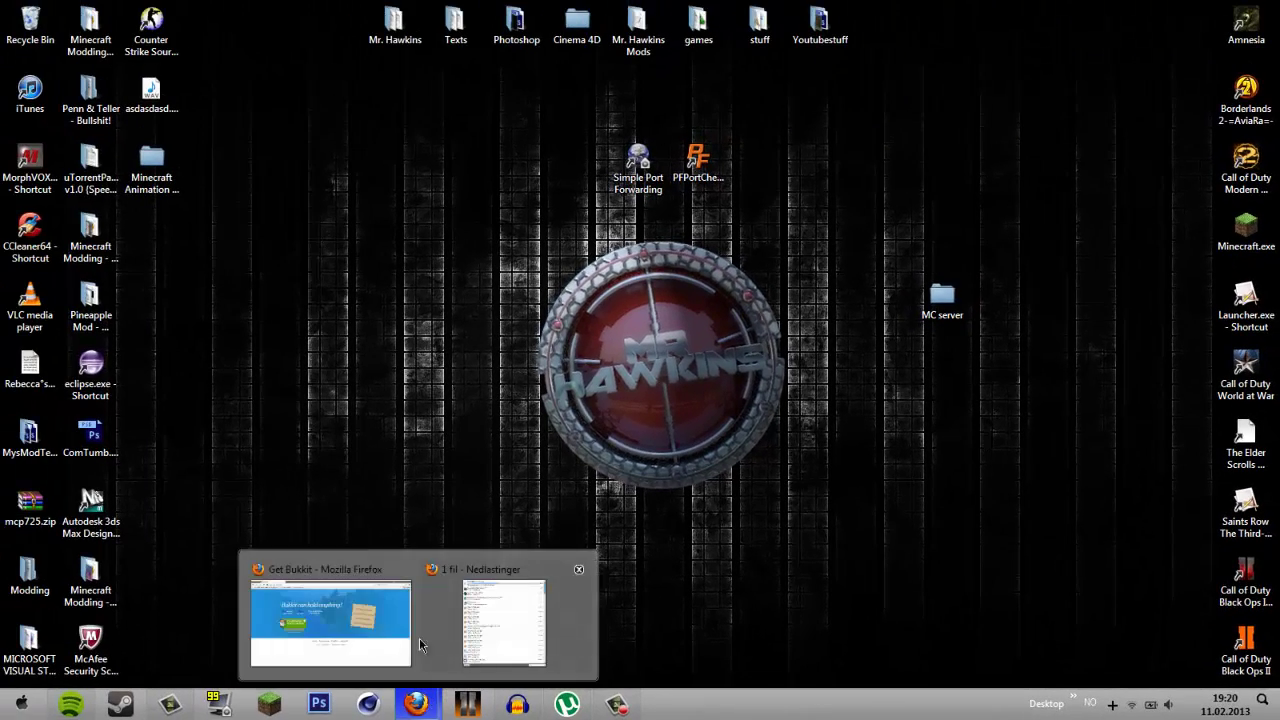
left_click(507, 593)
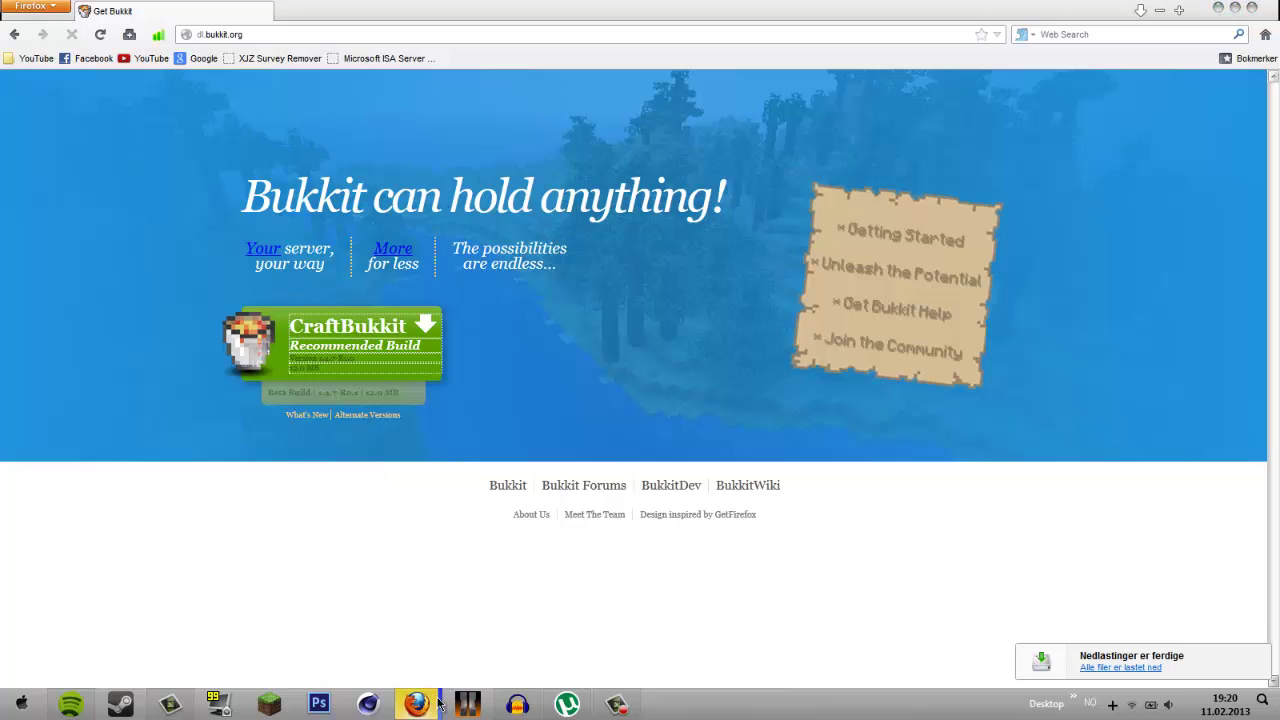
left_click(554, 560)
left_click(1219, 9)
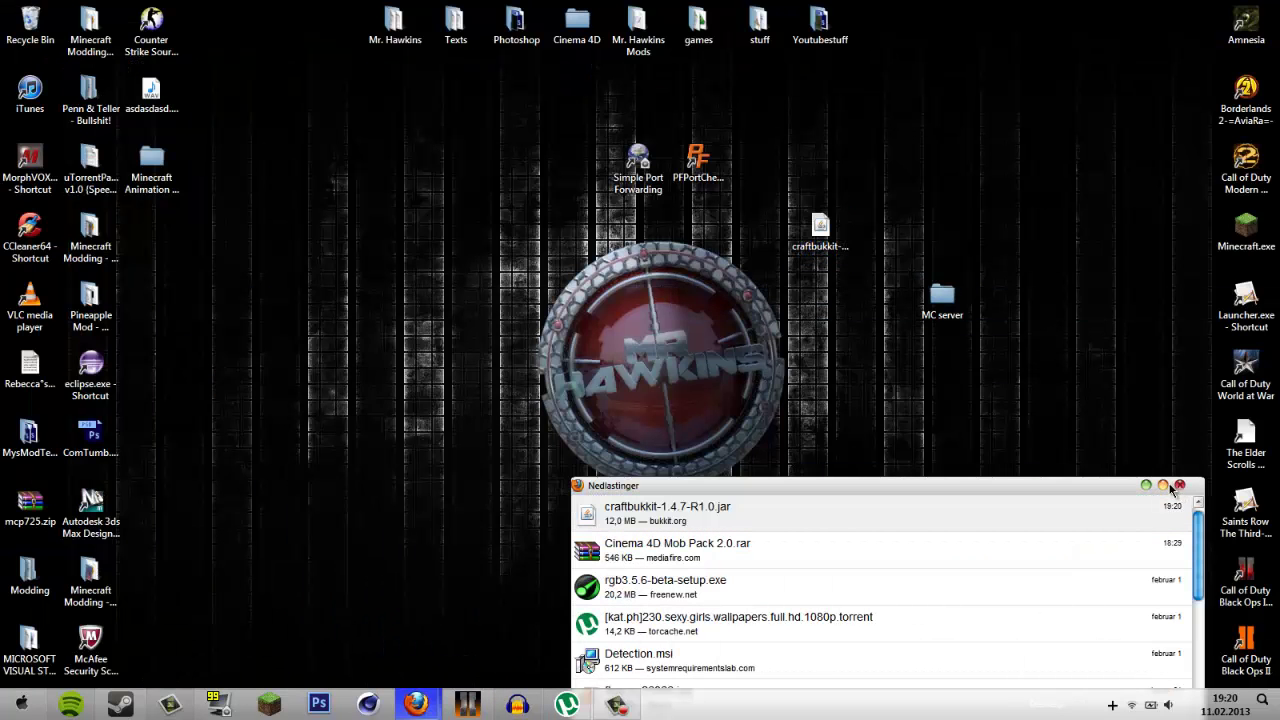
left_click(1180, 485)
left_click_drag(838, 214, 924, 302)
left_click(1005, 369)
- Open the MC server folder and run craftbukkit-1.4.7-R1.0.jar to start the server
double_click(926, 300)
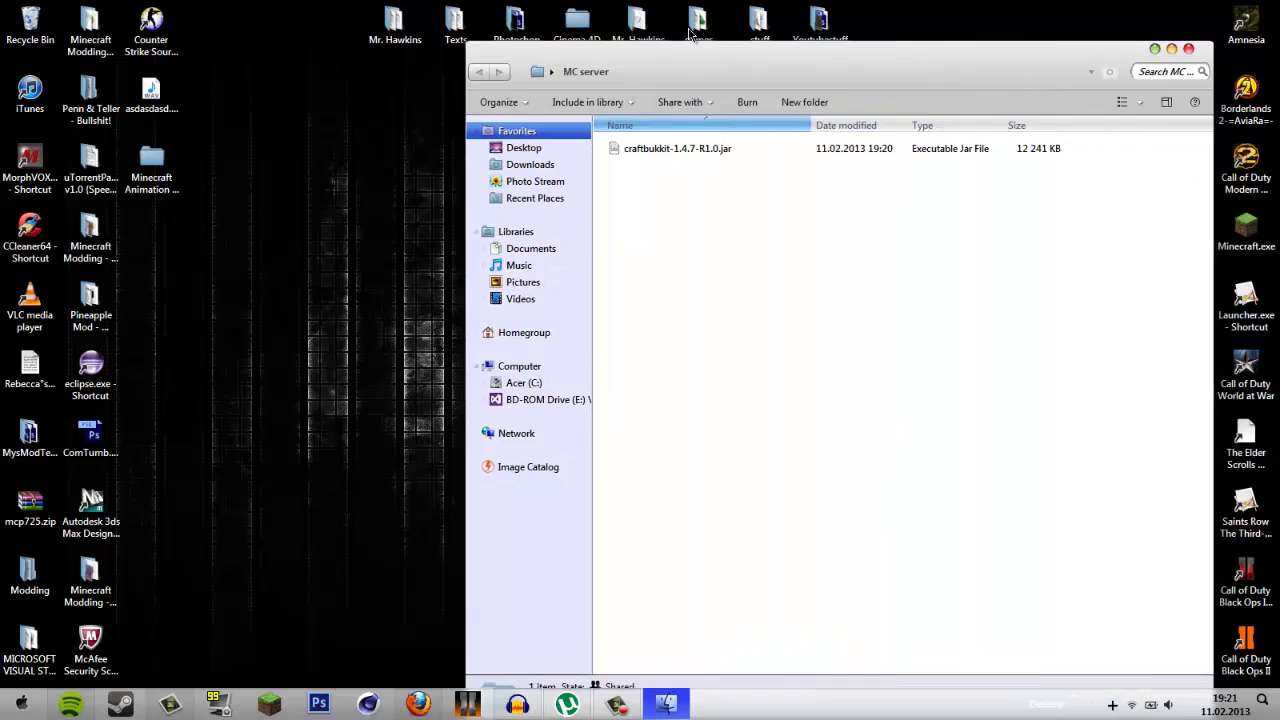
left_click_drag(739, 44, 354, 50)
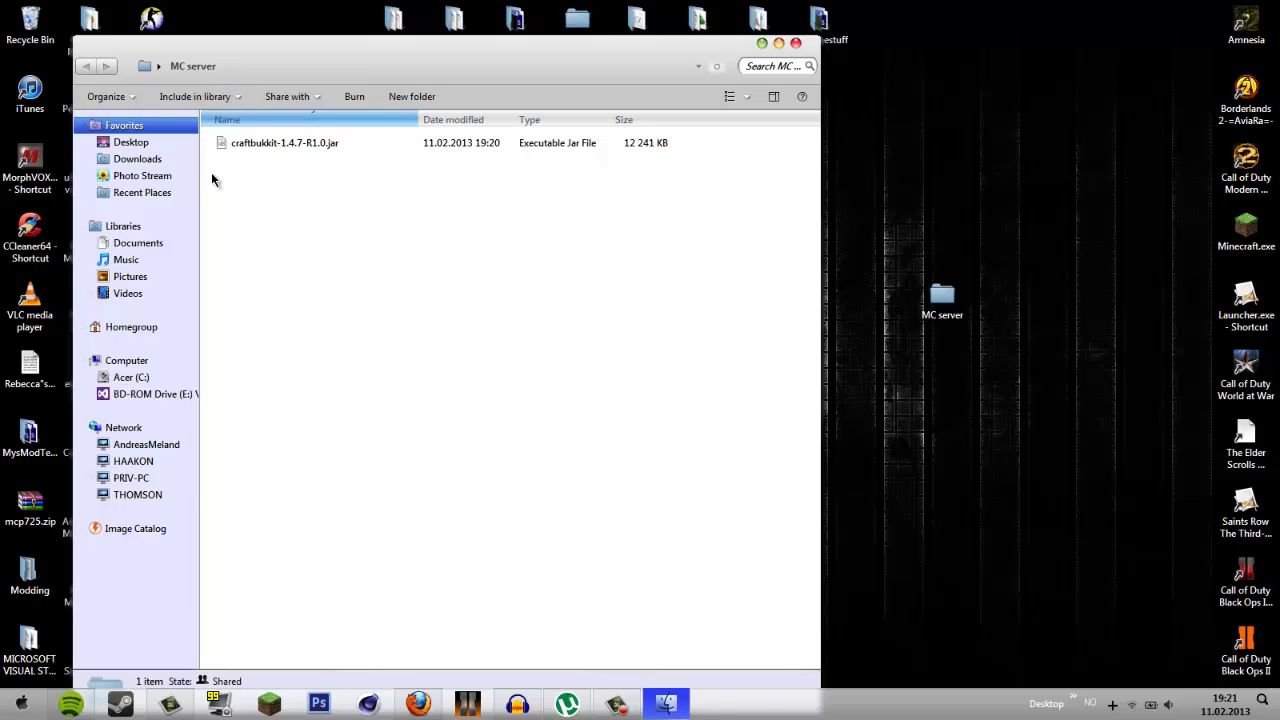
left_click_drag(414, 316, 341, 278)
left_click(244, 145)
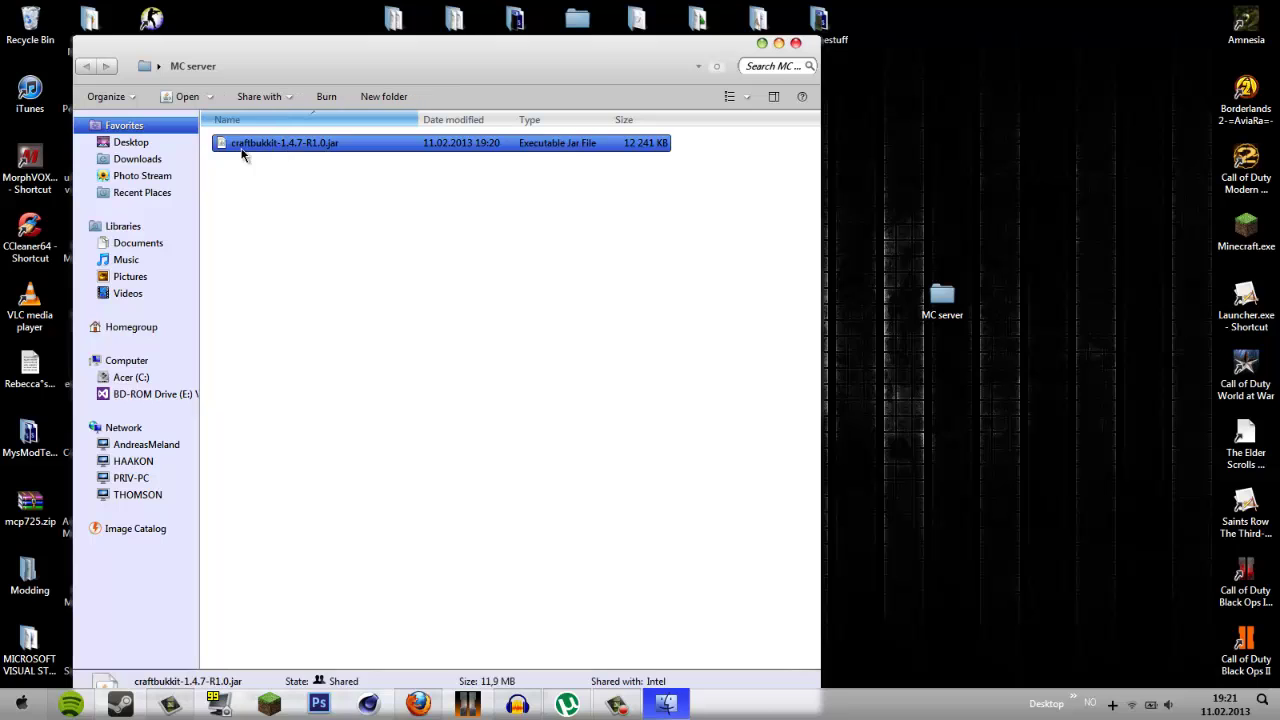
right_click(280, 147)
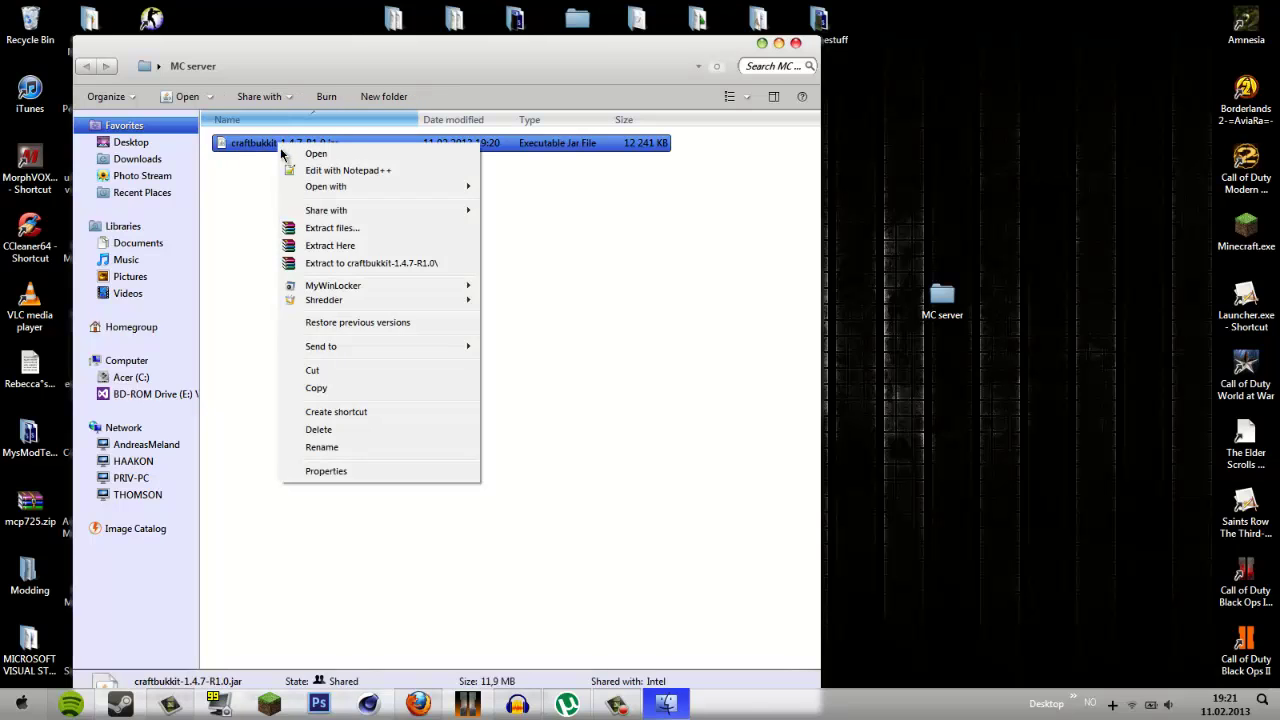
left_click(480, 331)
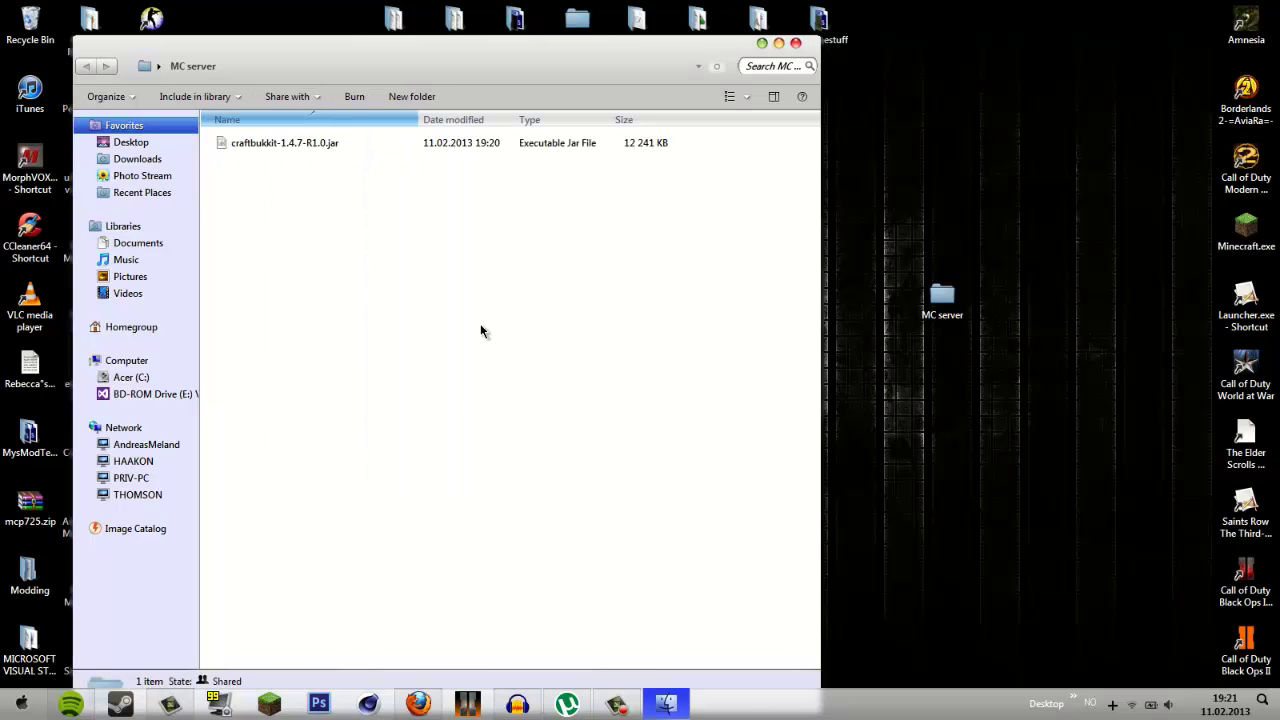
left_click_drag(335, 46, 572, 39)
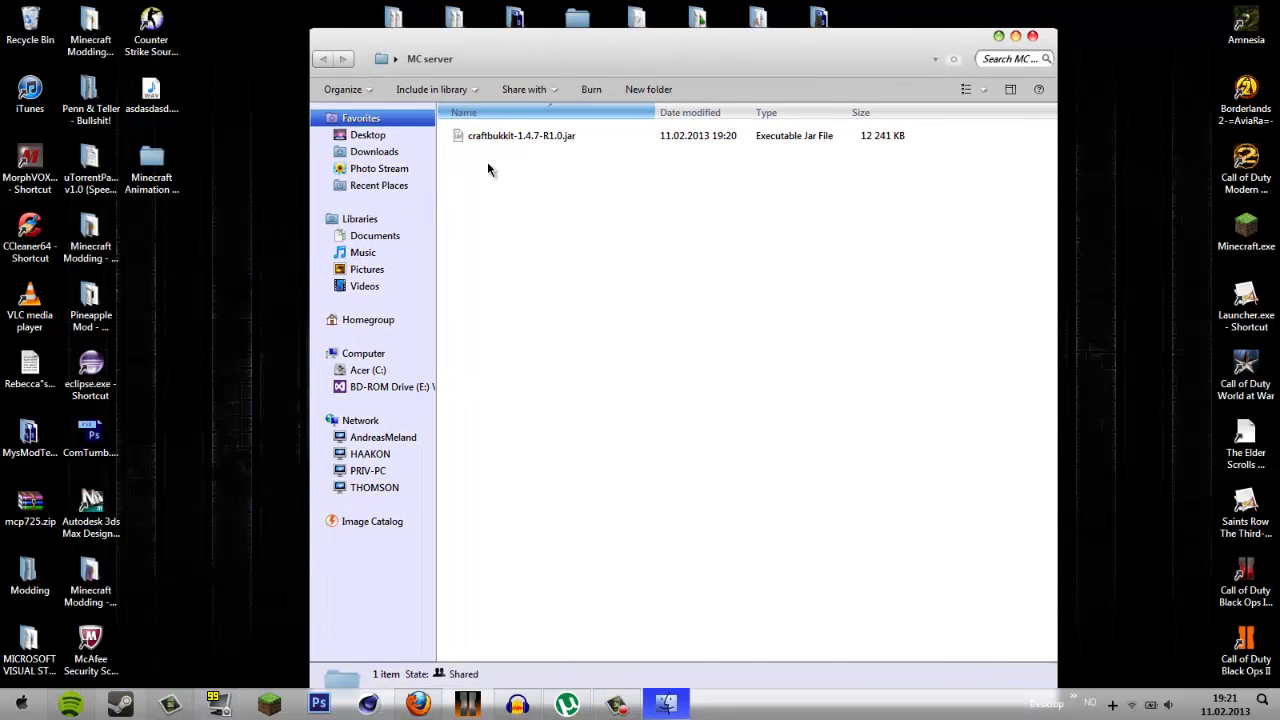
double_click(505, 139)
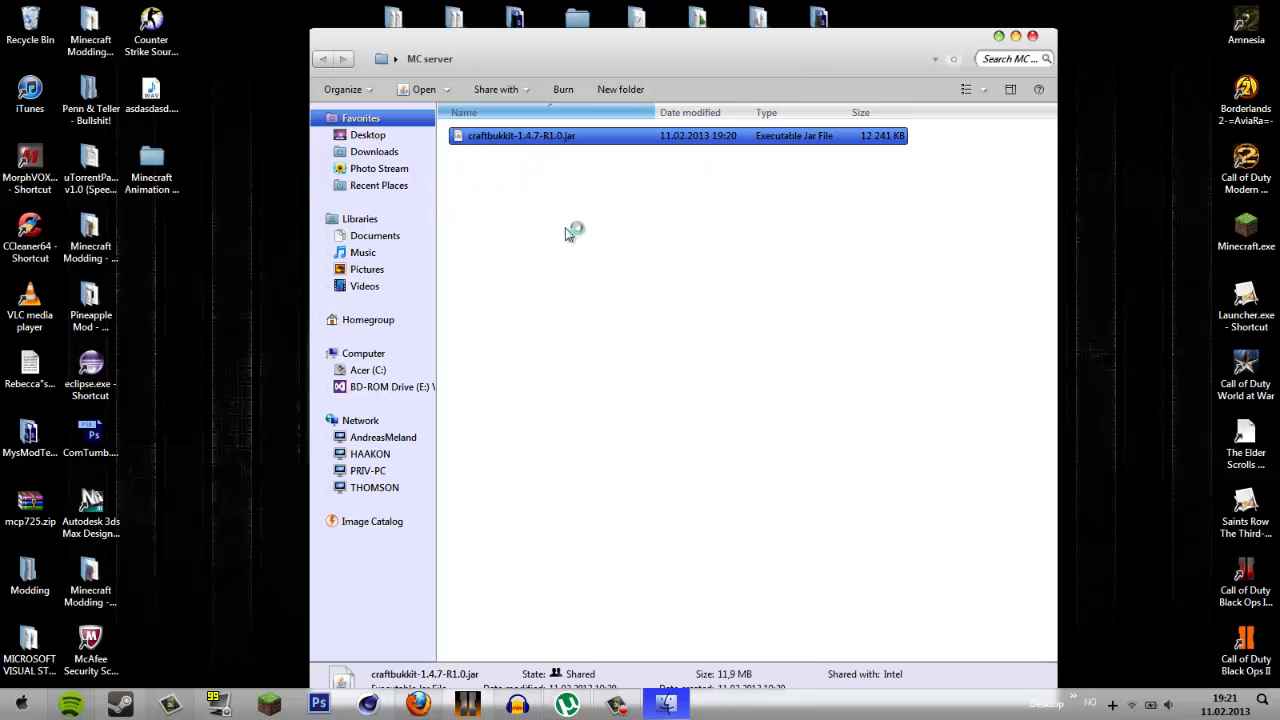
- Check the newly generated files such as bukkit.yml and server.log.lck, then return to Firefox
left_click_drag(575, 57, 731, 49)
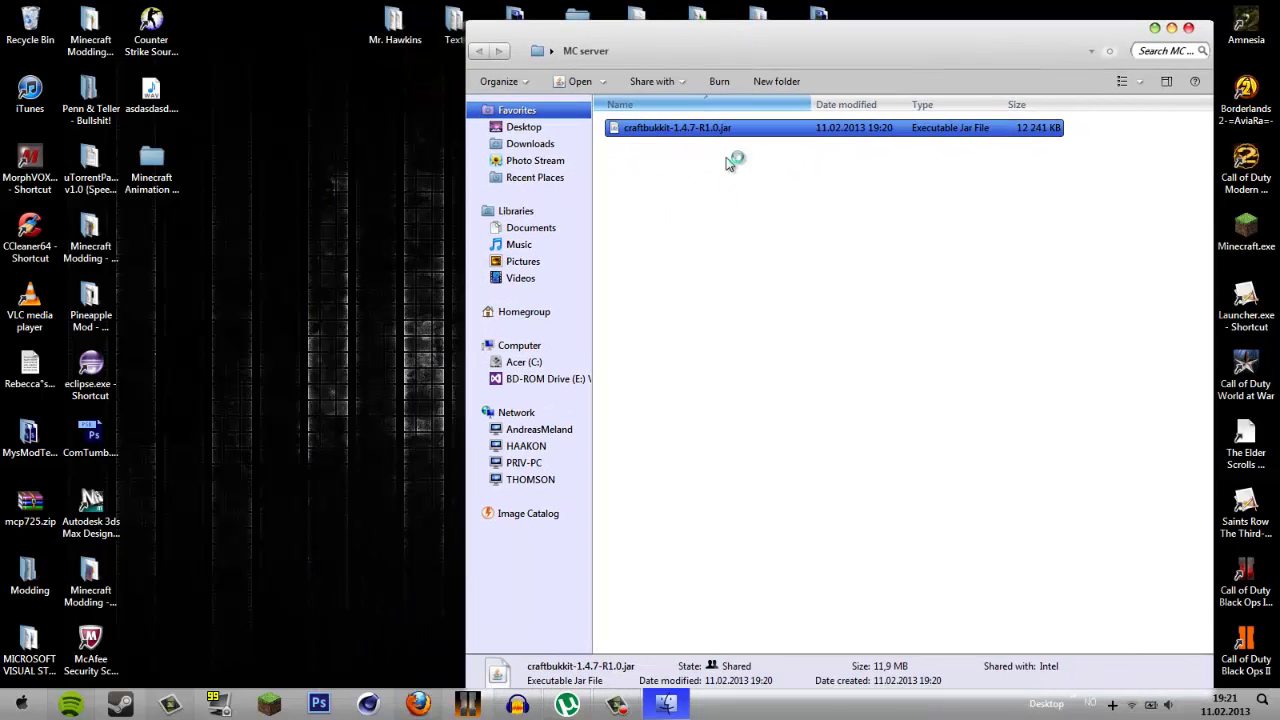
left_click(723, 177)
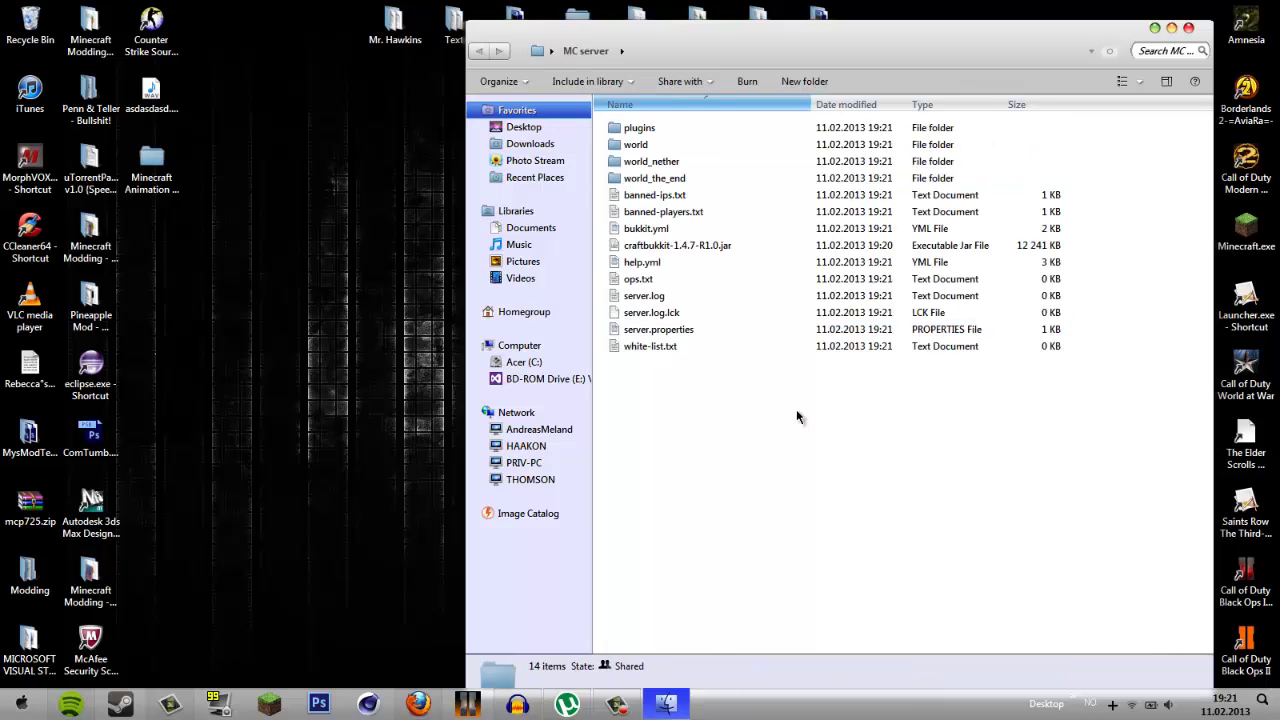
left_click(694, 313)
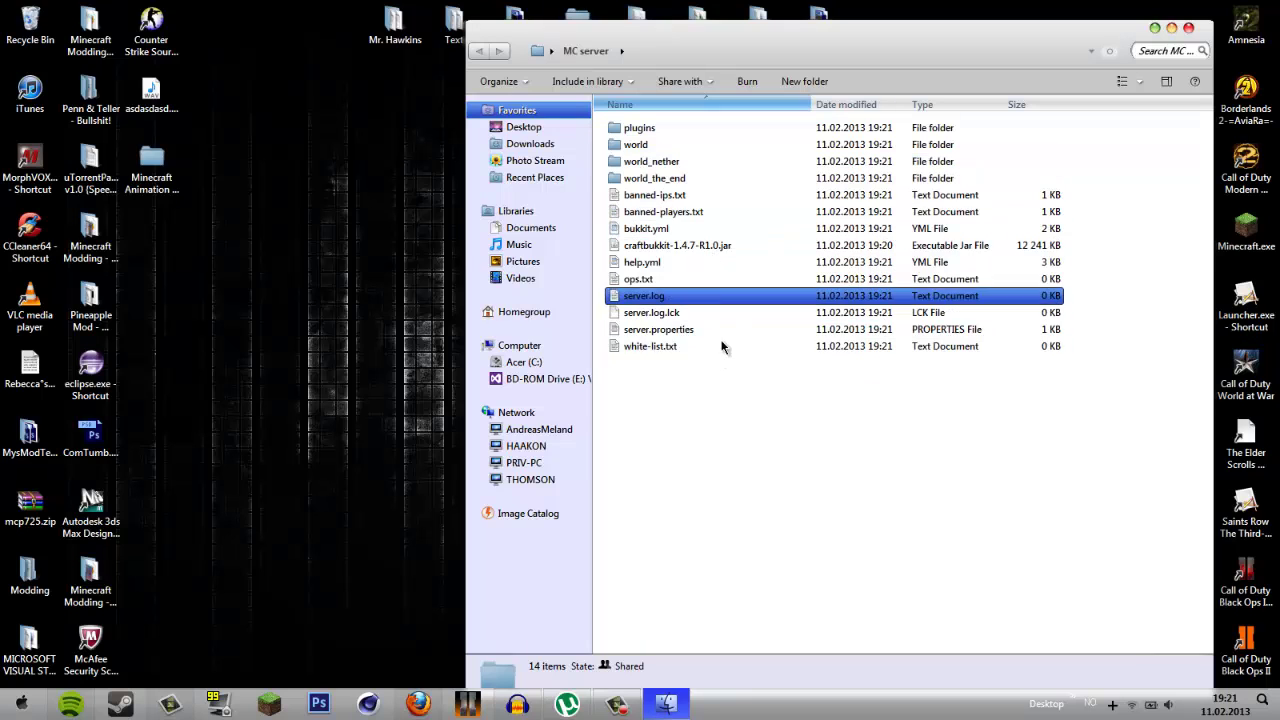
left_click(720, 228)
left_click_drag(711, 502, 718, 456)
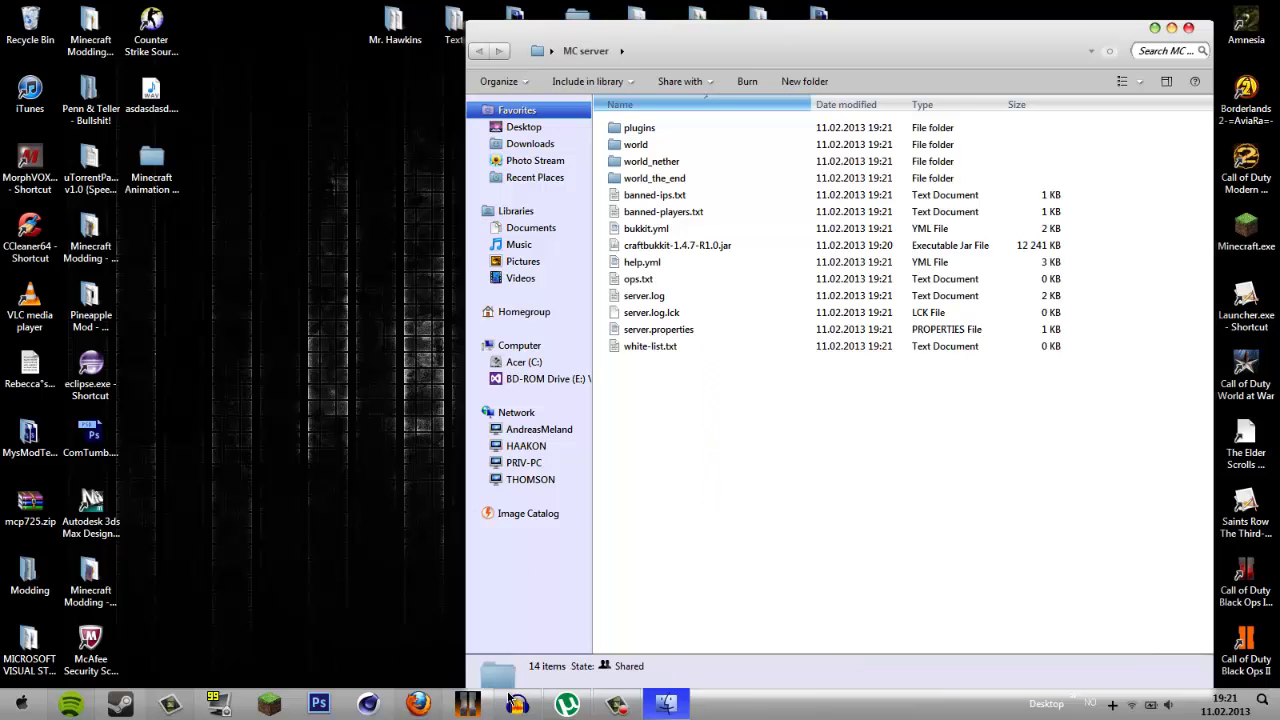
left_click(418, 704)
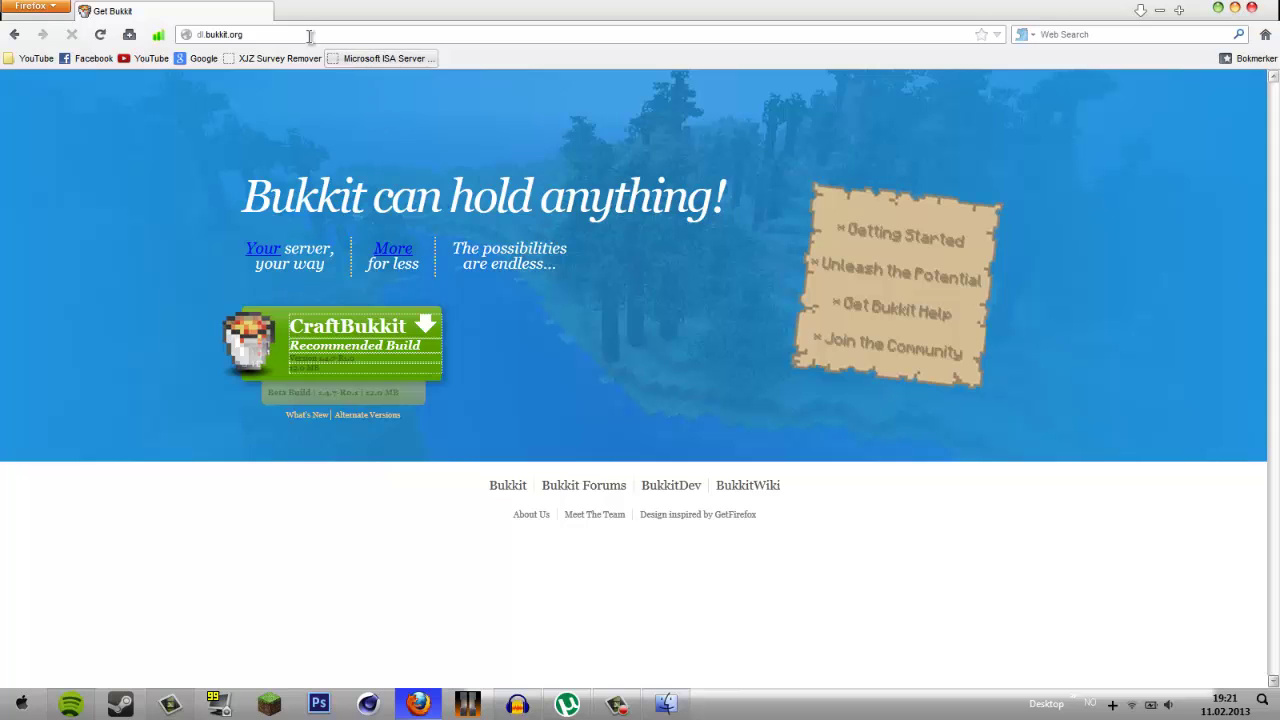
- Load bukkit.org in place of the current download page address
left_click(291, 37)
type("bukkit.org")
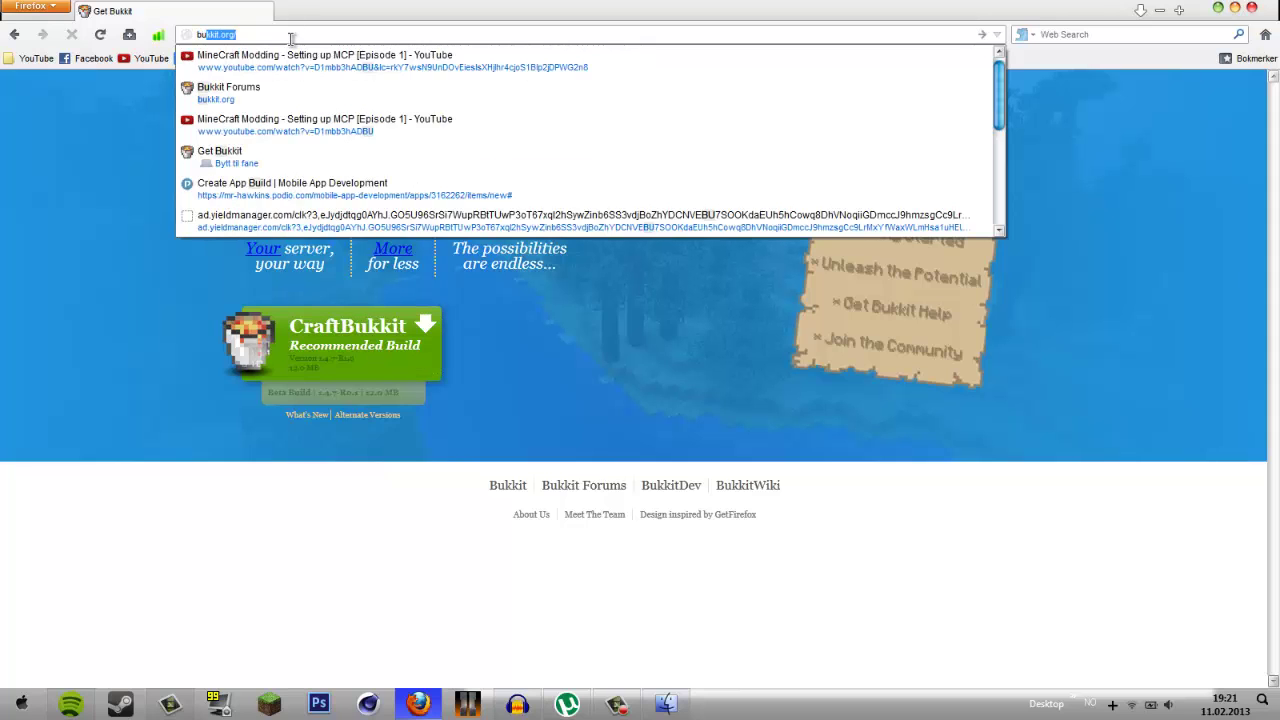
key("Return")
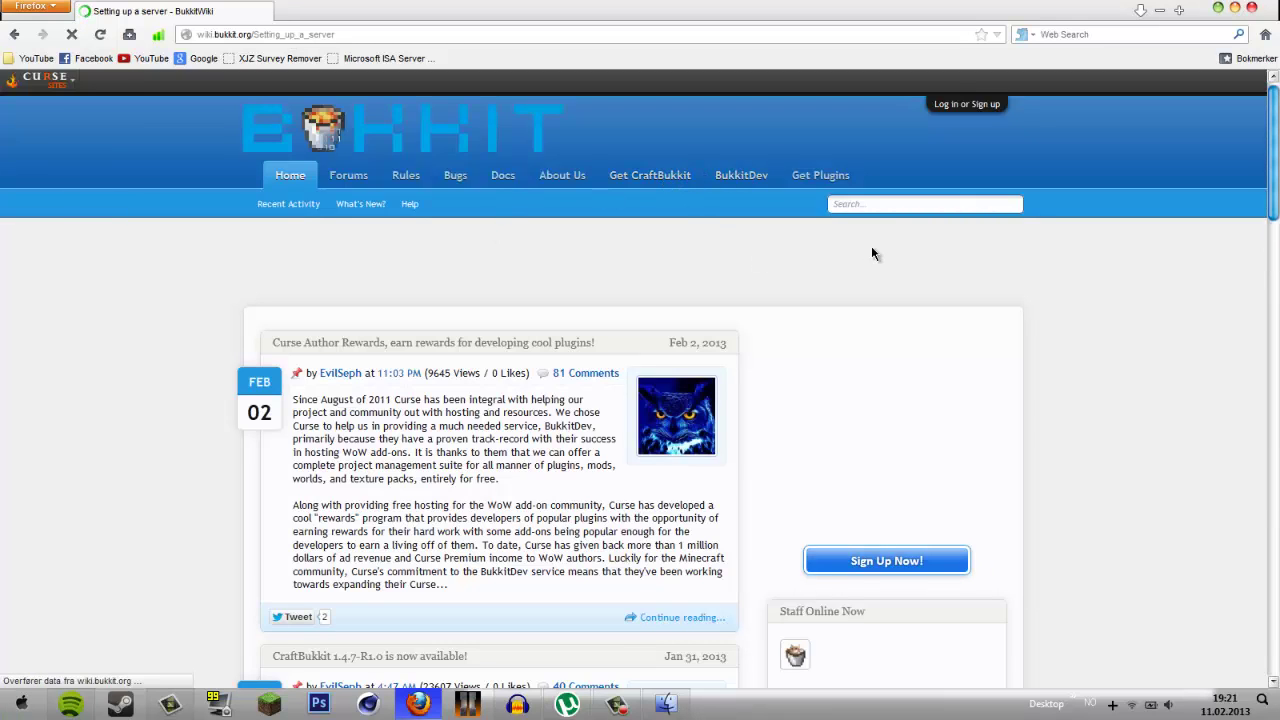
scroll(436, 399, "down", 8)
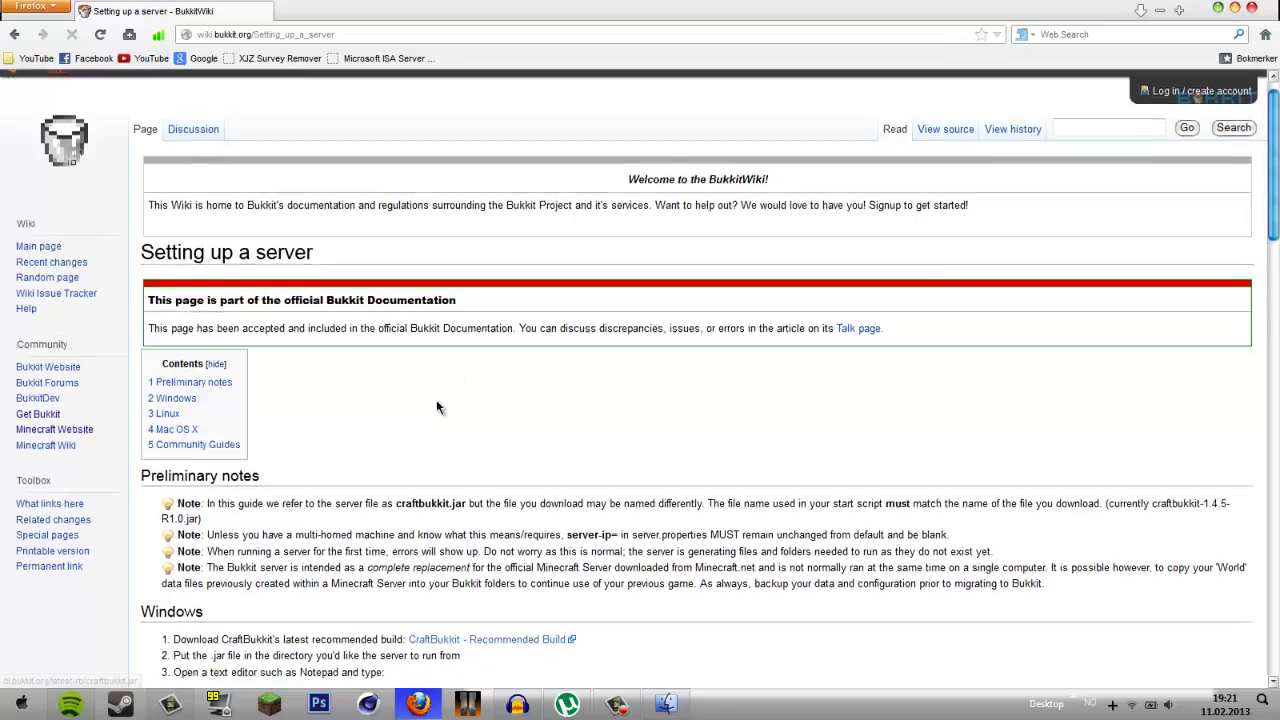
scroll(450, 541, "down", 3)
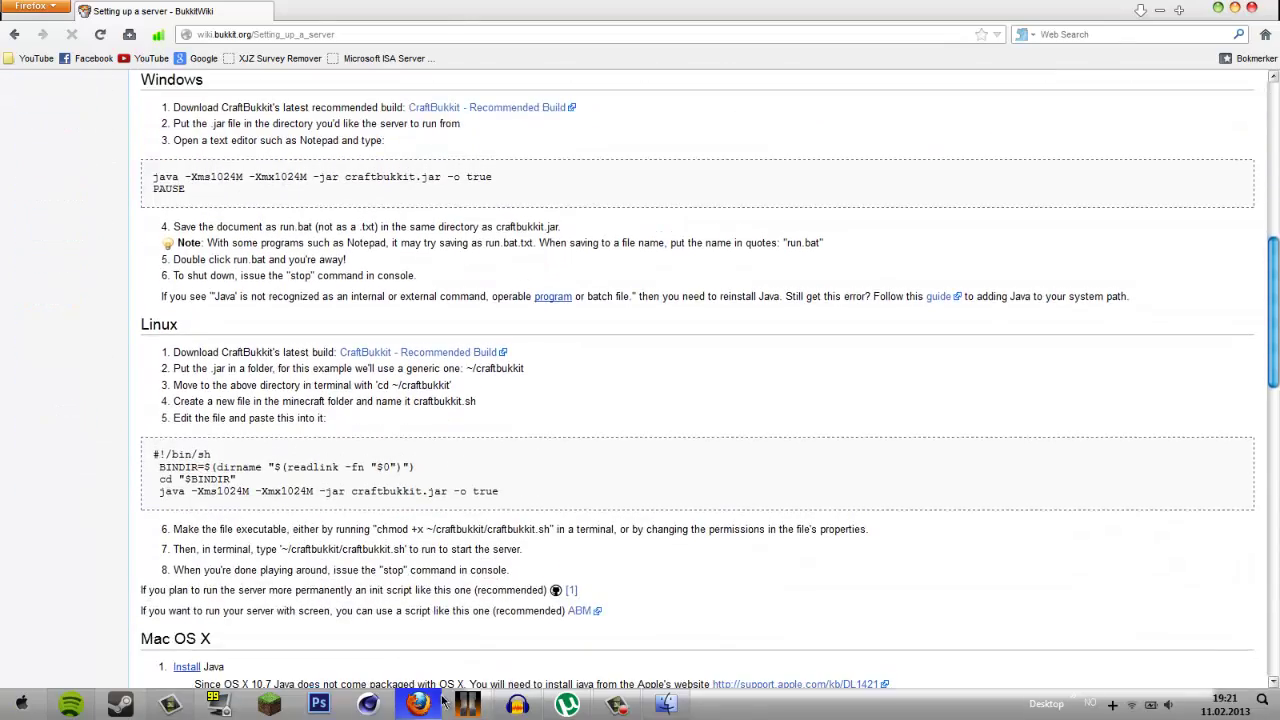
left_click(438, 702)
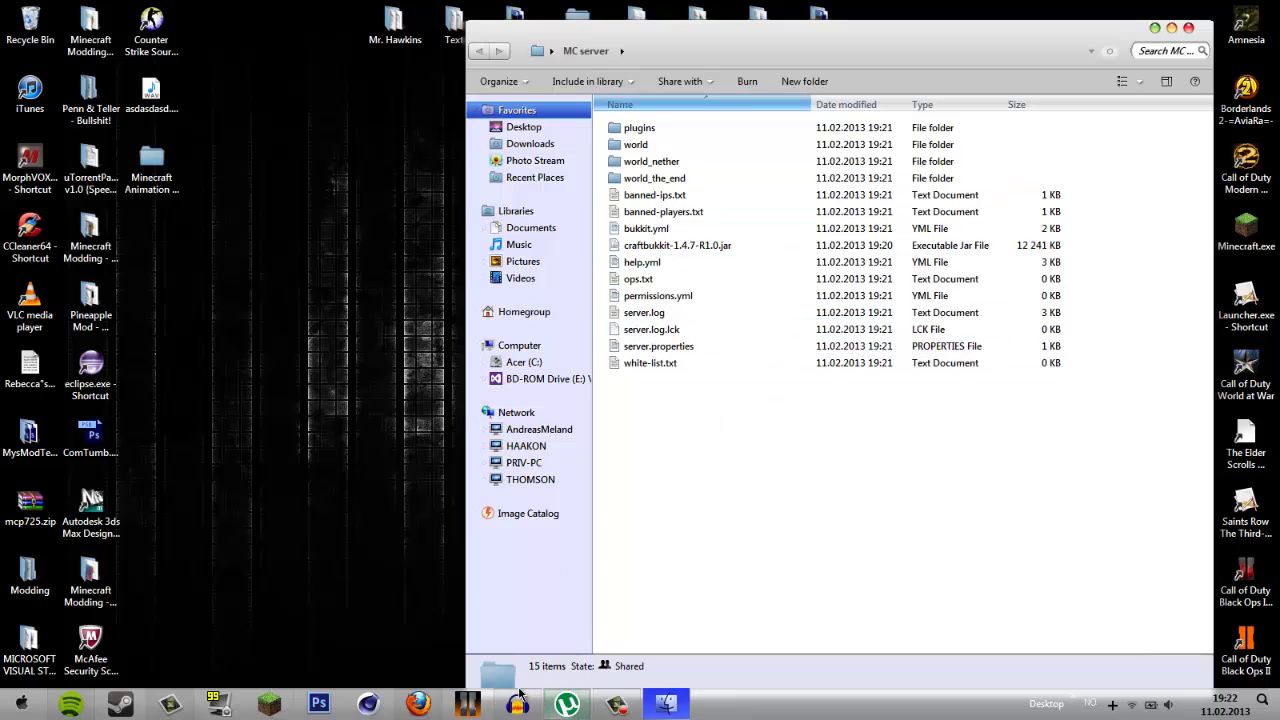
left_click(418, 704)
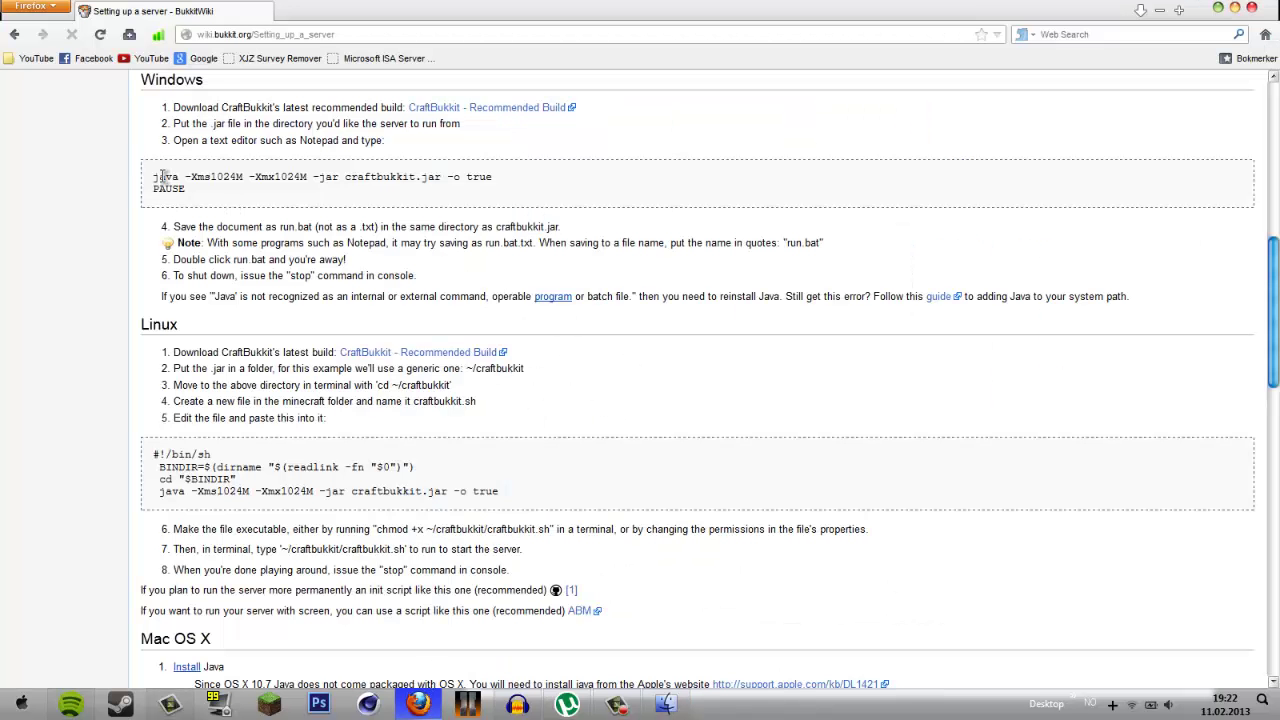
scroll(111, 172, "up", 2)
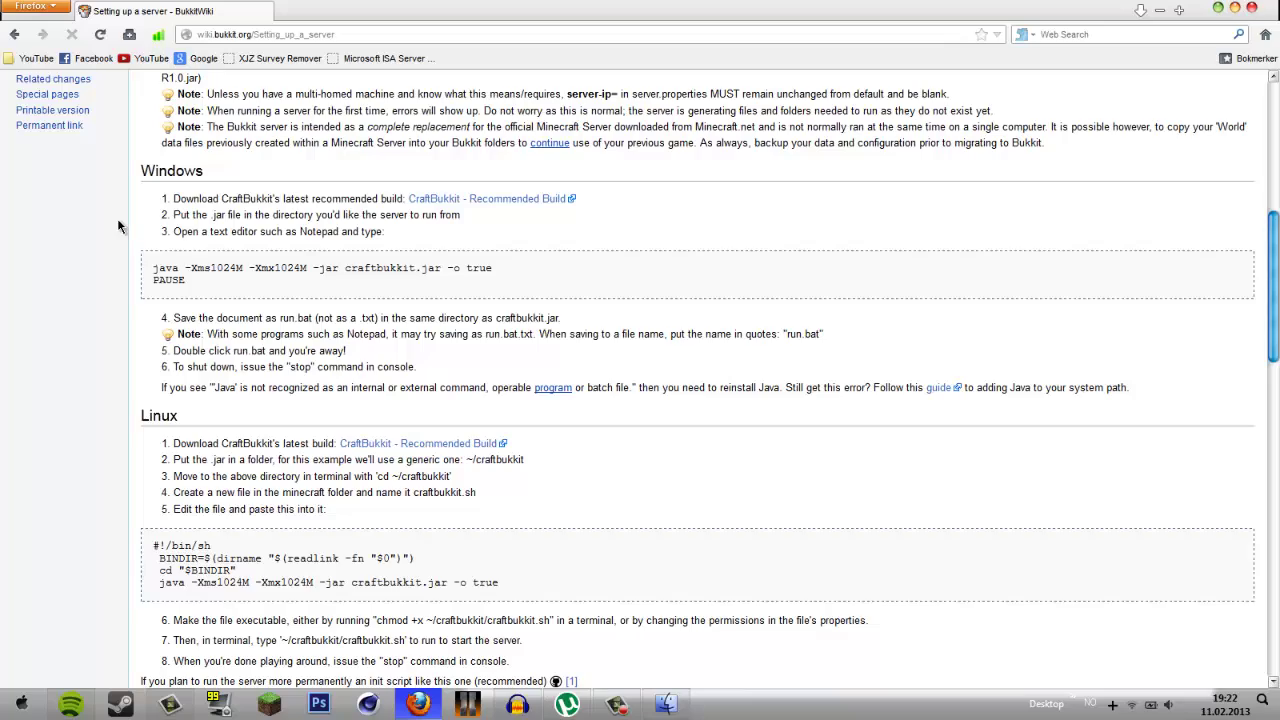
scroll(117, 226, "down", 8)
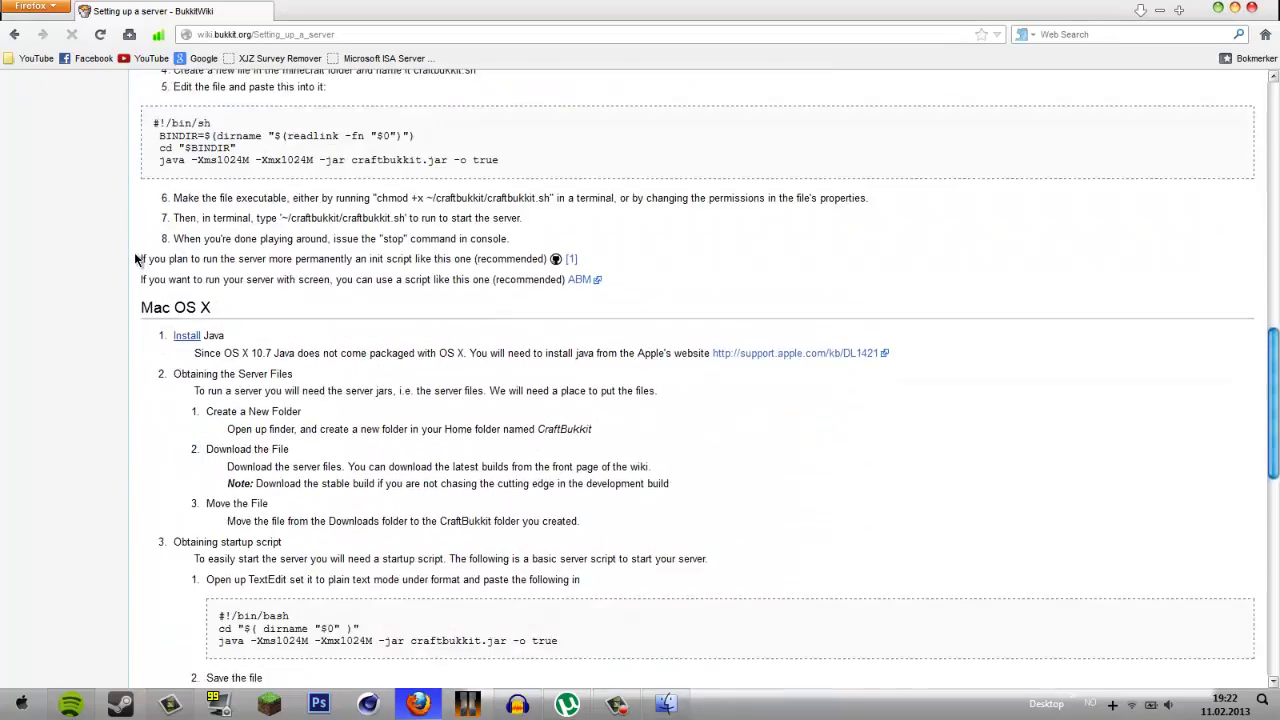
scroll(137, 260, "down", 9)
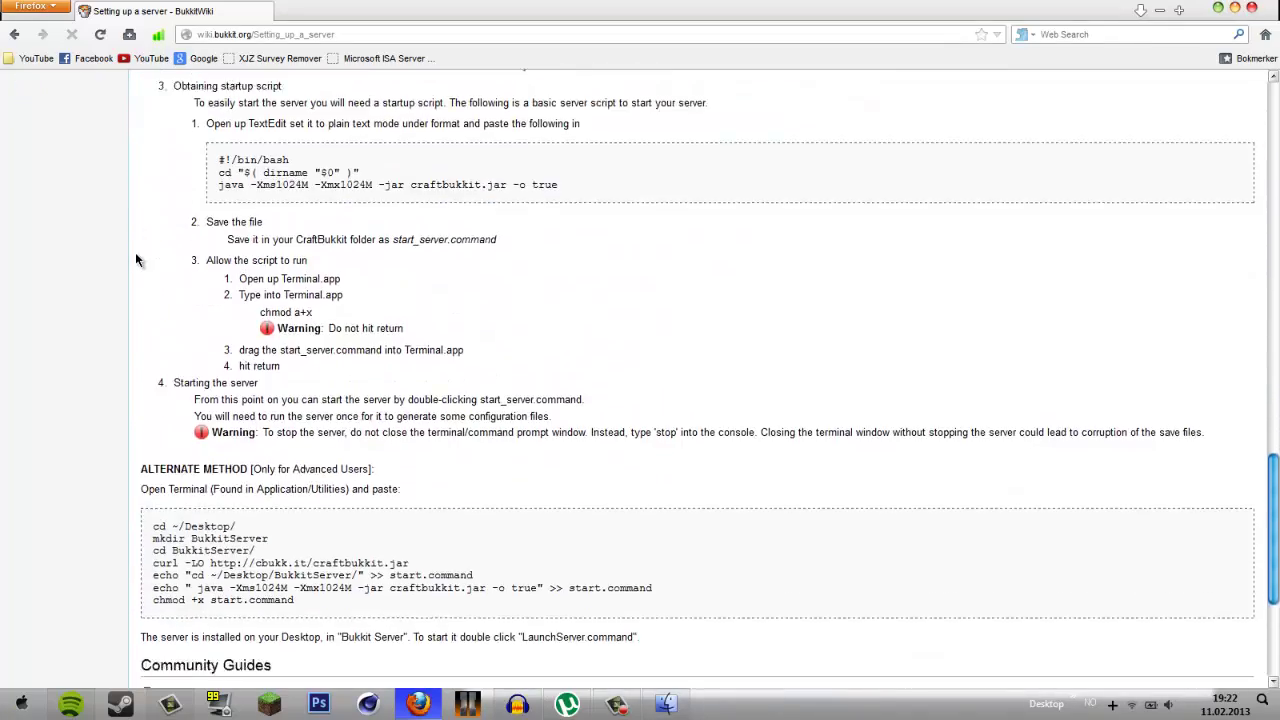
scroll(137, 260, "down", 3)
scroll(135, 252, "up", 10)
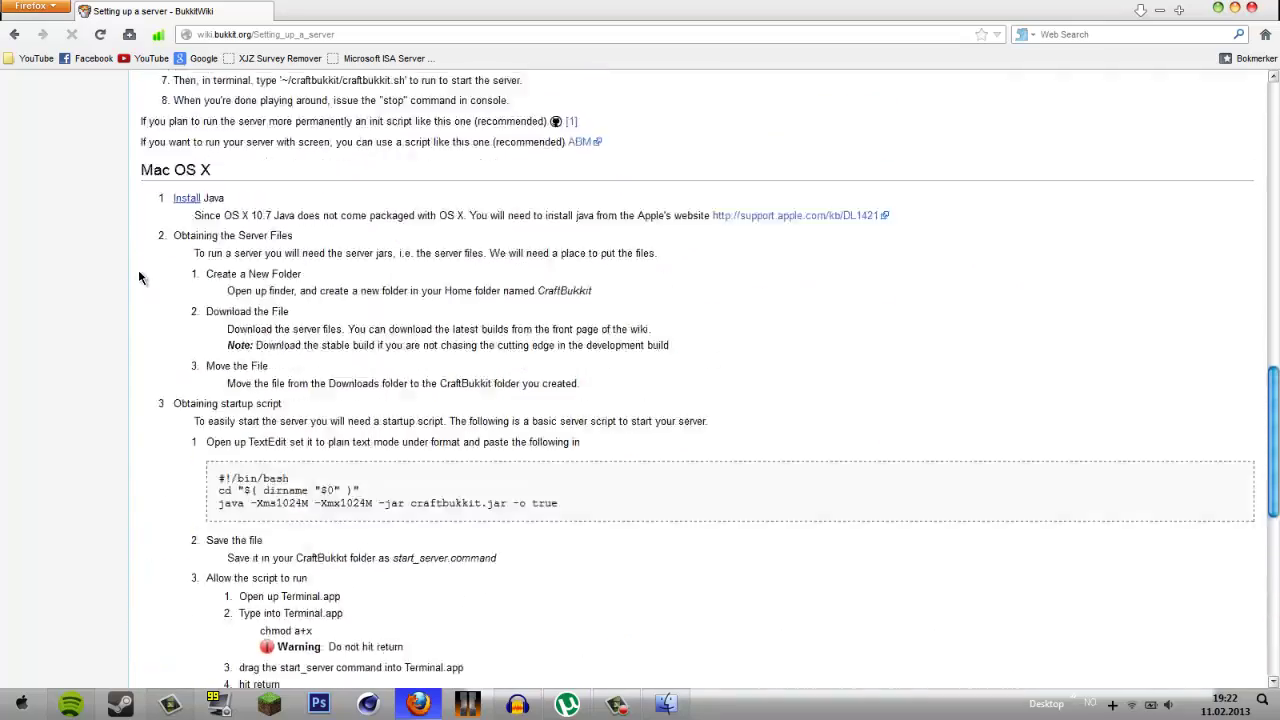
scroll(178, 305, "up", 20)
scroll(178, 305, "down", 4)
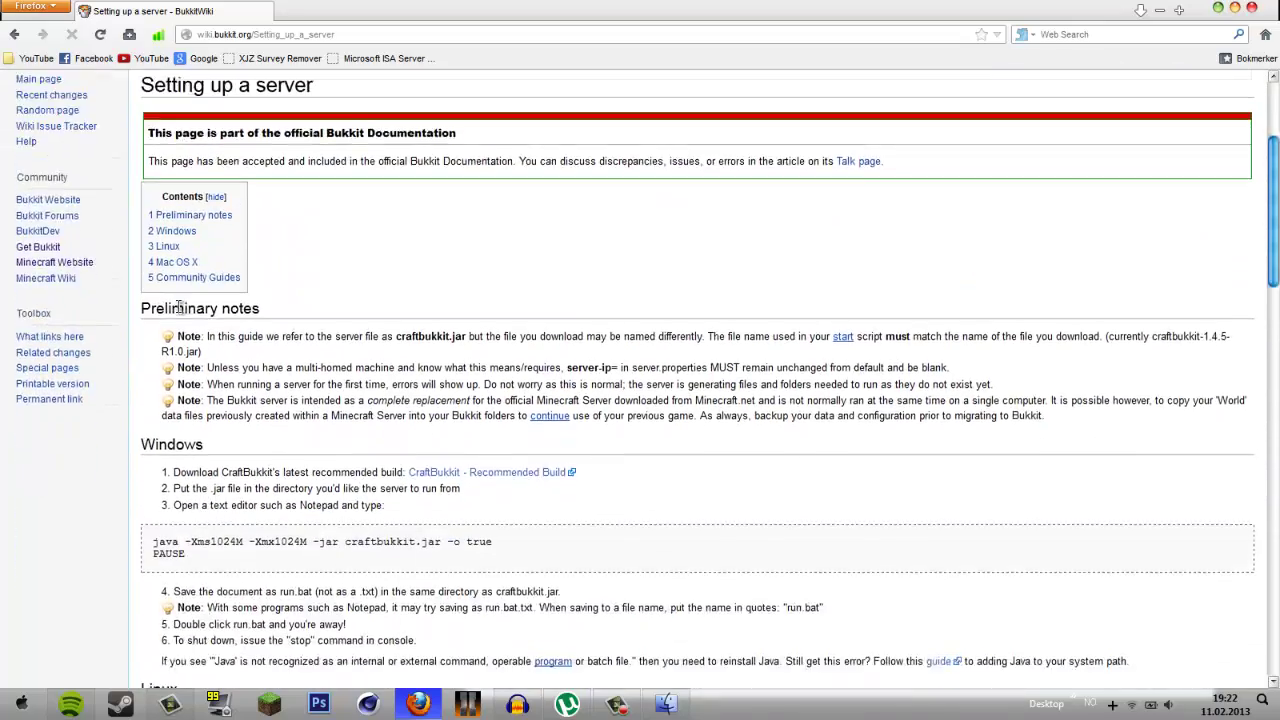
scroll(178, 308, "down", 4)
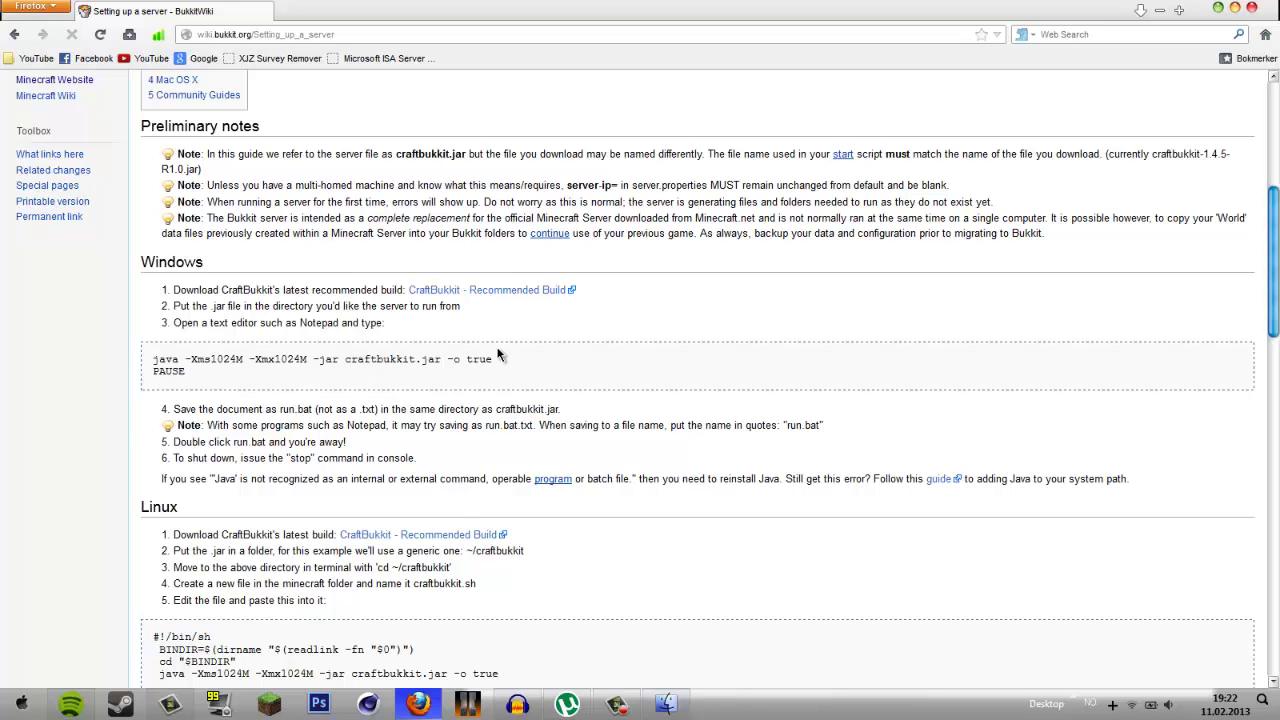
scroll(143, 250, "down", 4)
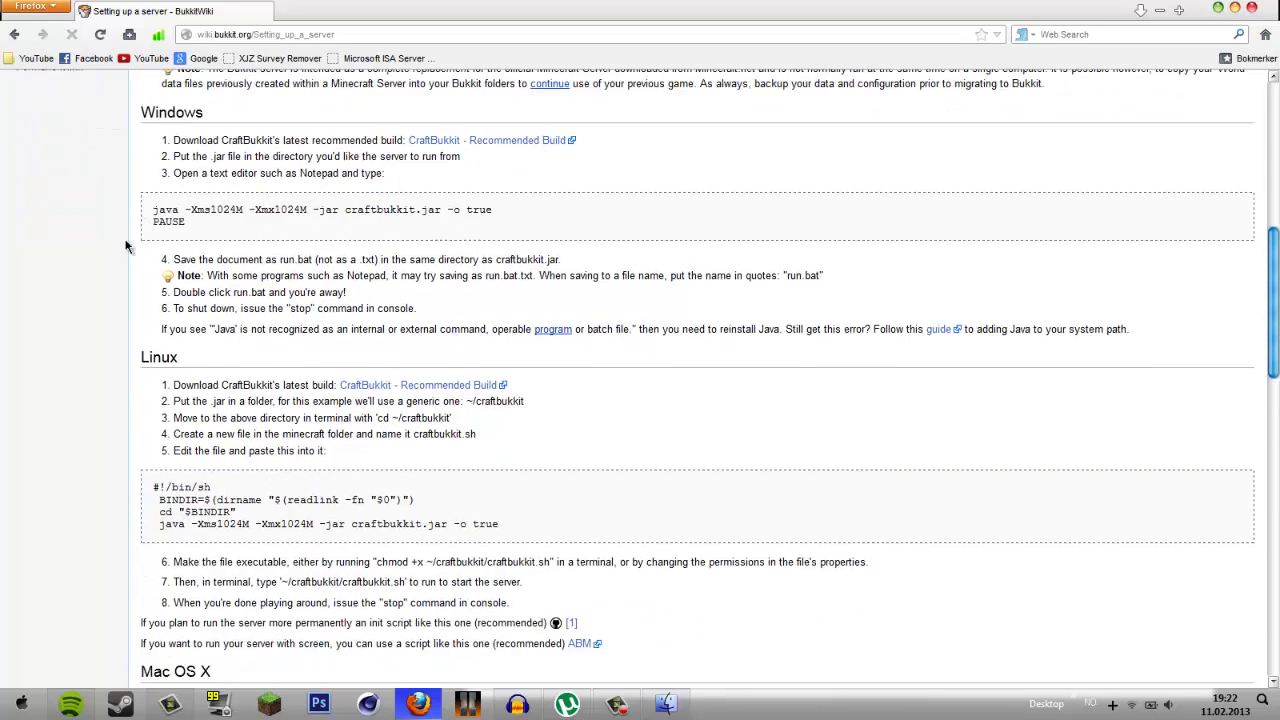
- Scroll through the wiki's Windows, Linux and Mac startup scripts, trying selections on each
left_click_drag(183, 187, 135, 175)
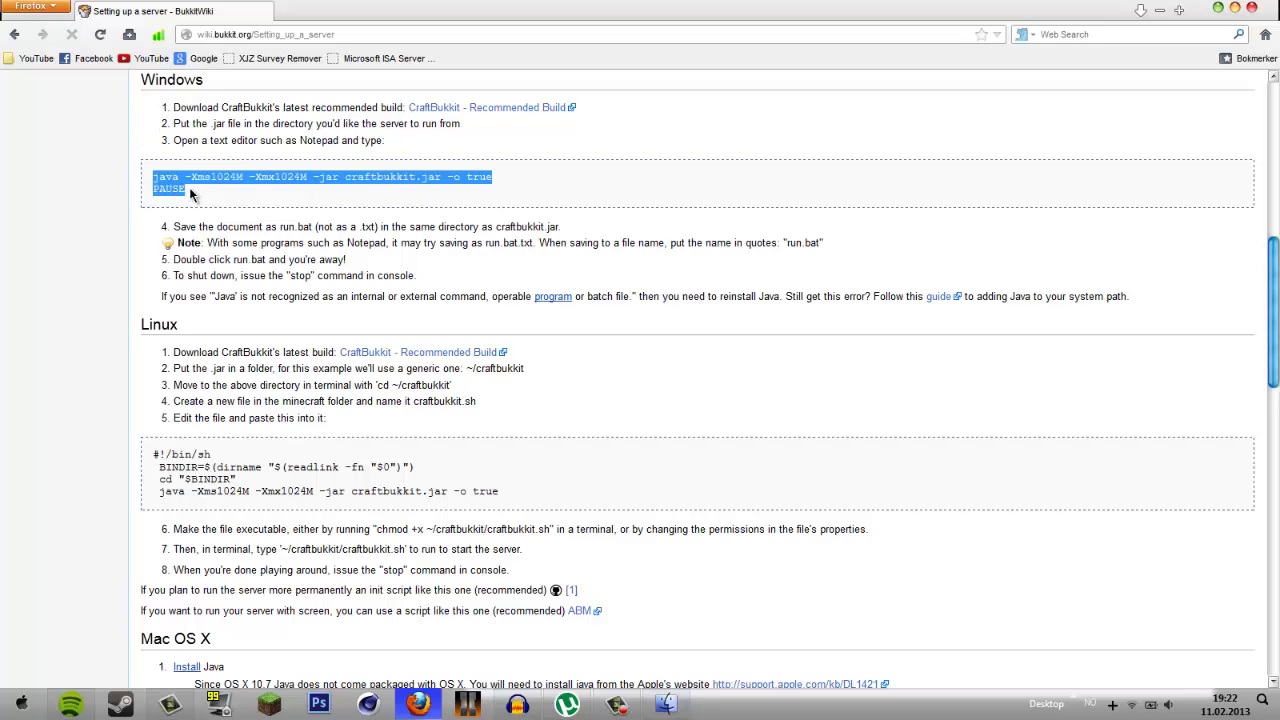
scroll(135, 300, "down", 2)
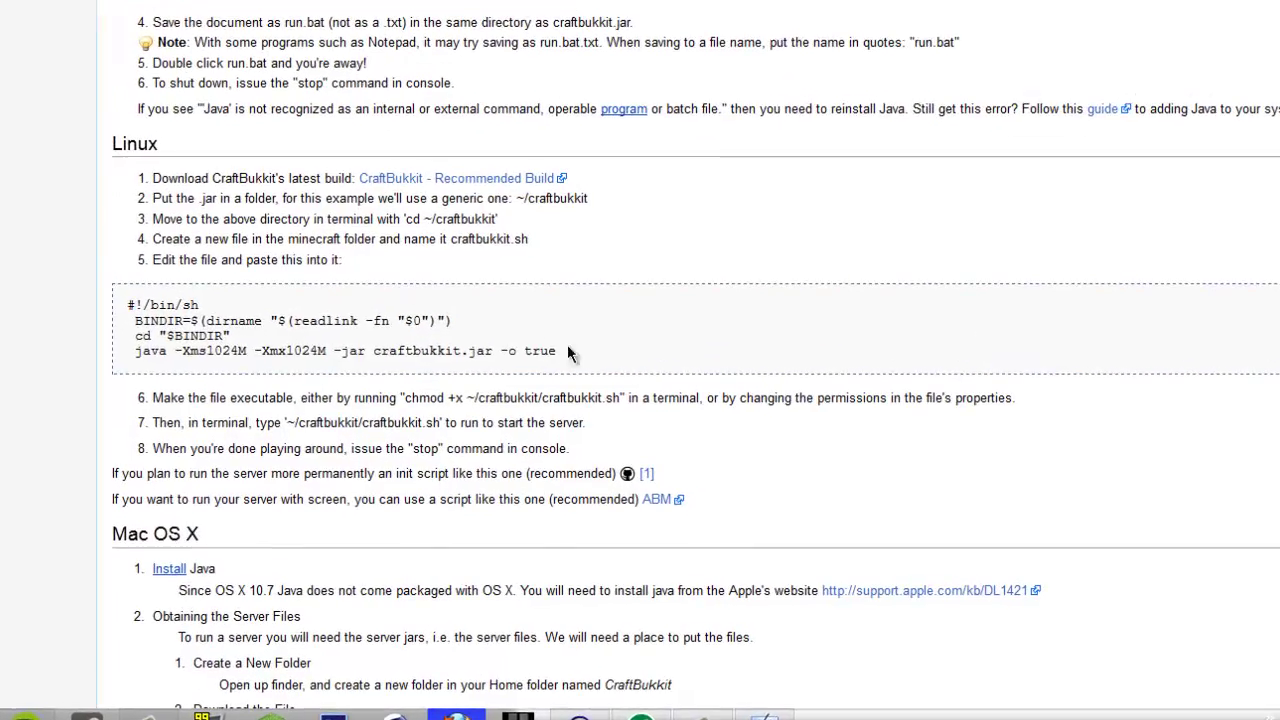
left_click_drag(499, 401, 382, 400)
left_click_drag(410, 348, 105, 309)
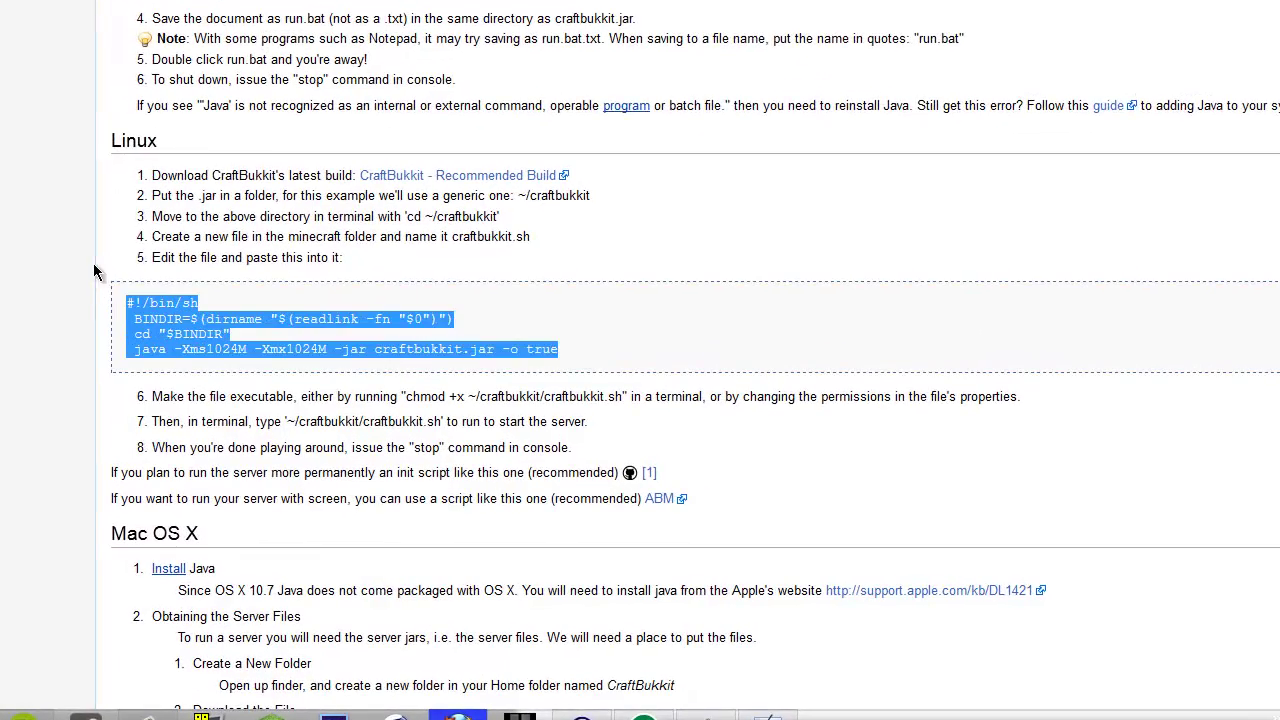
scroll(14, 295, "down", 4)
scroll(24, 268, "down", 3)
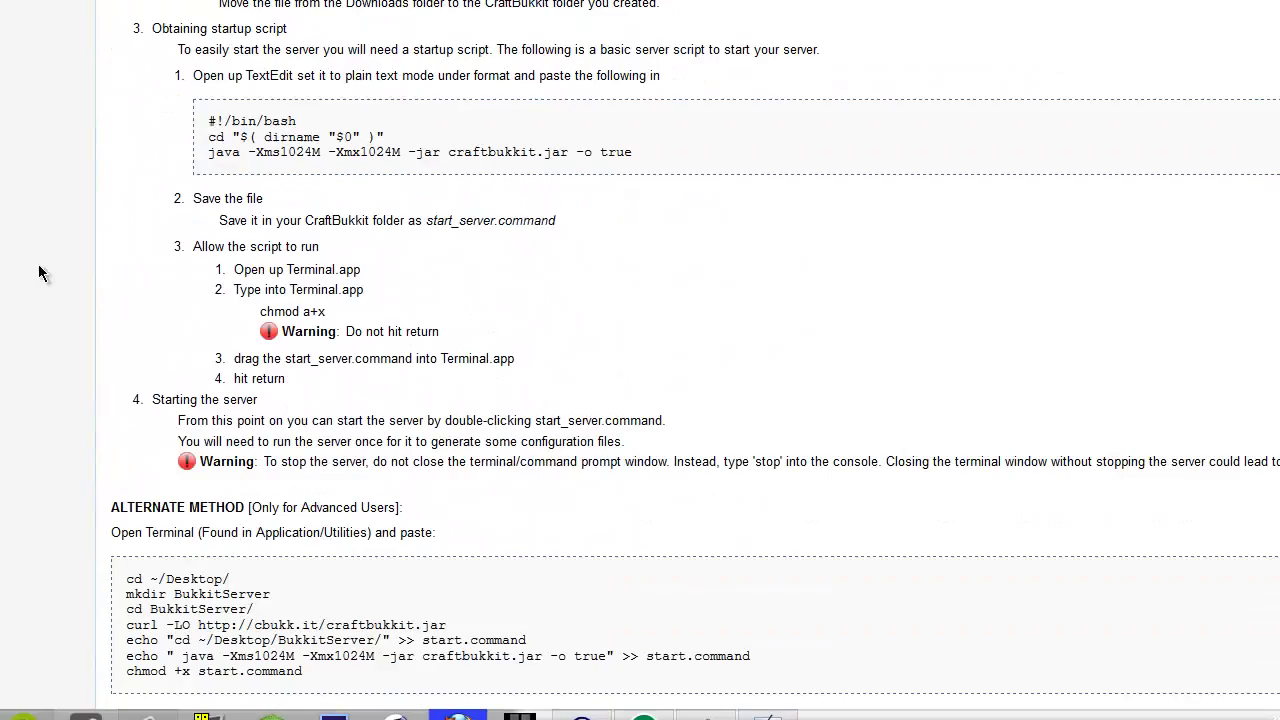
left_click_drag(642, 158, 155, 118)
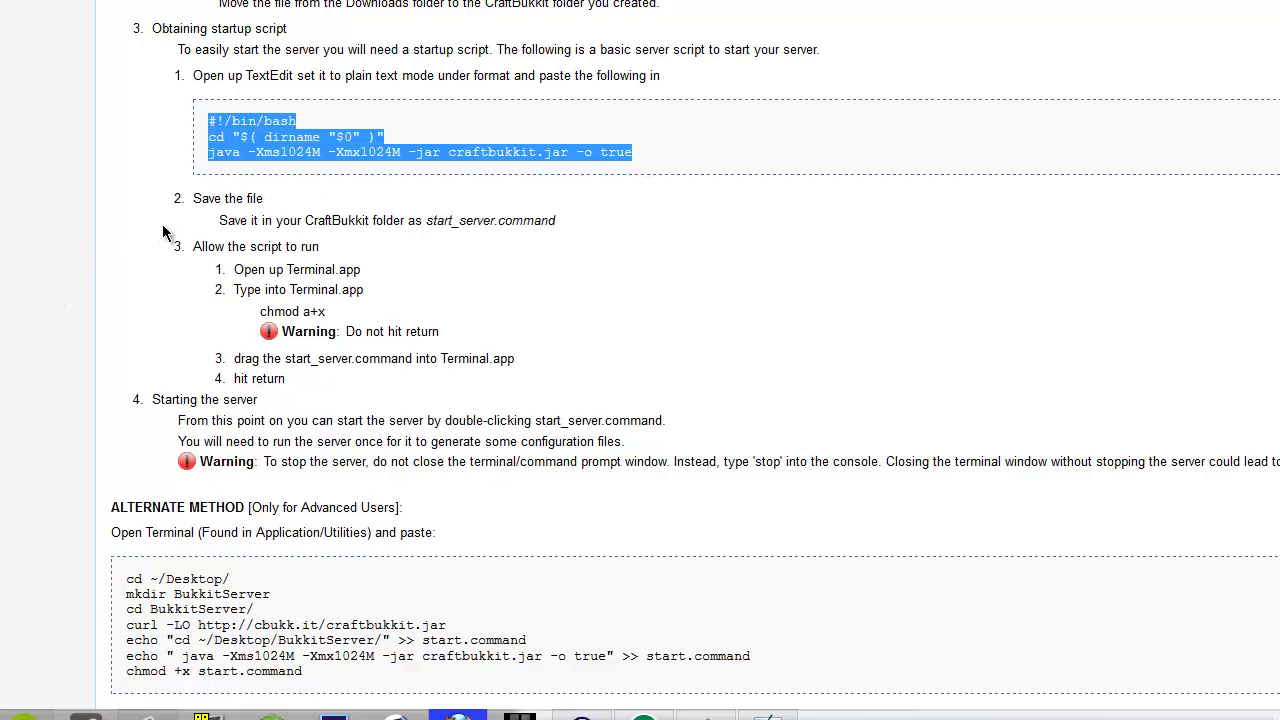
scroll(55, 335, "down", 2)
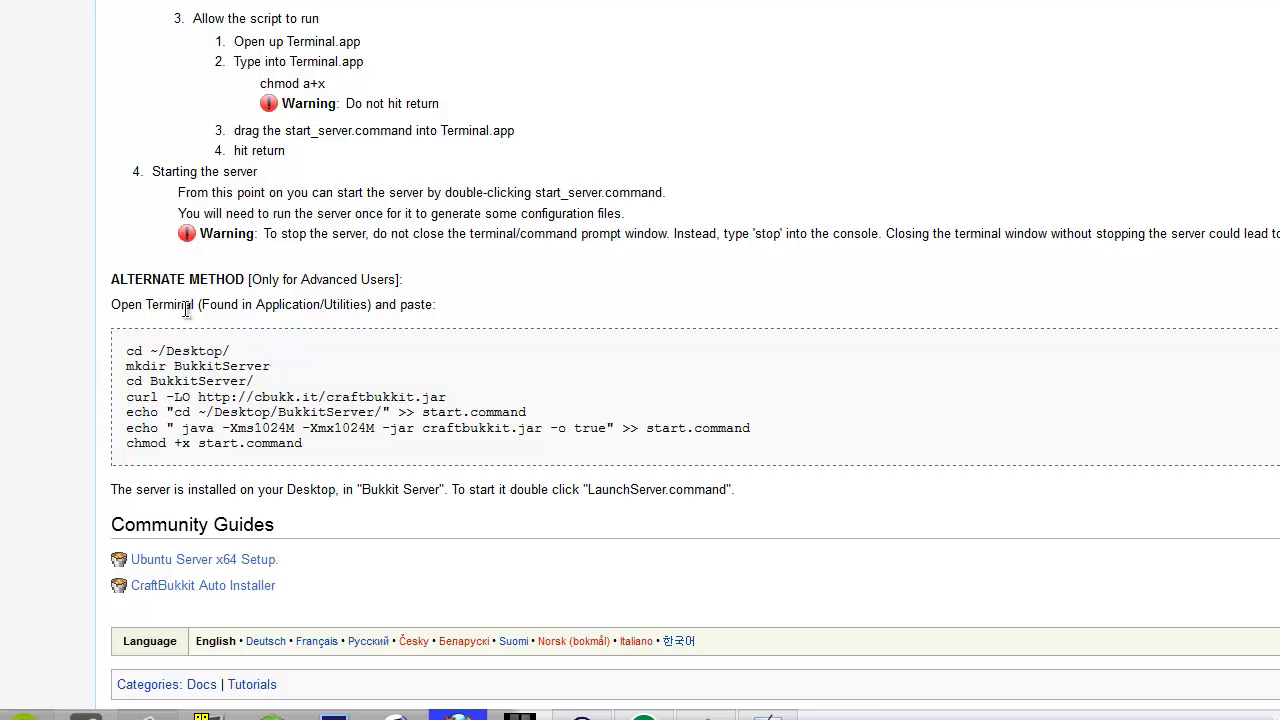
scroll(92, 258, "up", 15)
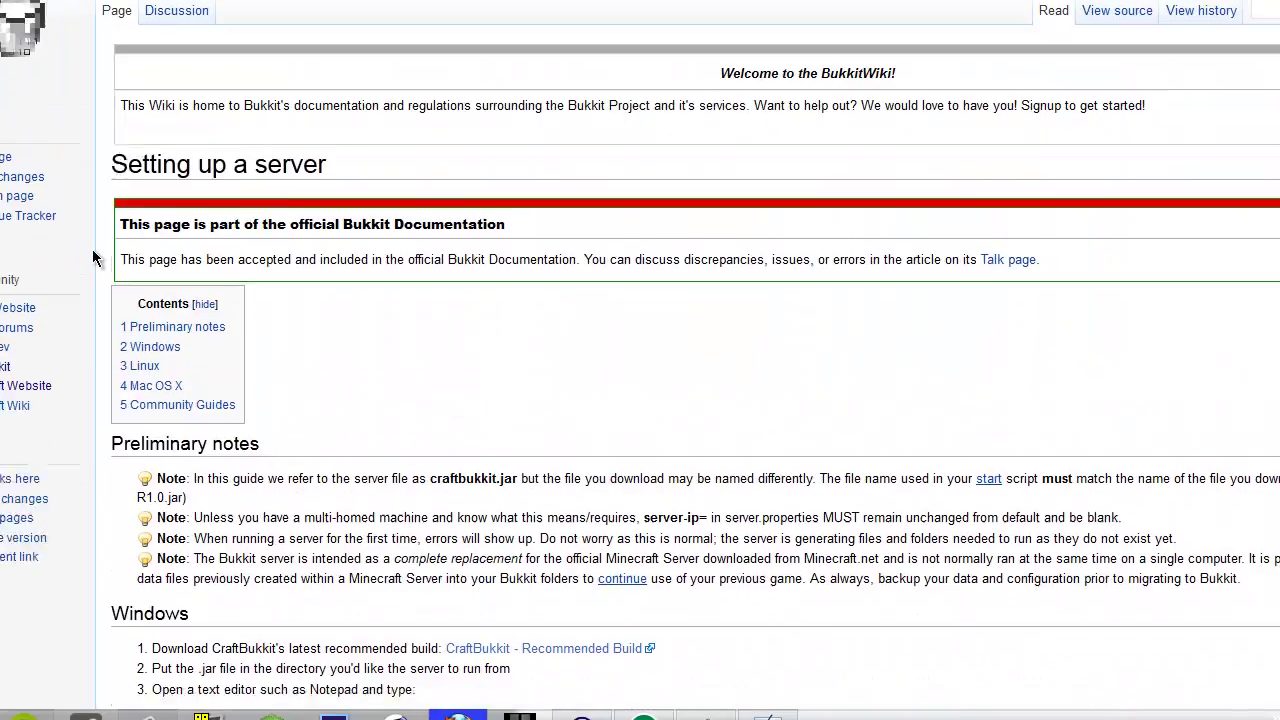
scroll(92, 258, "down", 3)
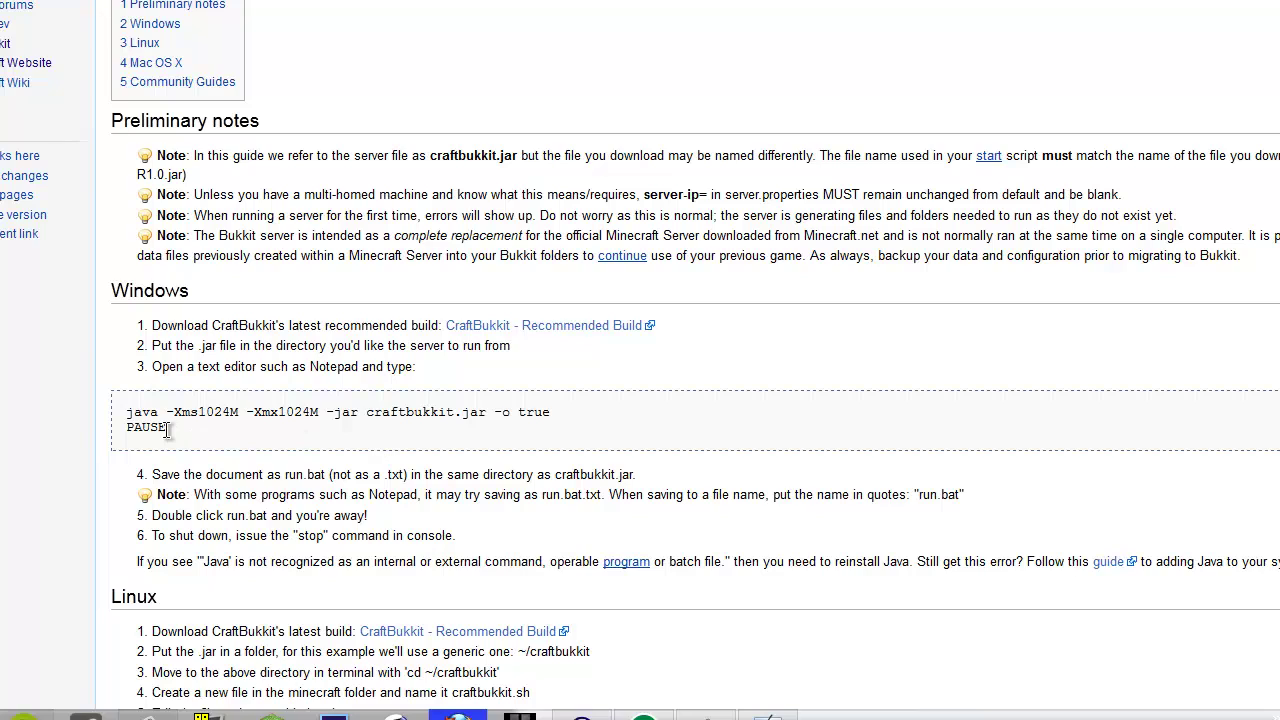
- Copy the two-line Windows startup script and switch to the MC server folder window
left_click_drag(168, 428, 80, 417)
key("ctrl+c")
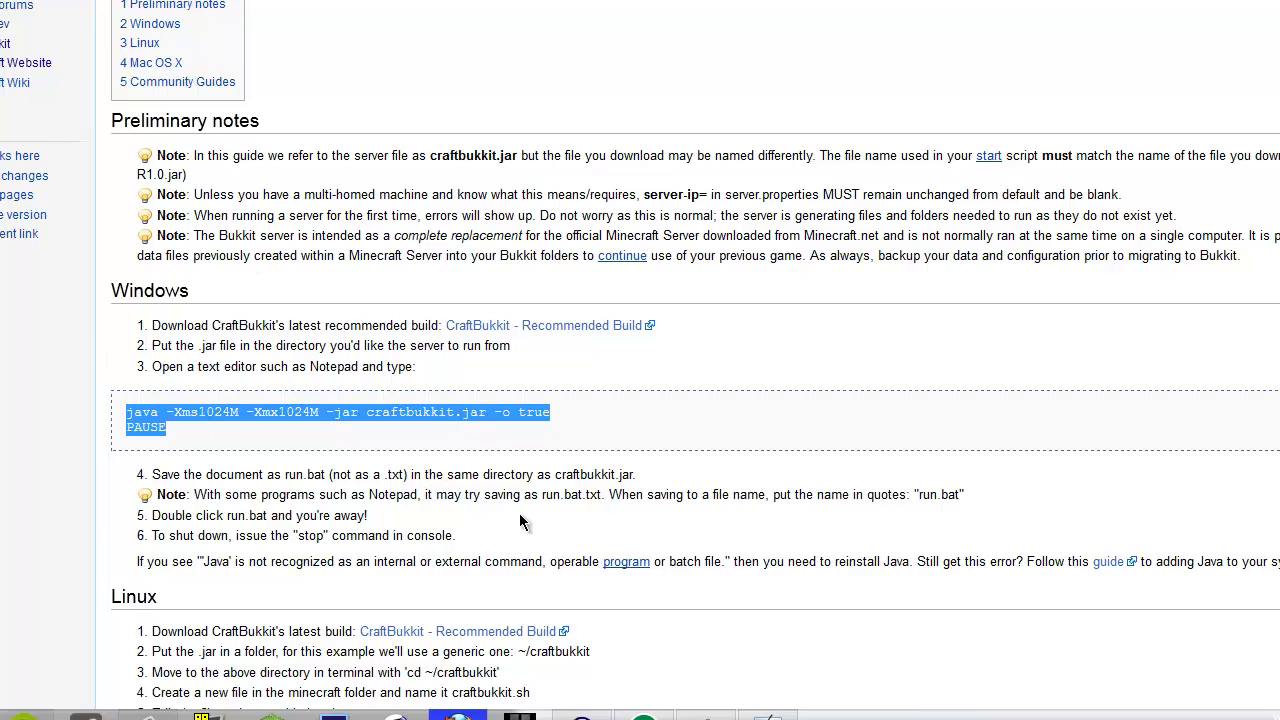
right_click(424, 412)
left_click(483, 448)
left_click(767, 713)
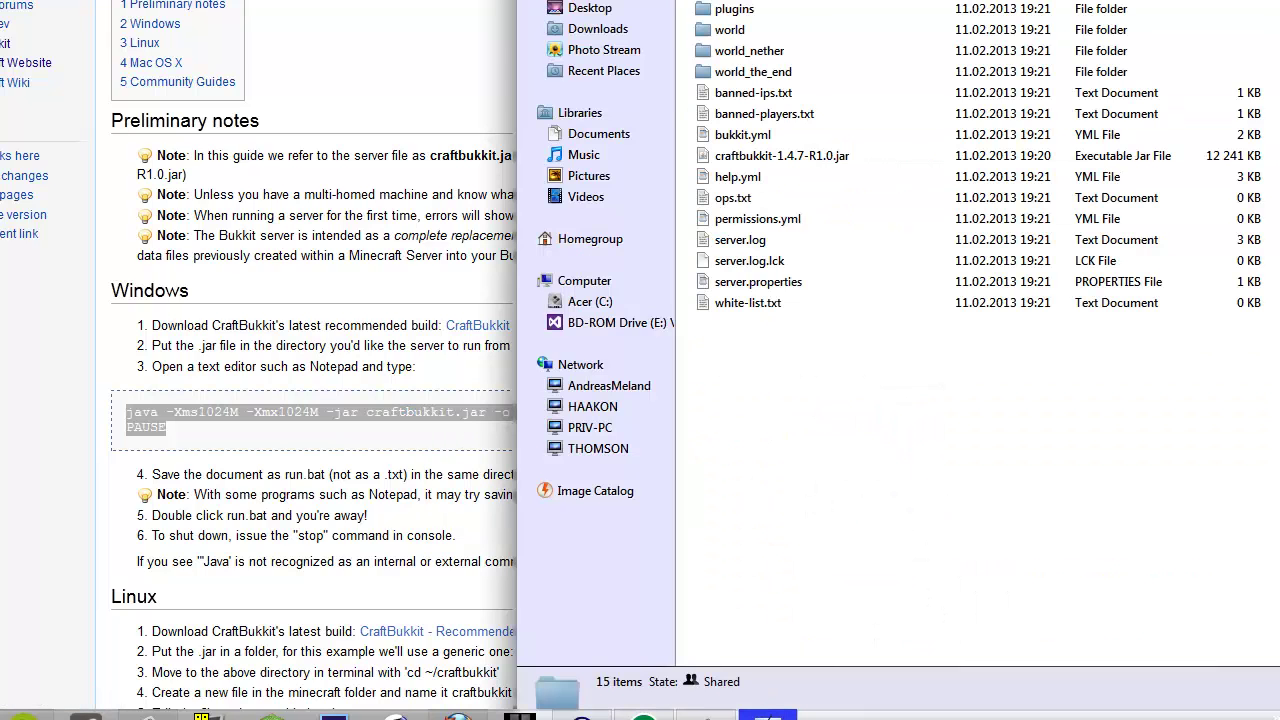
- Maximise the folder window and create an empty text document named RUN.txt
left_click_drag(740, 0, 570, 0)
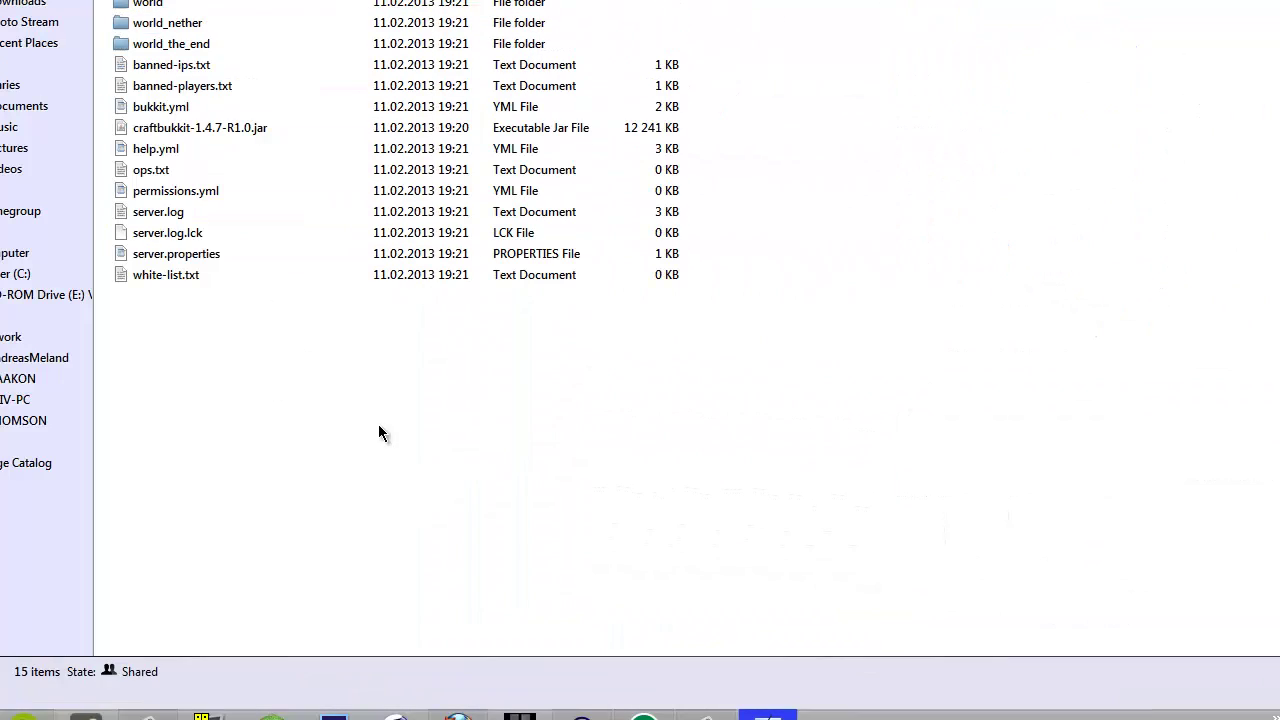
right_click(216, 363)
mouse_move(297, 598)
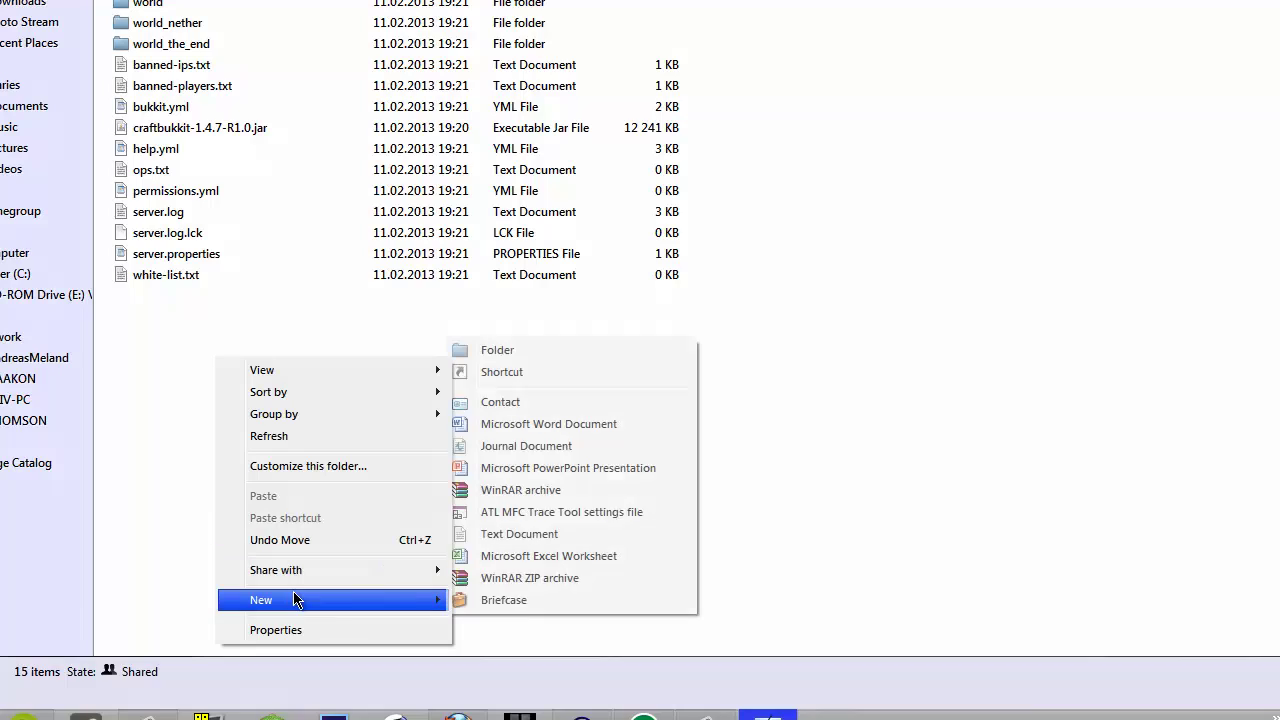
left_click(515, 536)
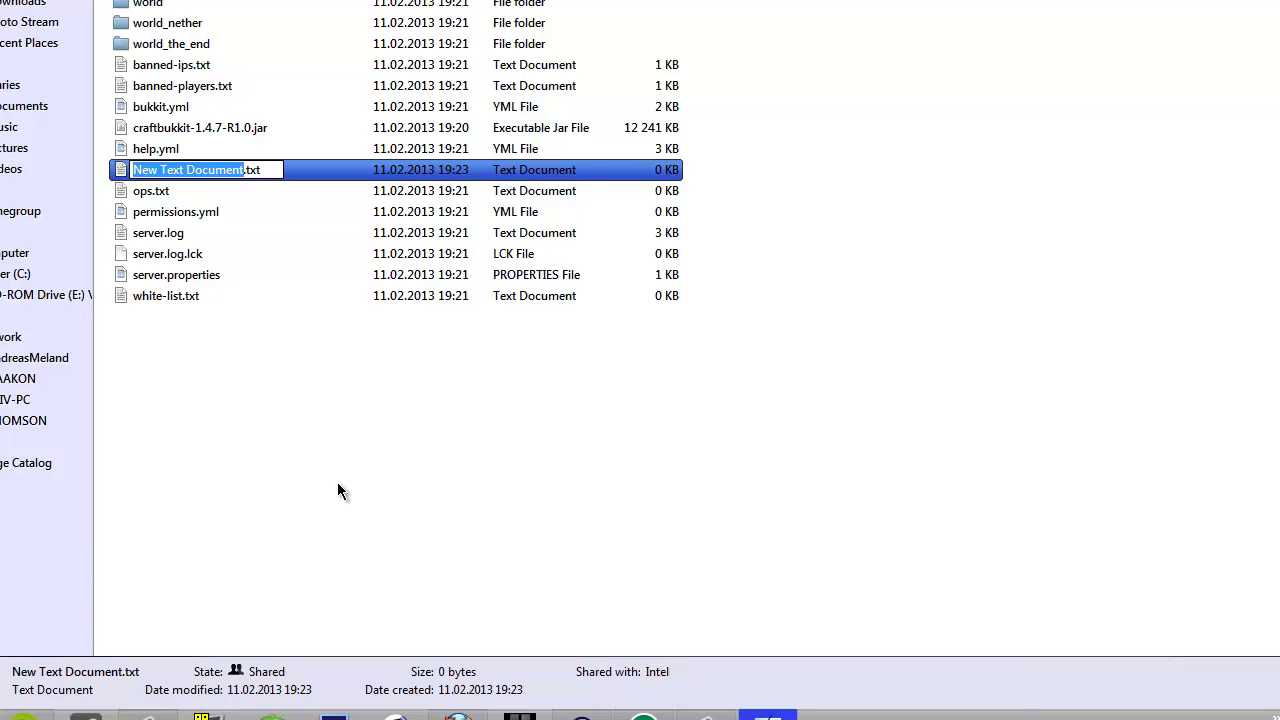
type("RUN")
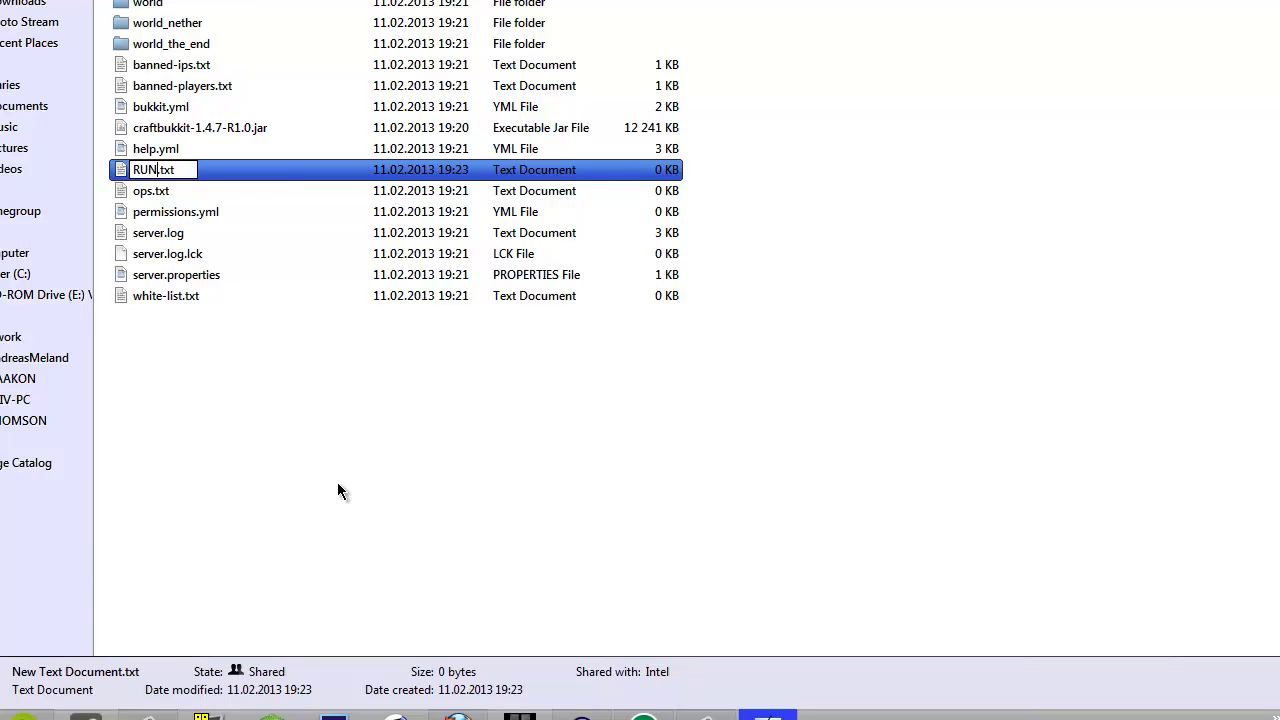
key("Return")
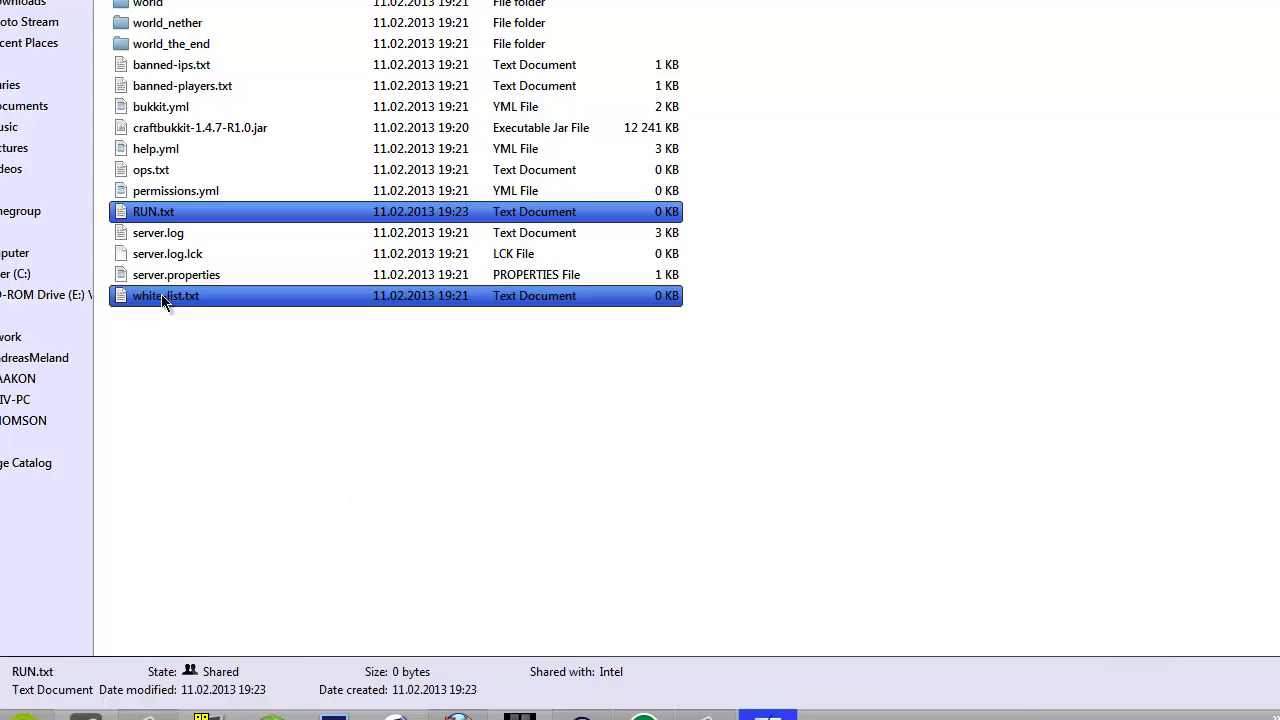
right_click(157, 220)
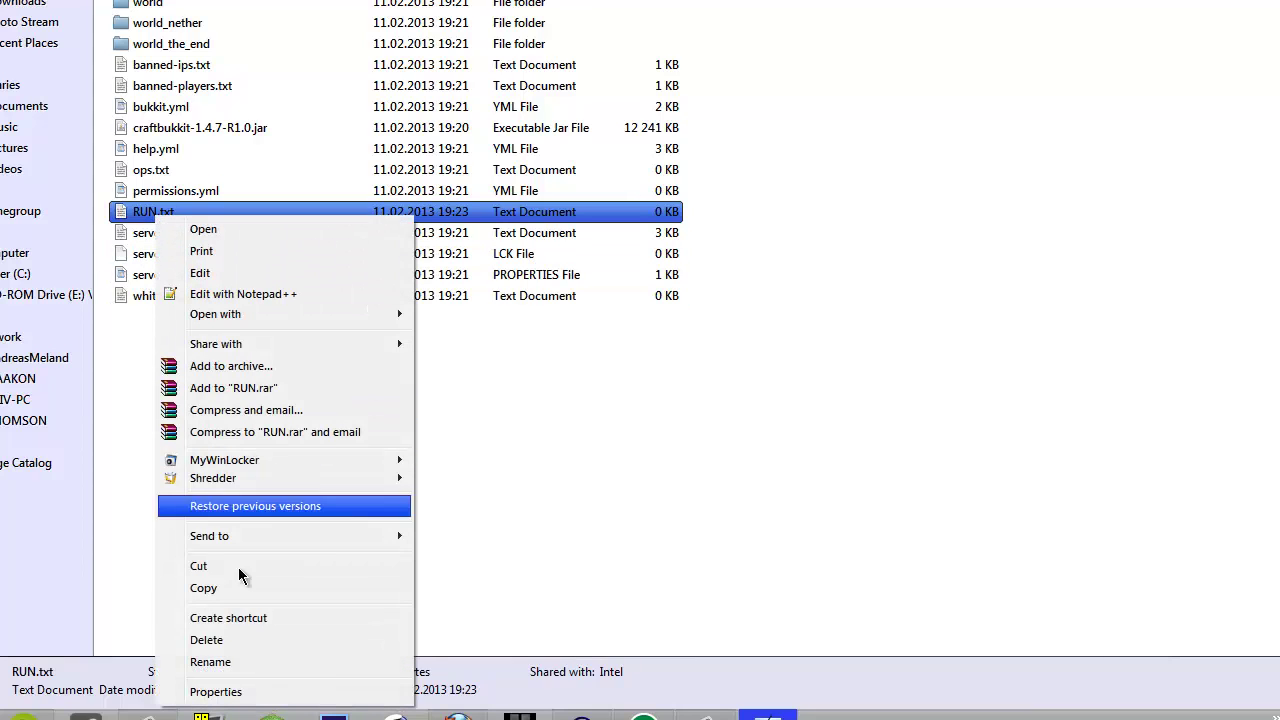
left_click(526, 521)
left_click(165, 218)
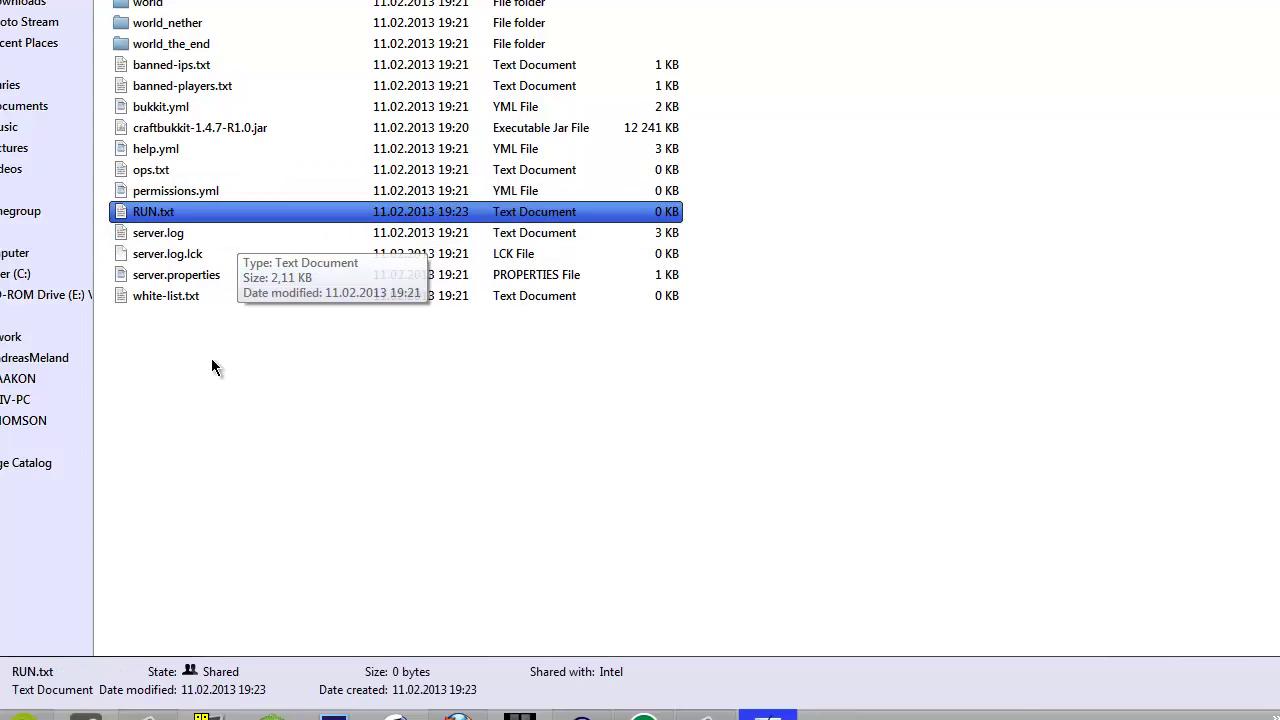
left_click(206, 357)
left_click(140, 232)
left_click(168, 216)
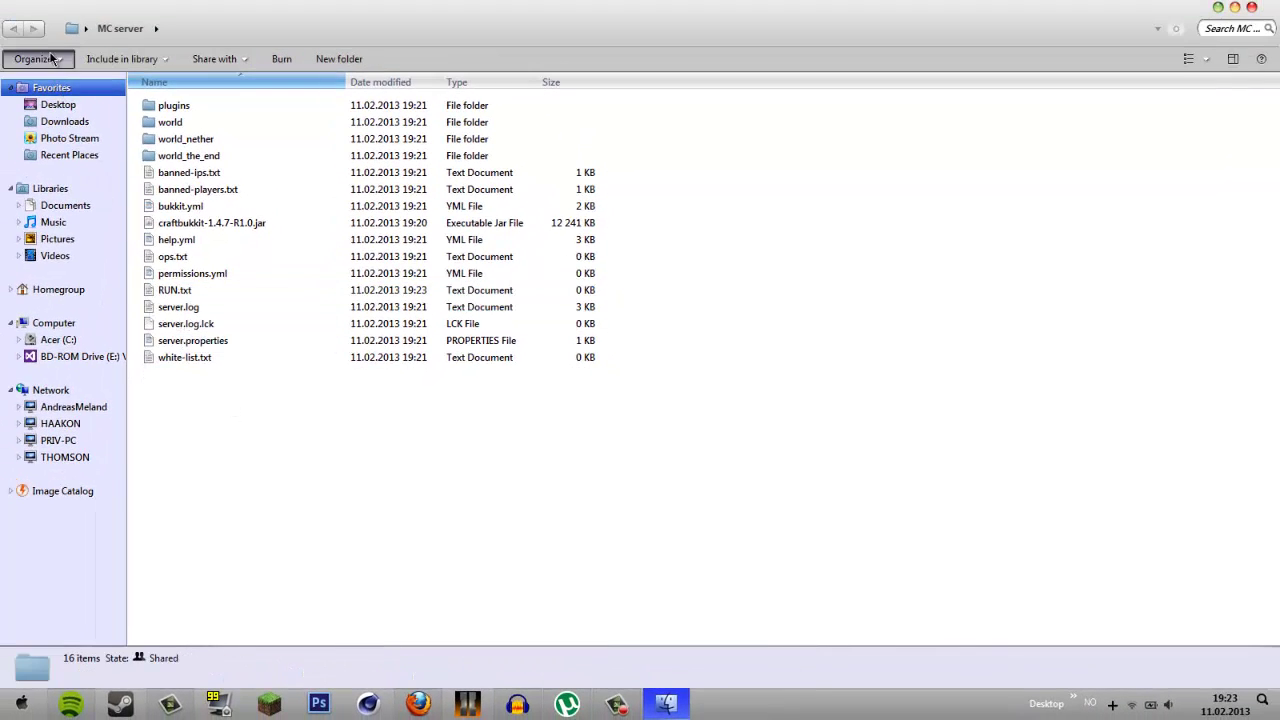
- Uncheck 'Hide extensions for known file types' in Folder Options' View settings and apply
left_click(50, 60)
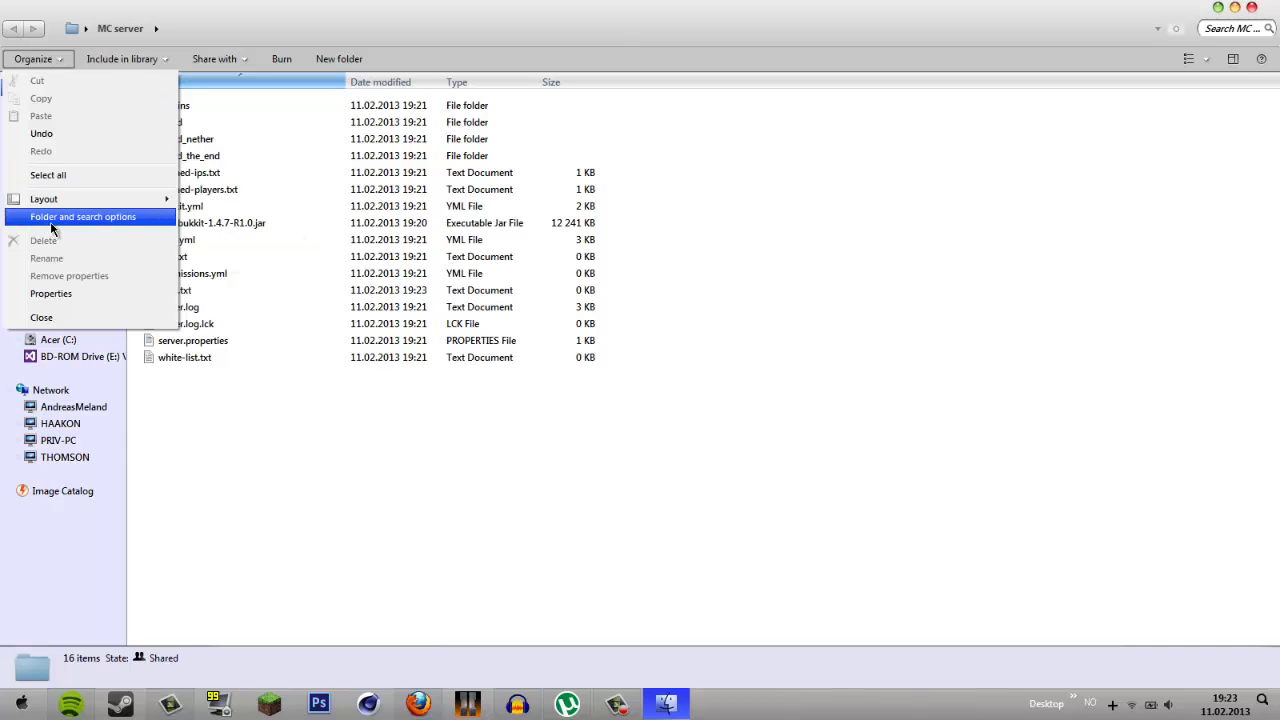
left_click(105, 219)
left_click(75, 91)
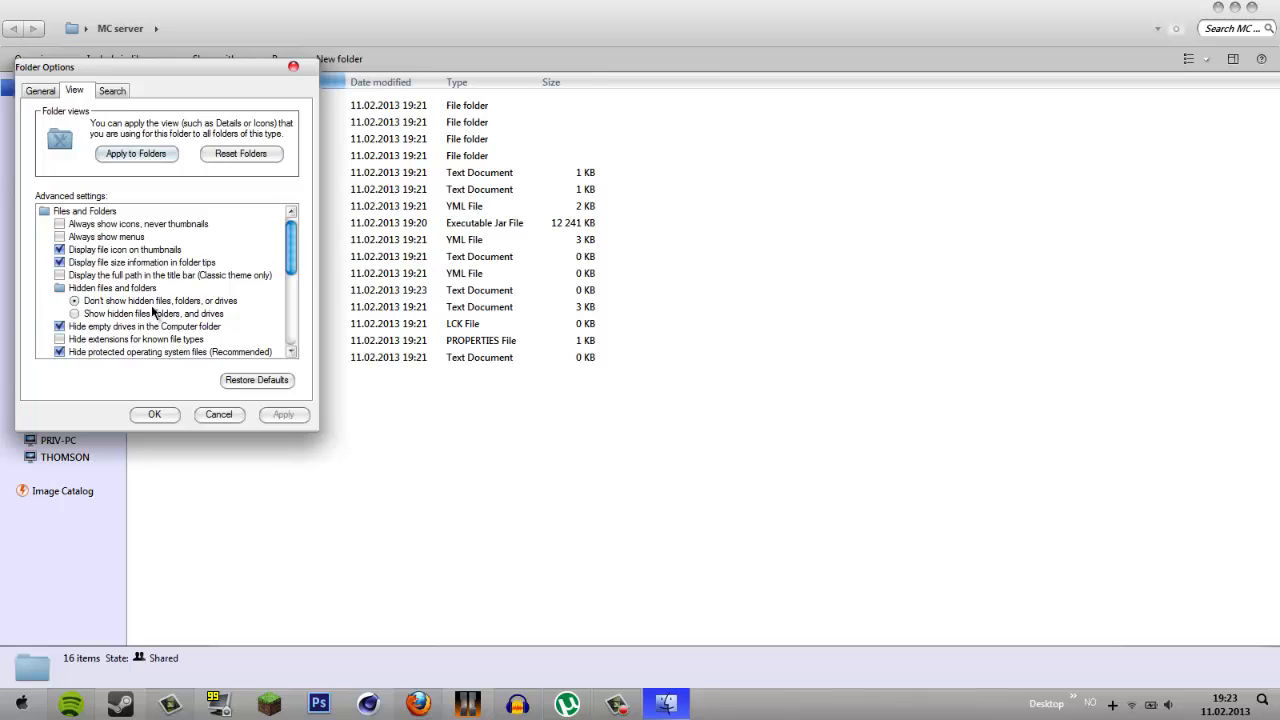
left_click_drag(291, 246, 291, 258)
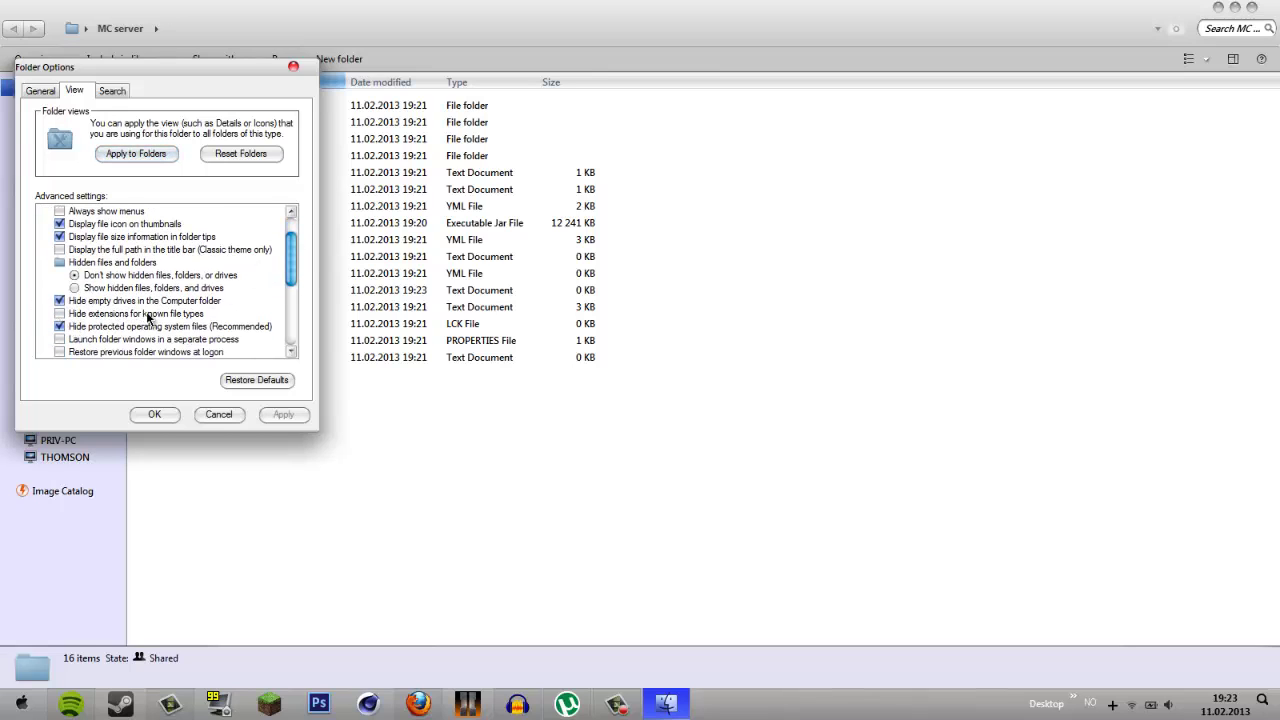
left_click(60, 314)
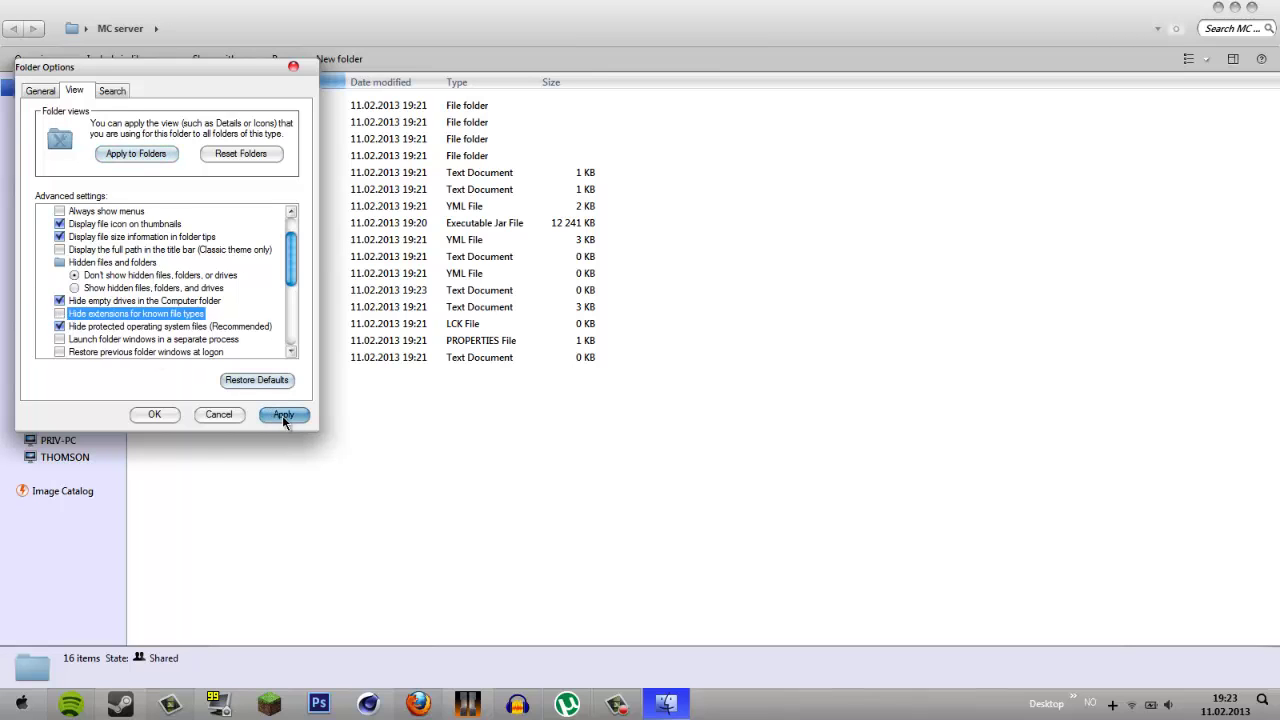
left_click(154, 414)
left_click(190, 294)
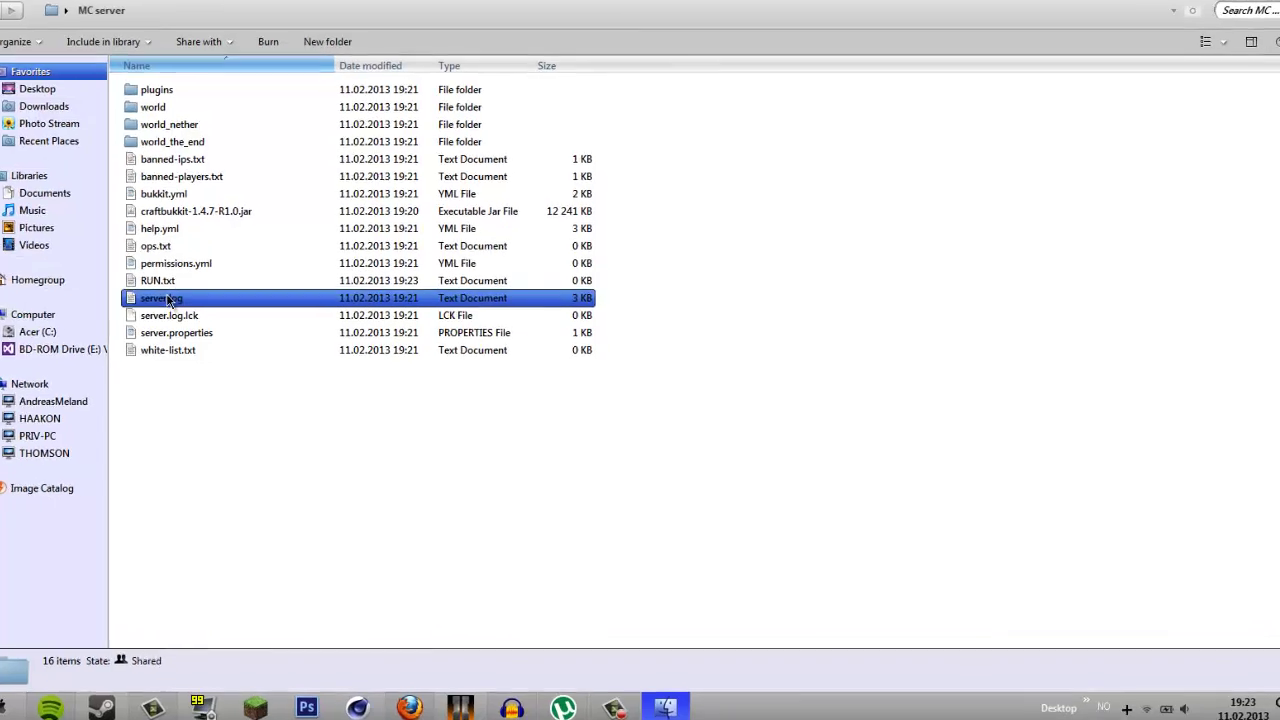
left_click(98, 247)
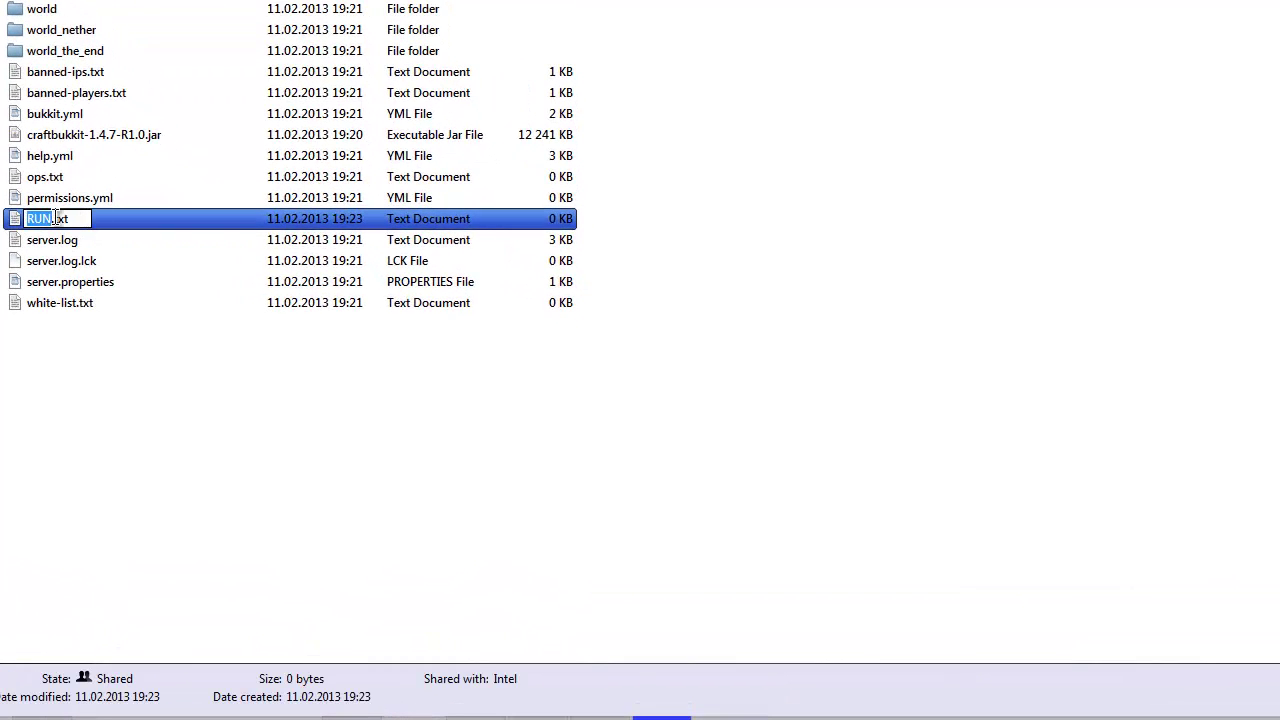
left_click(70, 218)
key("BackSpace")
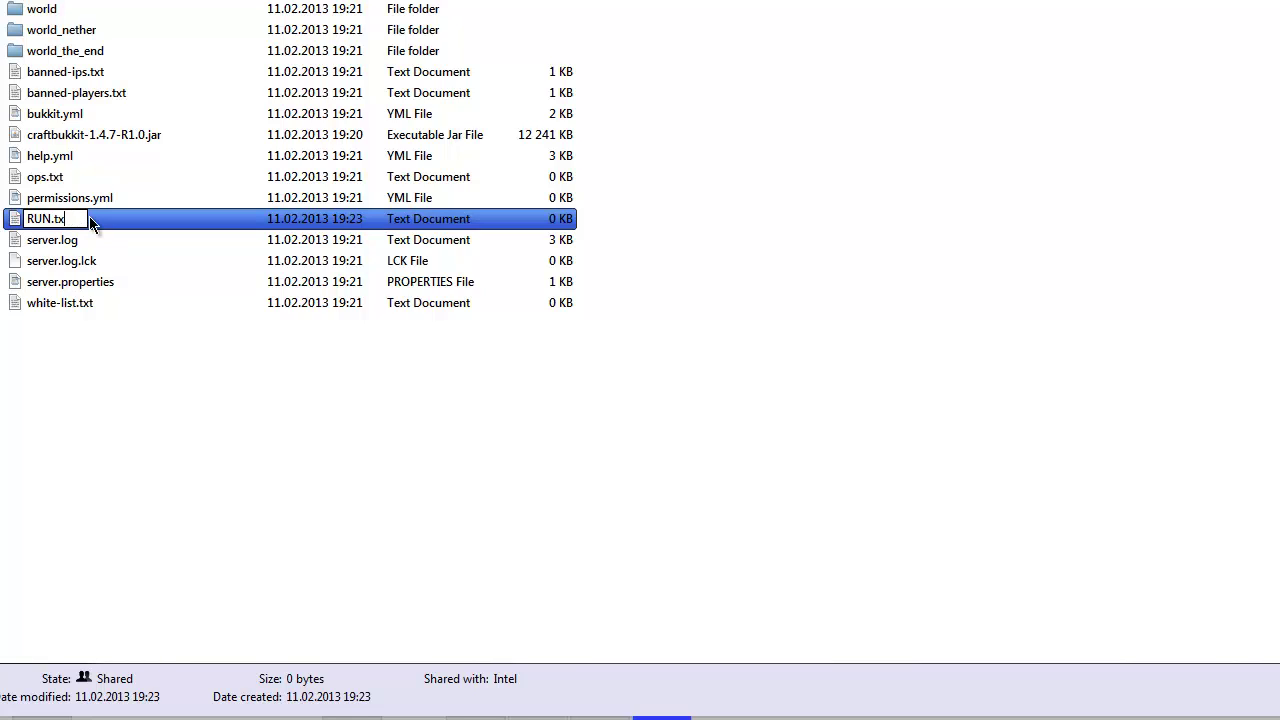
type("ba")
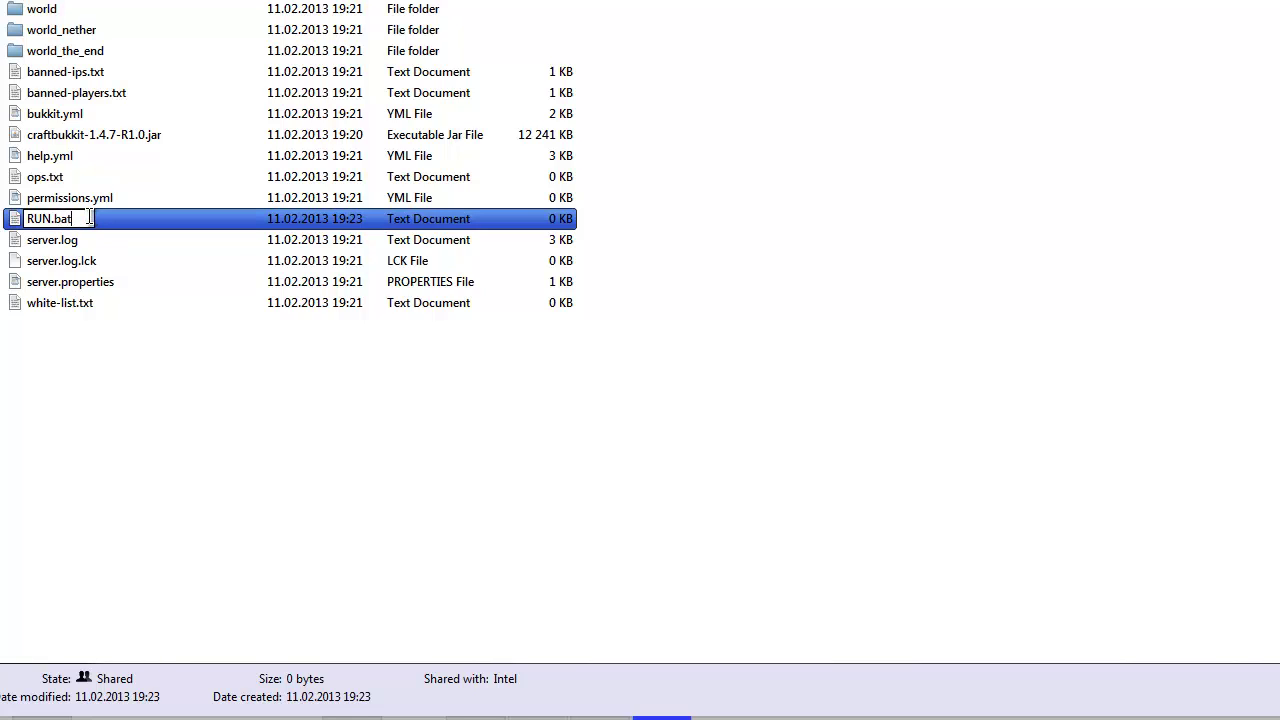
key("BackSpace")
key("BackSpace")
key("BackSpace")
type("txt")
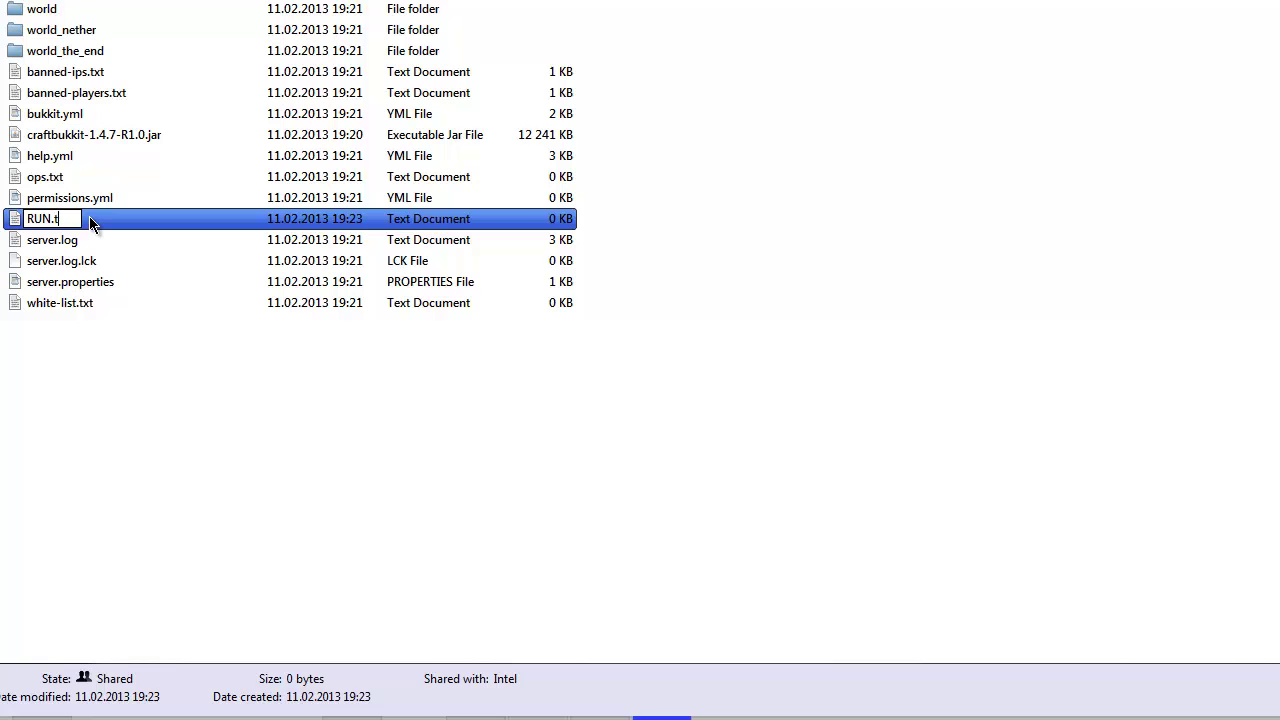
key("Return")
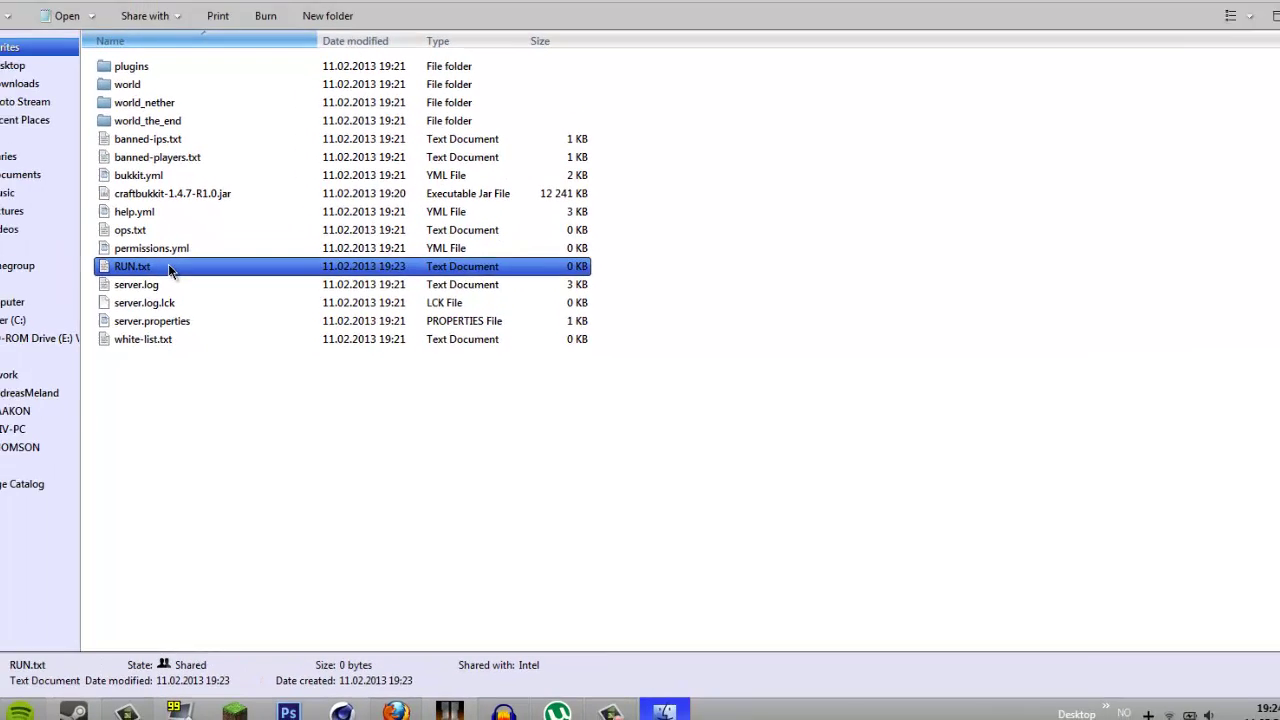
- Open RUN.txt in Notepad and paste the copied java startup script with PAUSE
left_click(73, 239)
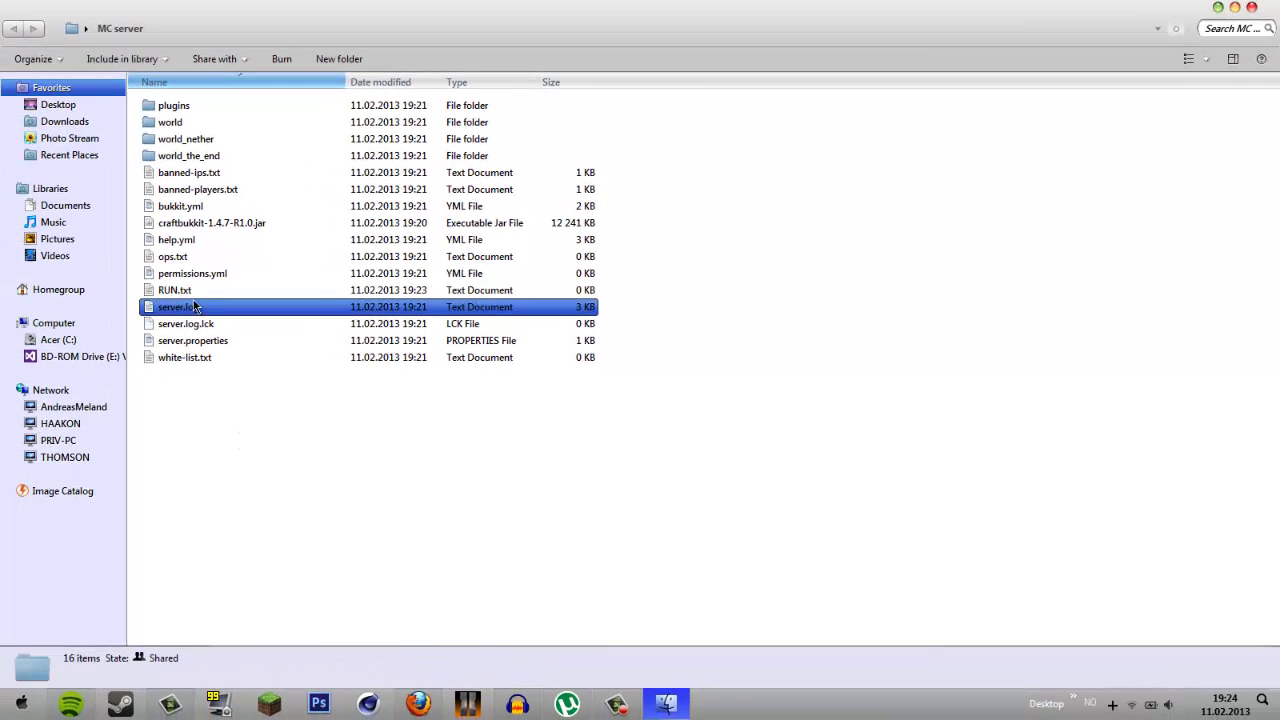
double_click(200, 291)
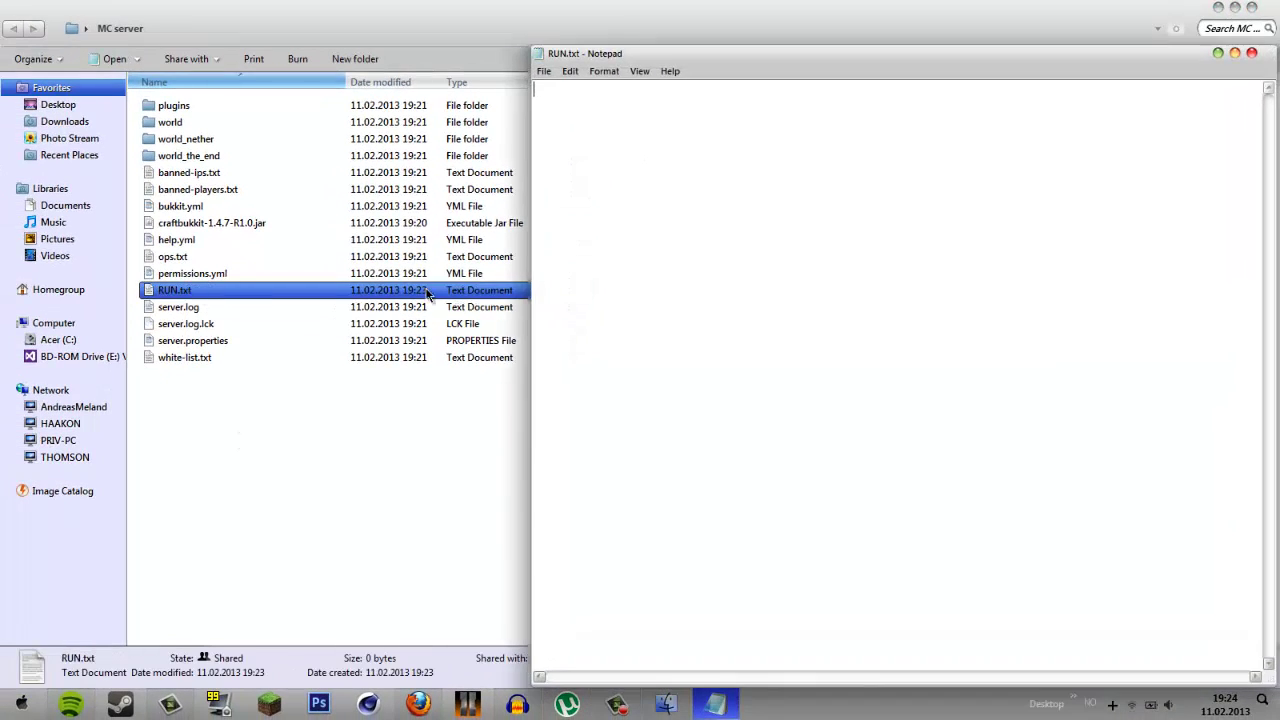
left_click_drag(608, 63, 337, 39)
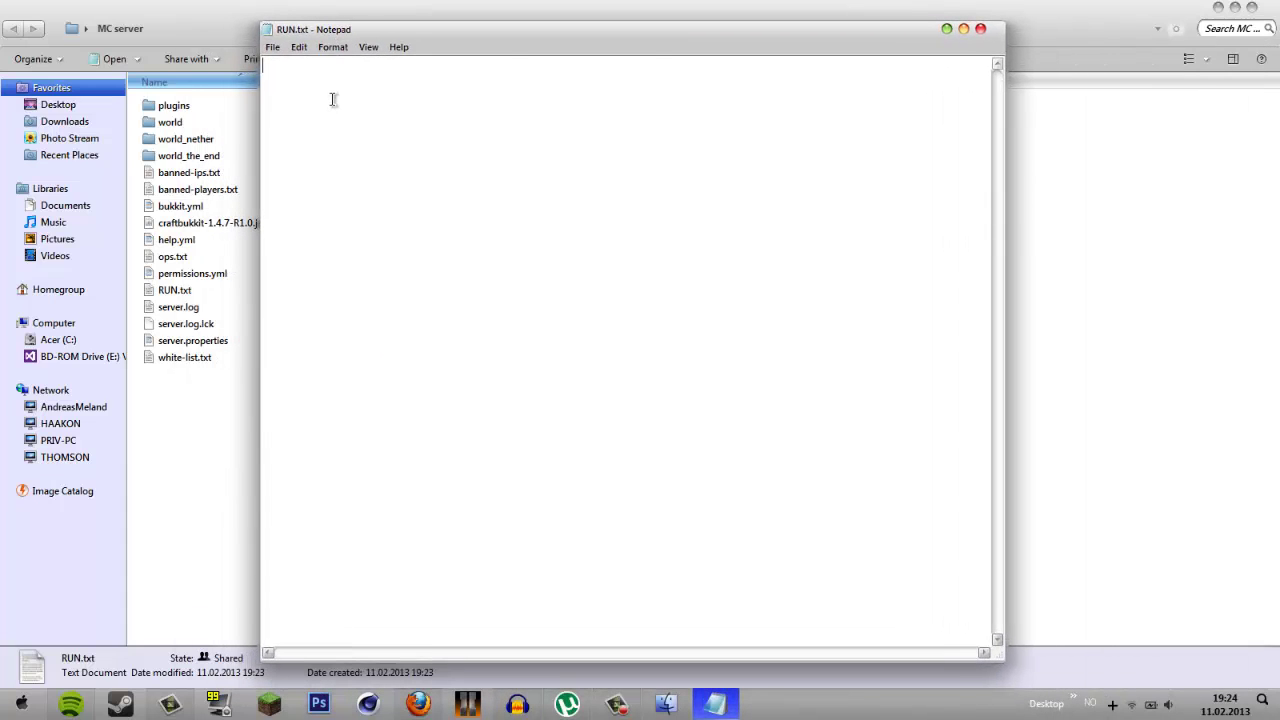
key("ctrl+v")
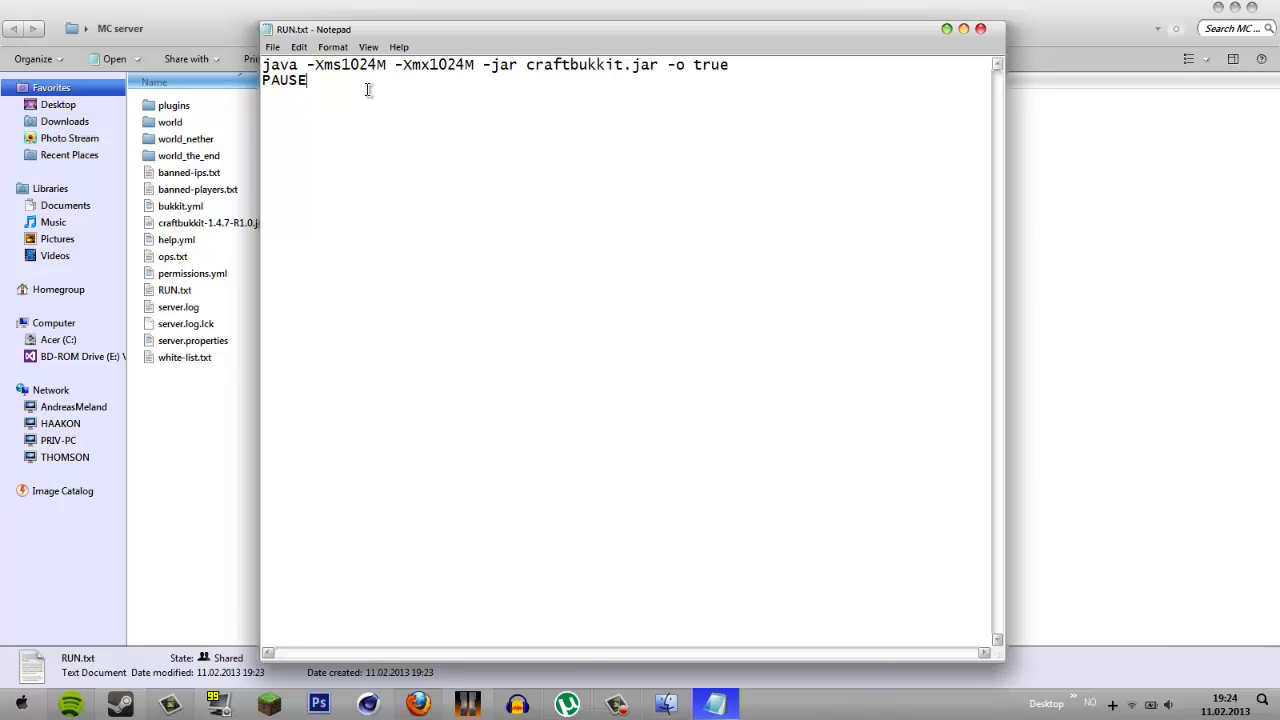
- Snap the server folder to the left half and place a taller Notepad on the right
left_click_drag(657, 34, 866, 62)
left_click_drag(465, 17, 0, 21)
left_click_drag(684, 59, 1279, 28)
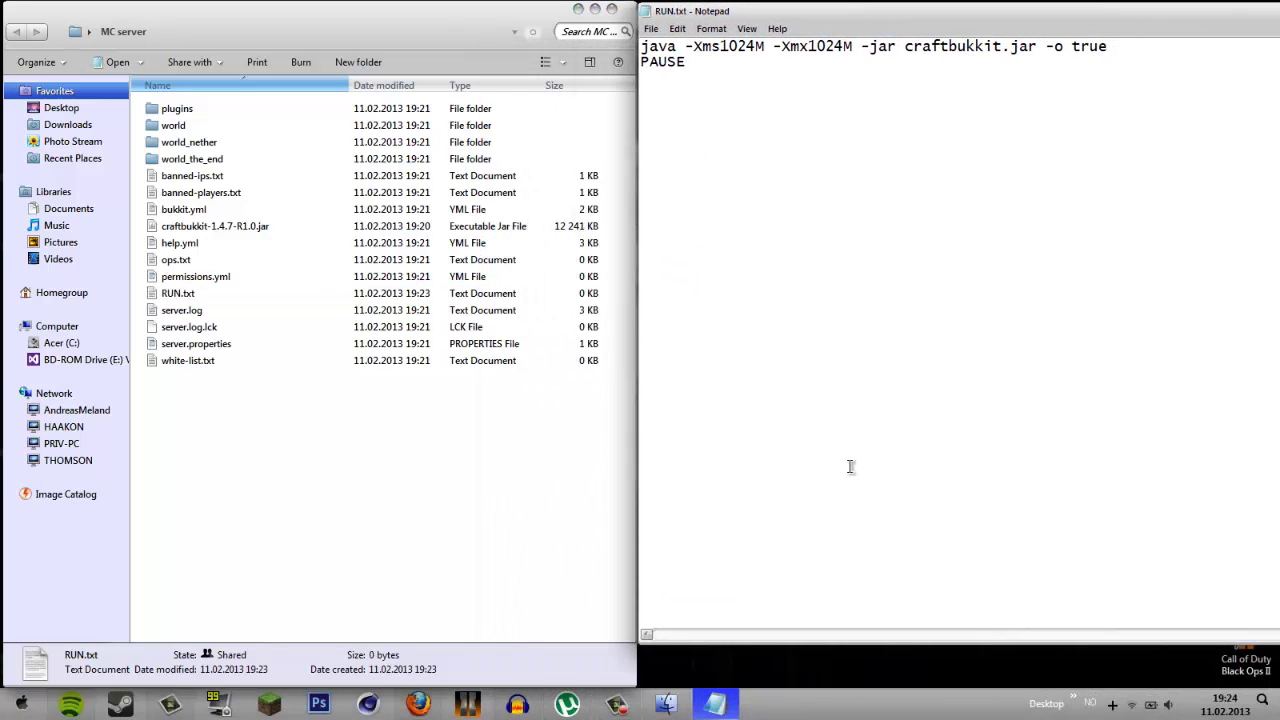
left_click_drag(816, 645, 814, 682)
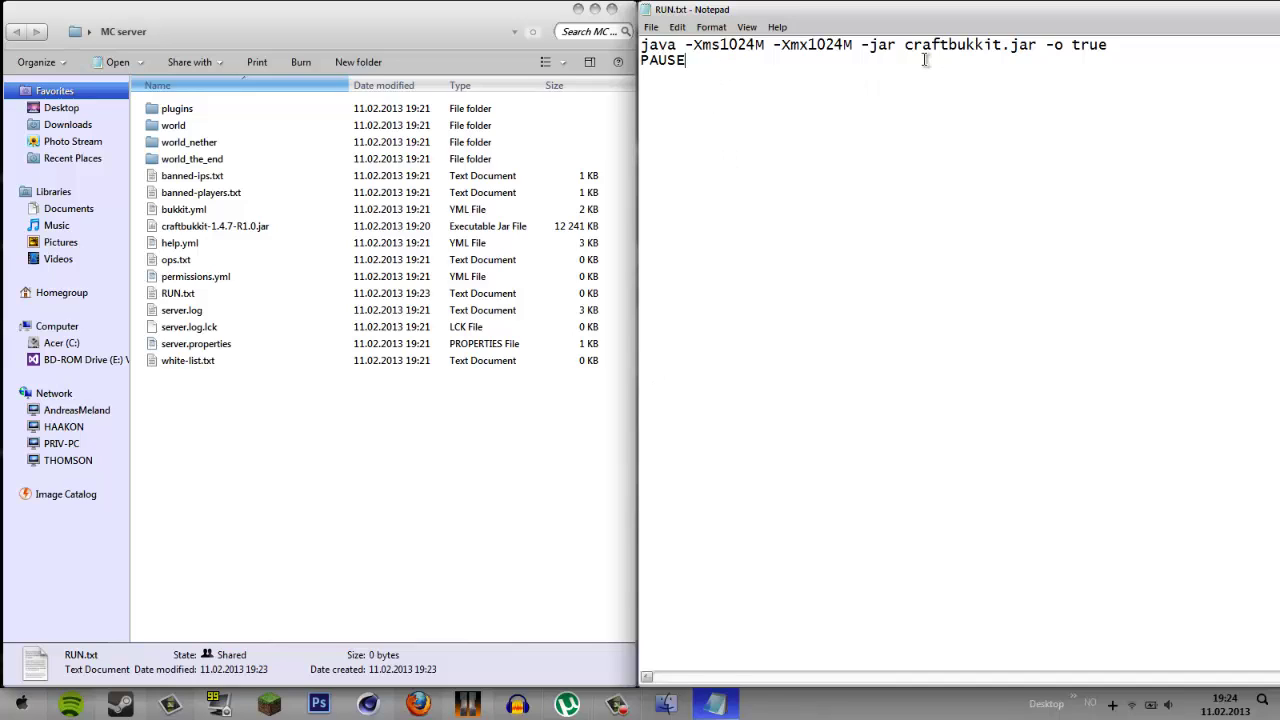
left_click_drag(905, 44, 1038, 44)
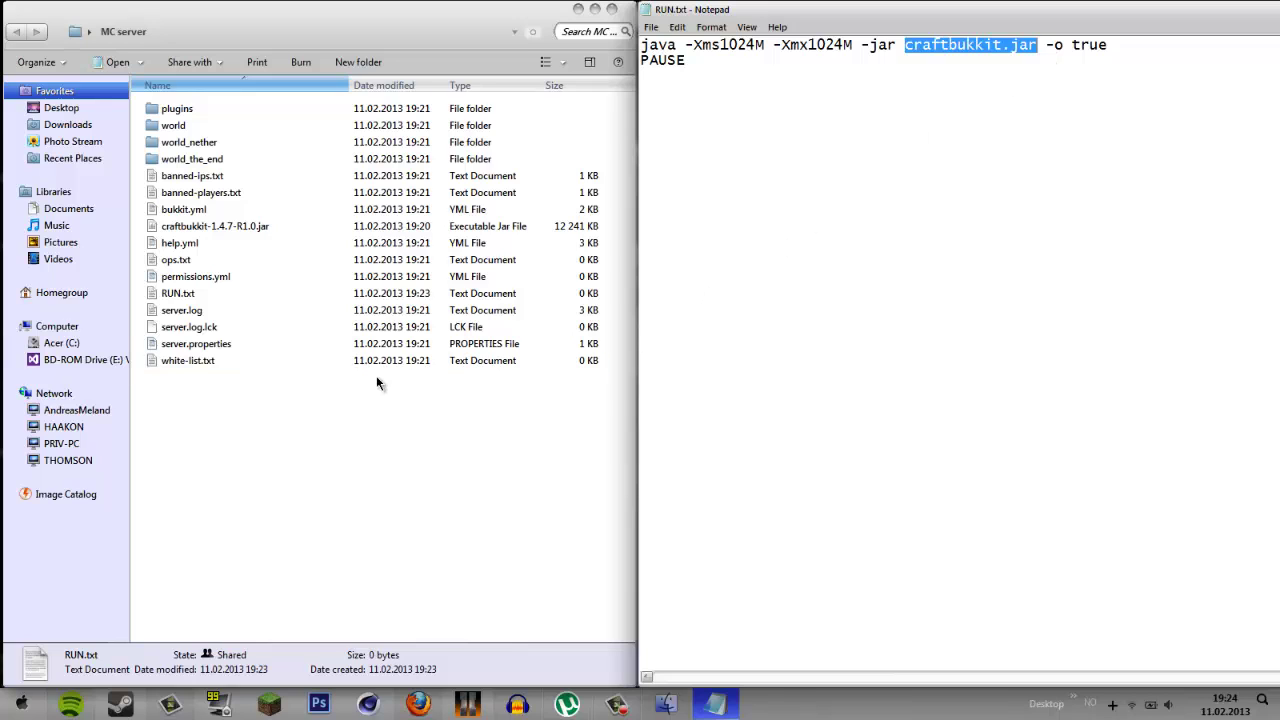
left_click(313, 218)
left_click(350, 226)
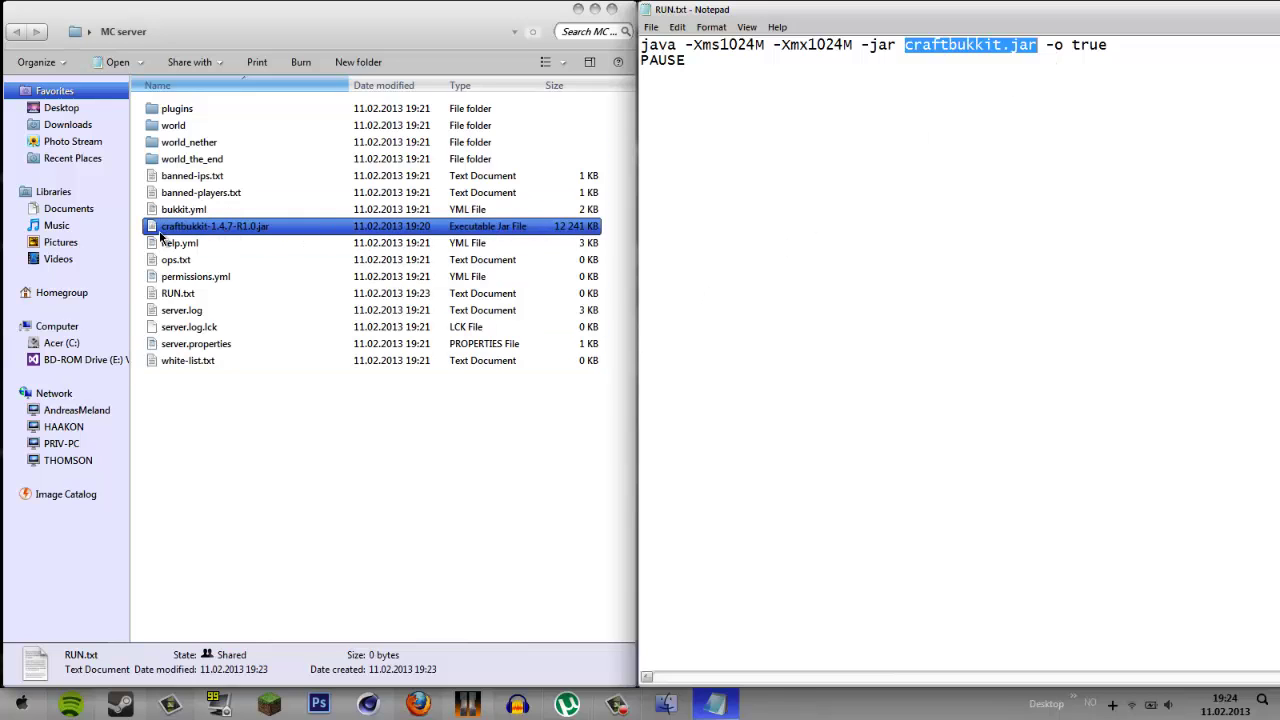
left_click(258, 228)
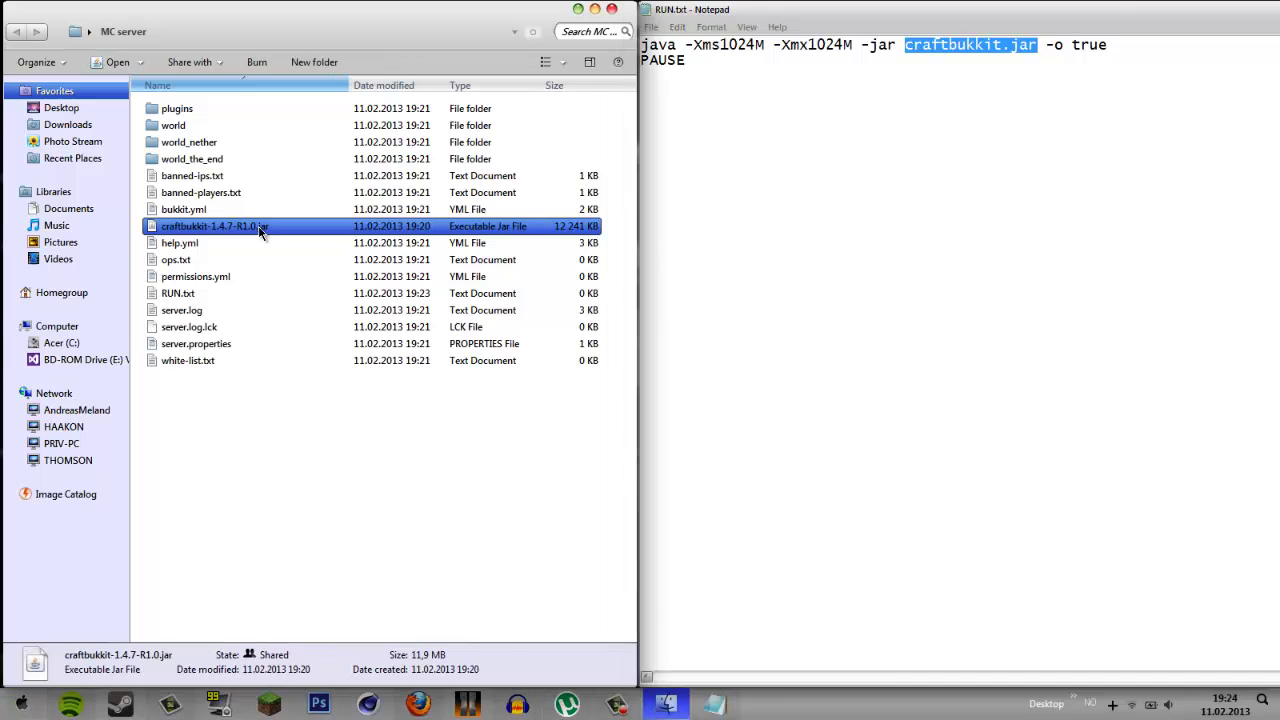
left_click(430, 192, "ctrl")
left_click(392, 188, "ctrl")
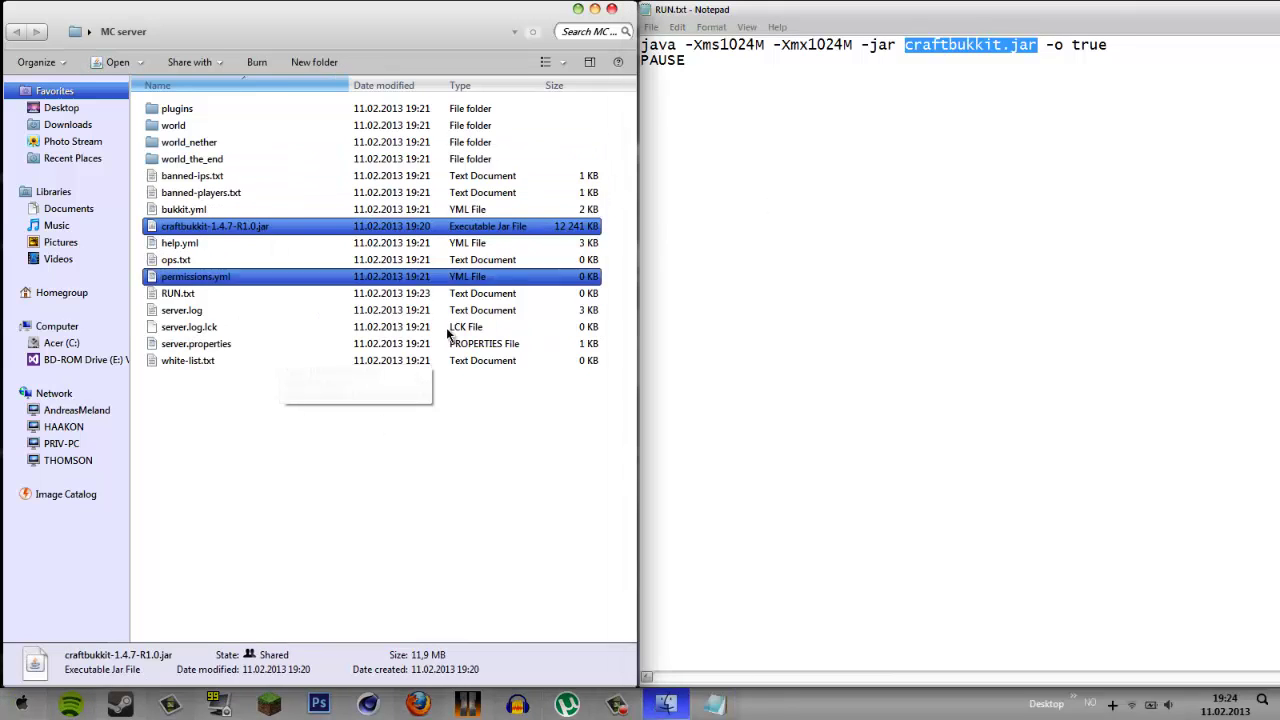
right_click(220, 229)
left_click(283, 528)
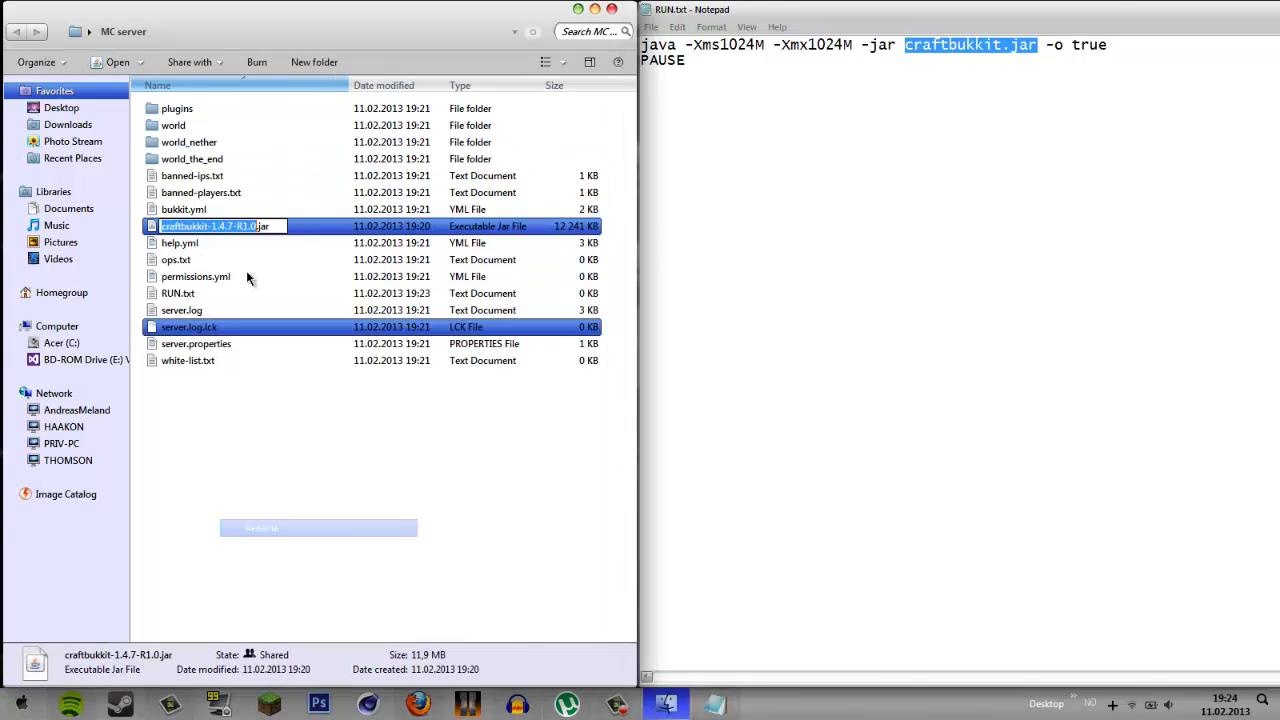
left_click(258, 226)
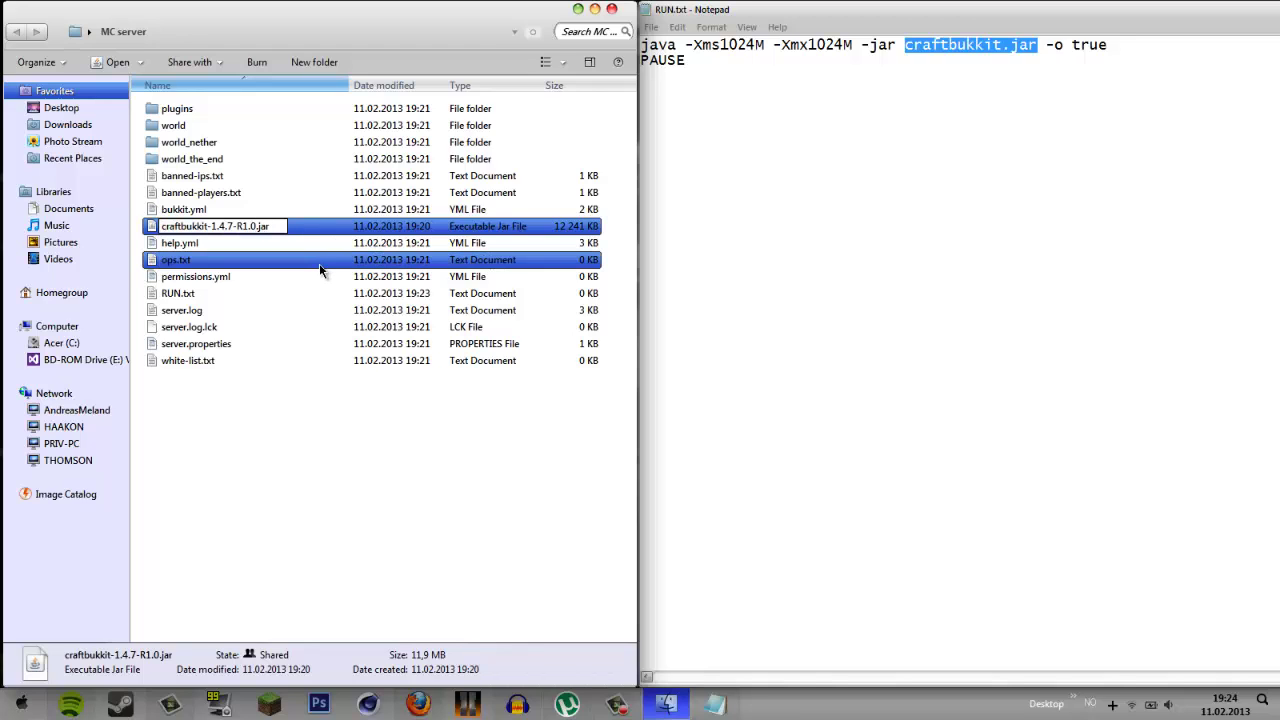
key("BackSpace")
key("BackSpace")
key("BackSpace")
key("BackSpace")
key("BackSpace")
key("BackSpace")
key("BackSpace")
key("BackSpace")
key("BackSpace")
key("BackSpace")
key("BackSpace")
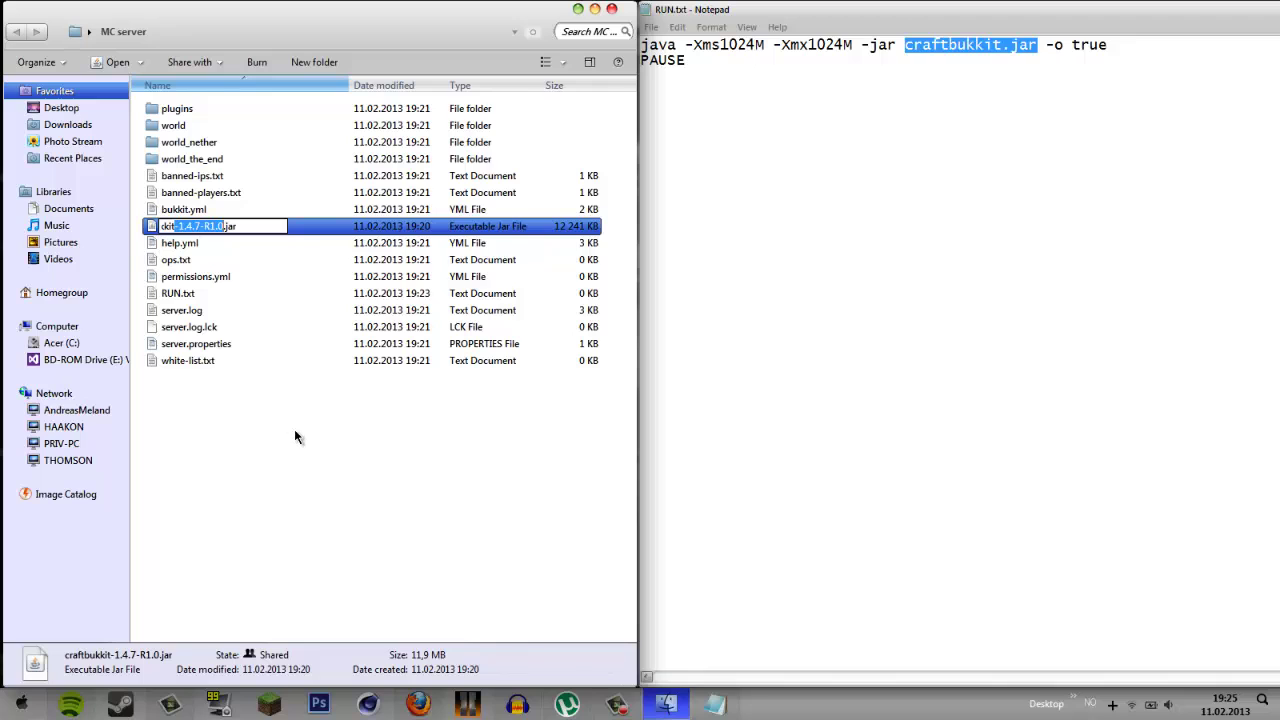
key("Escape")
left_click(274, 468)
left_click(212, 228)
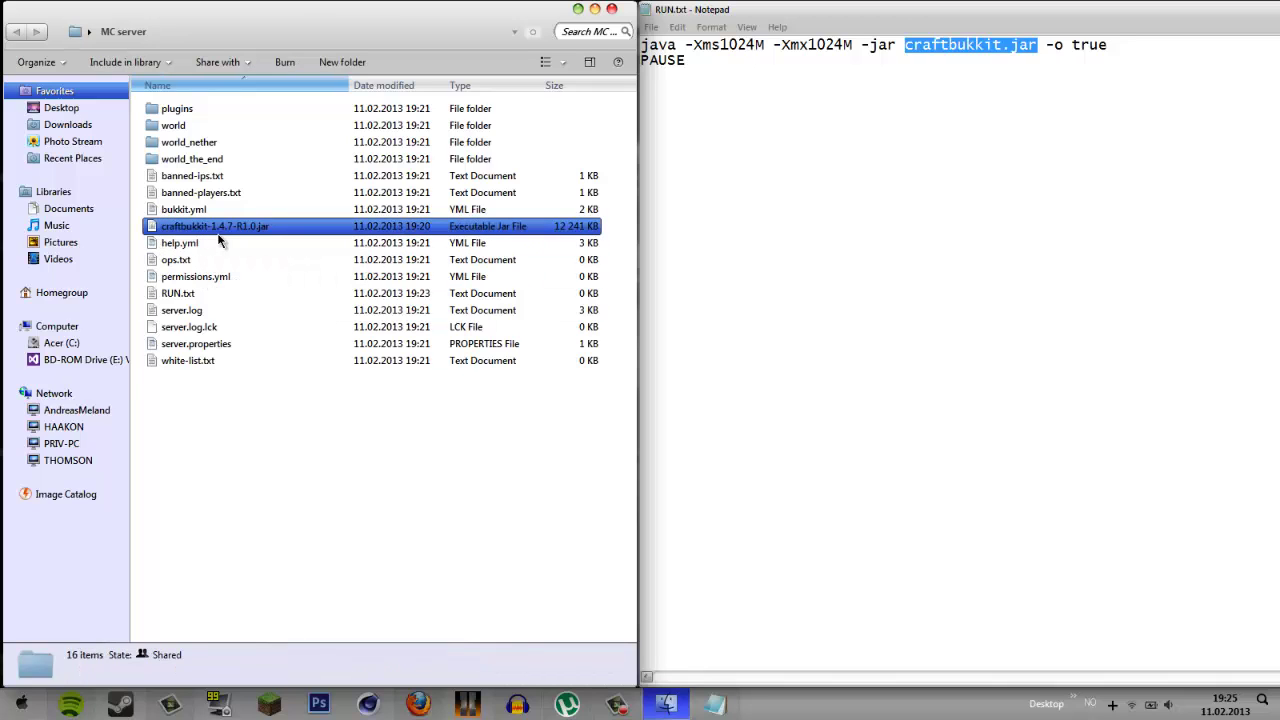
left_click(994, 103)
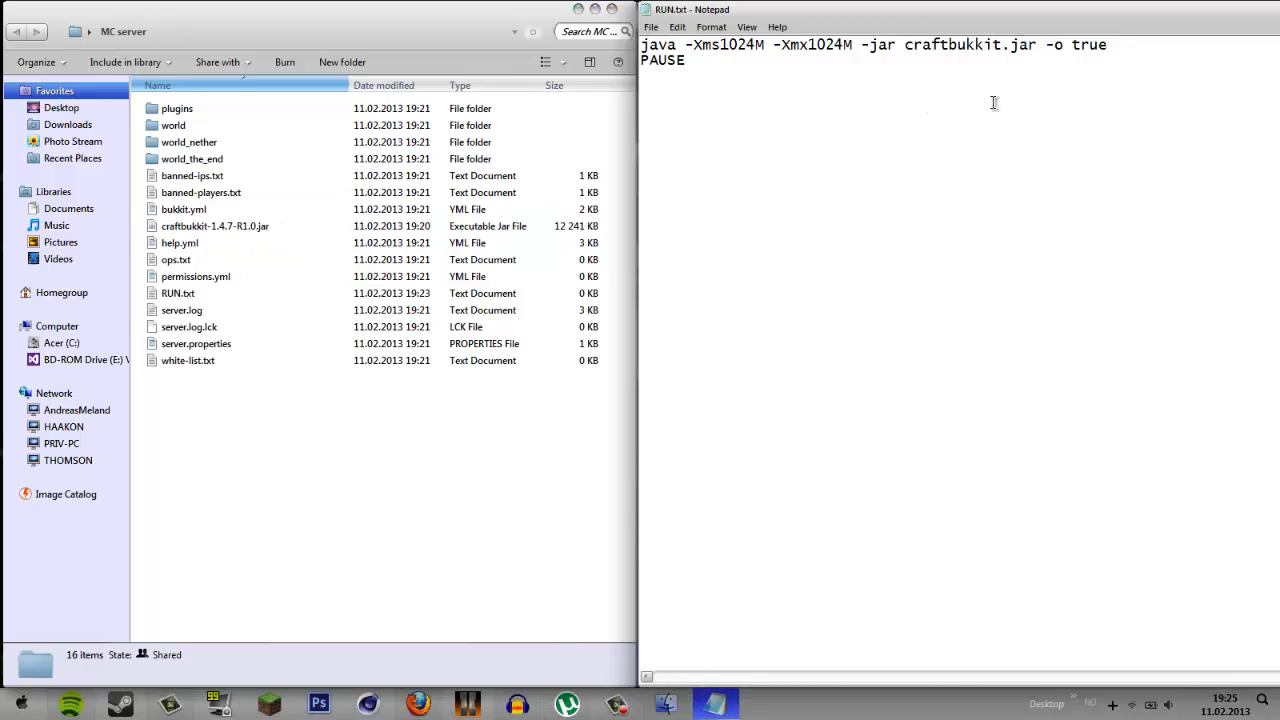
type("-1")
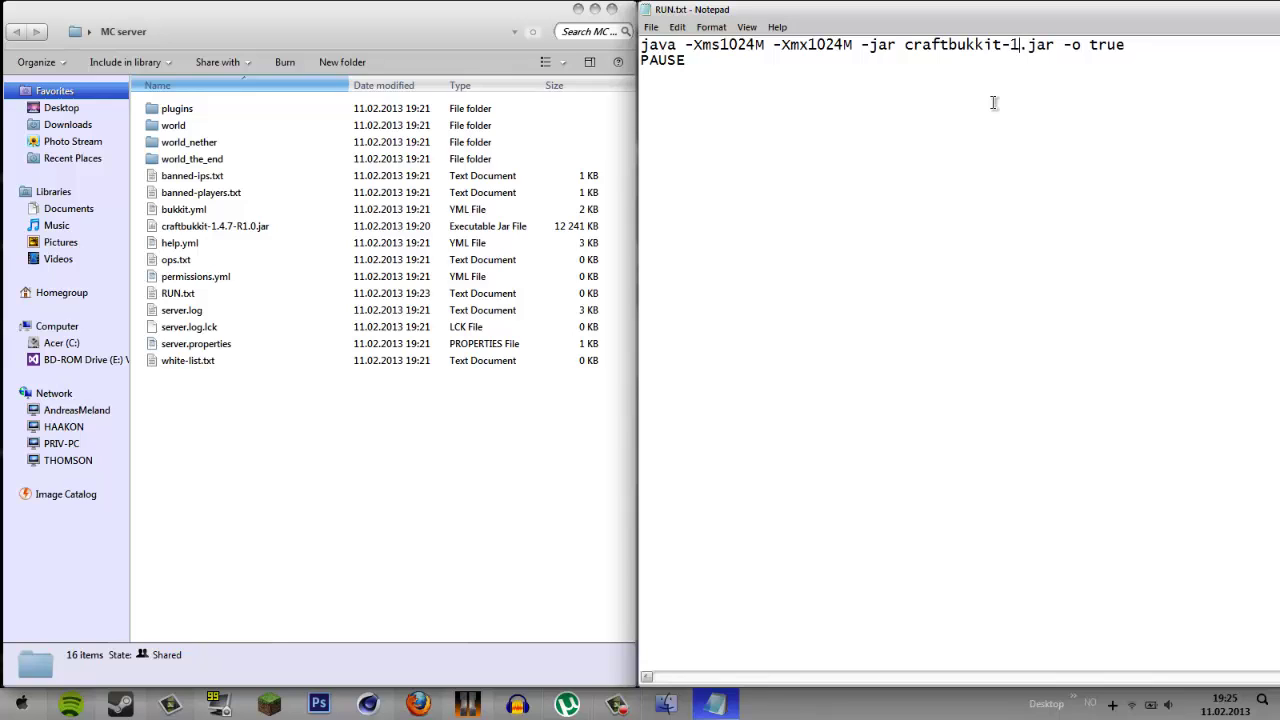
type(".4.7.")
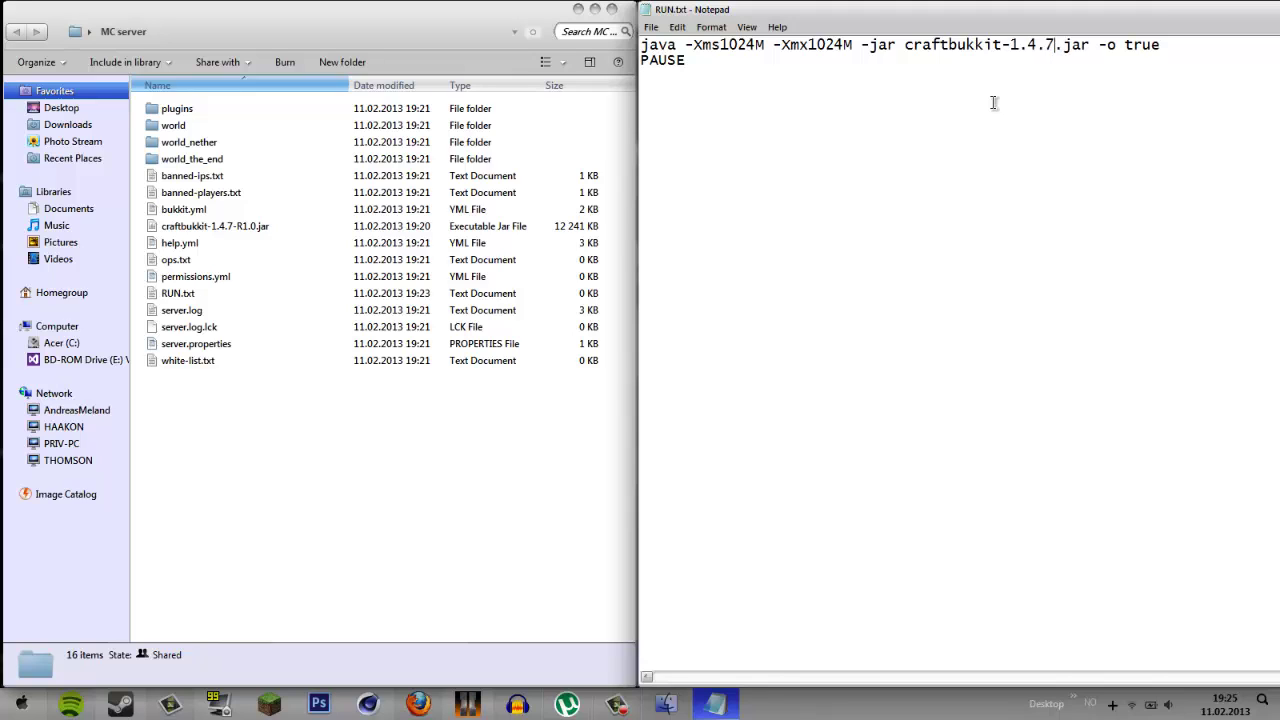
left_click(258, 229)
key("BackSpace")
key("BackSpace")
key("BackSpace")
key("BackSpace")
key("BackSpace")
key("BackSpace")
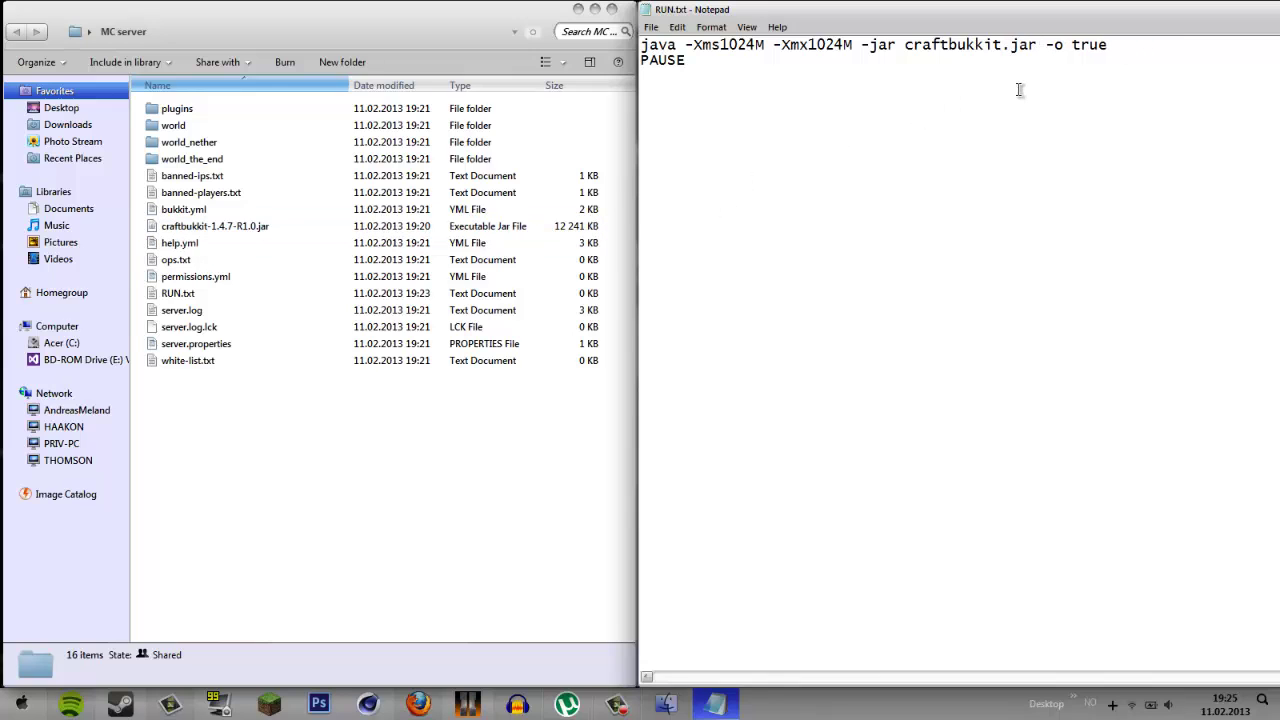
right_click(237, 227)
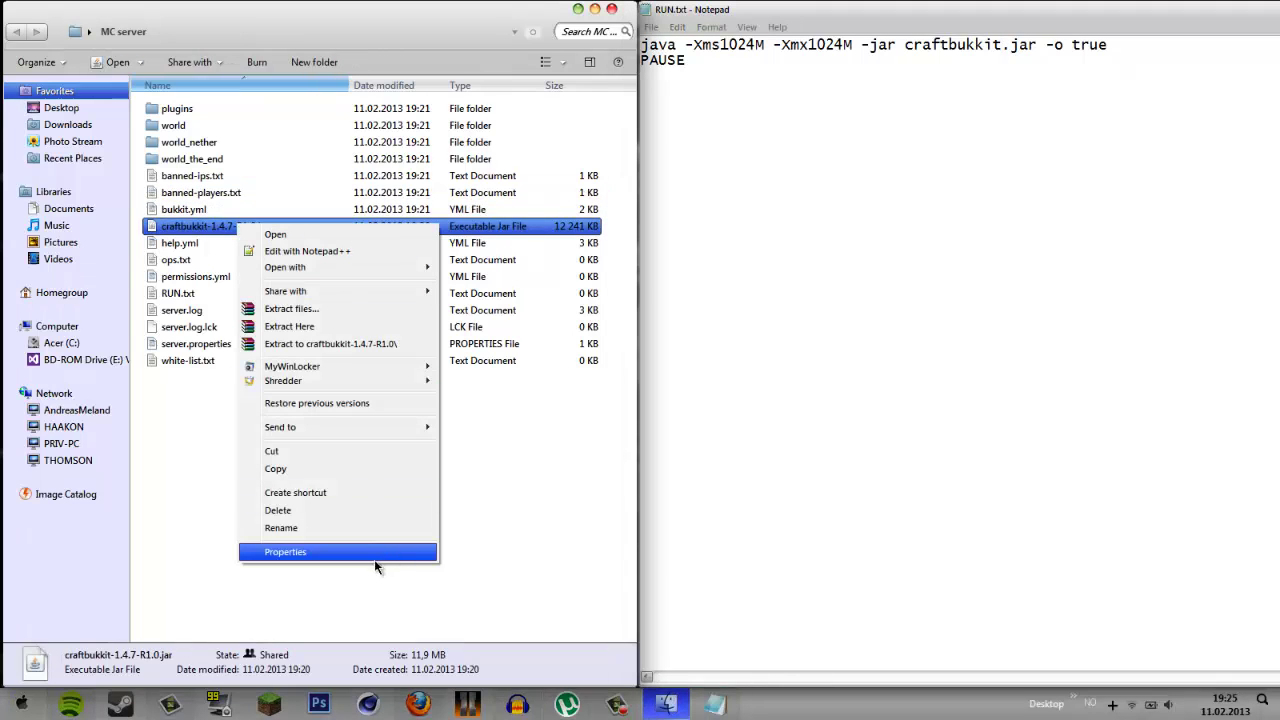
left_click(364, 532)
key("Right")
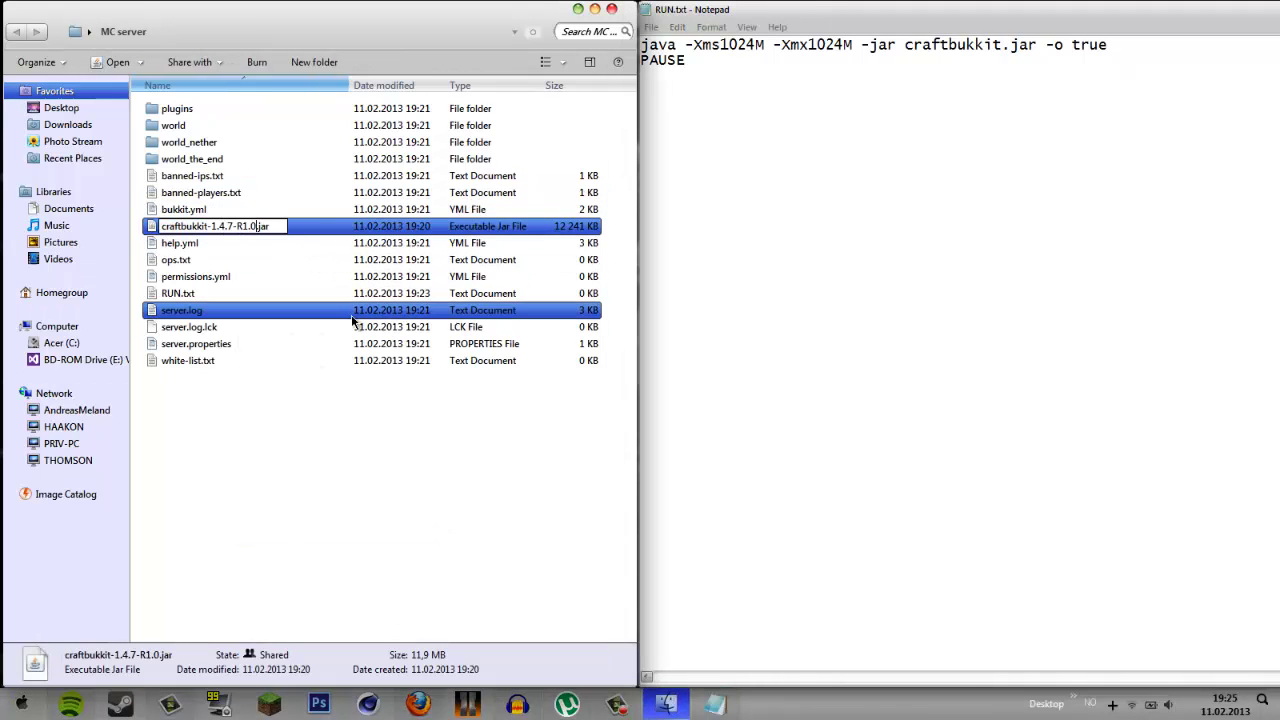
key("BackSpace")
key("BackSpace")
key("BackSpace")
key("BackSpace")
key("BackSpace")
key("BackSpace")
key("BackSpace")
key("BackSpace")
key("BackSpace")
key("BackSpace")
key("BackSpace")
key("Return")
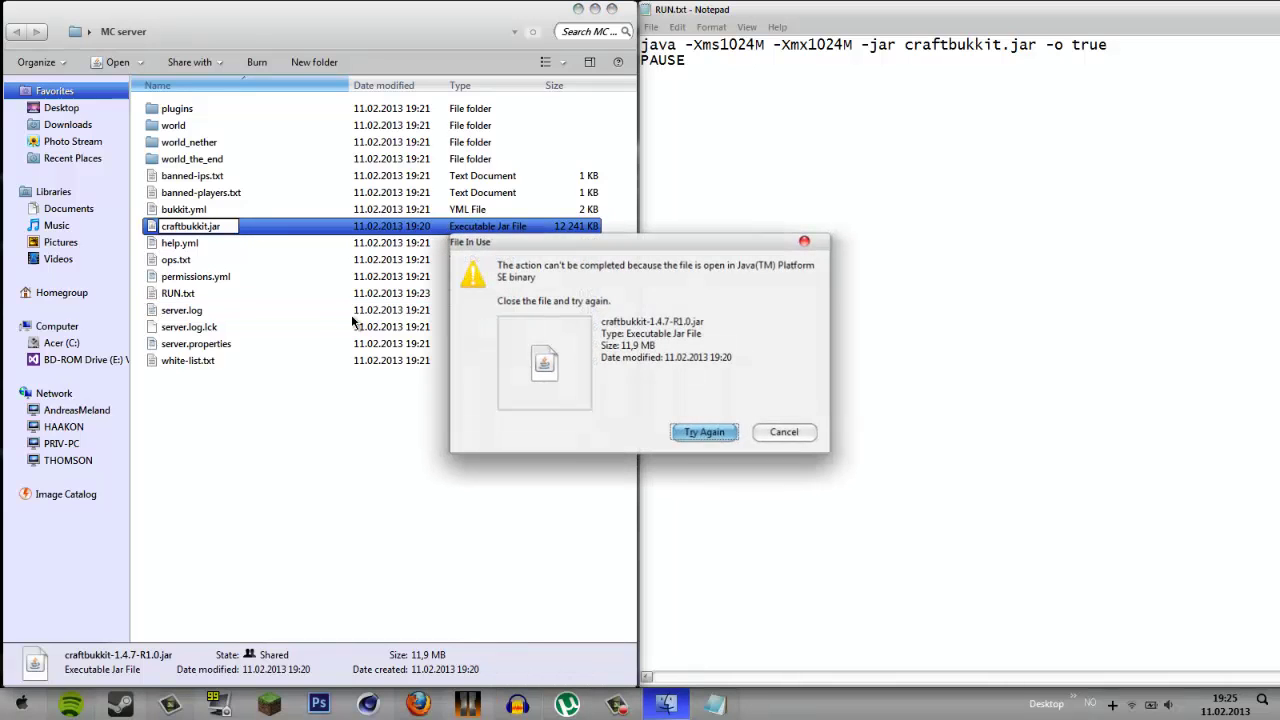
left_click(710, 433)
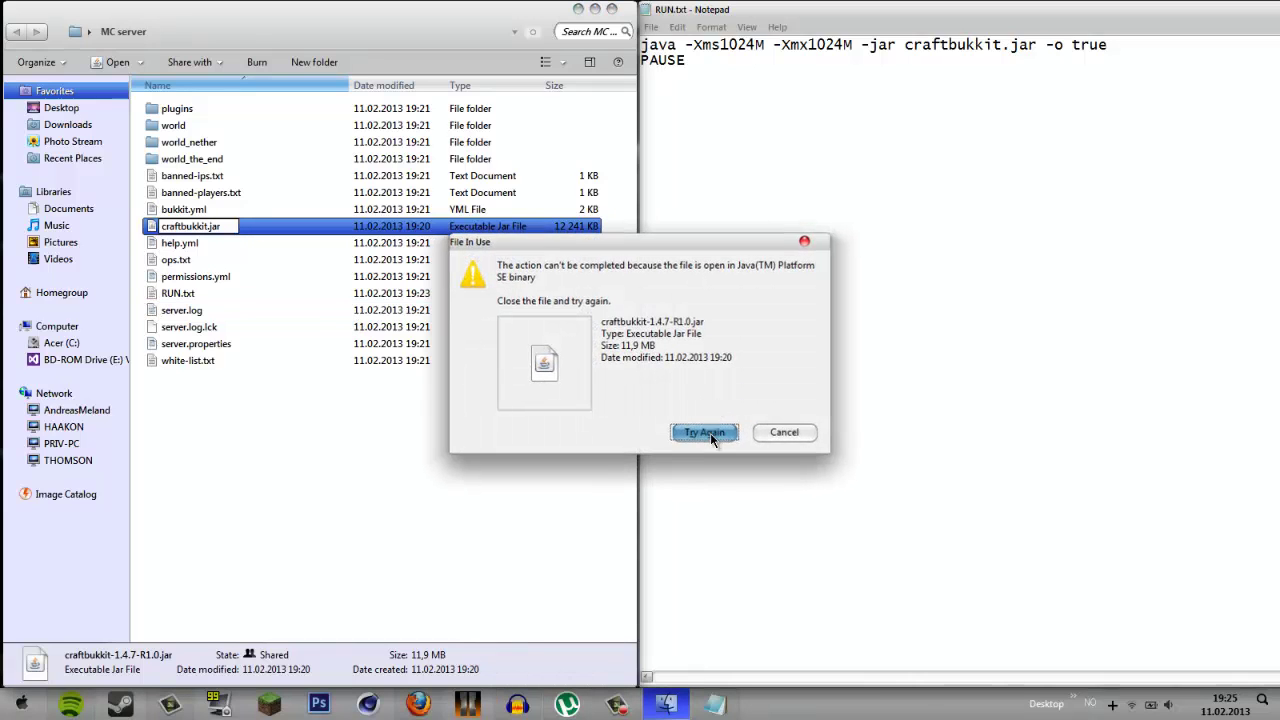
left_click(1110, 704)
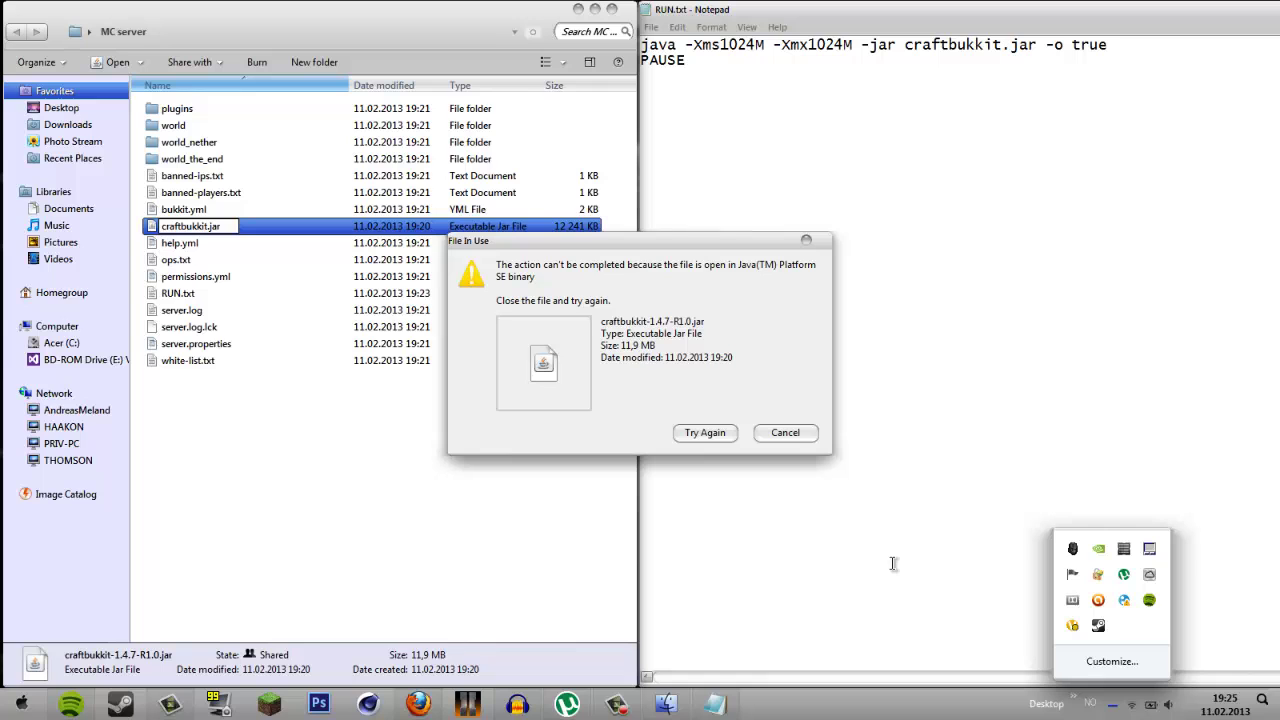
left_click(857, 551)
left_click(542, 375)
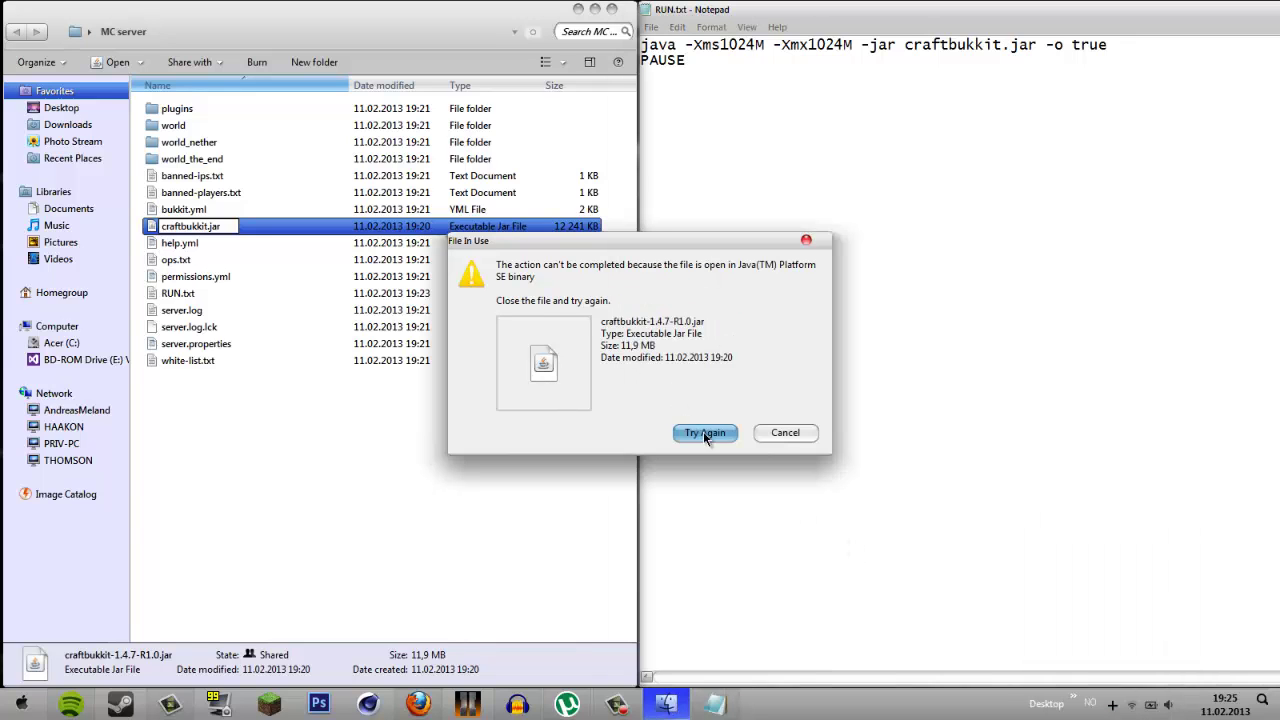
left_click(786, 433)
left_click(526, 443)
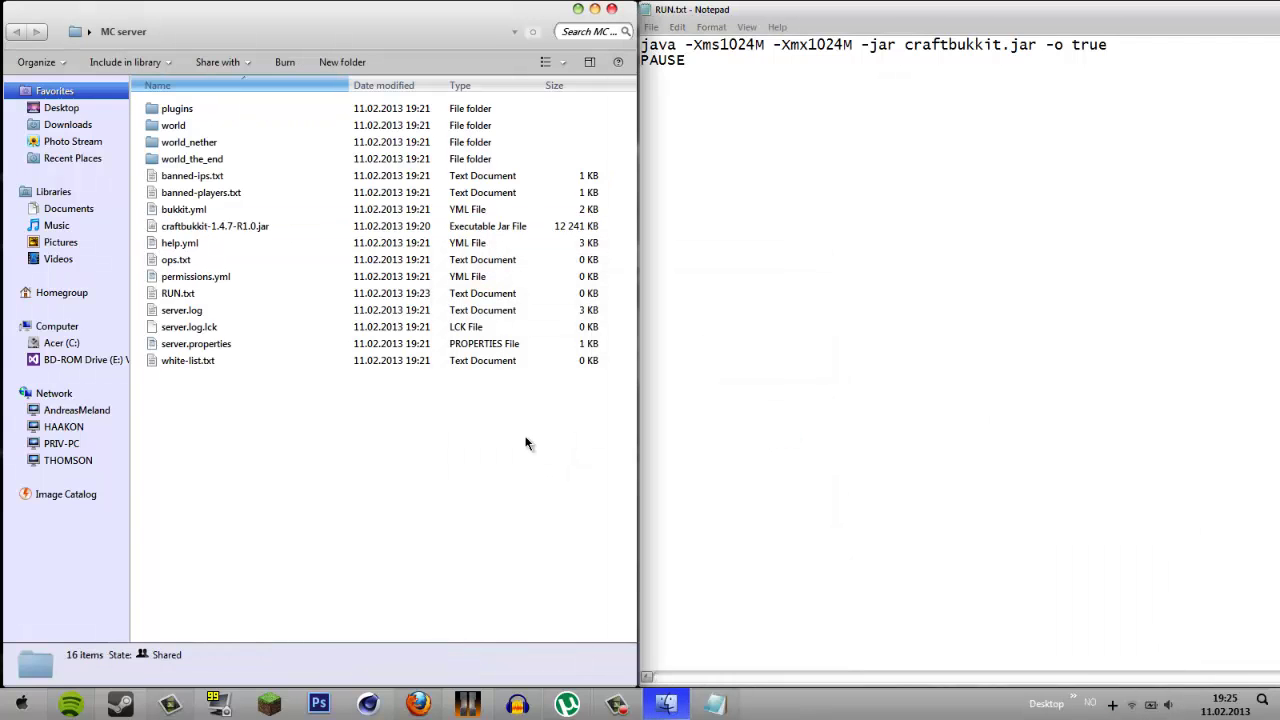
- Select the javaw.exe process in Task Manager's Processes list, then move Task Manager aside
key("ctrl+shift+Escape")
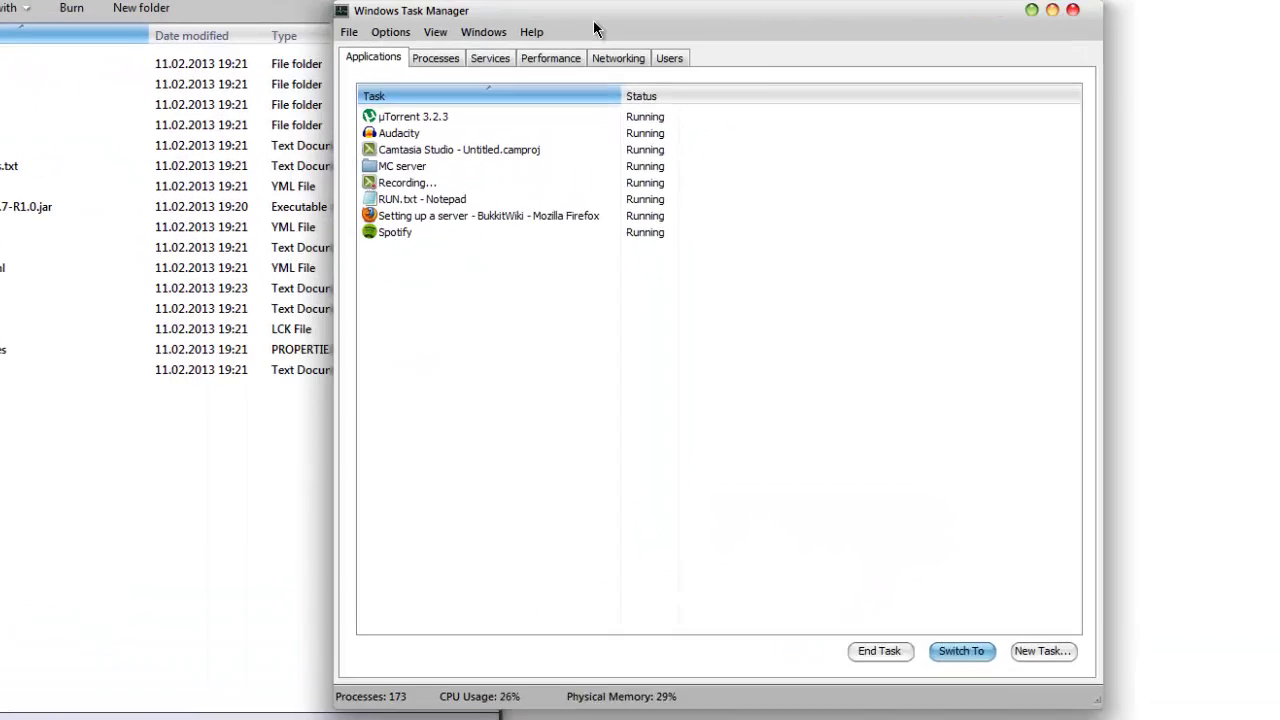
left_click(438, 57)
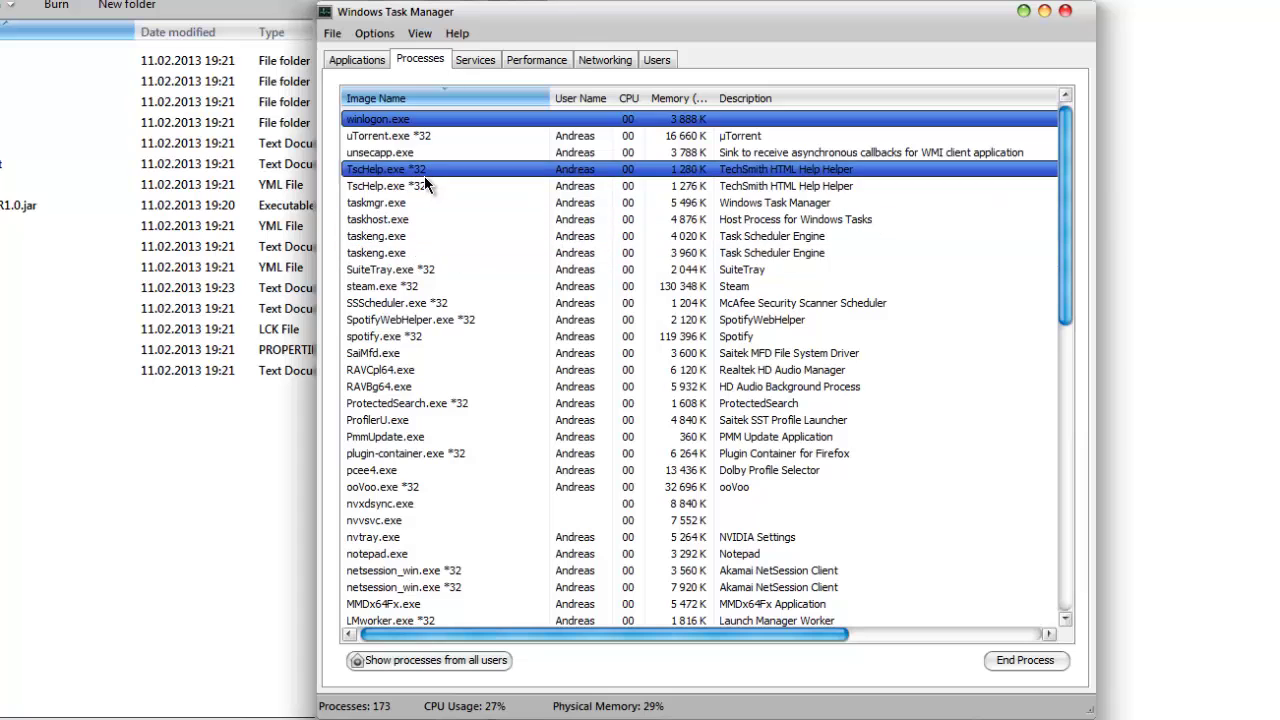
scroll(425, 178, "down", 4)
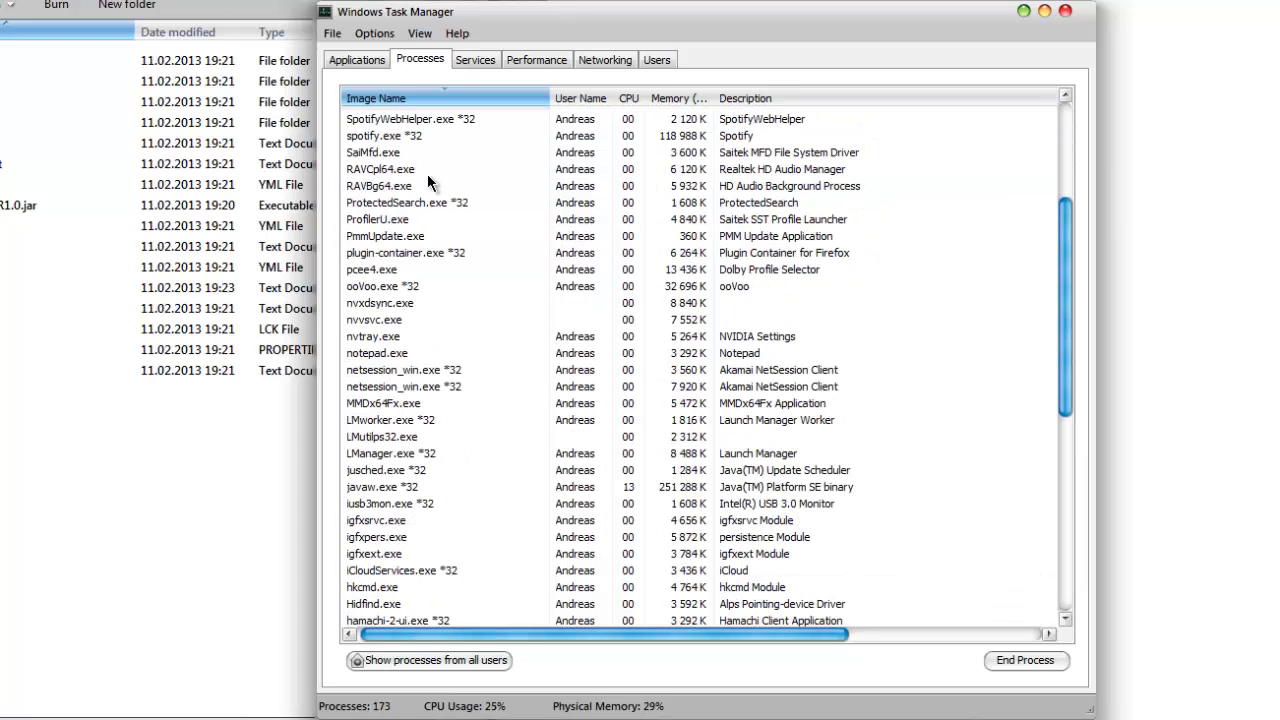
scroll(430, 178, "down", 4)
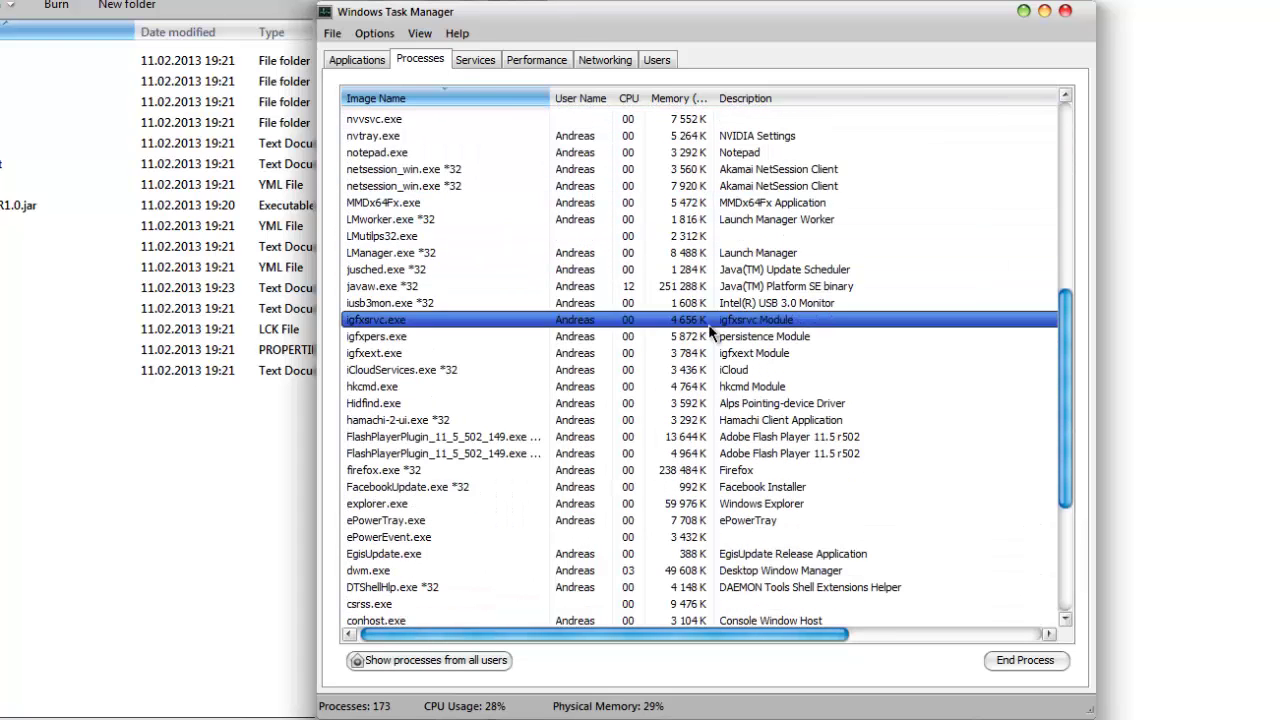
left_click(858, 266)
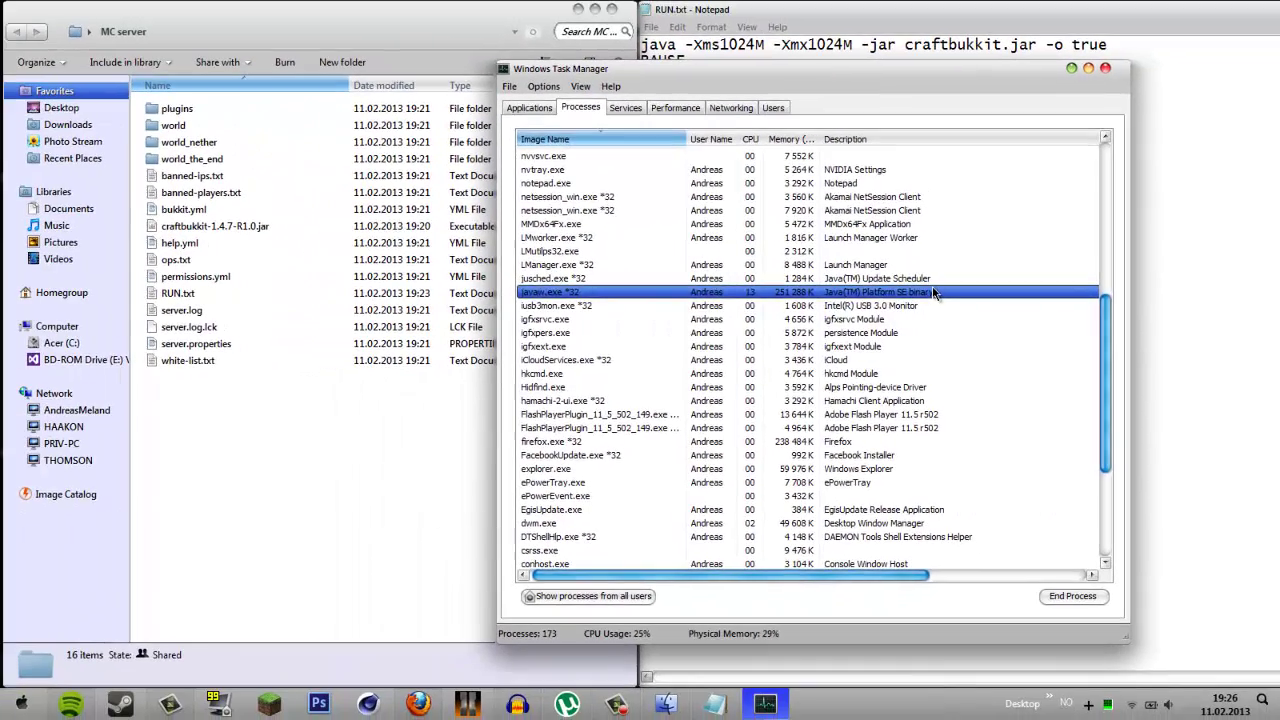
left_click(852, 286)
left_click_drag(747, 74, 1279, 36)
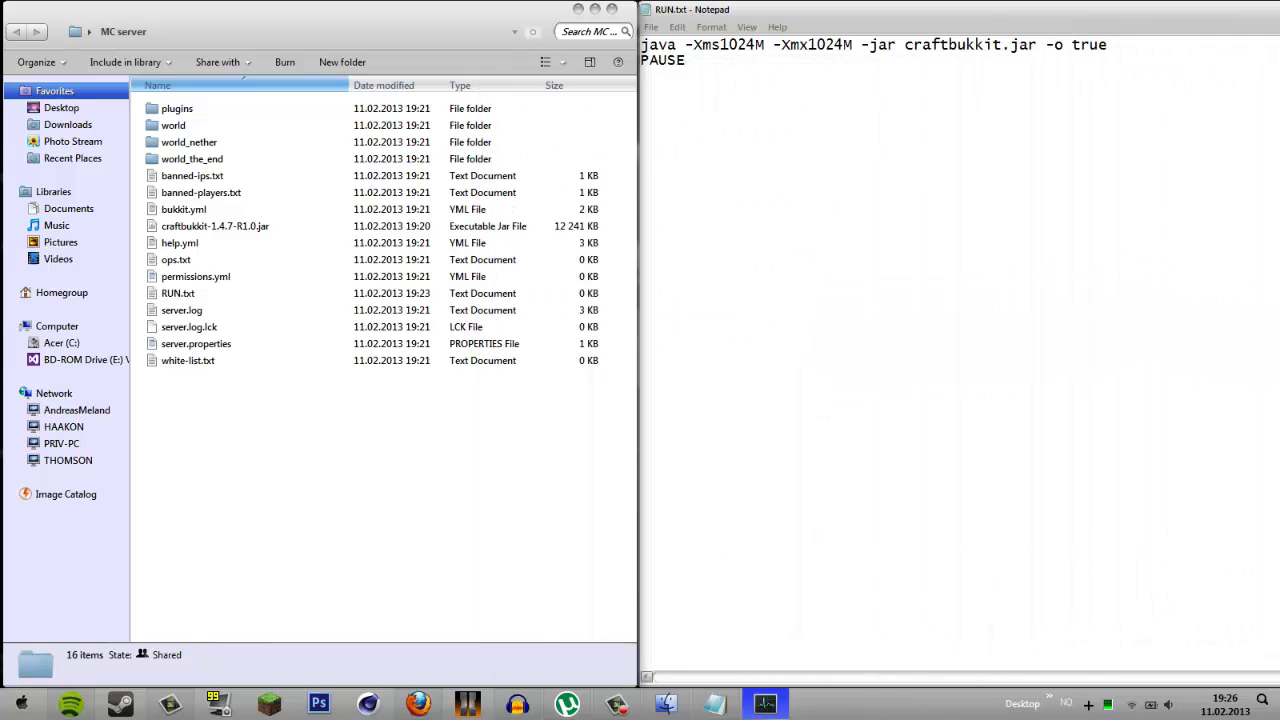
- Launch a Command Prompt with Win+R cmd, drag it over Notepad, then close it
left_click(728, 444)
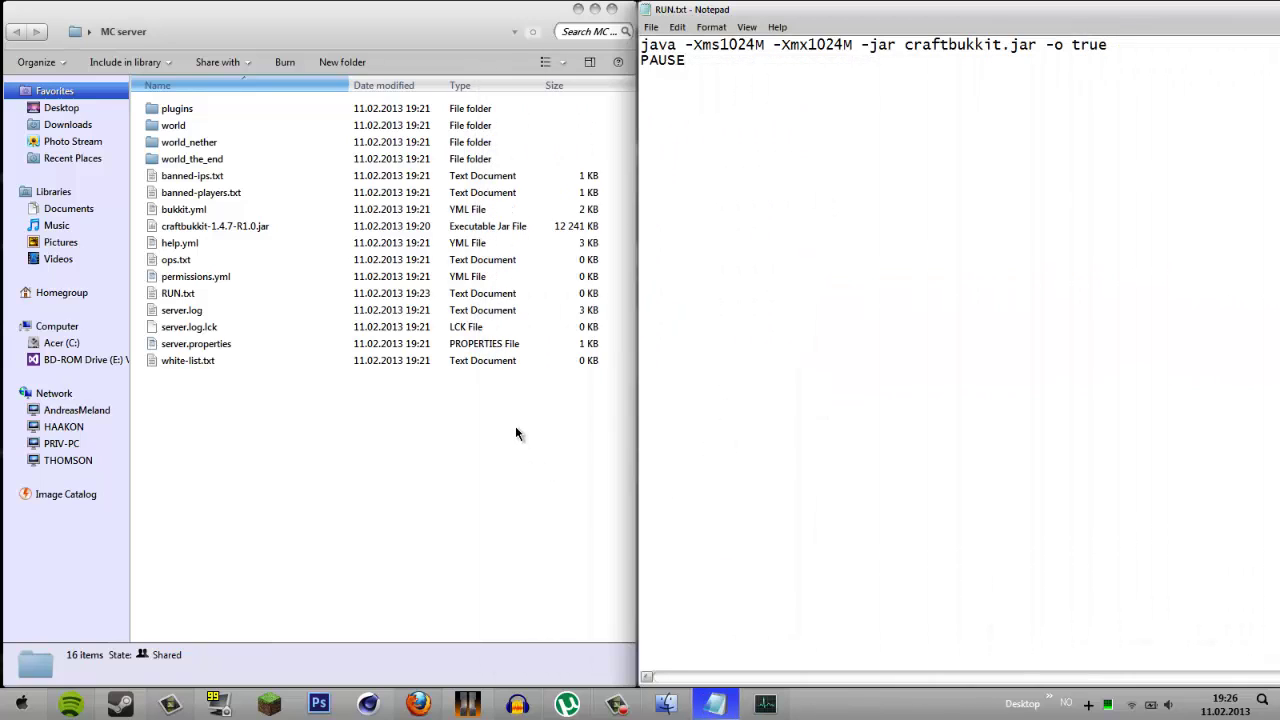
key("super+r")
type("cmd")
key("Return")
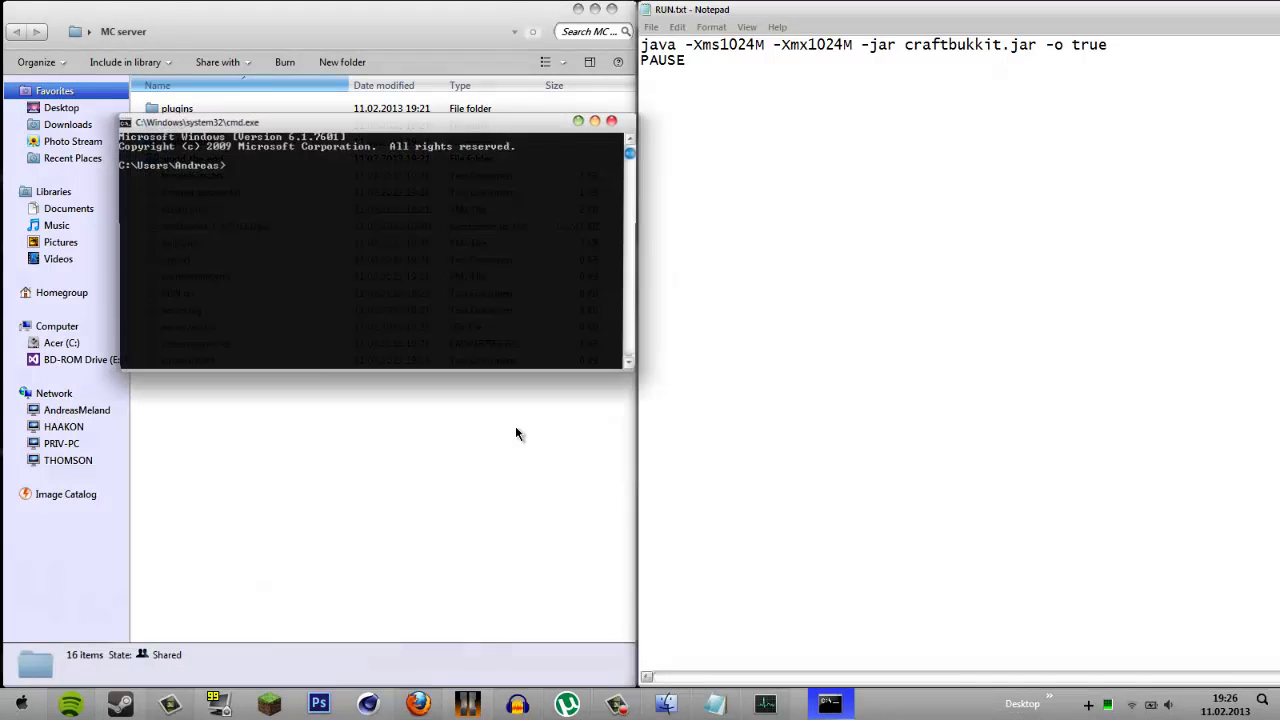
left_click_drag(428, 124, 978, 103)
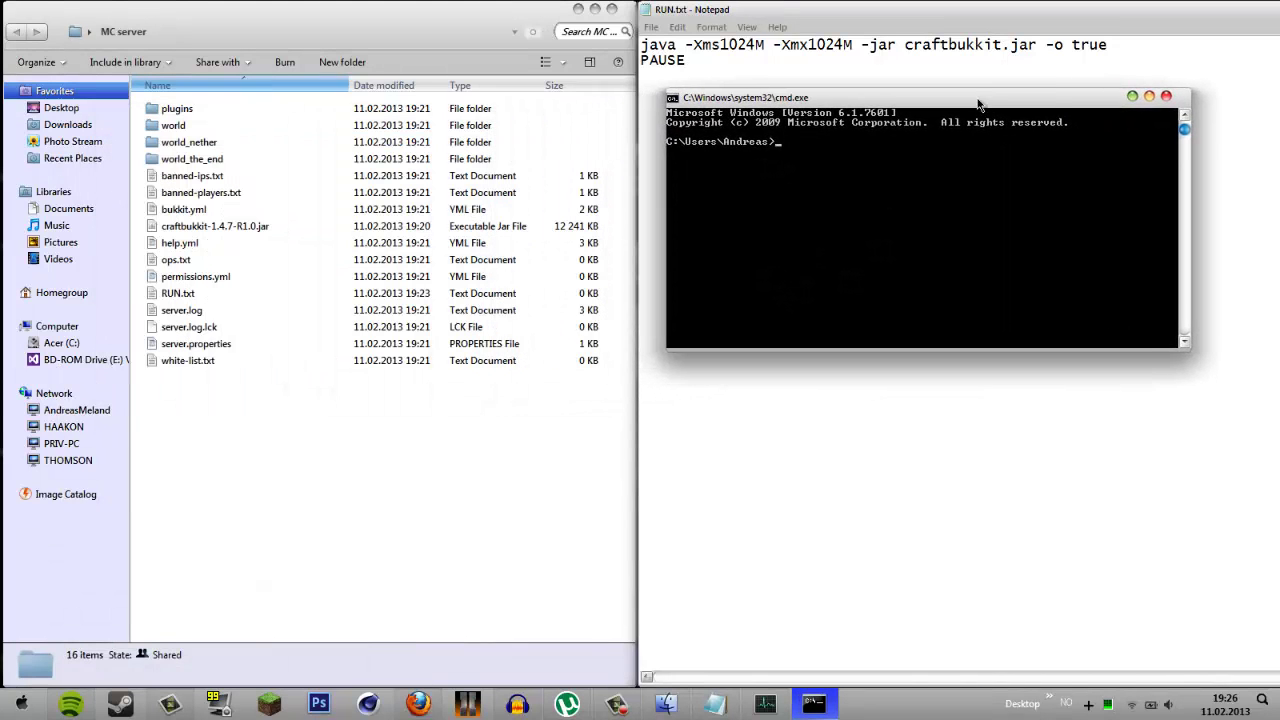
key("alt+Tab")
left_click(1162, 98)
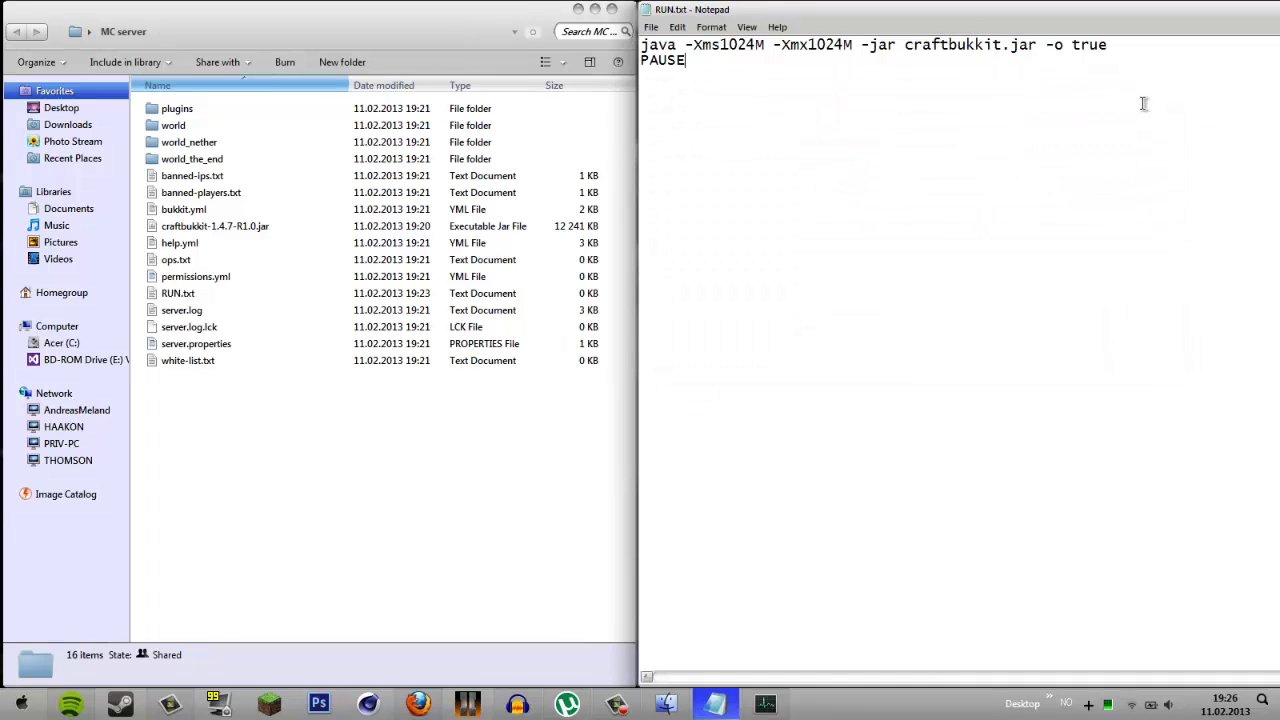
- Launch a fresh cmd console and position it over the Notepad area
key("super+r")
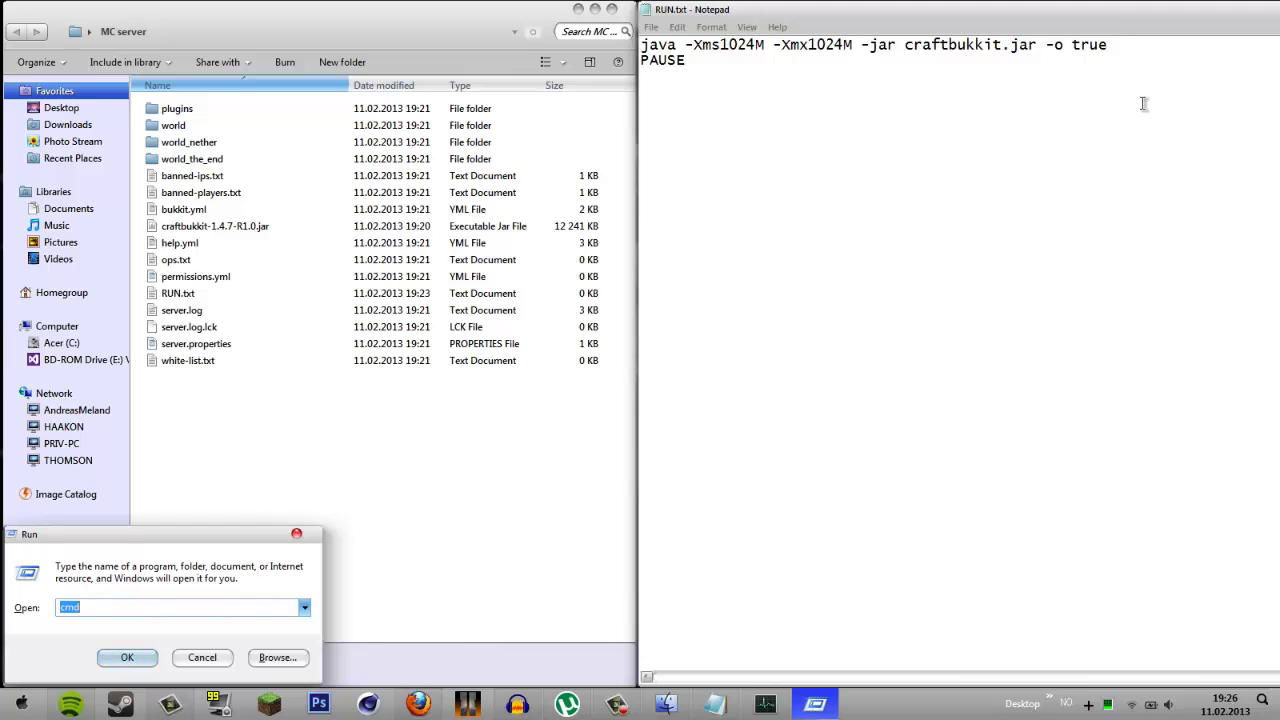
type("cmd")
left_click(125, 655)
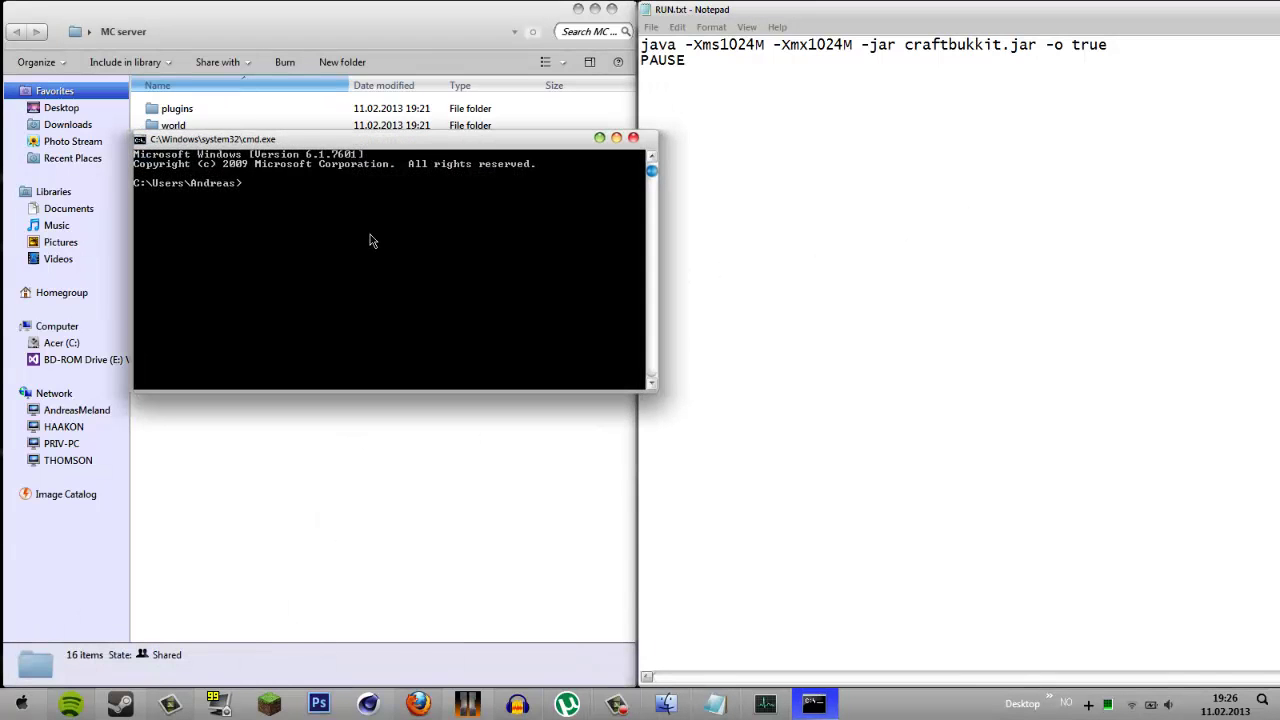
left_click_drag(392, 146, 955, 162)
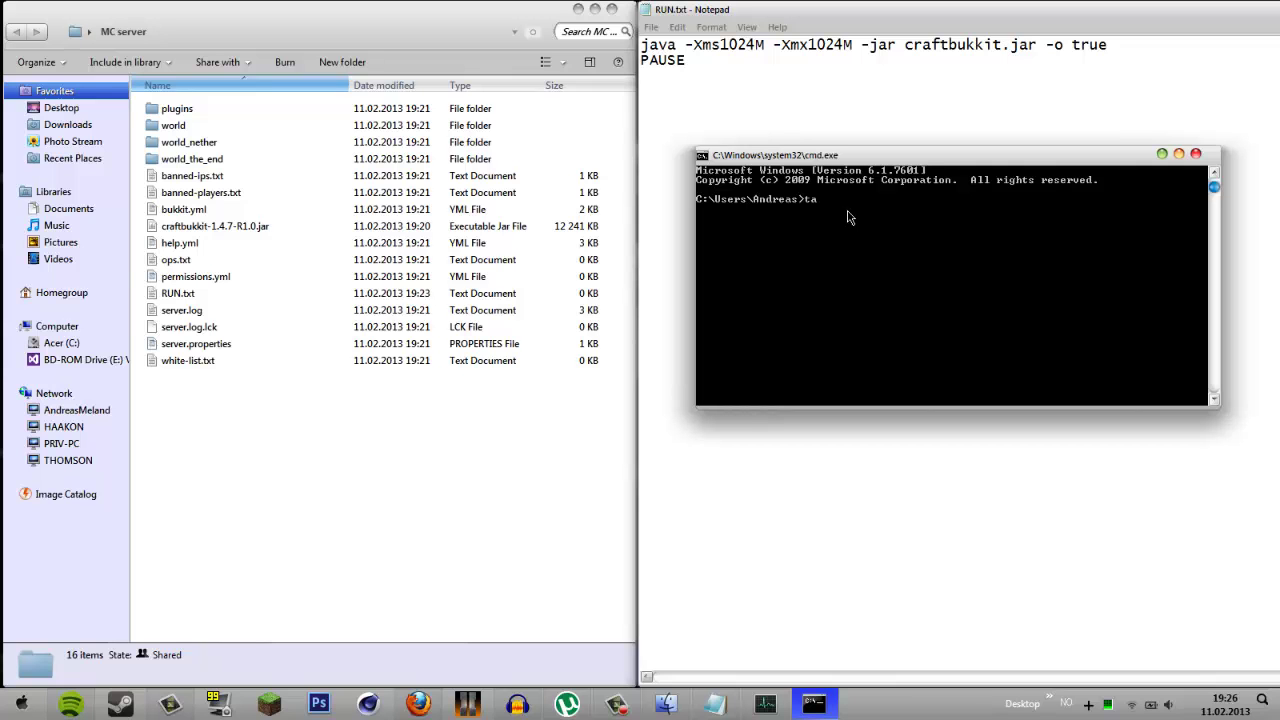
- Run taskkill /F /IM javaw.exe to end the Java process, then close the console
type("taskkill")
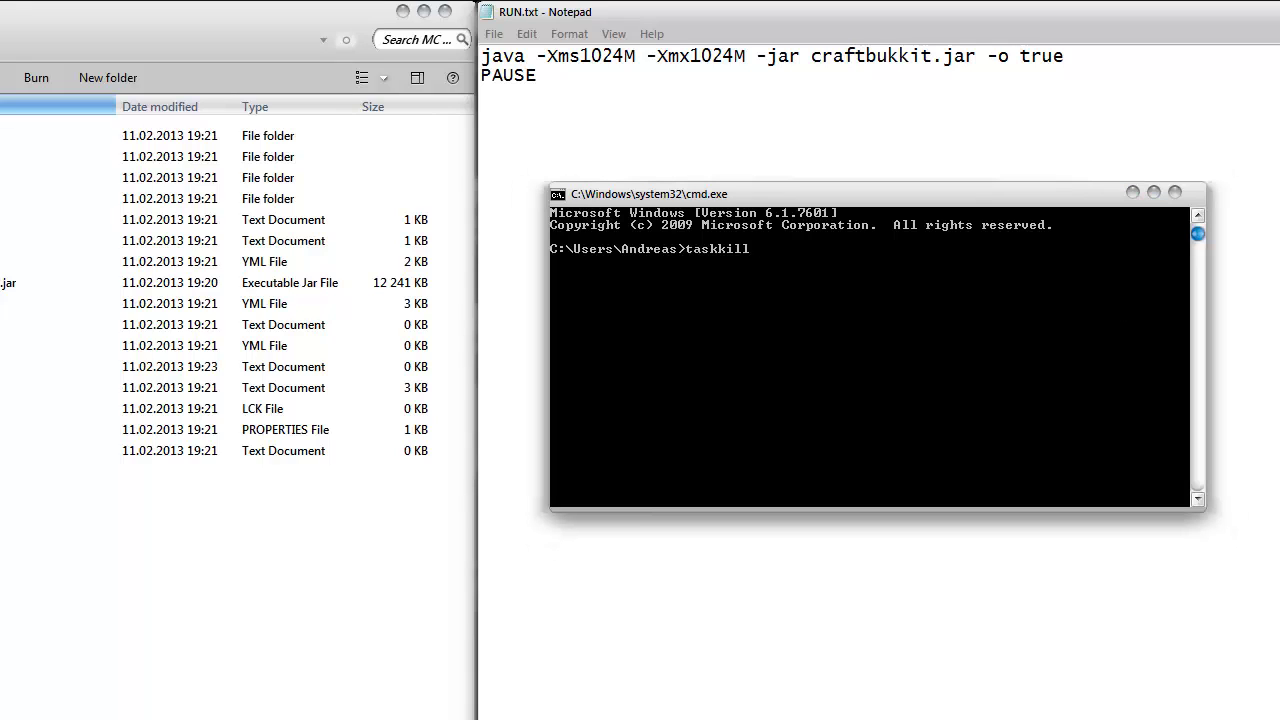
left_click(786, 254)
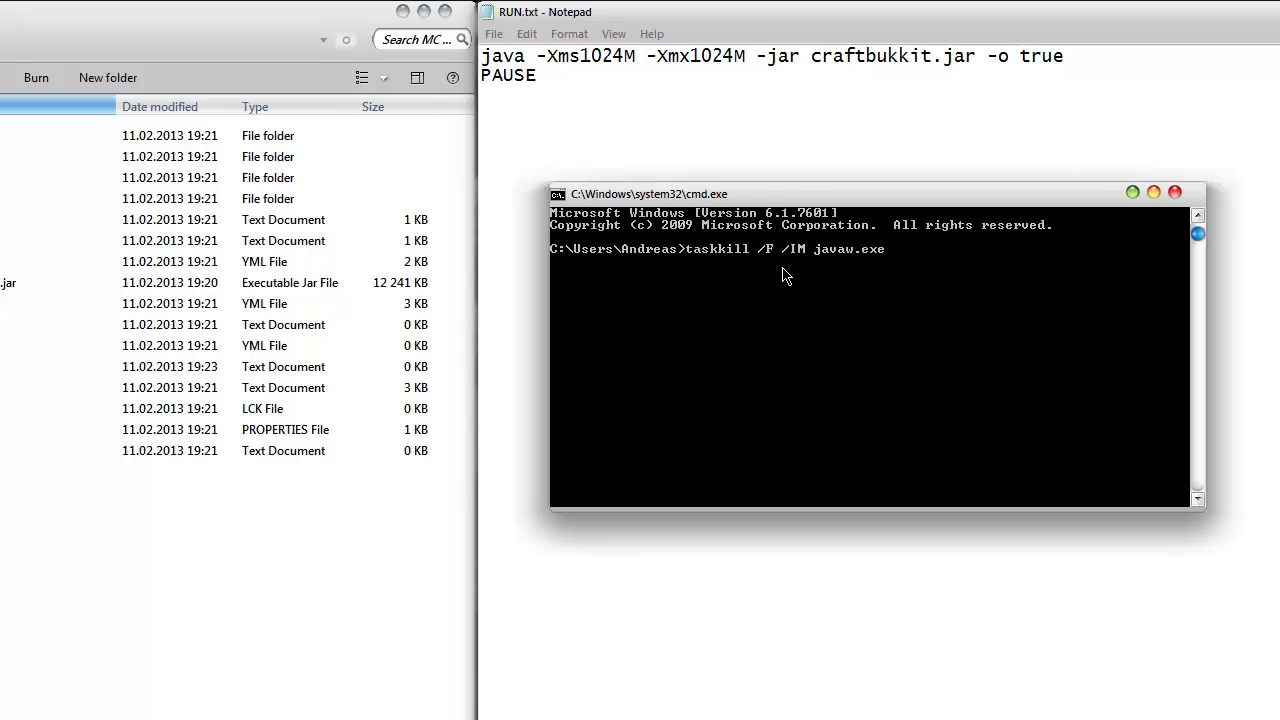
key("Return")
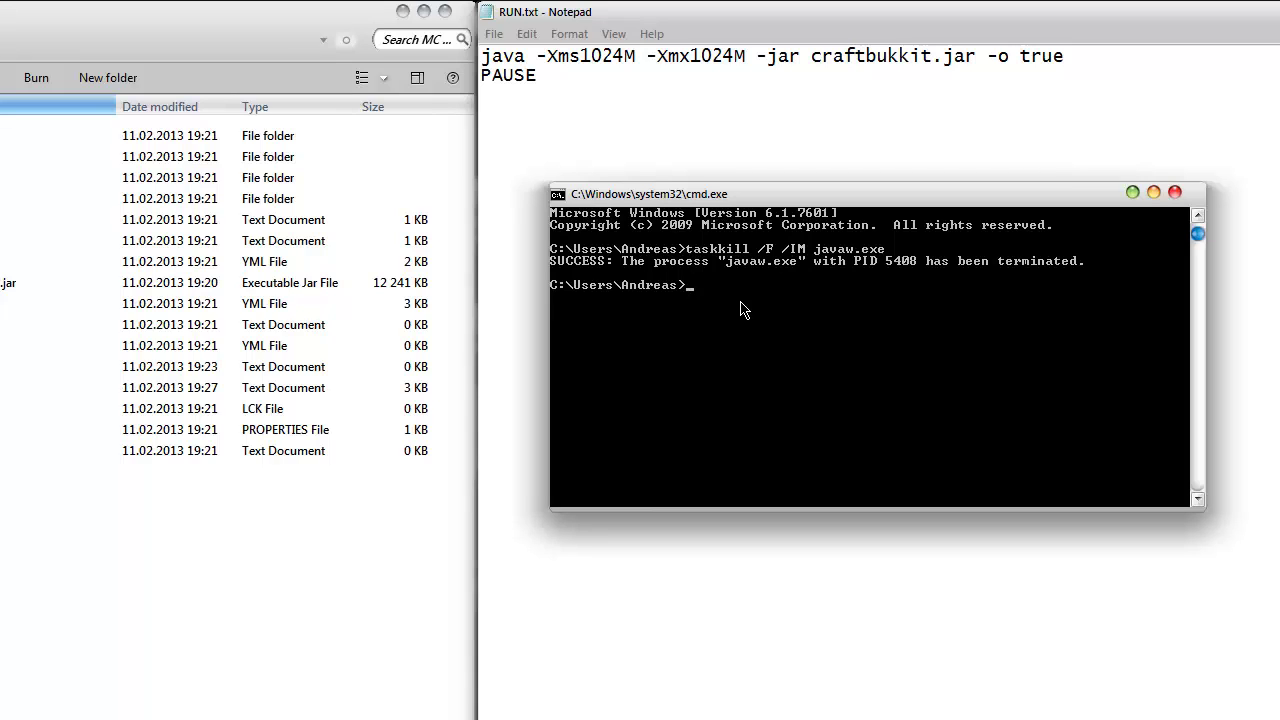
left_click(1175, 192)
left_click(182, 293)
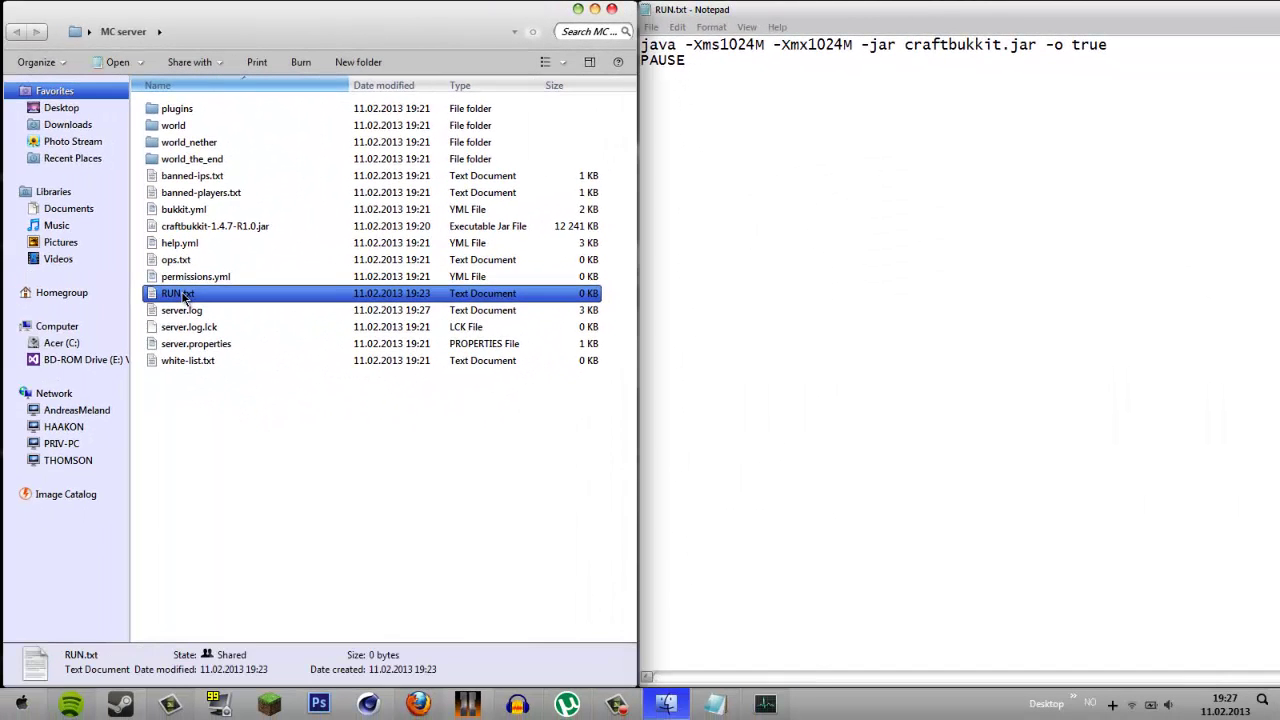
- Strip the -1.4.7-R1.0 suffix so the server jar is named craftbukkit.jar
right_click(183, 294)
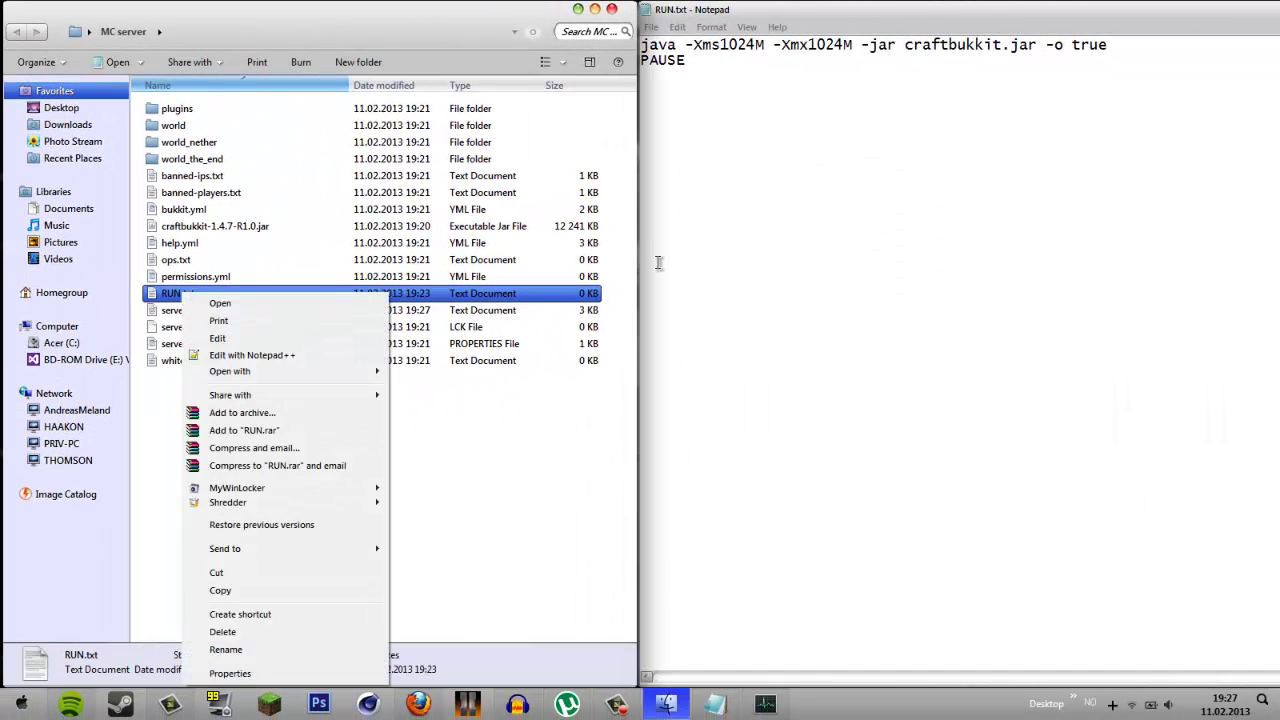
left_click(415, 279)
right_click(231, 227)
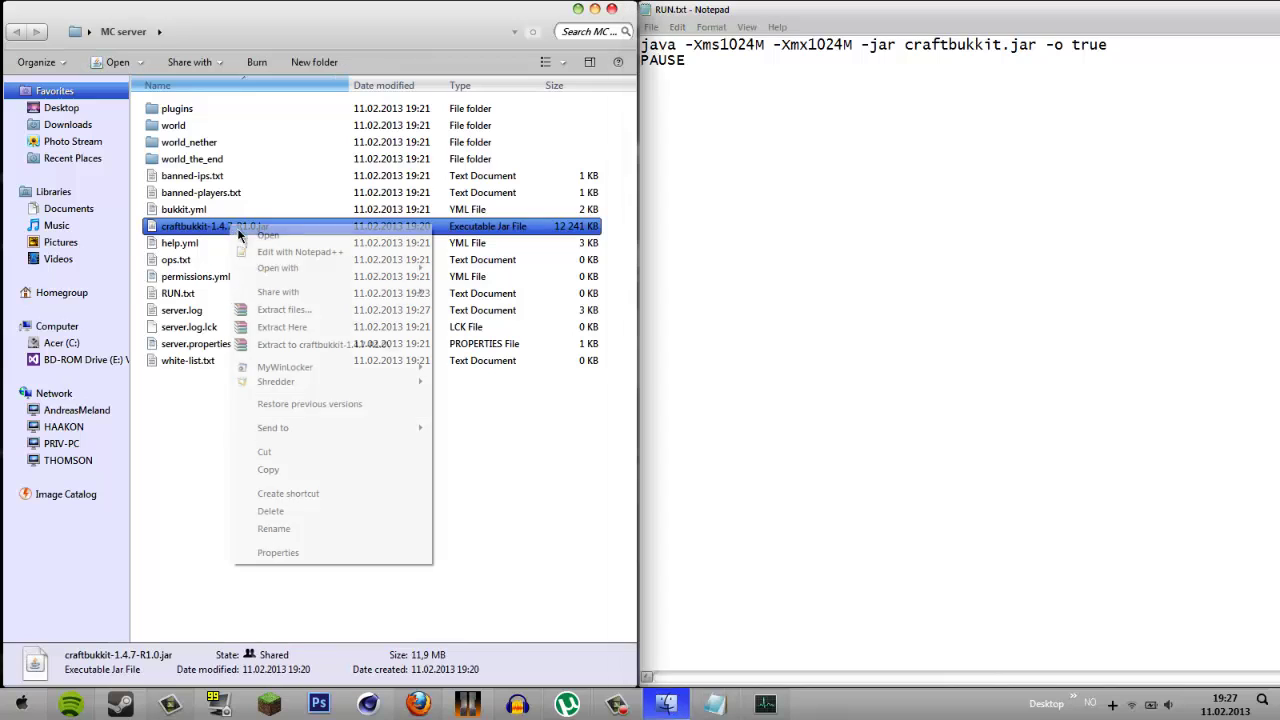
left_click(297, 530)
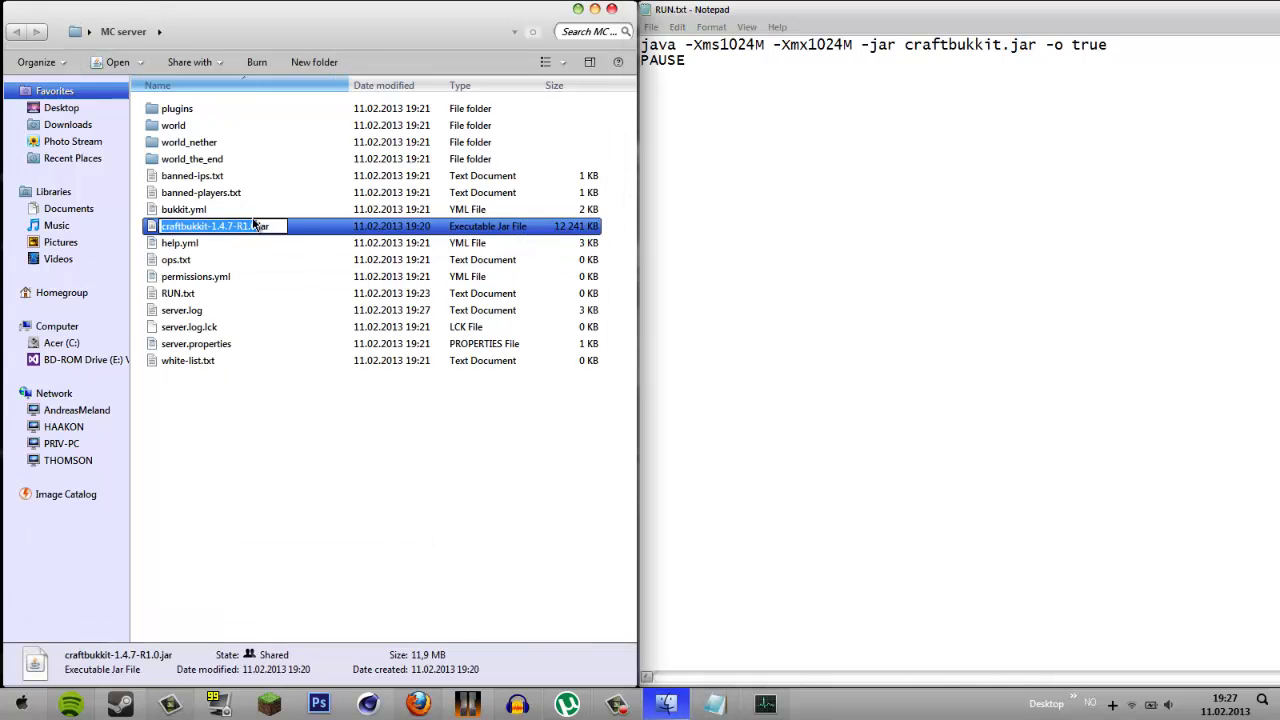
key("End")
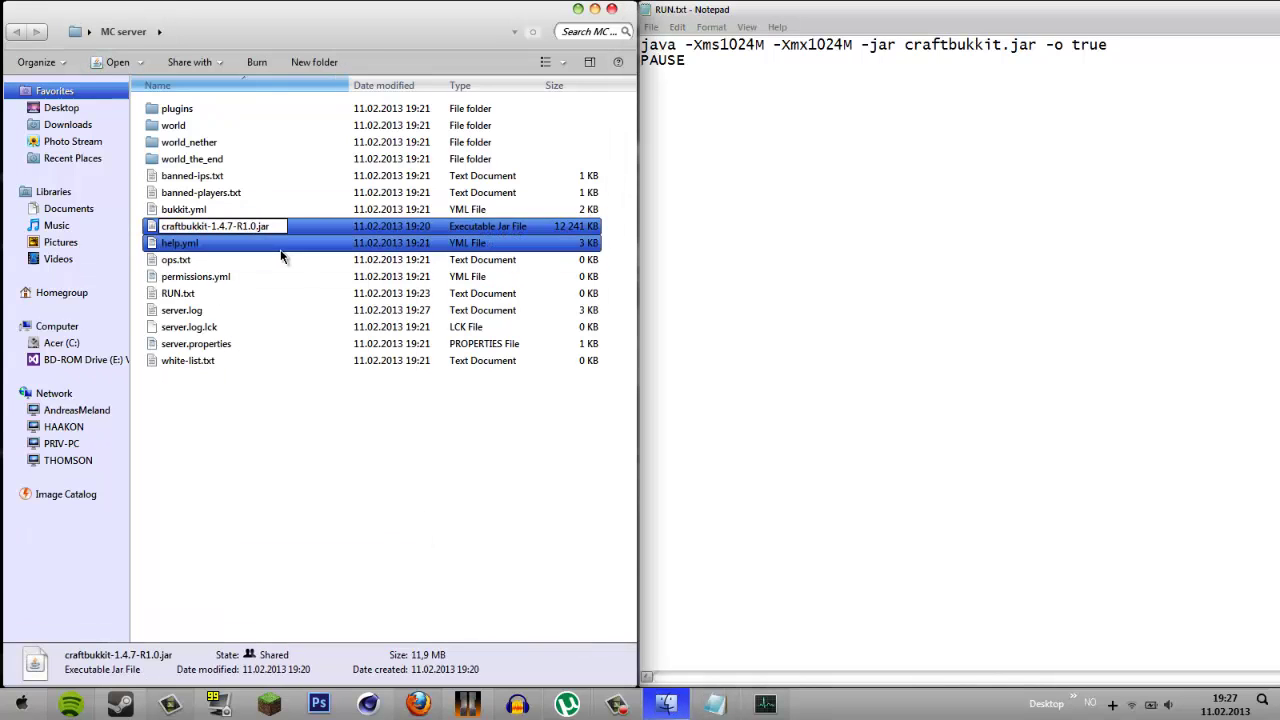
key("BackSpace")
key("BackSpace")
key("BackSpace")
key("BackSpace")
key("BackSpace")
key("BackSpace")
key("BackSpace")
key("BackSpace")
key("BackSpace")
key("BackSpace")
key("BackSpace")
key("Return")
left_click(300, 459)
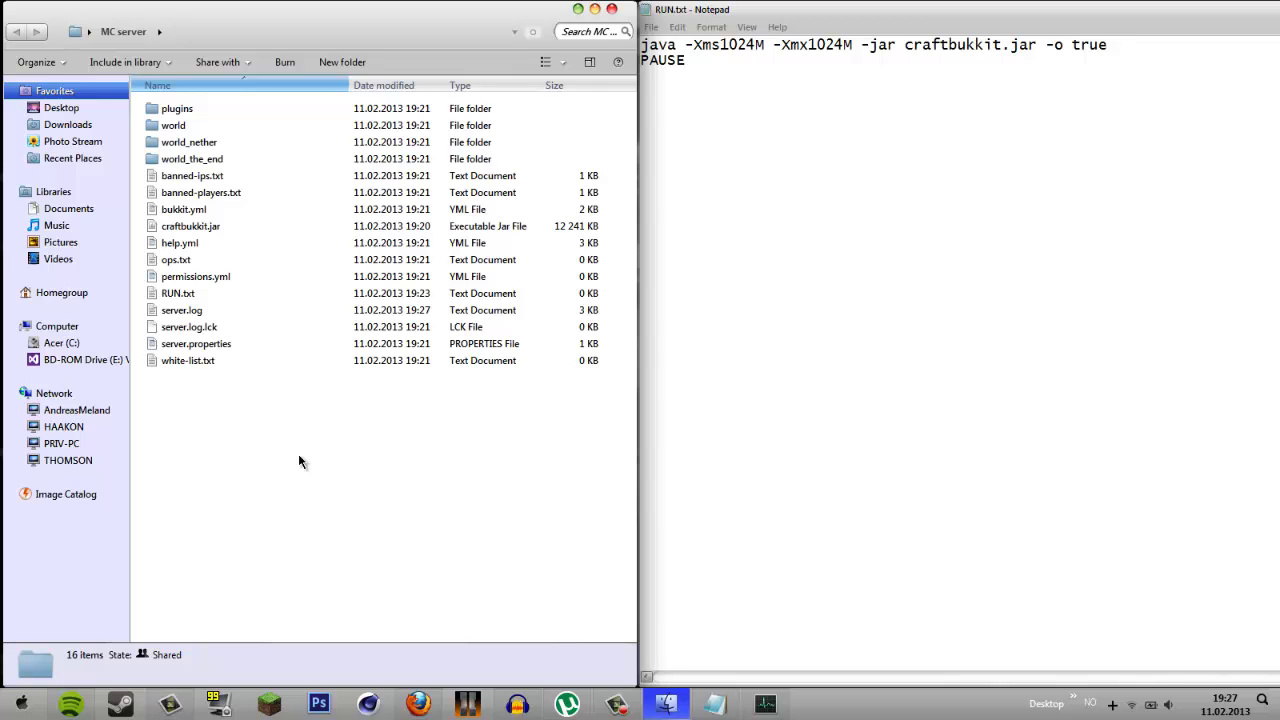
left_click(196, 228)
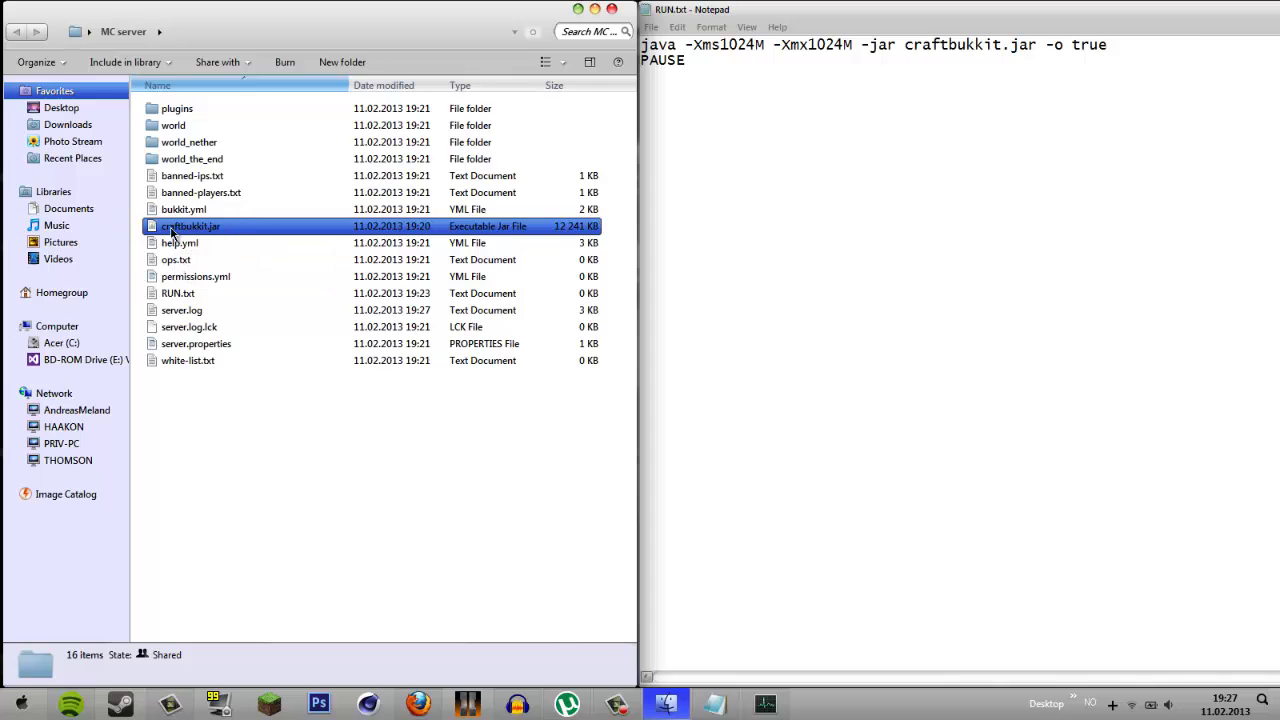
left_click(243, 262)
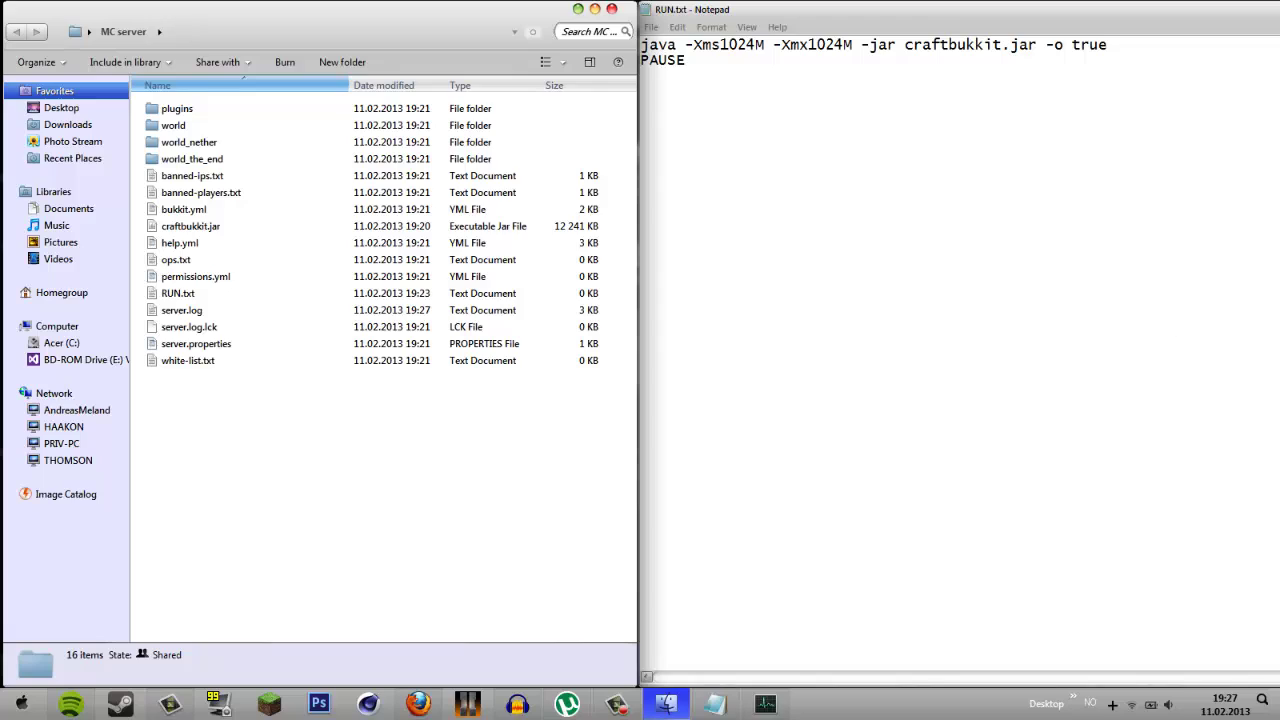
key("ctrl+shift+Escape")
left_click_drag(1121, 298, 787, 72)
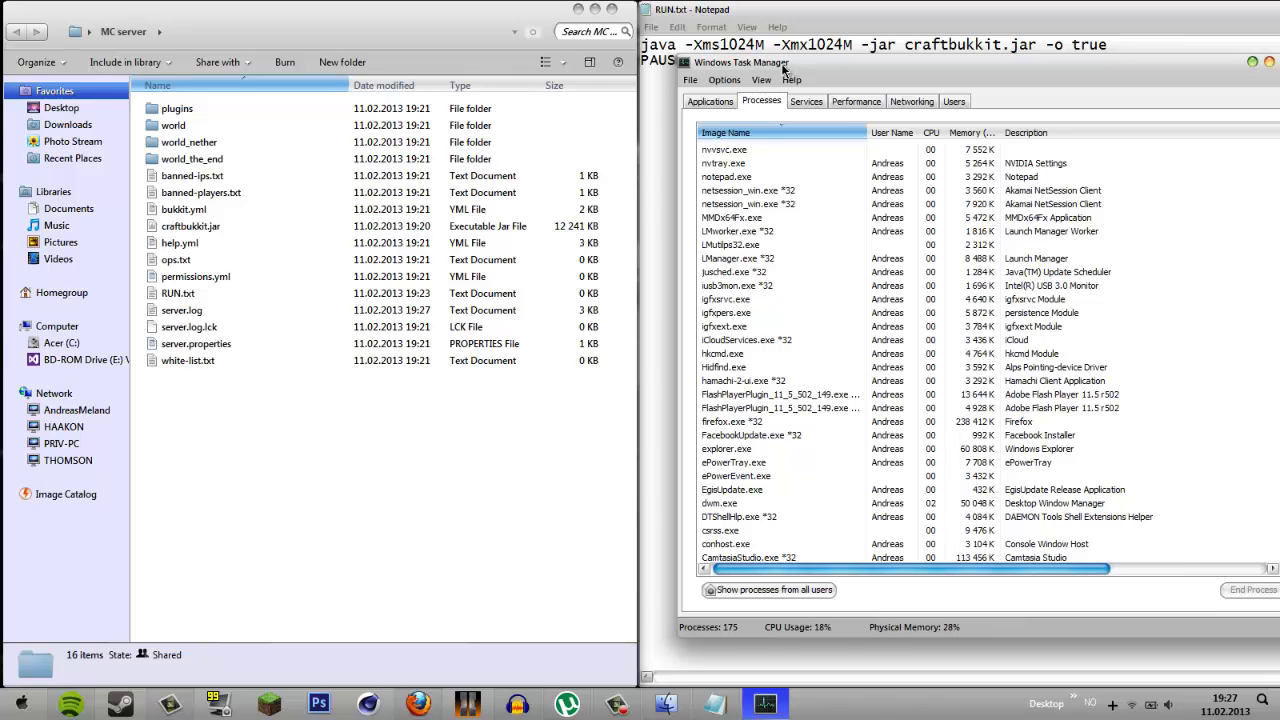
left_click_drag(787, 72, 782, 68)
left_click(775, 471)
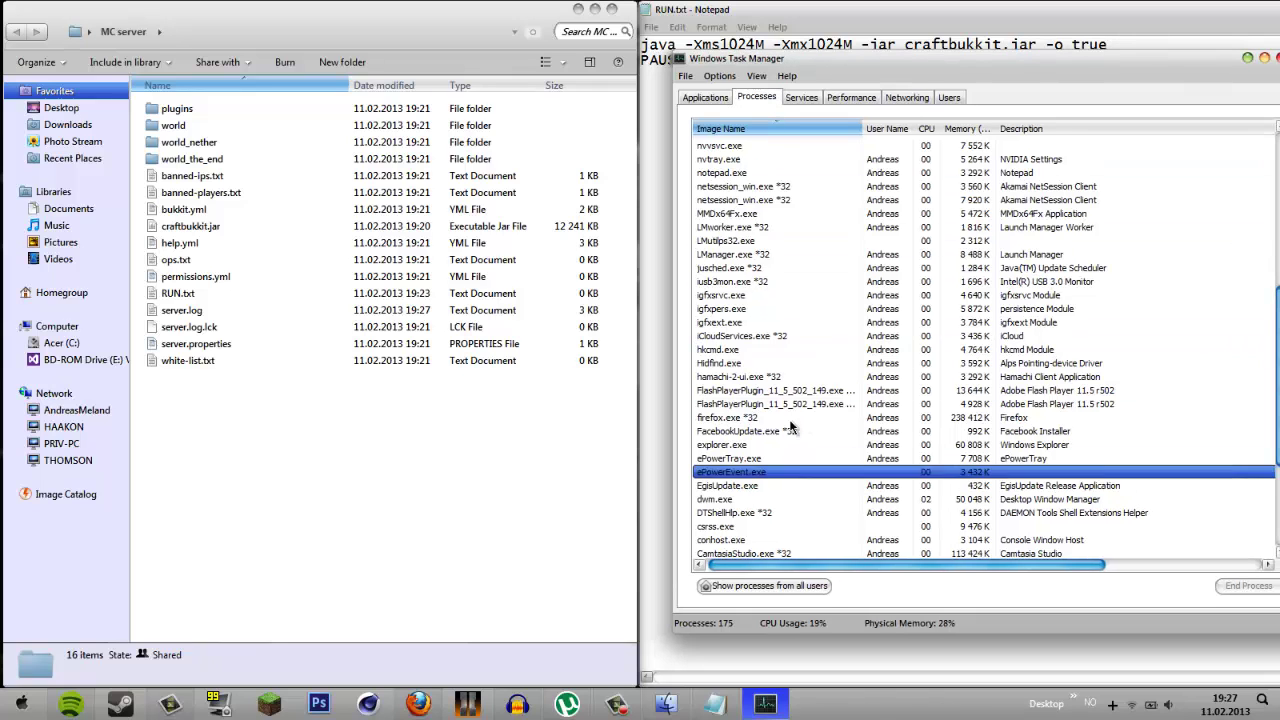
left_click(750, 284)
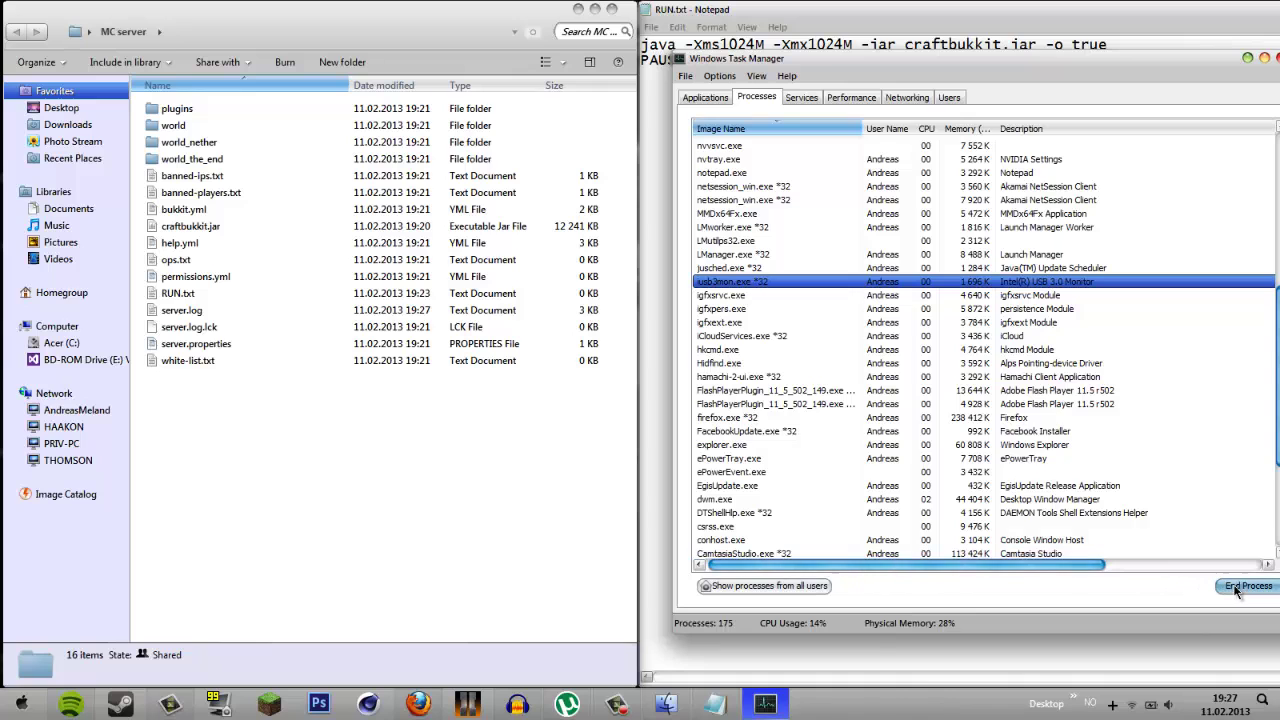
left_click(733, 227)
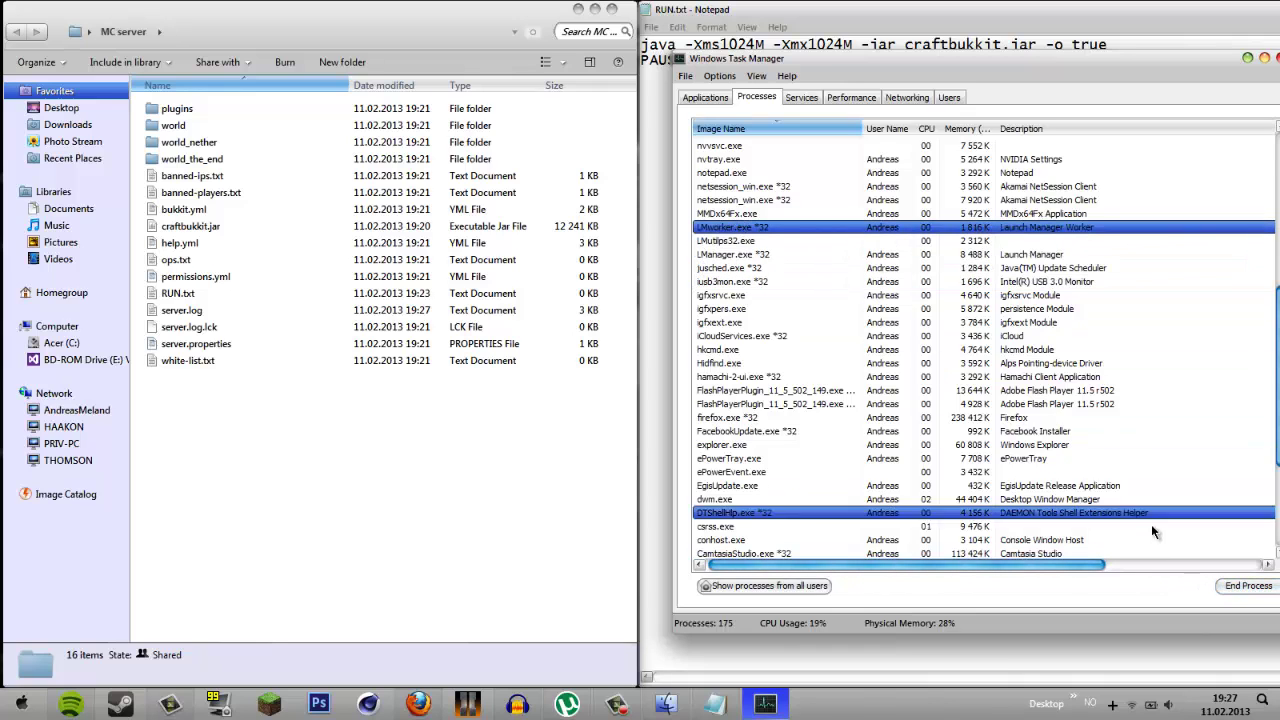
left_click_drag(1208, 73, 1120, 66)
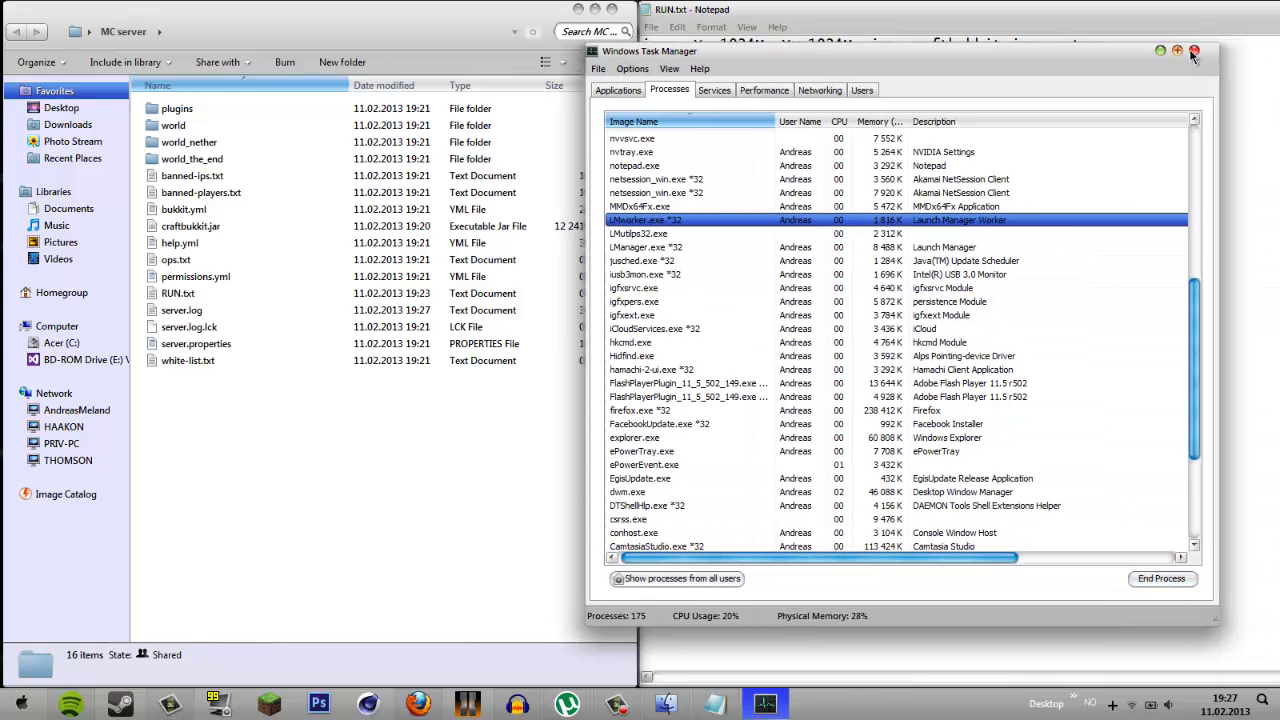
left_click(1194, 50)
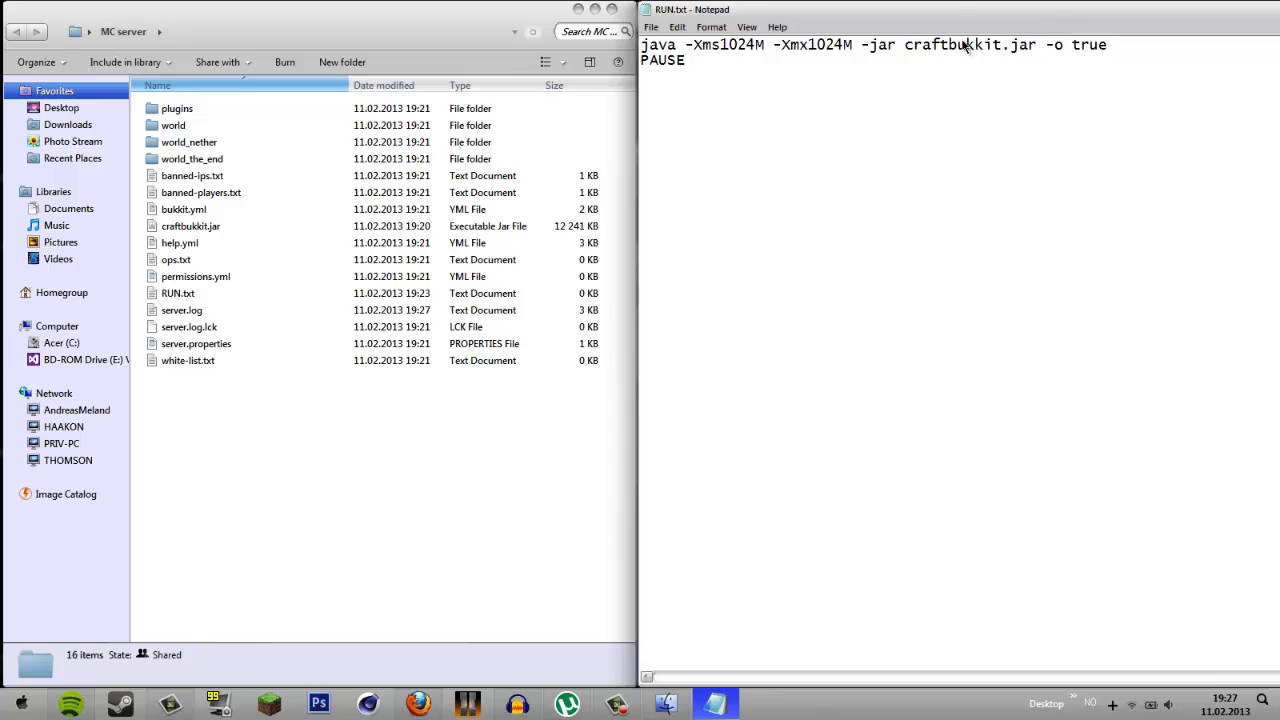
key("super+Down")
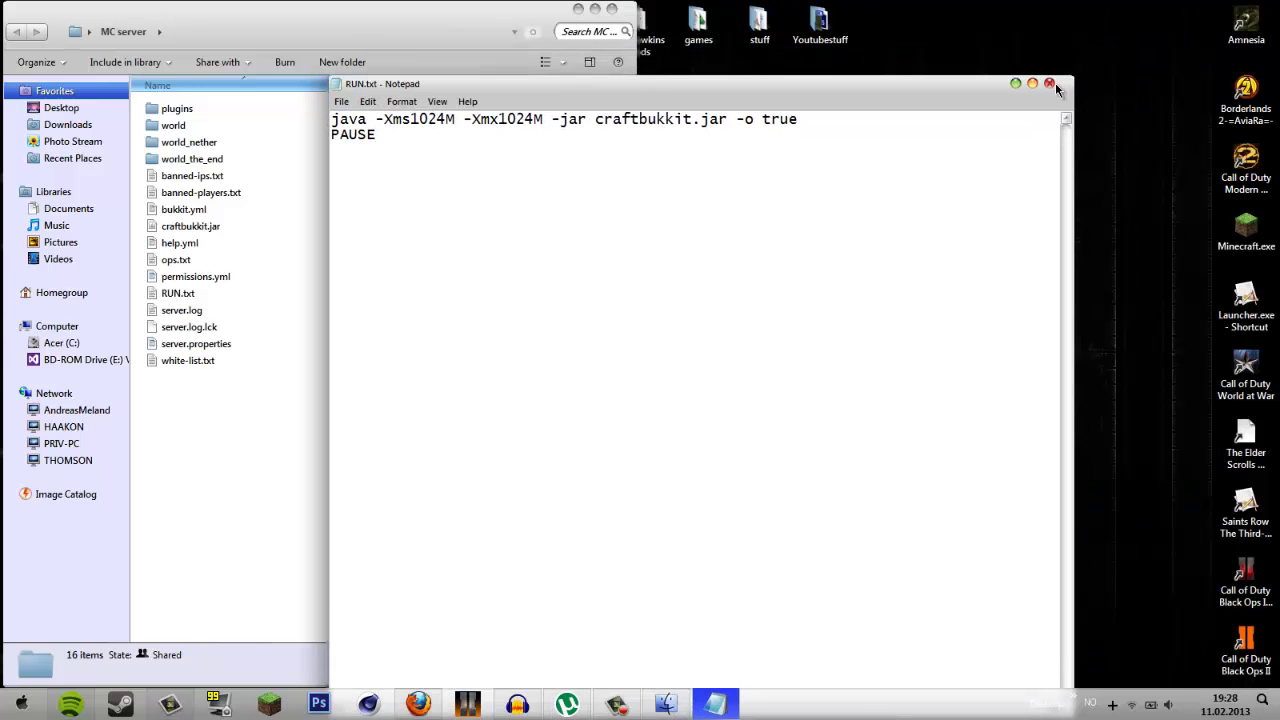
left_click(1049, 83)
left_click(614, 366)
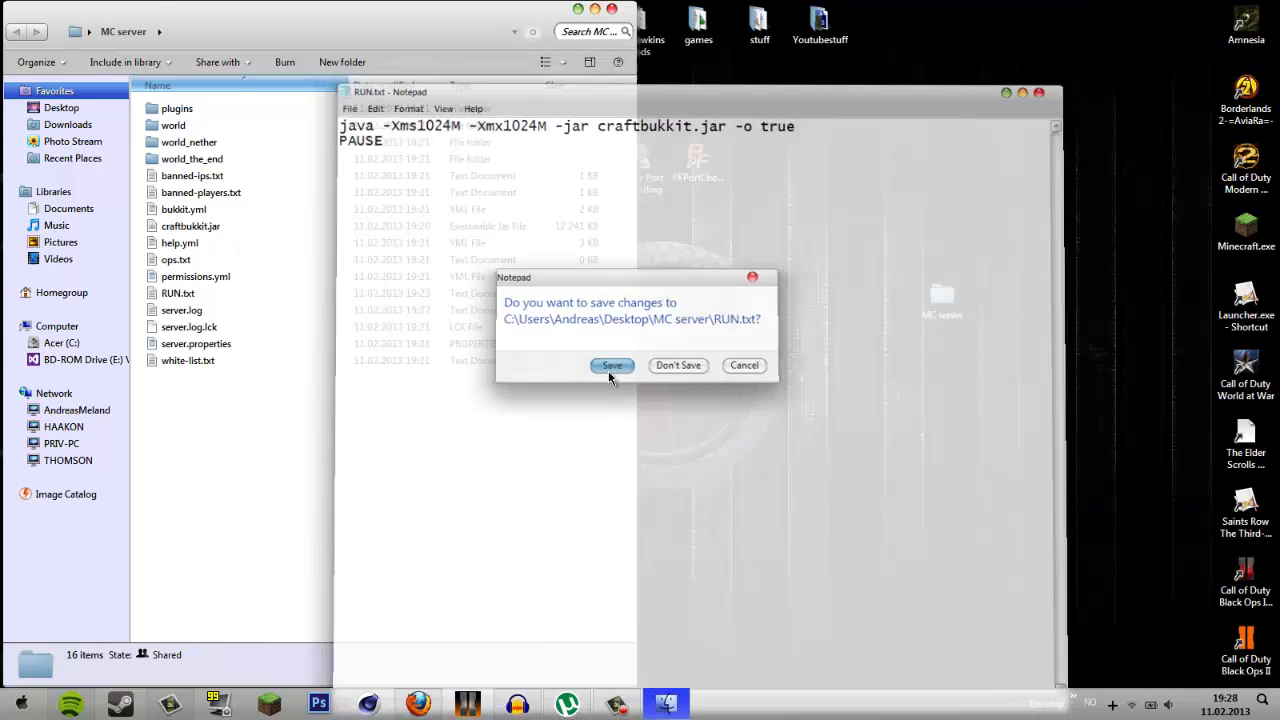
left_click(185, 295)
right_click(185, 295)
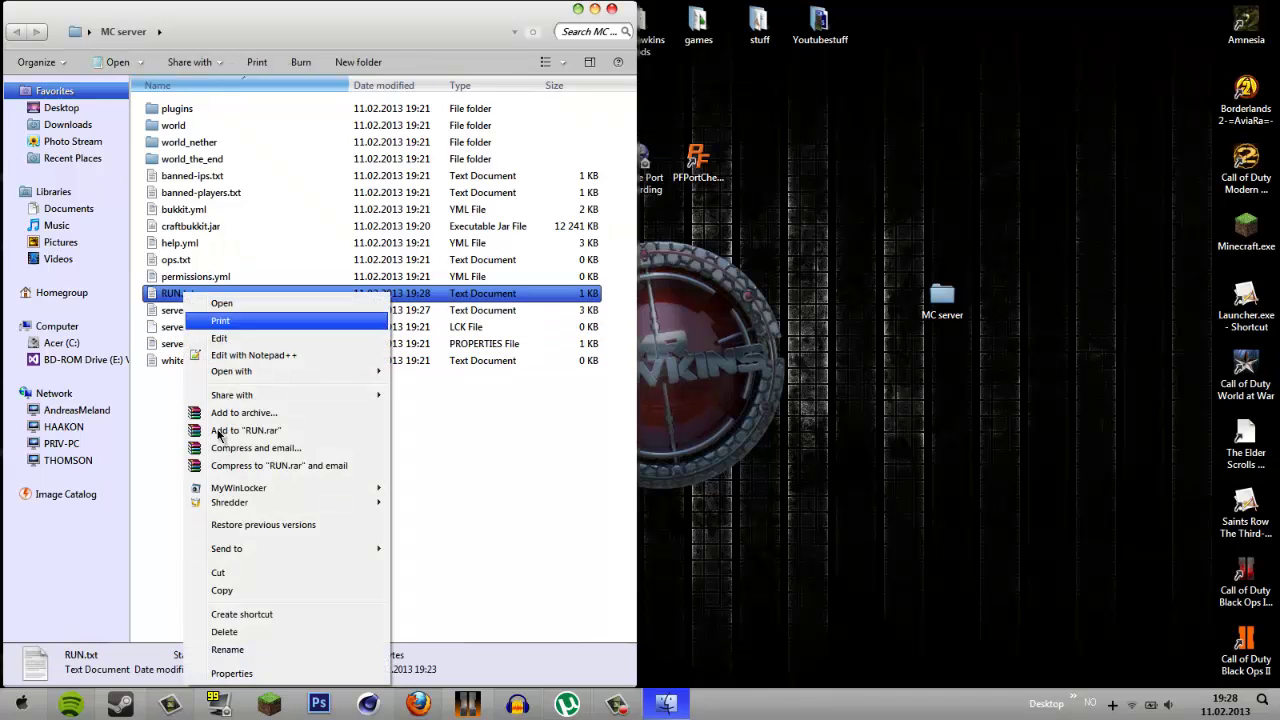
left_click(240, 646)
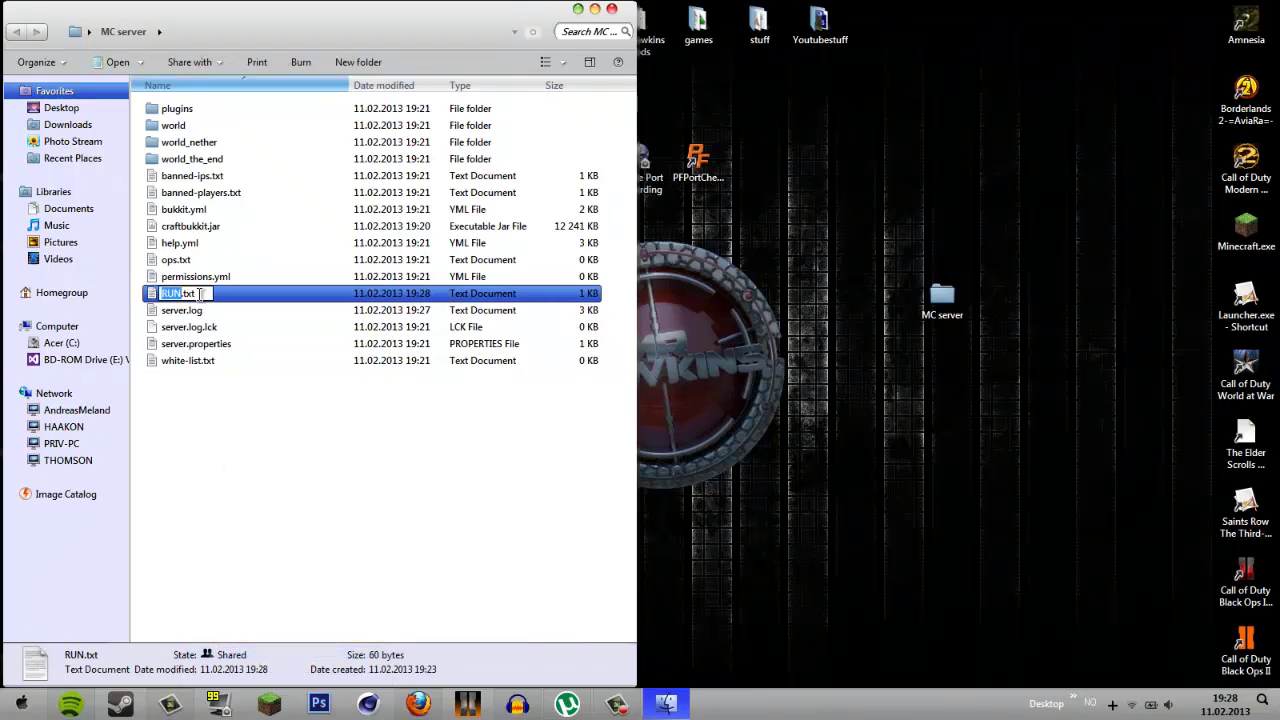
left_click(208, 296)
key("BackSpace")
key("BackSpace")
key("BackSpace")
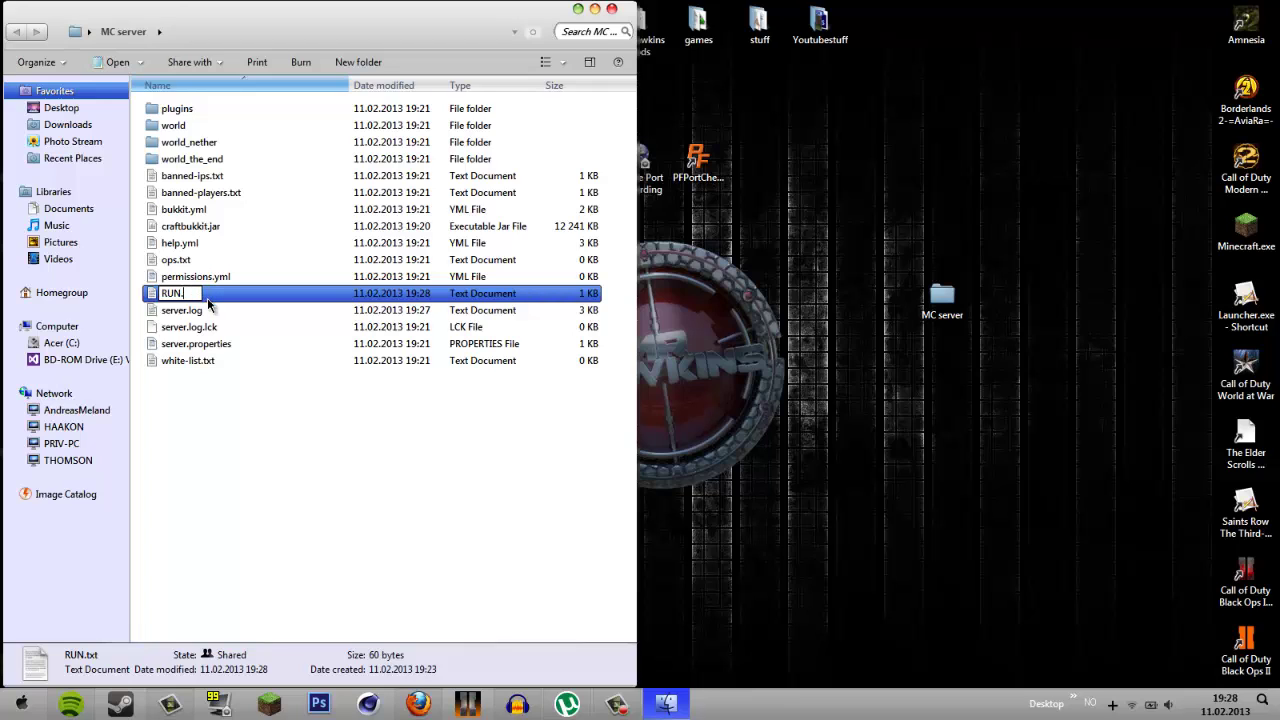
type("bat")
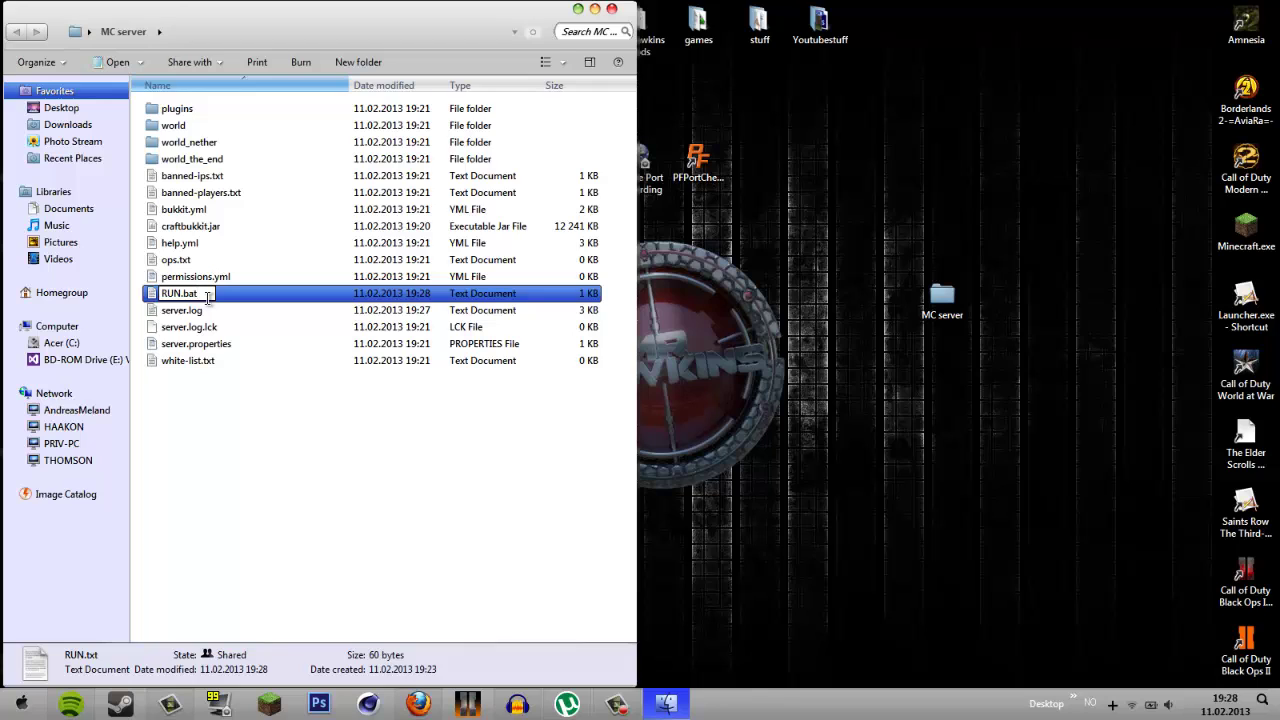
key("BackSpace")
key("BackSpace")
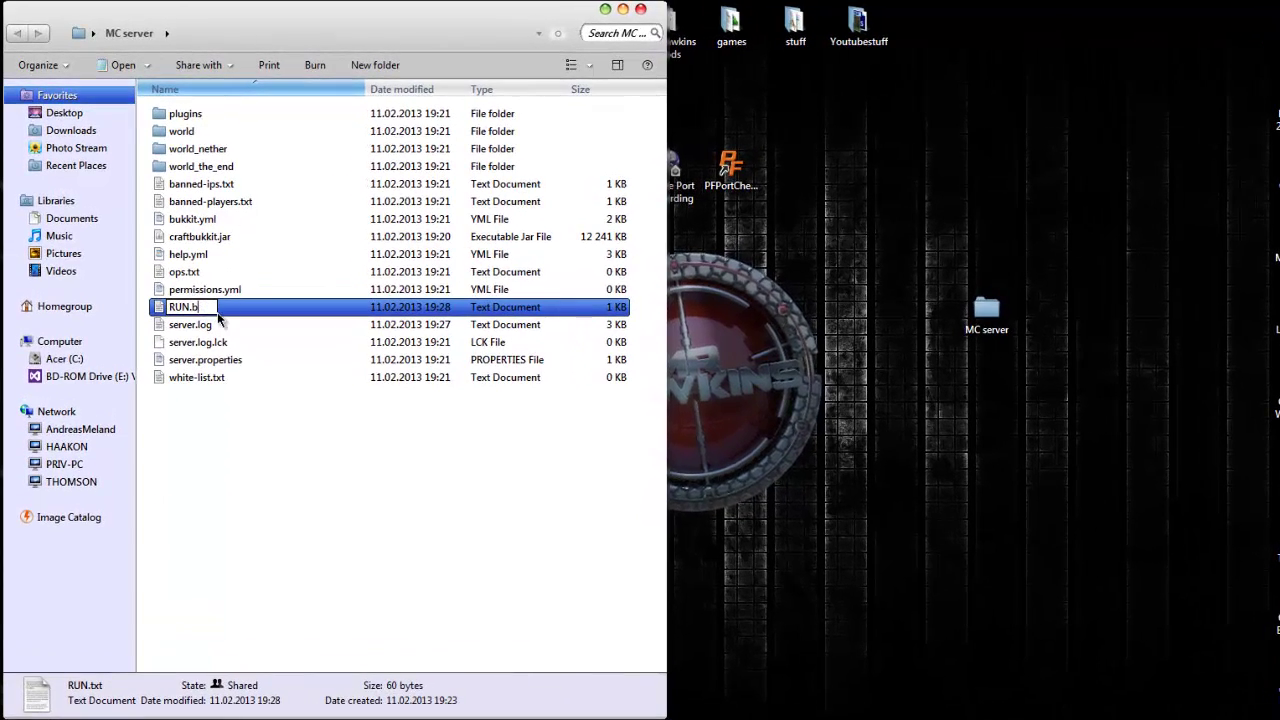
key("BackSpace")
type("cmd")
key("Return")
key("Return")
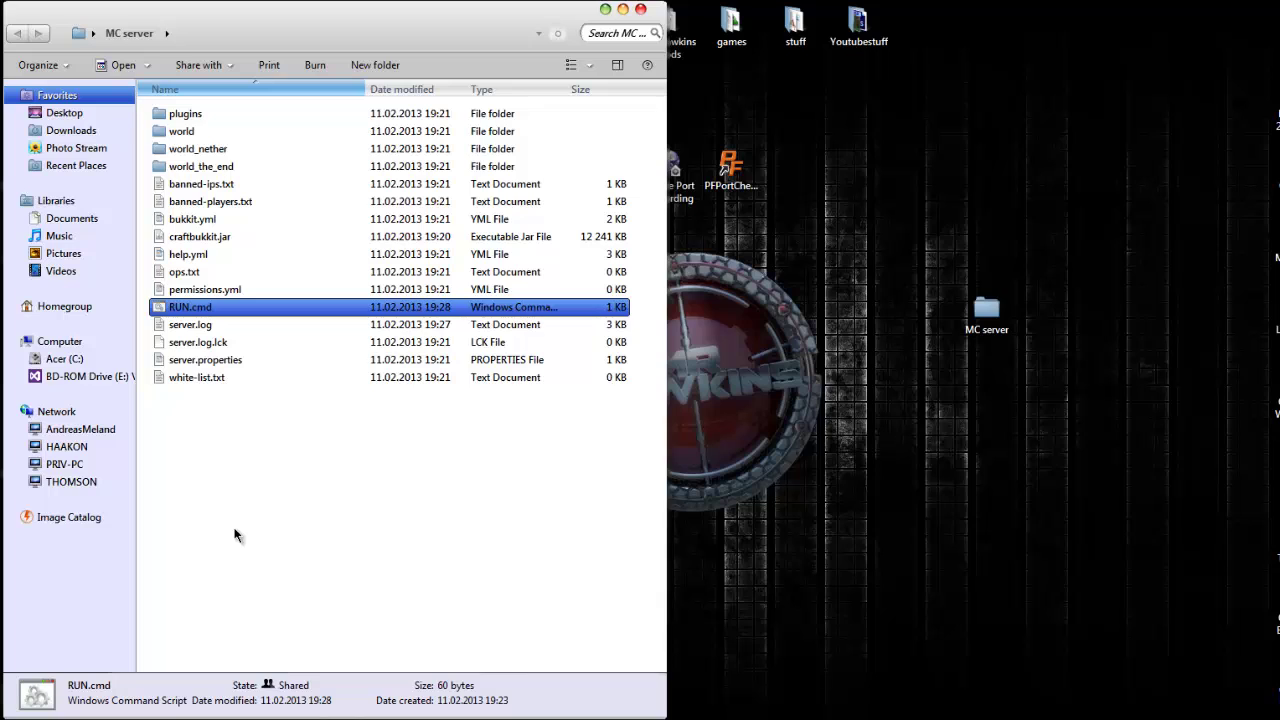
left_click(206, 437)
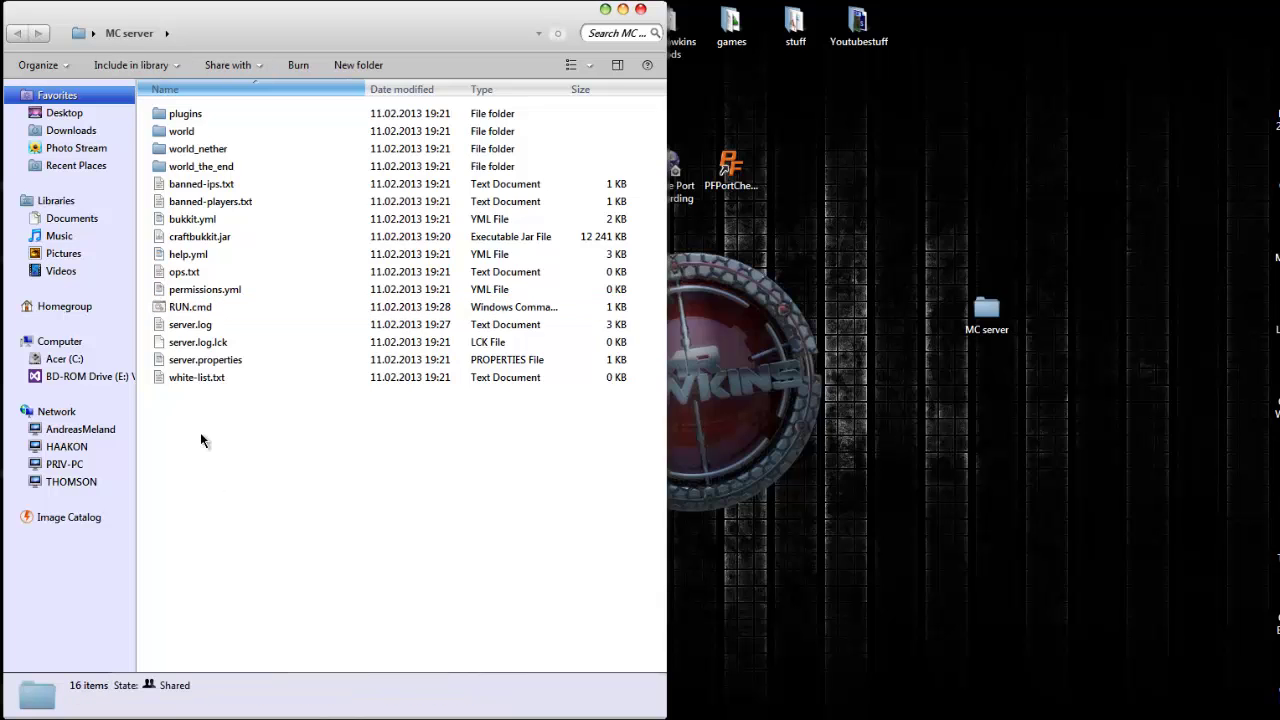
left_click(190, 313)
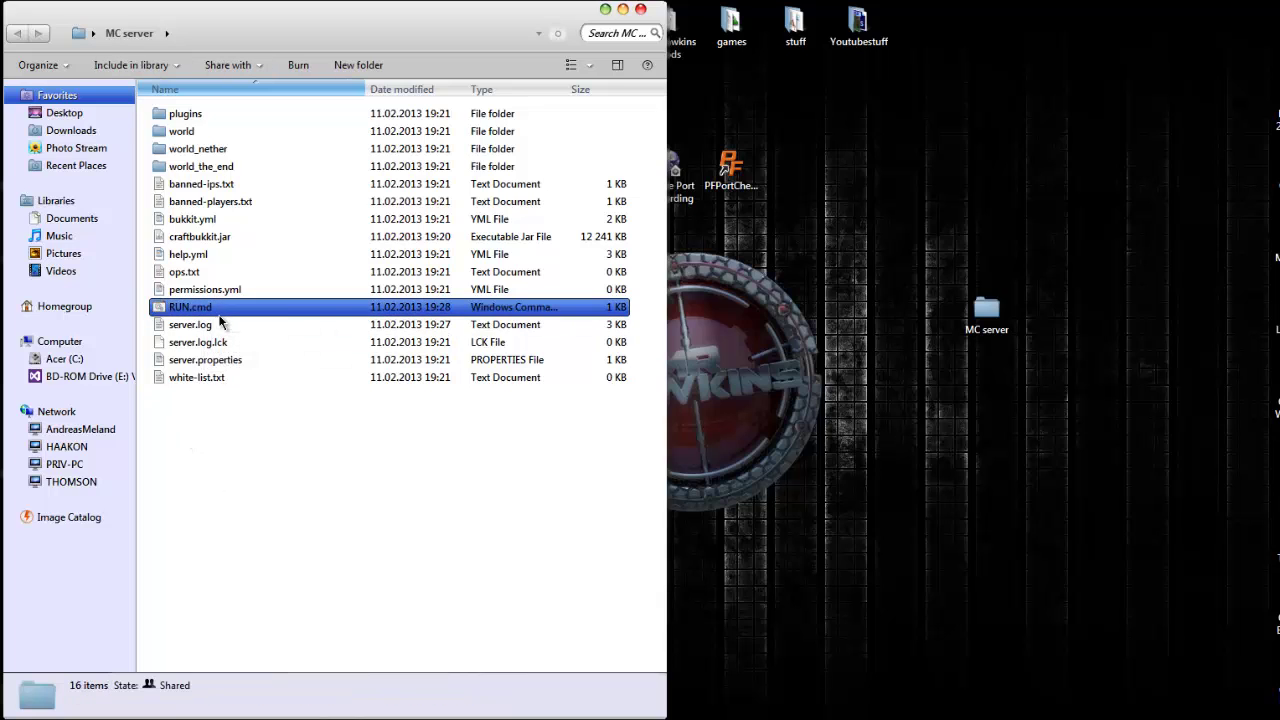
left_click(205, 360)
left_click(211, 458)
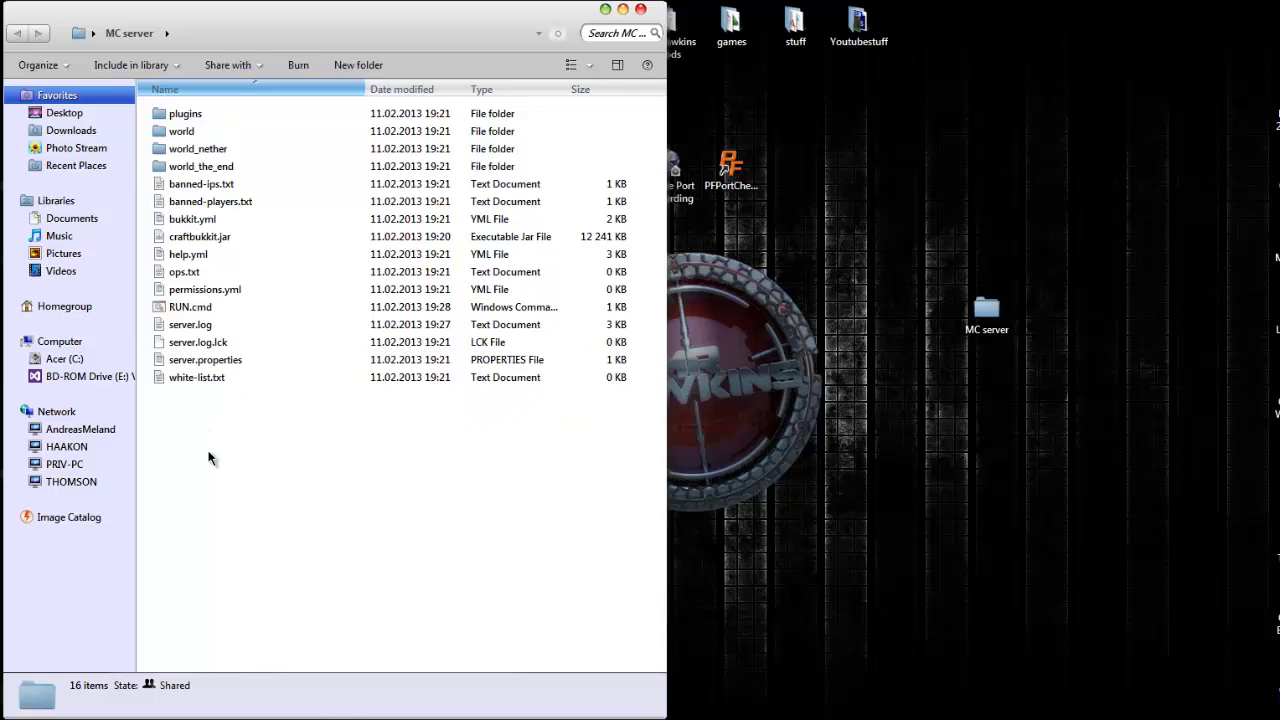
left_click(172, 312)
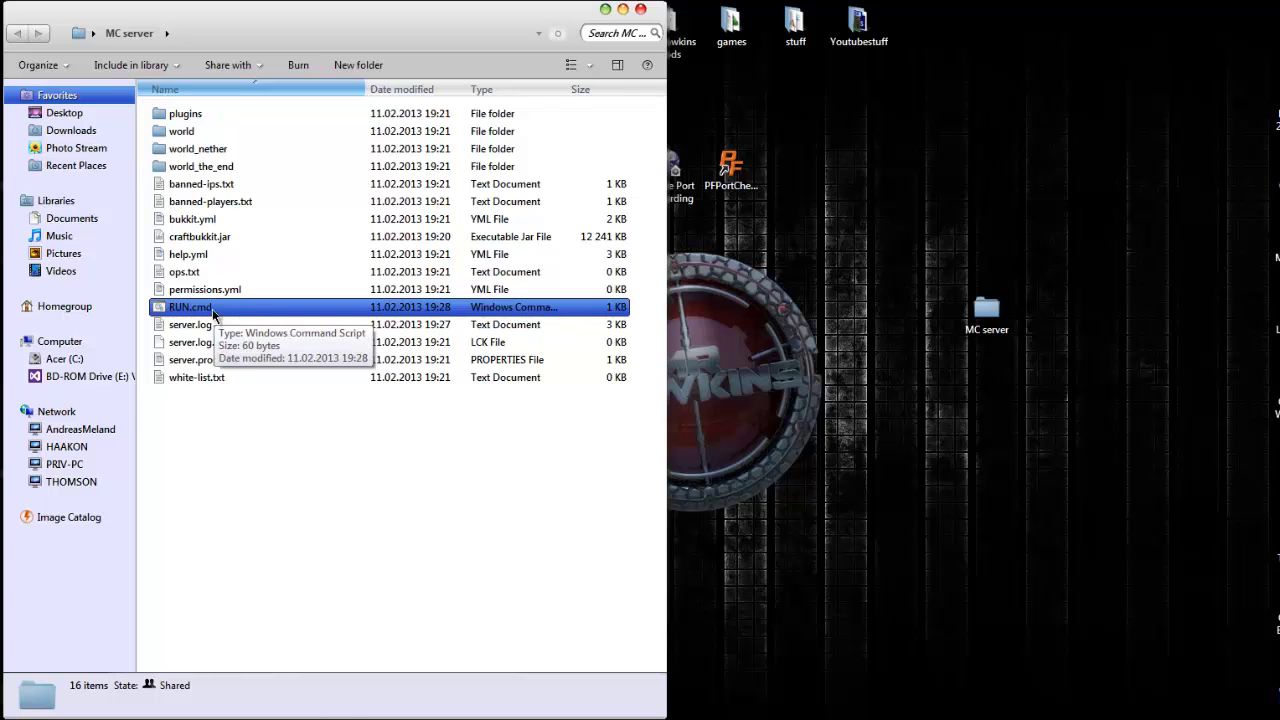
left_click(257, 520)
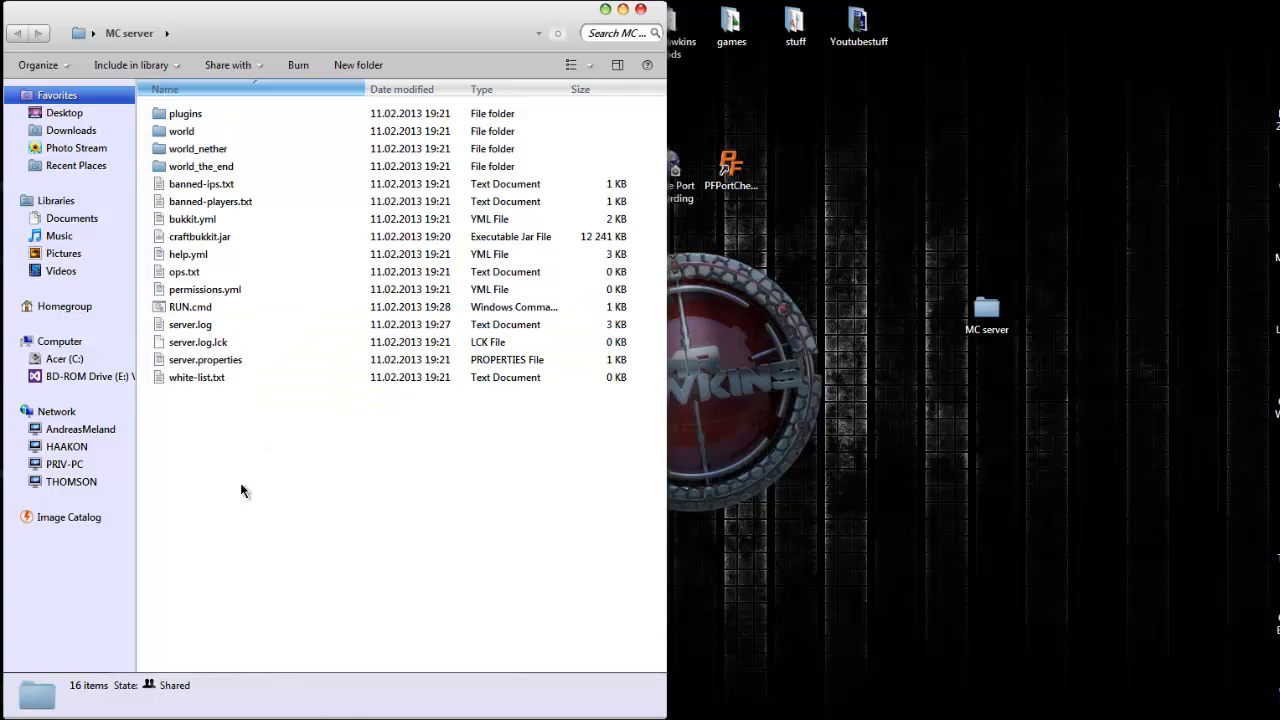
left_click(222, 325)
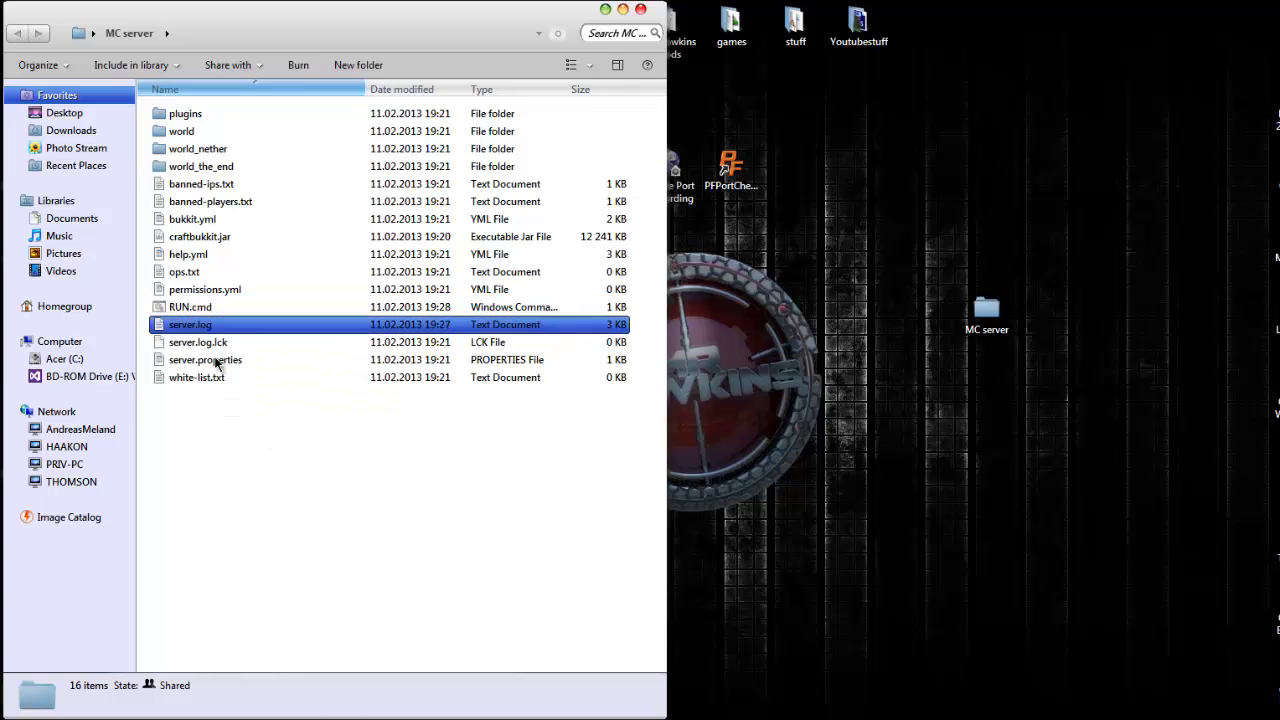
left_click(224, 440)
left_click(220, 308)
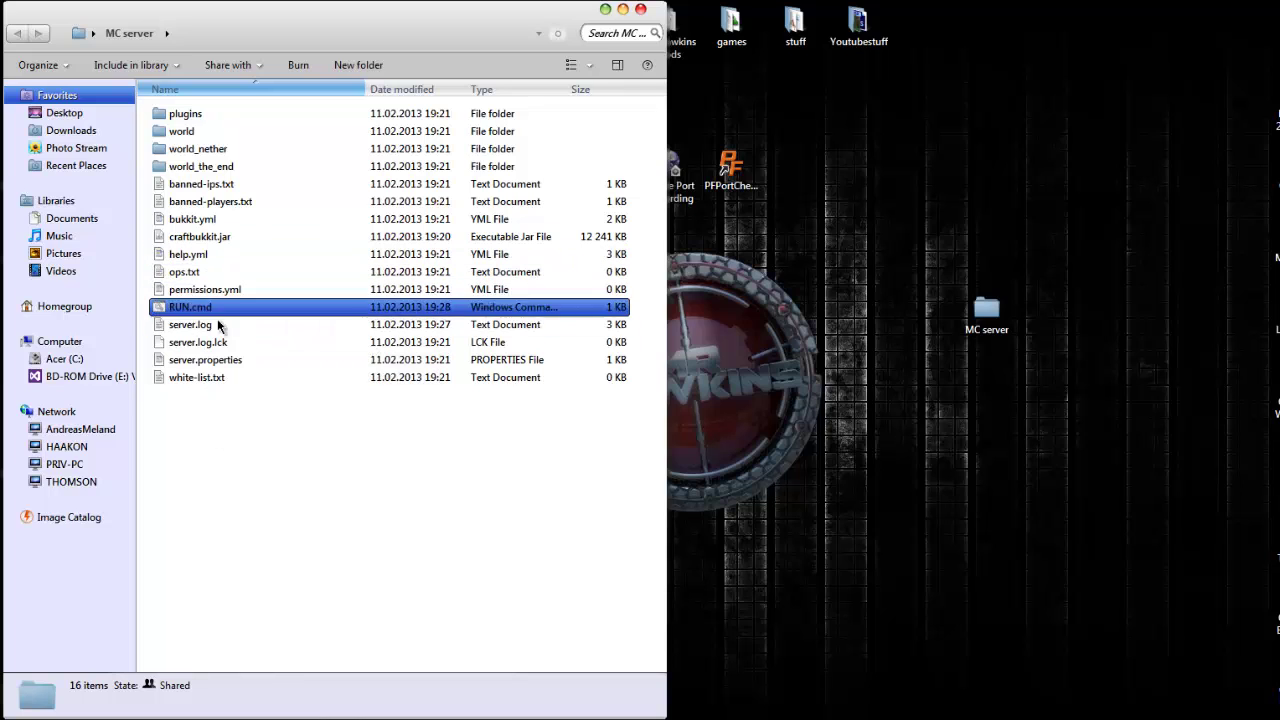
left_click(245, 395)
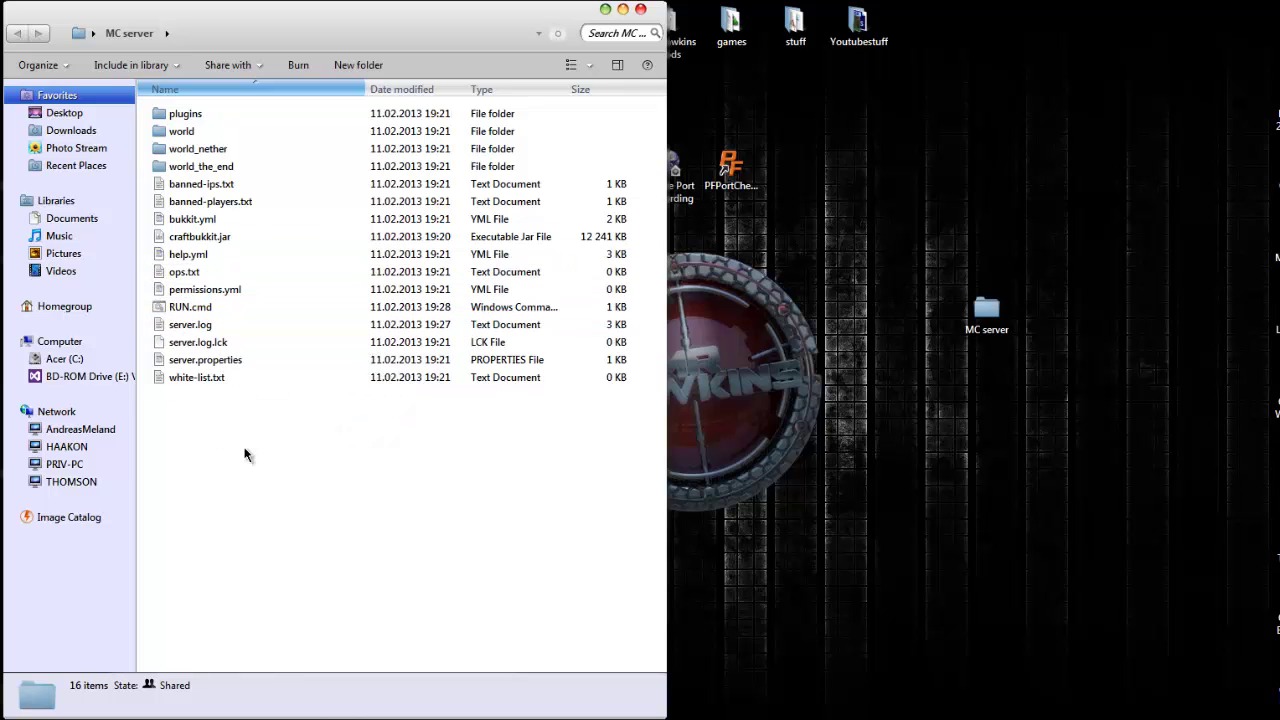
- Open server.properties and change level-name from world to Minecraftia
left_click(196, 238)
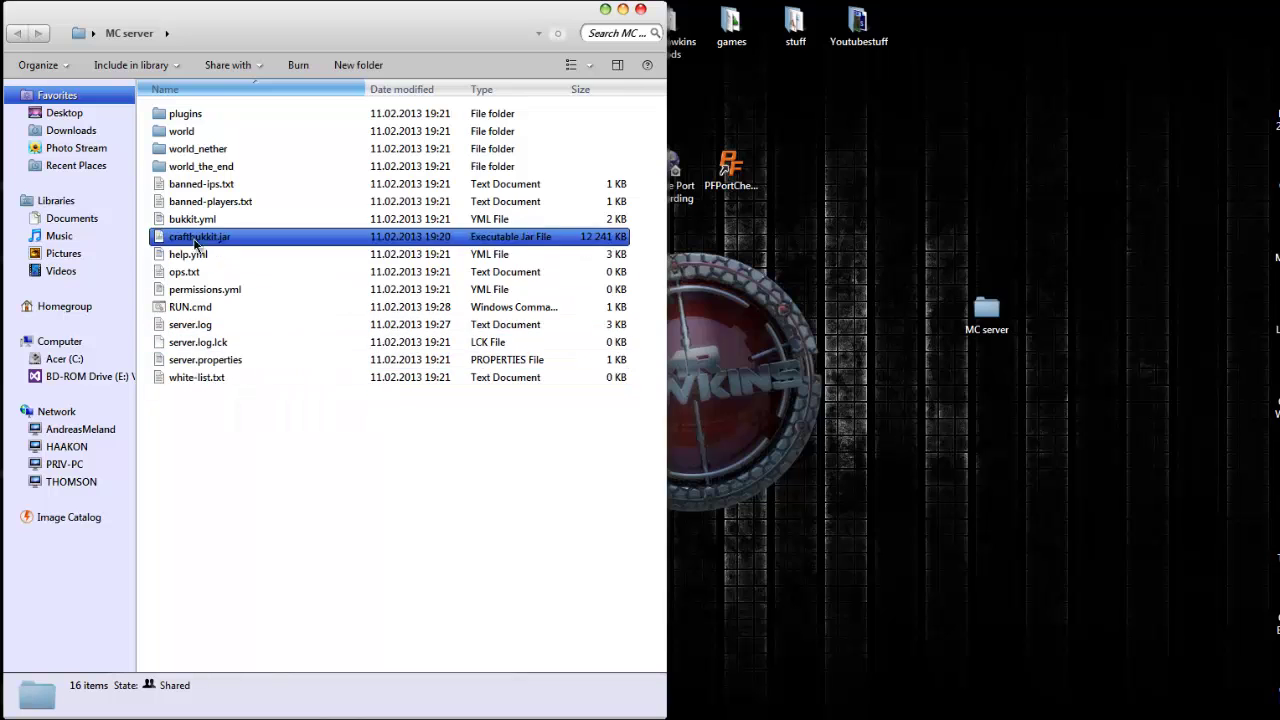
left_click(228, 360)
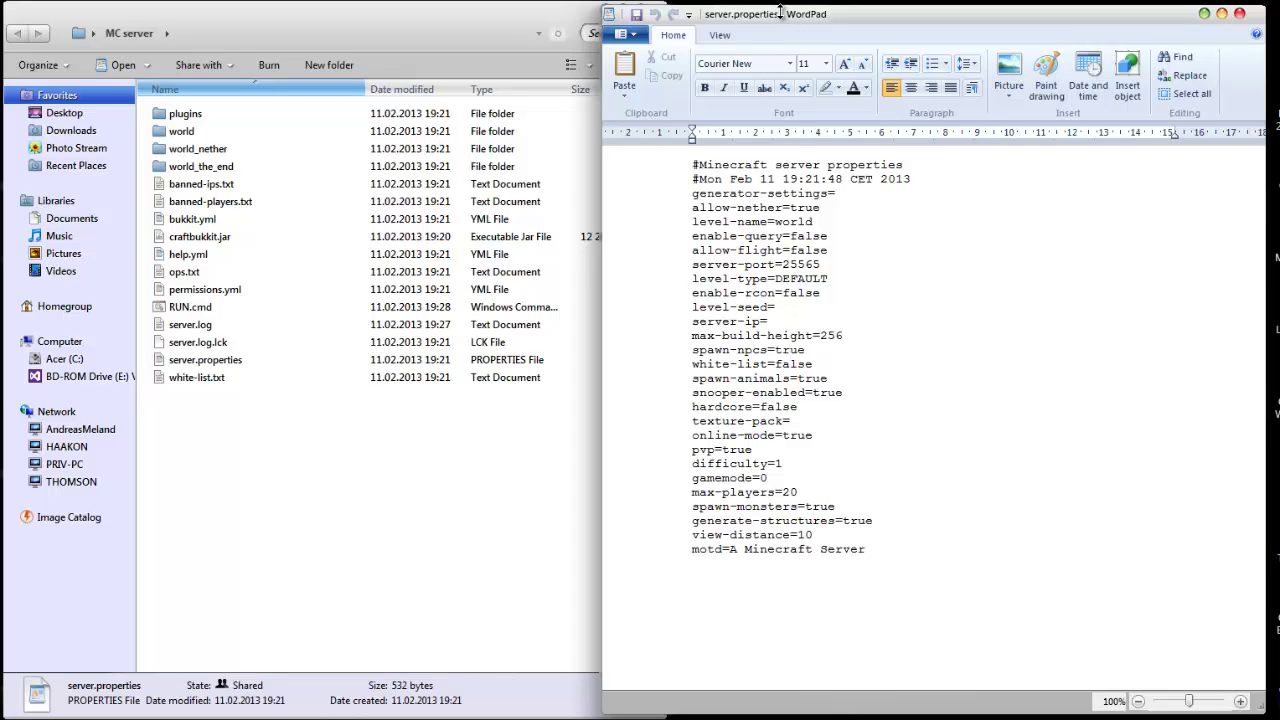
left_click_drag(780, 12, 722, 9)
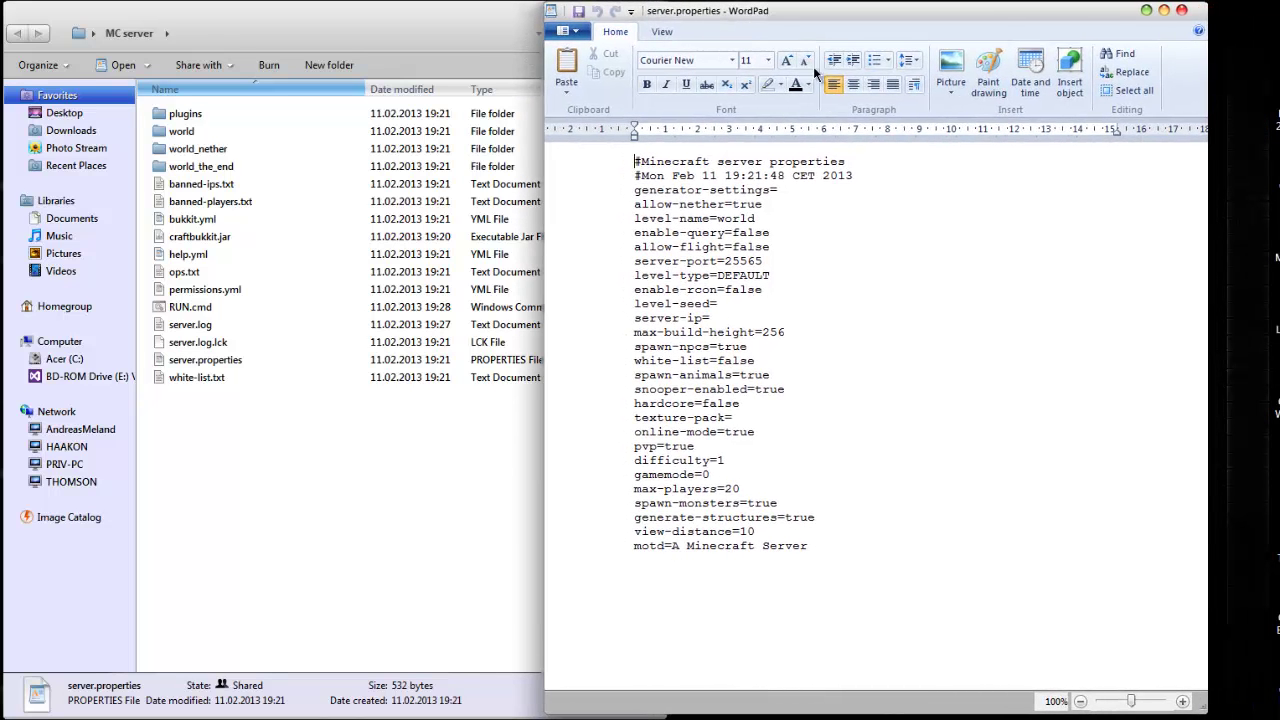
left_click(774, 205)
key("BackSpace")
key("BackSpace")
key("BackSpace")
key("BackSpace")
key("BackSpace")
type("Minecraftia")
key("Down")
key("shift+Left")
key("shift+Left")
key("shift+Left")
key("shift+Left")
key("shift+Left")
key("shift+Left")
key("shift+Left")
key("shift+Left")
key("shift+Left")
key("shift+Left")
key("shift+Left")
key("shift+Left")
key("shift+Left")
key("shift+Left")
key("shift+Left")
key("shift+Left")
key("shift+Left")
key("shift+Left")
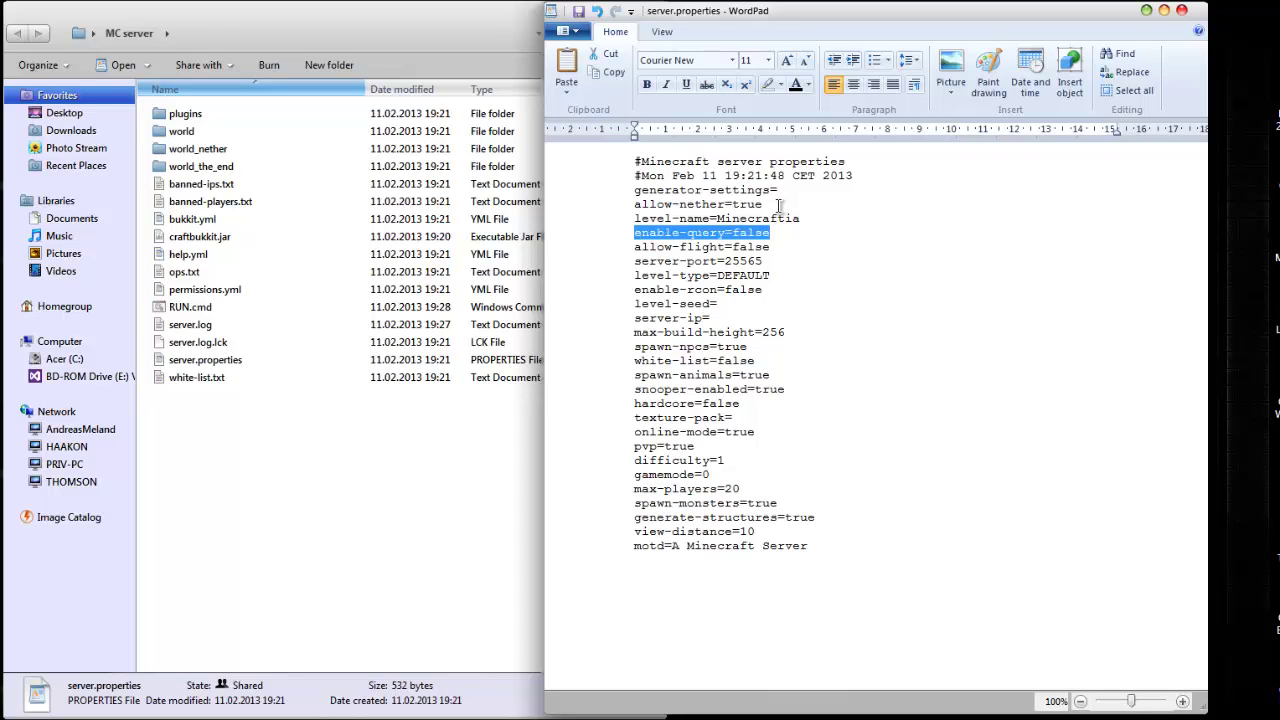
key("shift+Right")
key("shift+Right")
key("shift+Right")
key("shift+Right")
key("shift+Right")
key("shift+Right")
key("shift+Right")
key("shift+Right")
key("shift+Right")
key("shift+Right")
key("shift+Right")
key("shift+Right")
key("shift+Right")
key("shift+Right")
key("shift+Right")
key("shift+Right")
key("shift+Right")
key("shift+Right")
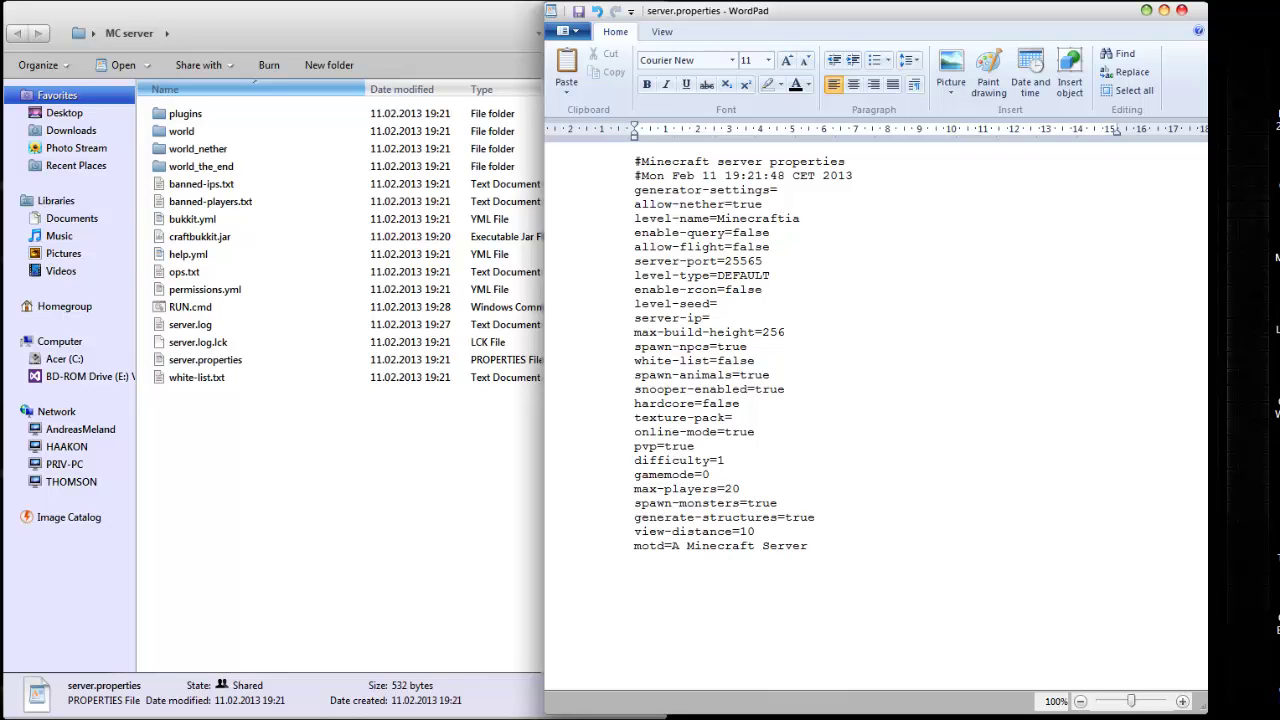
- Replace false with true on the allow-flight line of server.properties
key("shift+Home")
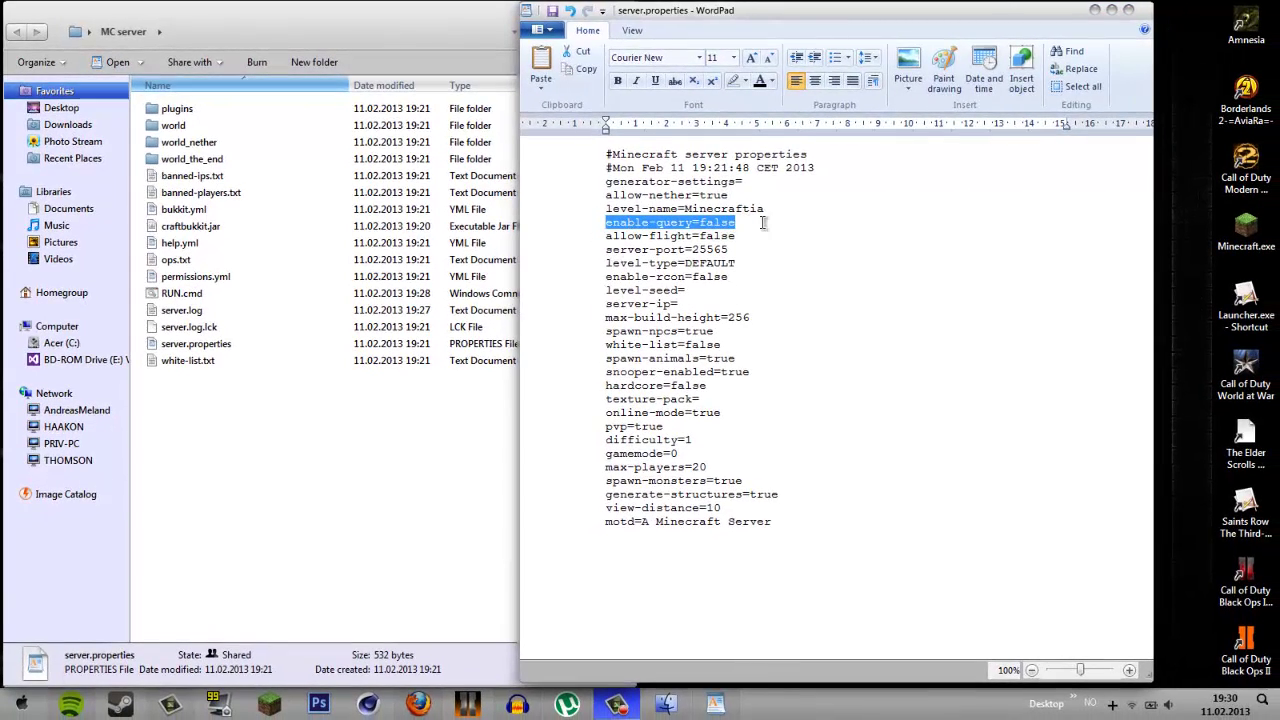
left_click(736, 223)
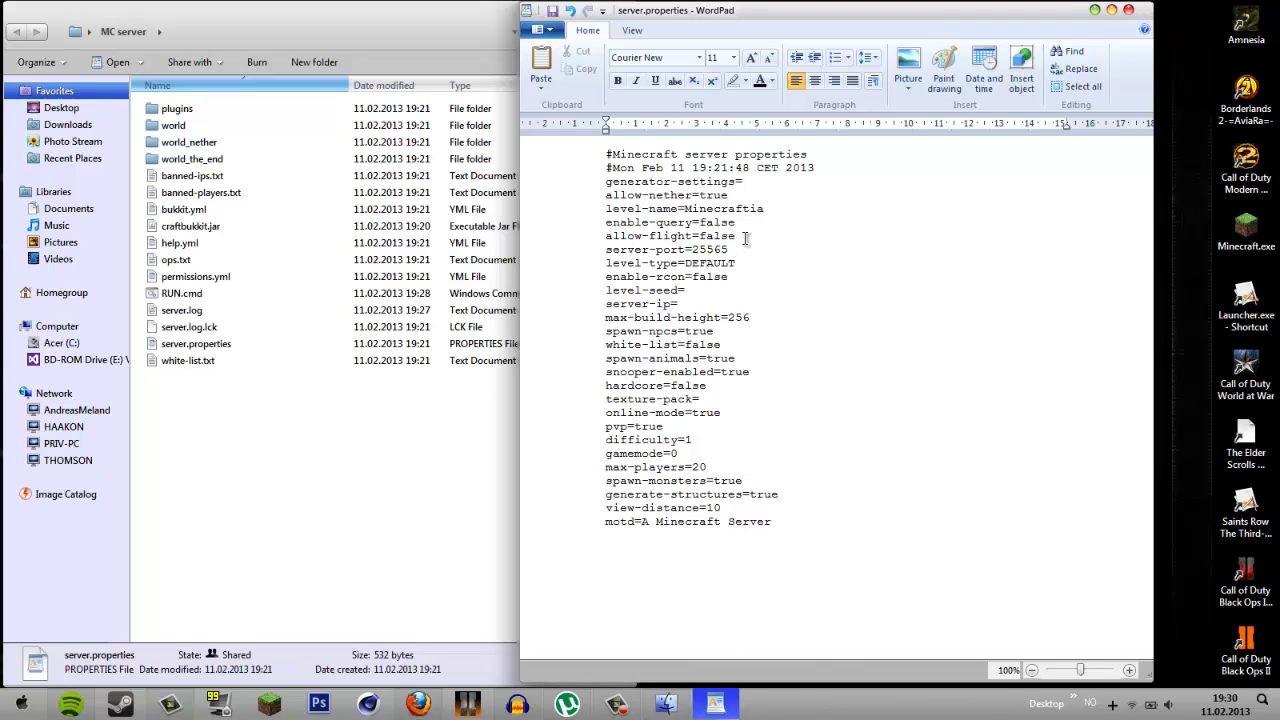
left_click(746, 236)
key("BackSpace")
key("BackSpace")
key("BackSpace")
key("BackSpace")
key("BackSpace")
type("true")
key("shift+Left")
key("shift+Left")
key("shift+Left")
key("shift+Left")
key("shift+Left")
key("shift+Left")
key("shift+Left")
key("shift+Left")
key("shift+Left")
key("shift+Left")
key("shift+Left")
key("shift+Left")
key("shift+Left")
key("shift+Left")
key("shift+Left")
key("shift+Left")
key("shift+Left")
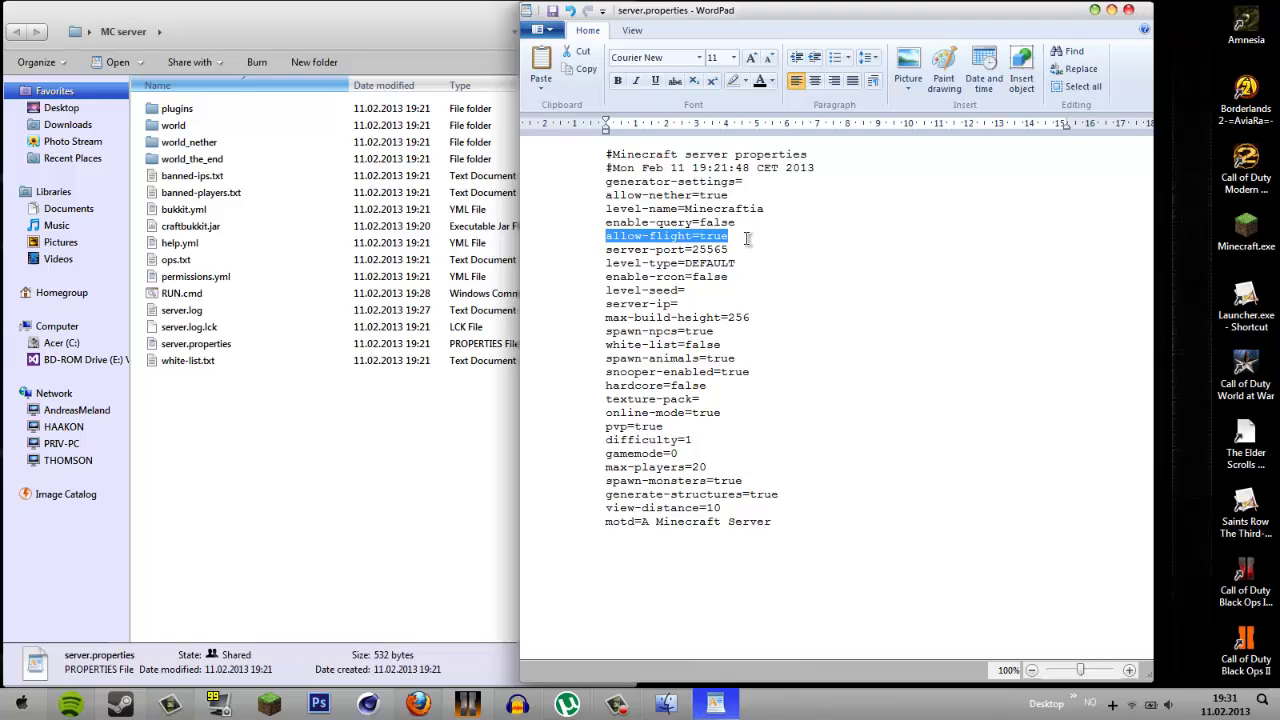
- Change allow-flight back from true to false
key("Right")
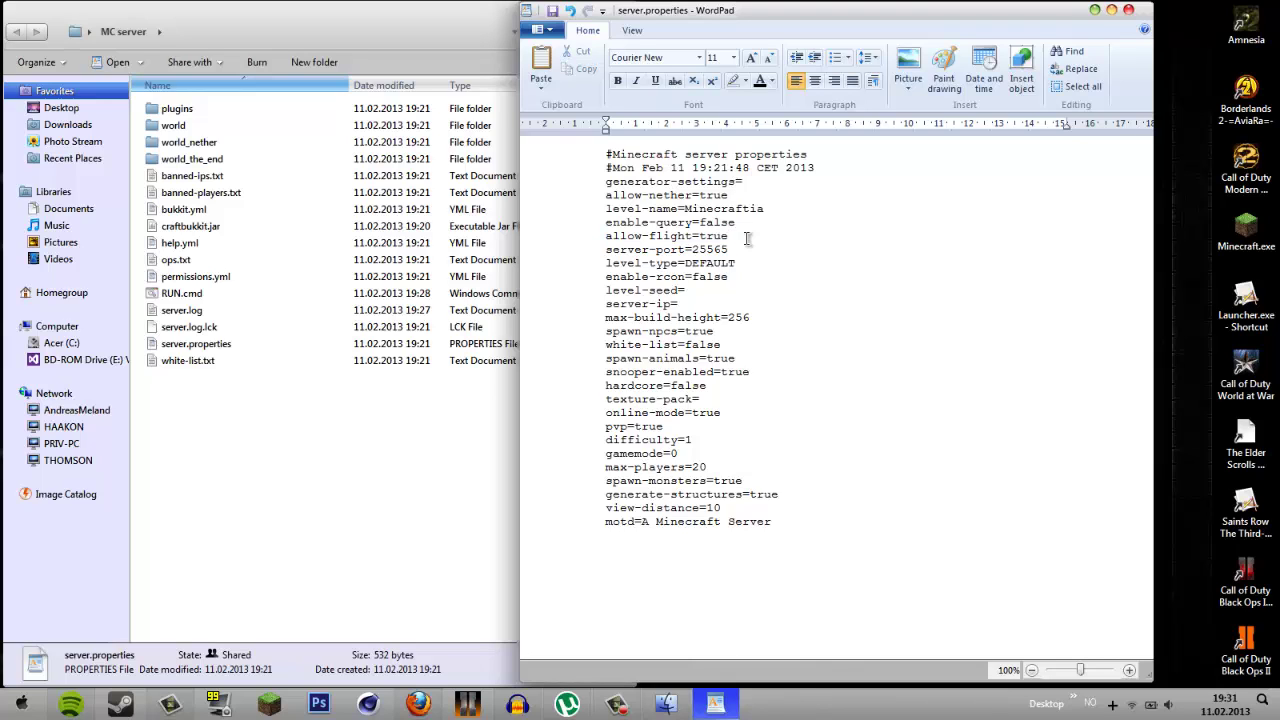
key("ctrl+shift+Left")
key("ctrl+shift+Left")
key("ctrl+shift+Left")
key("ctrl+shift+Right")
key("ctrl+shift+Right")
type("false")
key("Down")
key("ctrl+shift+Left")
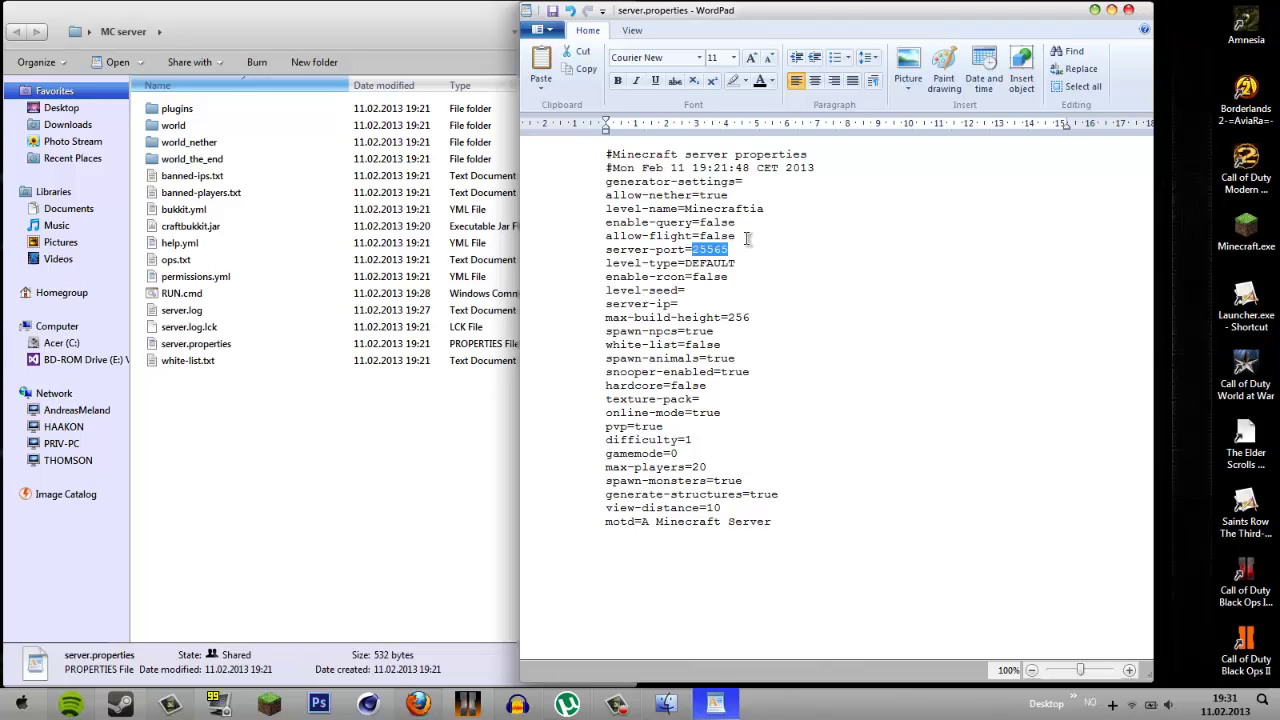
key("Down")
key("alt+Tab")
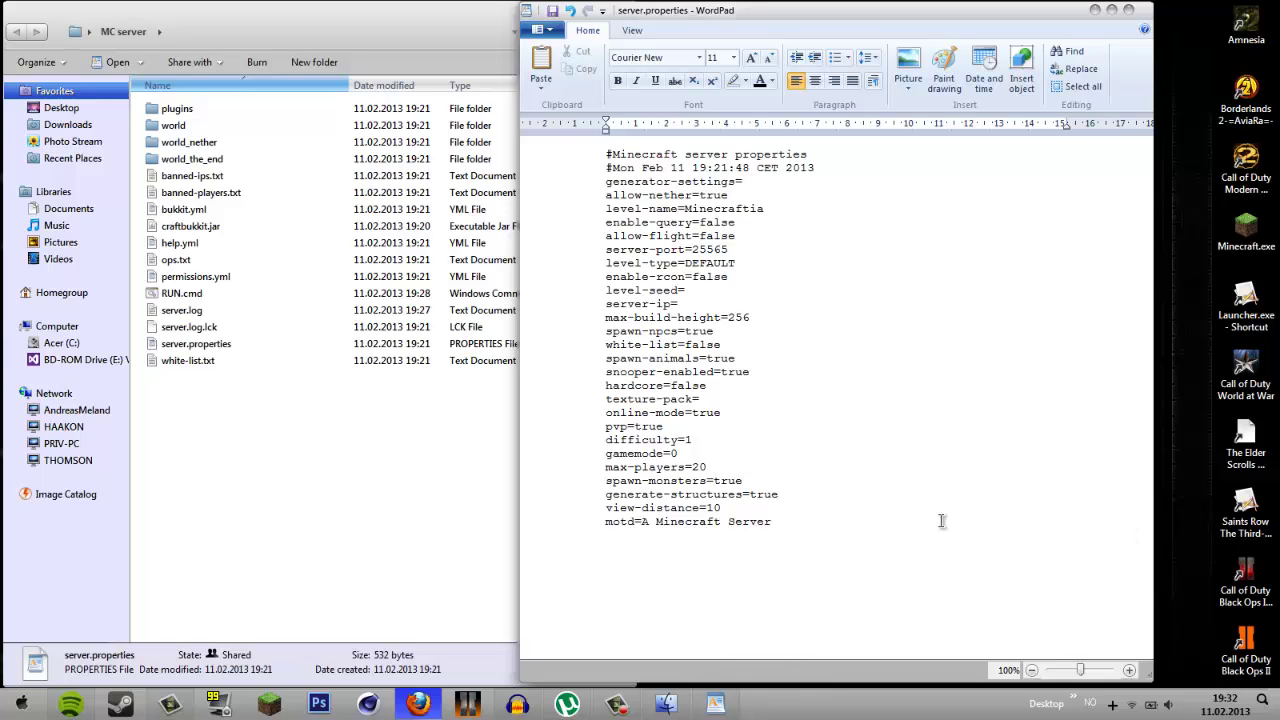
left_click(738, 266)
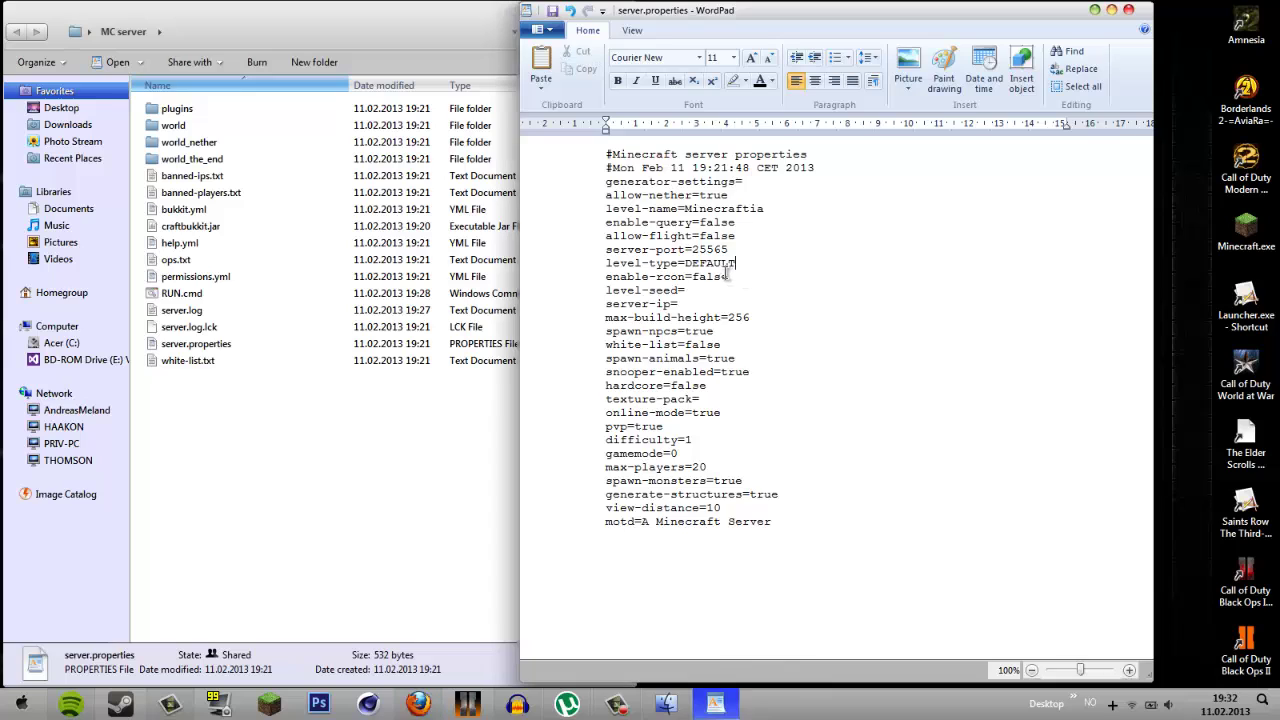
left_click(714, 292)
type("145551321545123132156446")
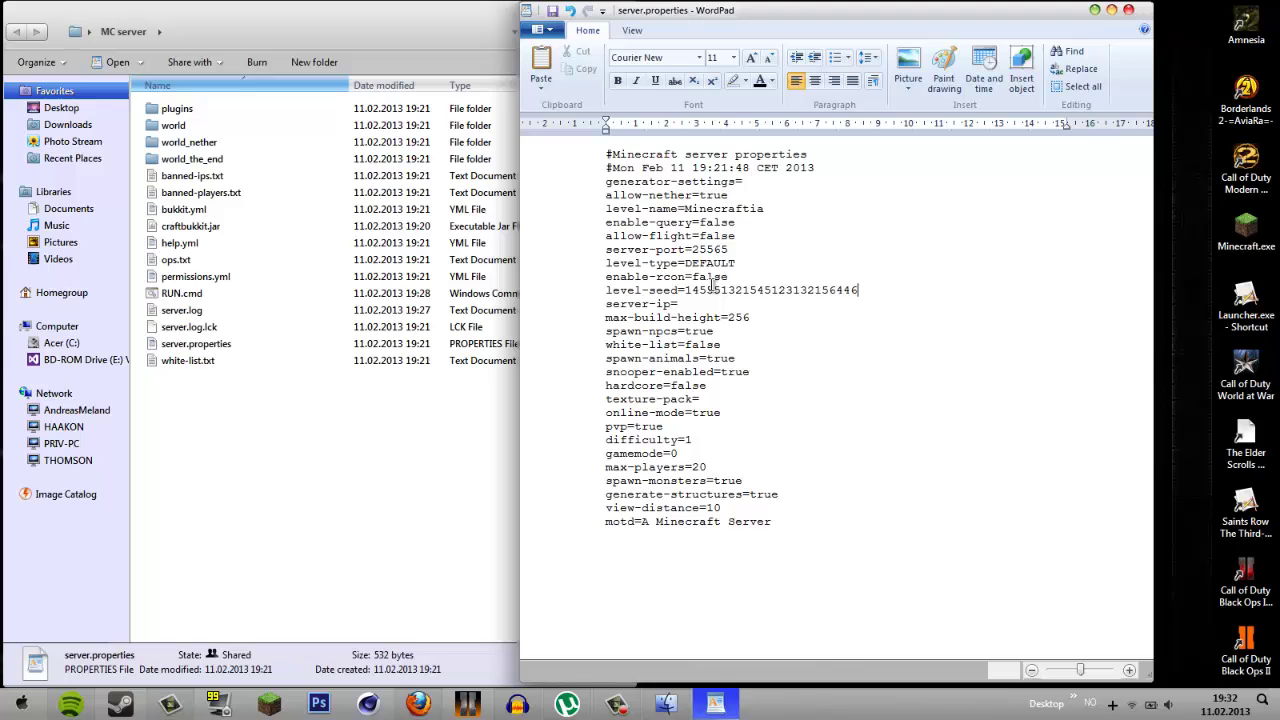
type("464848978979798465131556")
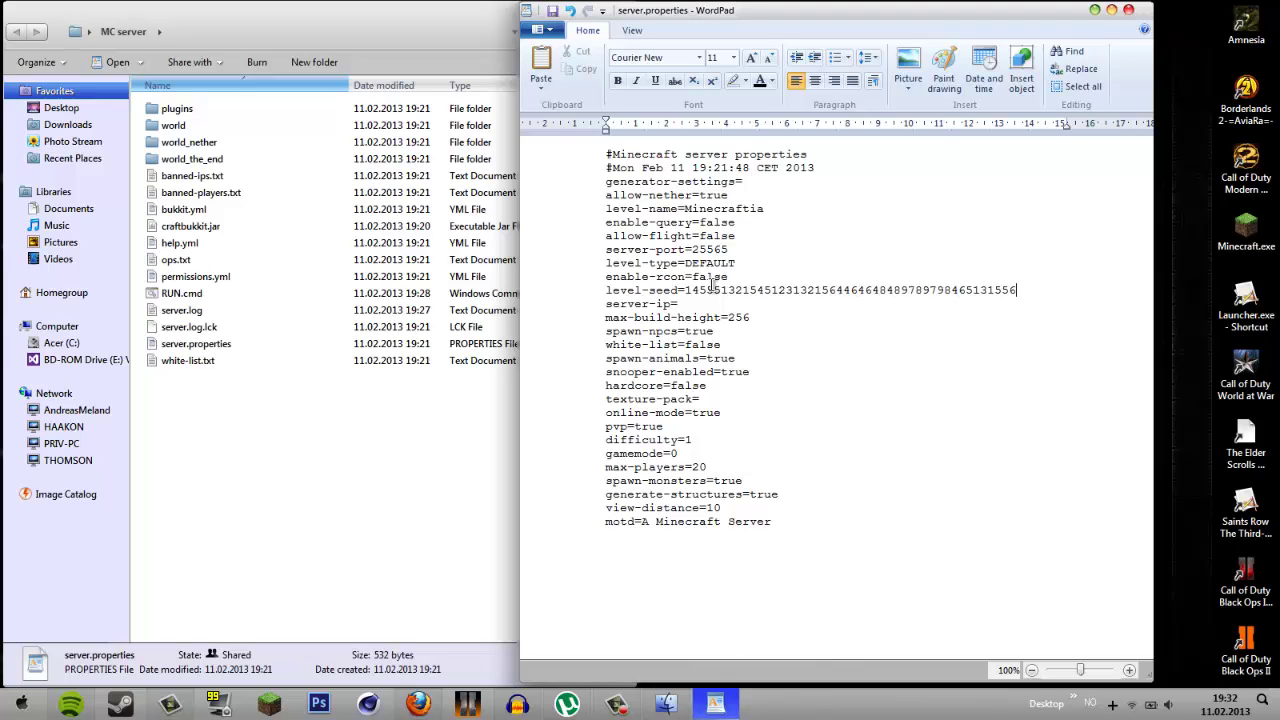
left_click(706, 303)
left_click(775, 317)
key("BackSpace")
key("BackSpace")
key("BackSpace")
type("500")
left_click(728, 338)
left_click_drag(721, 345, 614, 344)
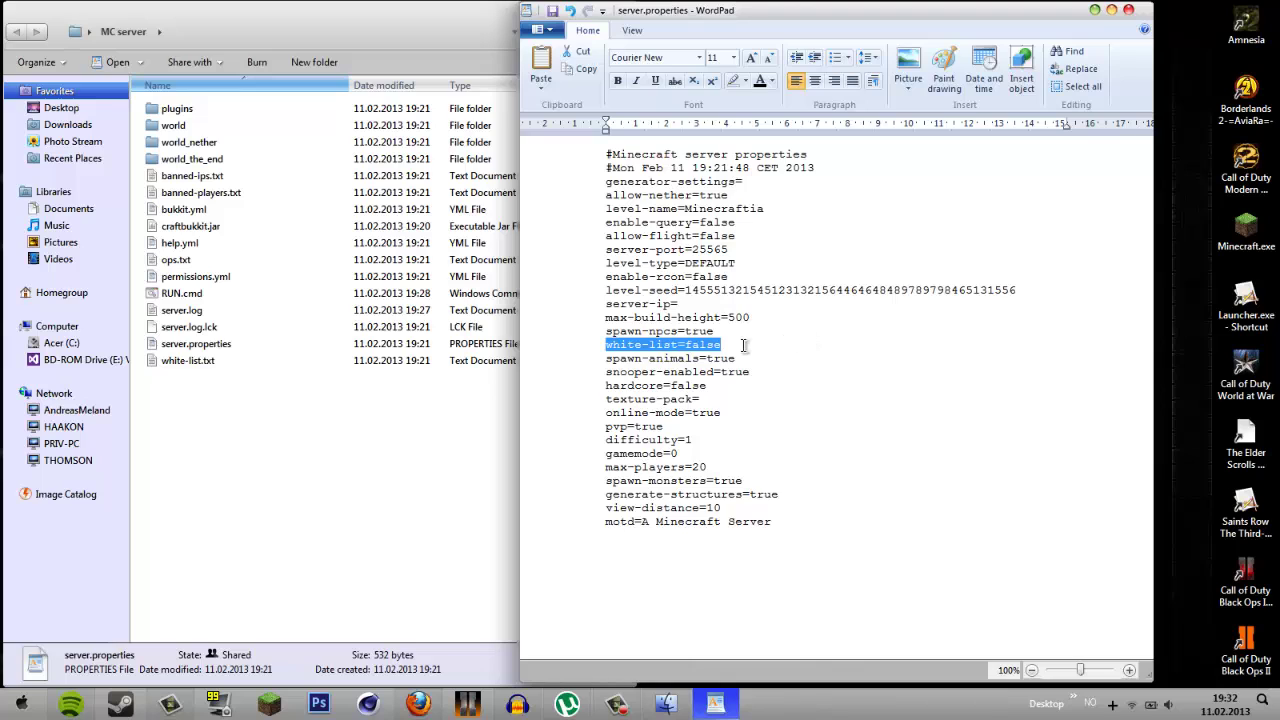
left_click(744, 346)
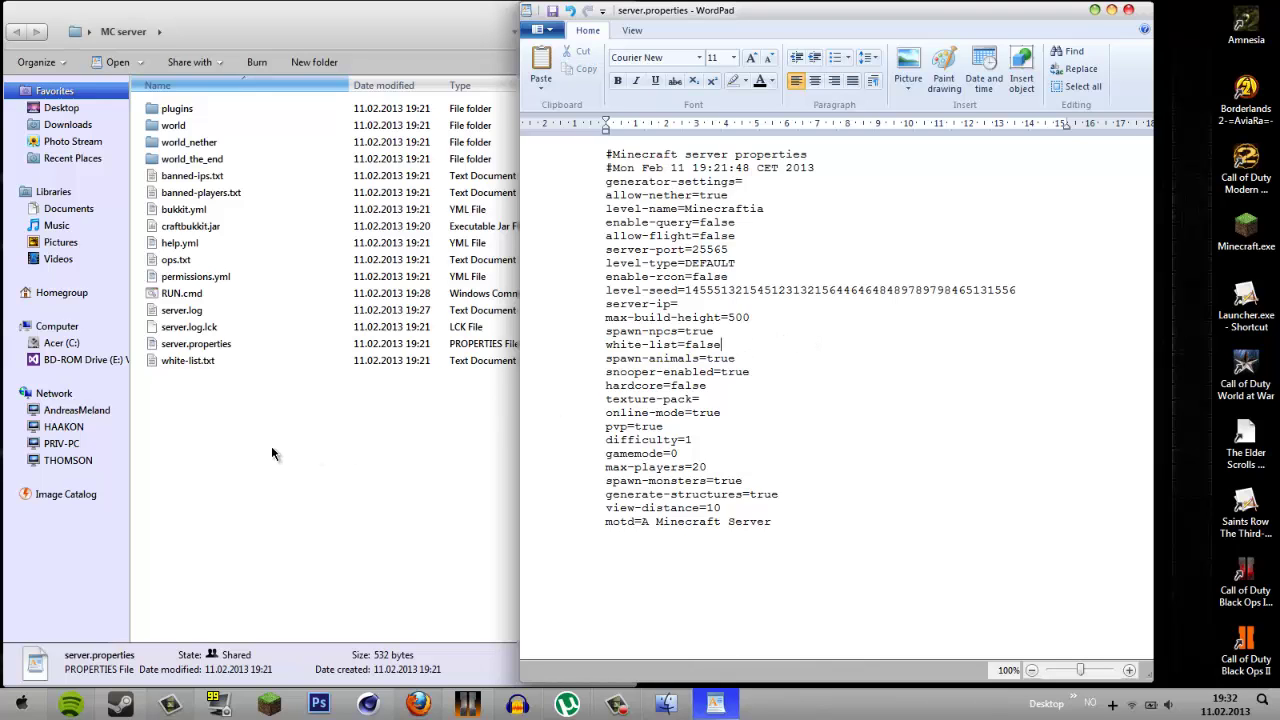
left_click(222, 398)
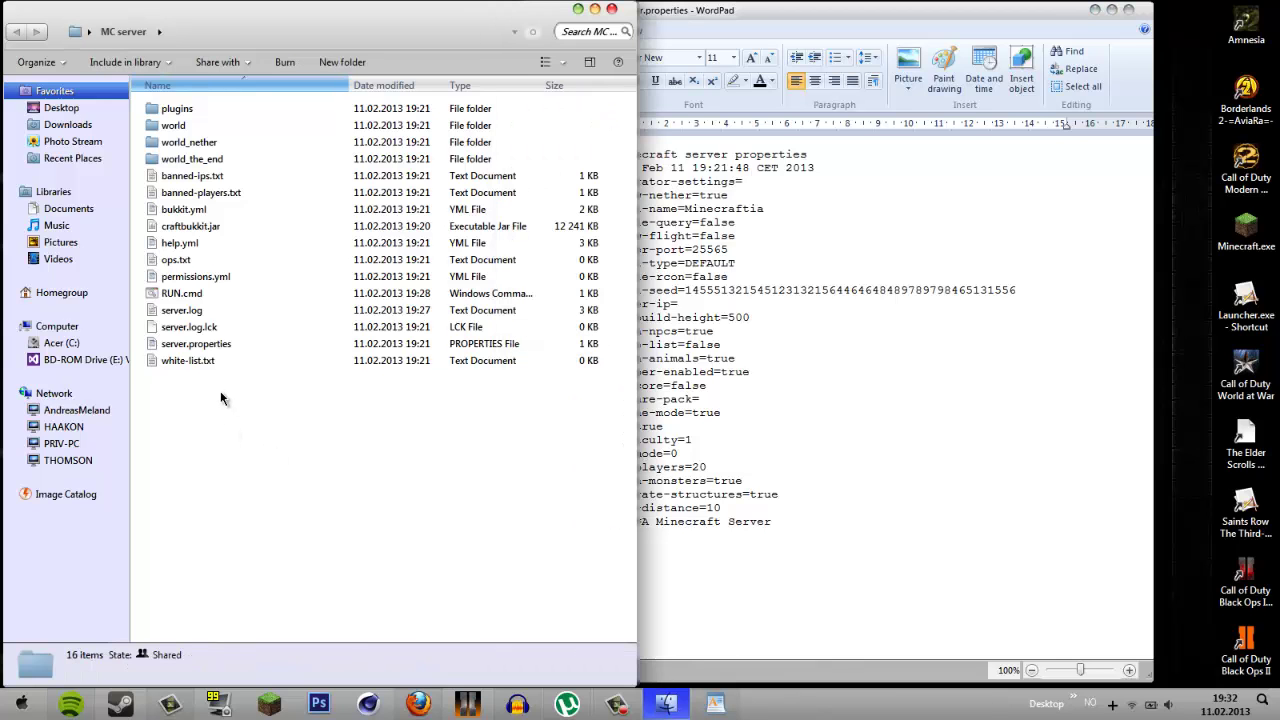
double_click(215, 362)
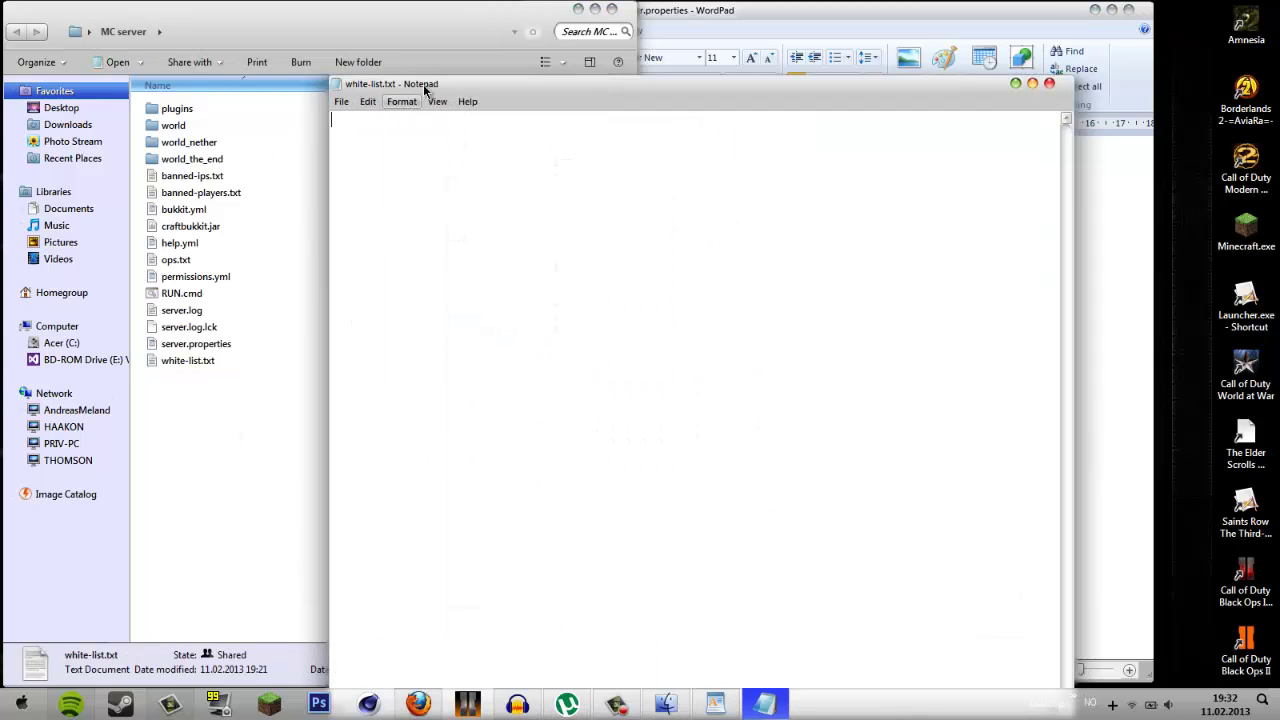
left_click_drag(423, 84, 409, 65)
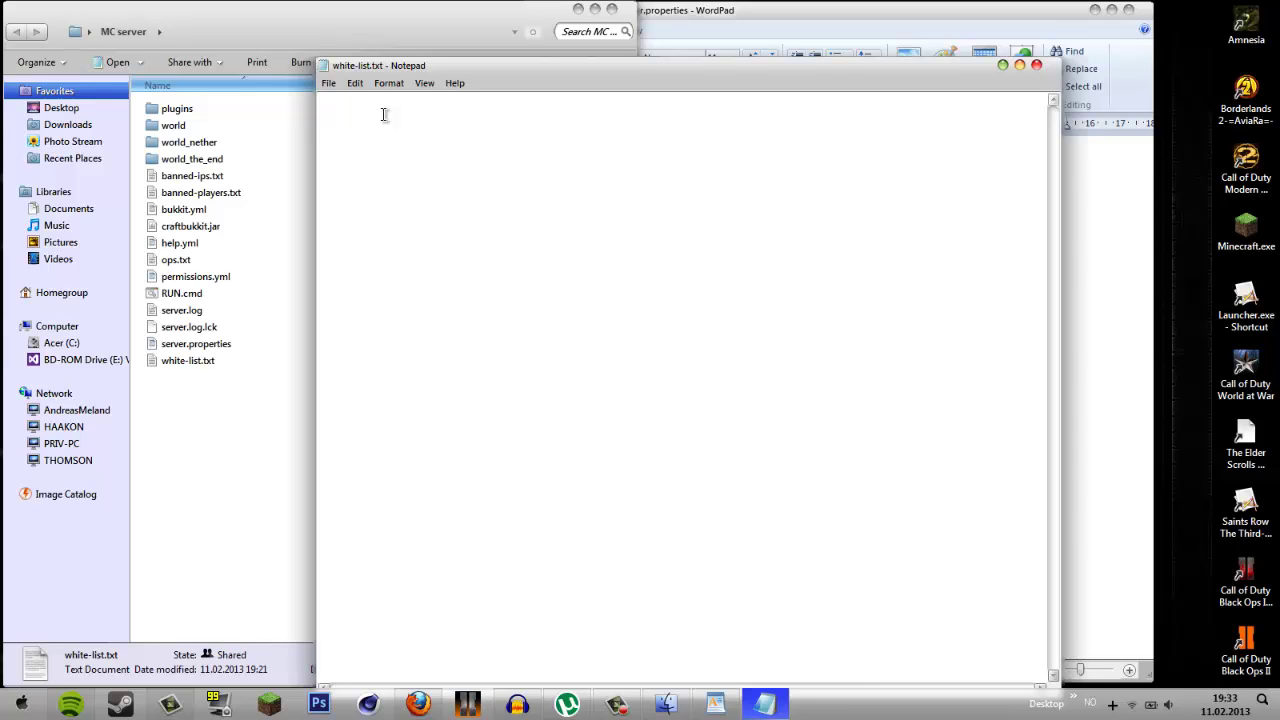
type("EmilZEL")
left_click_drag(399, 115, 234, 100)
key("BackSpace")
left_click(1036, 64)
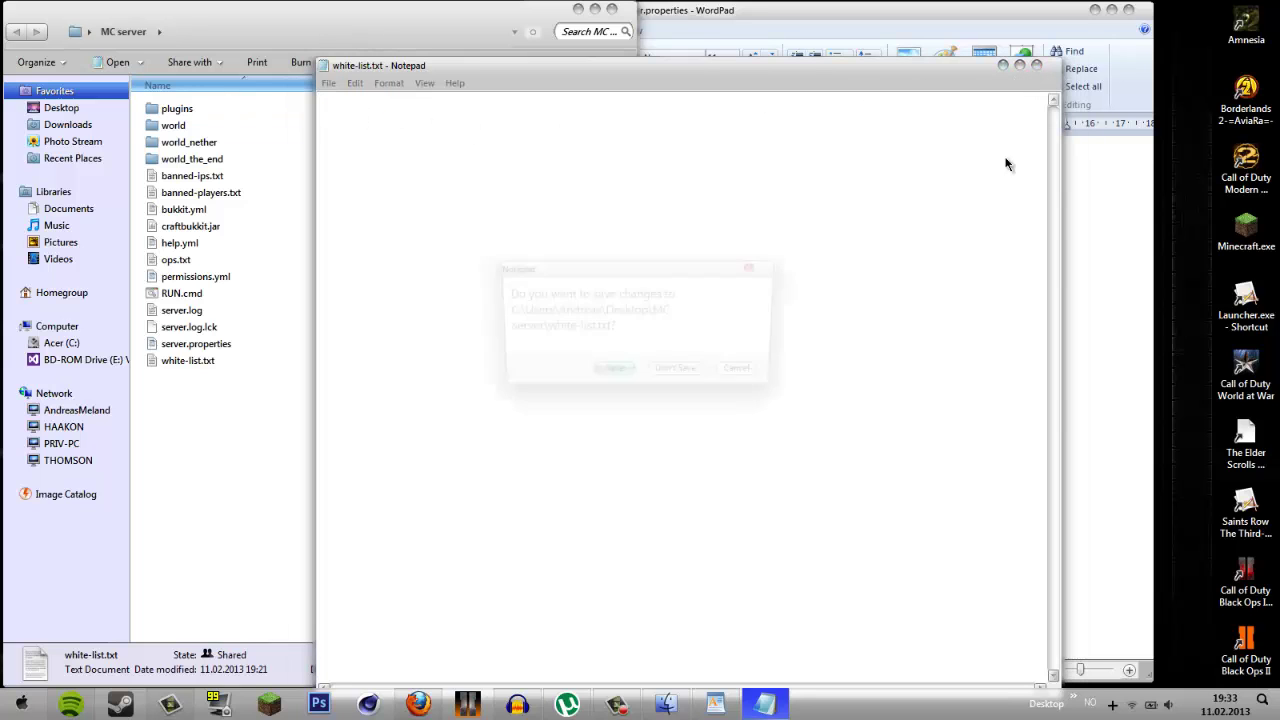
left_click(679, 373)
- View the LB Photo Realism Pack page in Firefox, then place the cursor near the texture-pack line
left_click(783, 397)
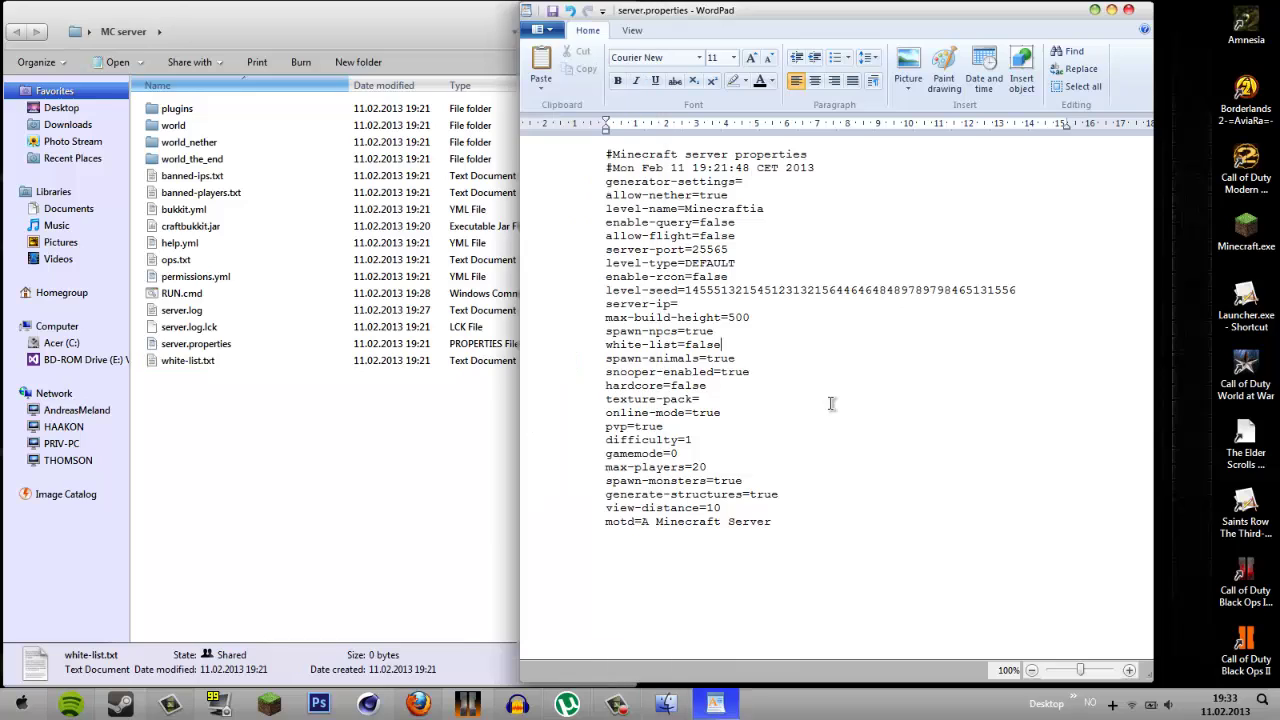
left_click(764, 361)
left_click(418, 703)
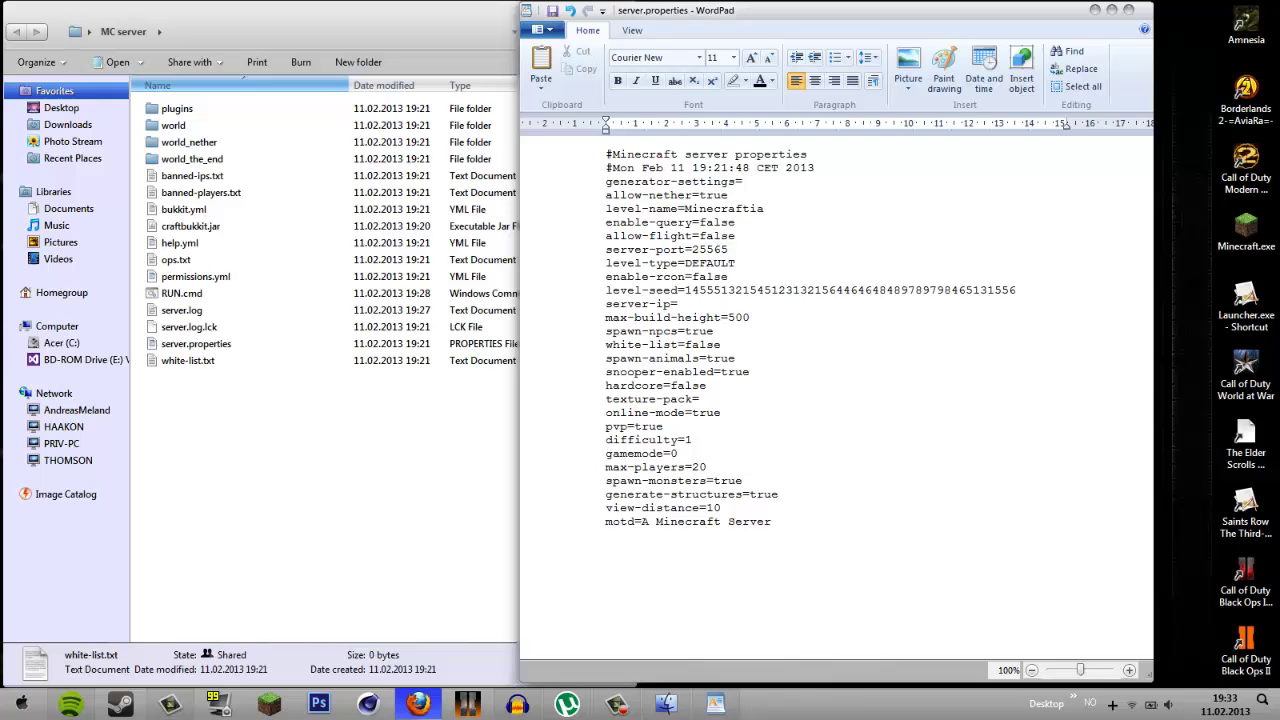
left_click(719, 380)
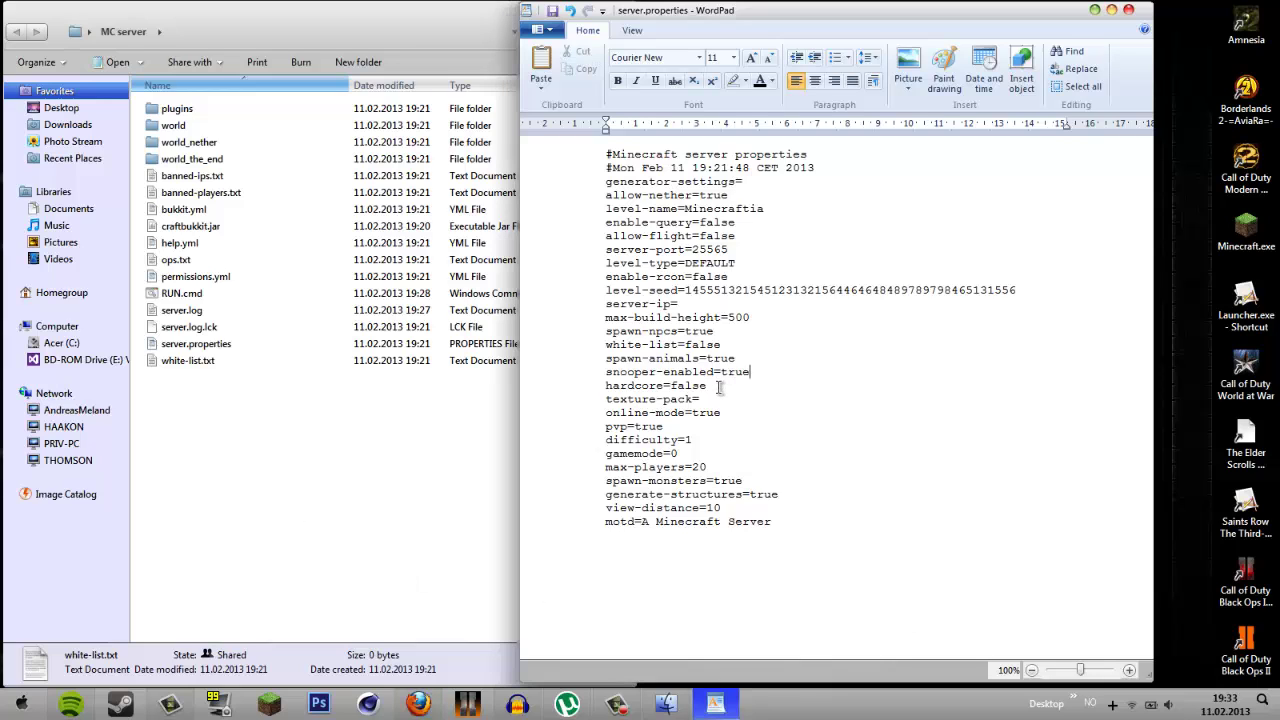
left_click(718, 387)
- Scroll the LB Photo Realism Pack 256x256 page to its Download box, cursor left at texture-pack=
left_click(705, 400)
left_click(380, 142)
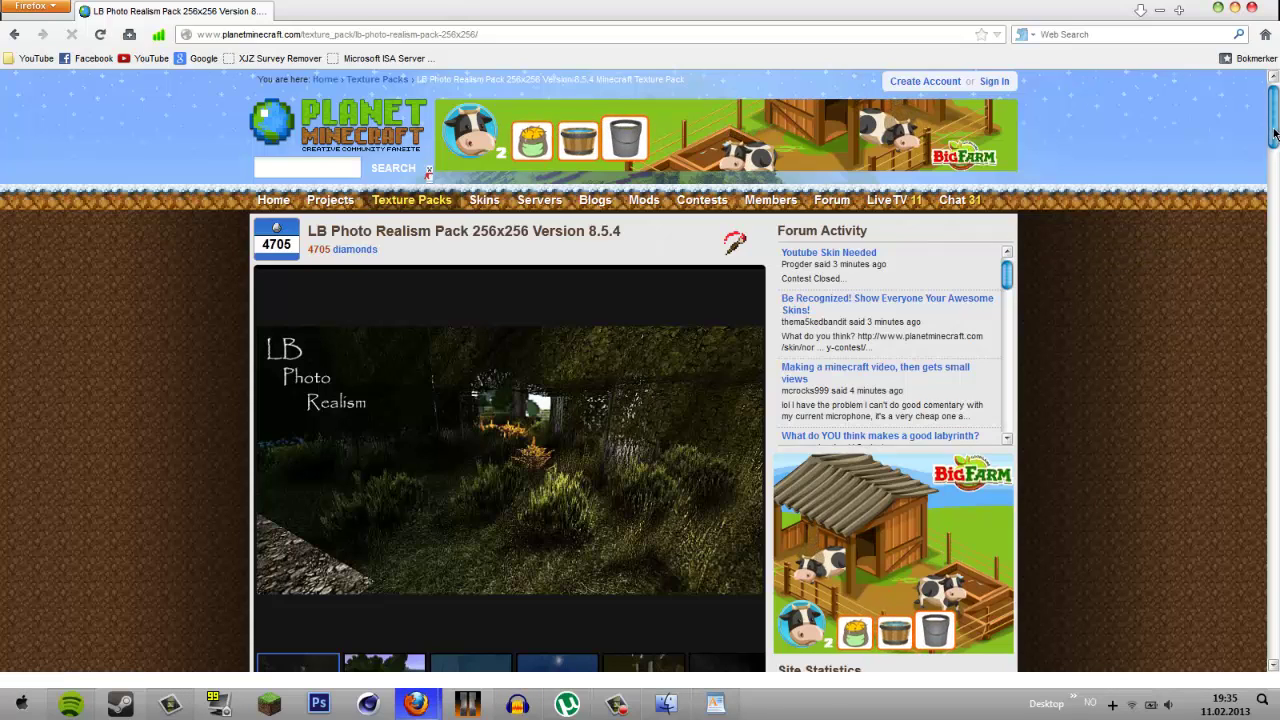
scroll(1114, 281, "down", 5)
scroll(1114, 281, "down", 3)
scroll(1114, 281, "up", 1)
scroll(1114, 281, "down", 2)
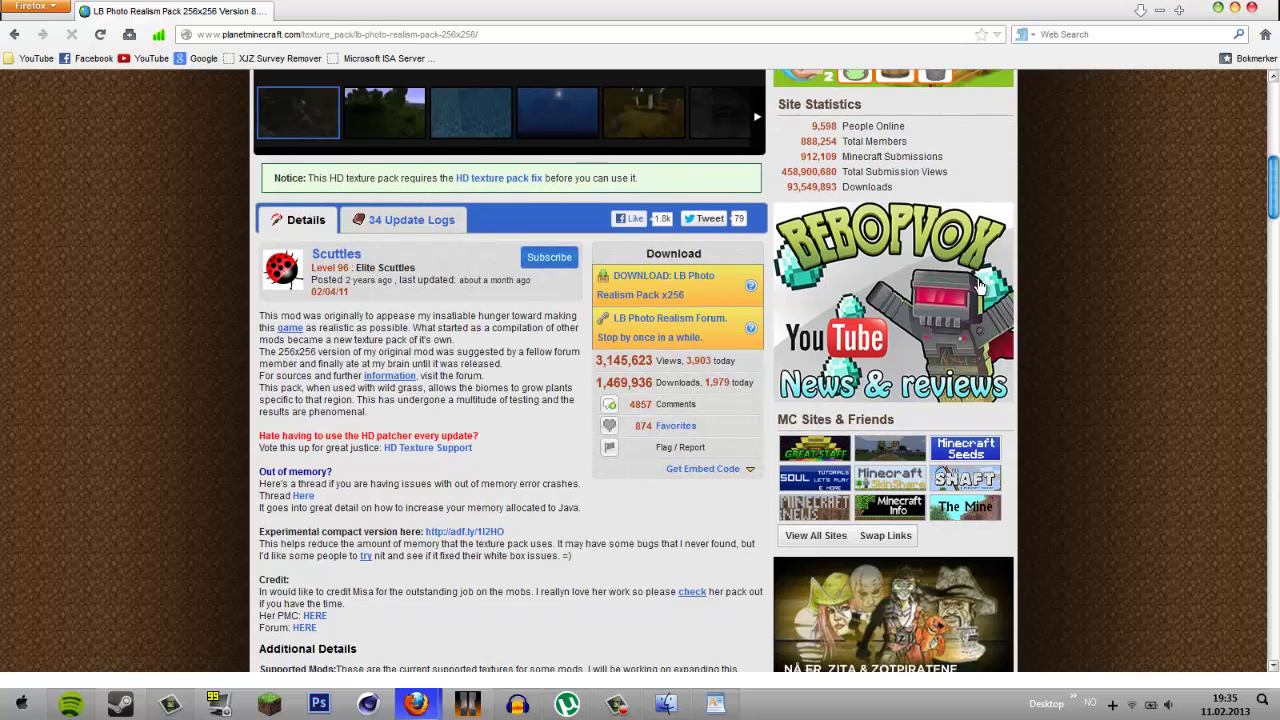
left_click(716, 703)
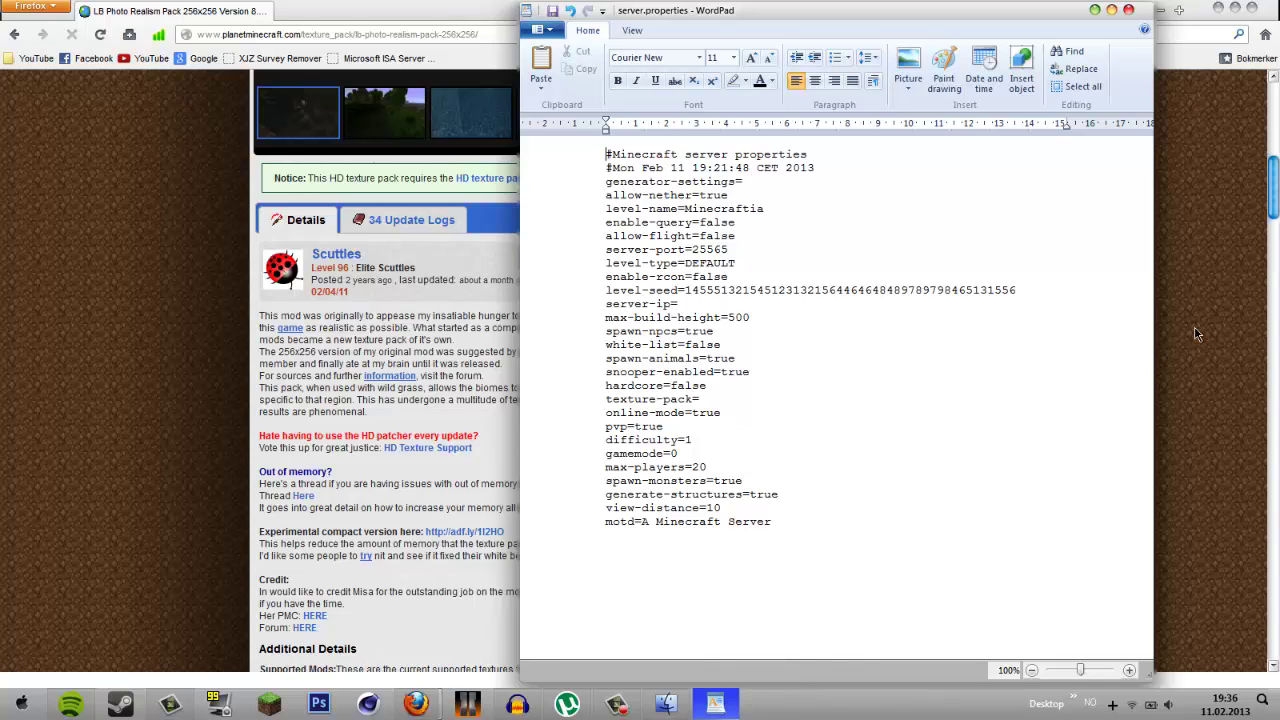
left_click(722, 398)
left_click(1177, 343)
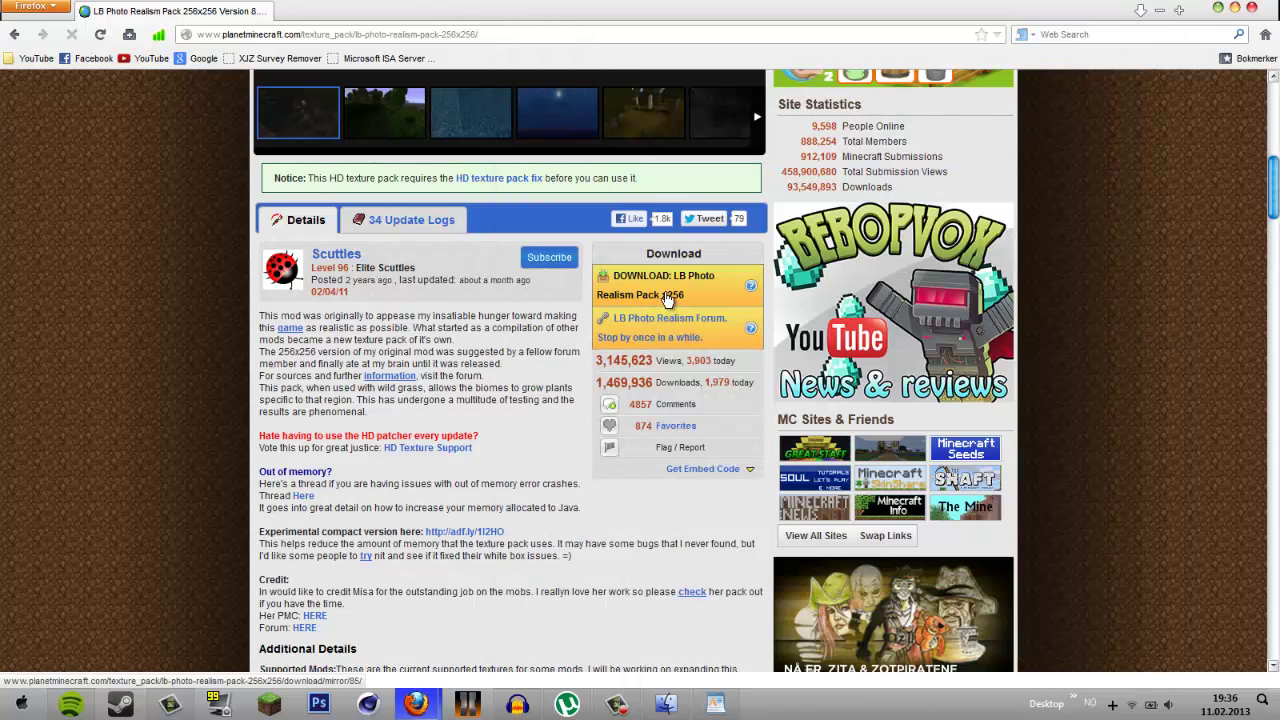
- Follow the DOWNLOAD link to MediaFire and copy the link for LB Photo Realism x256 8.5.4.zip
left_click(667, 297)
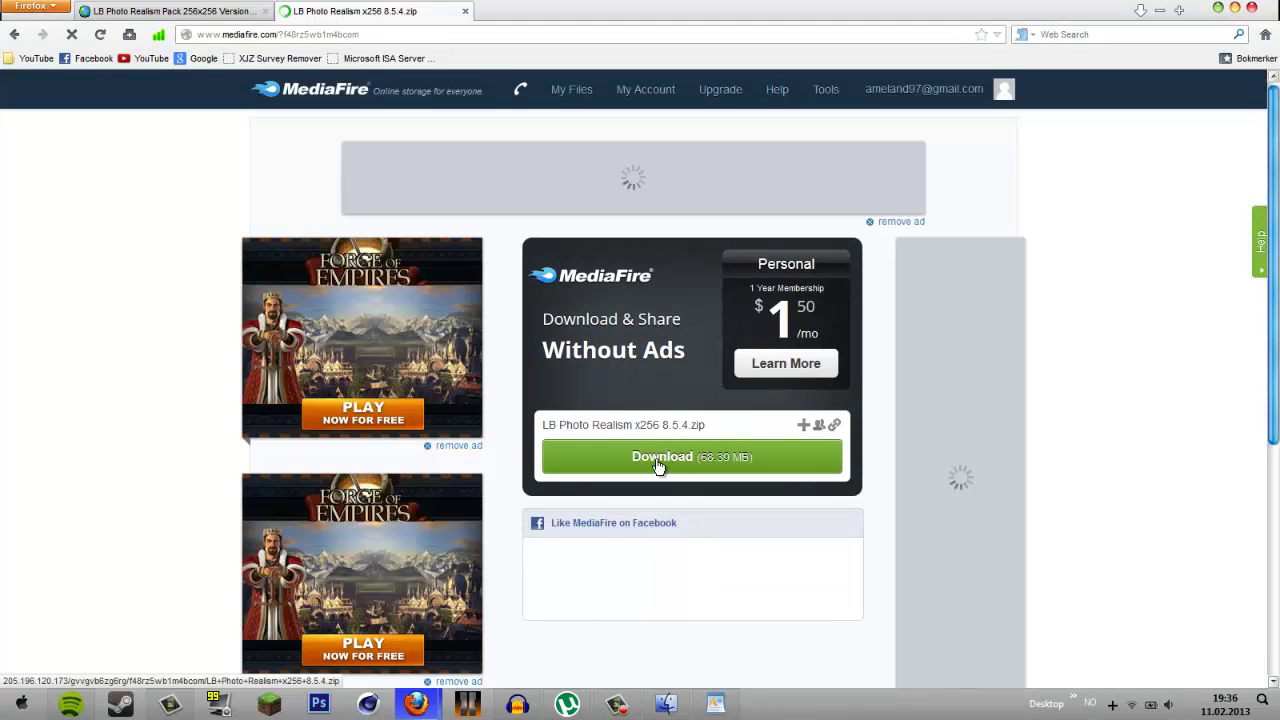
left_click(656, 458)
right_click(679, 464)
right_click(633, 488)
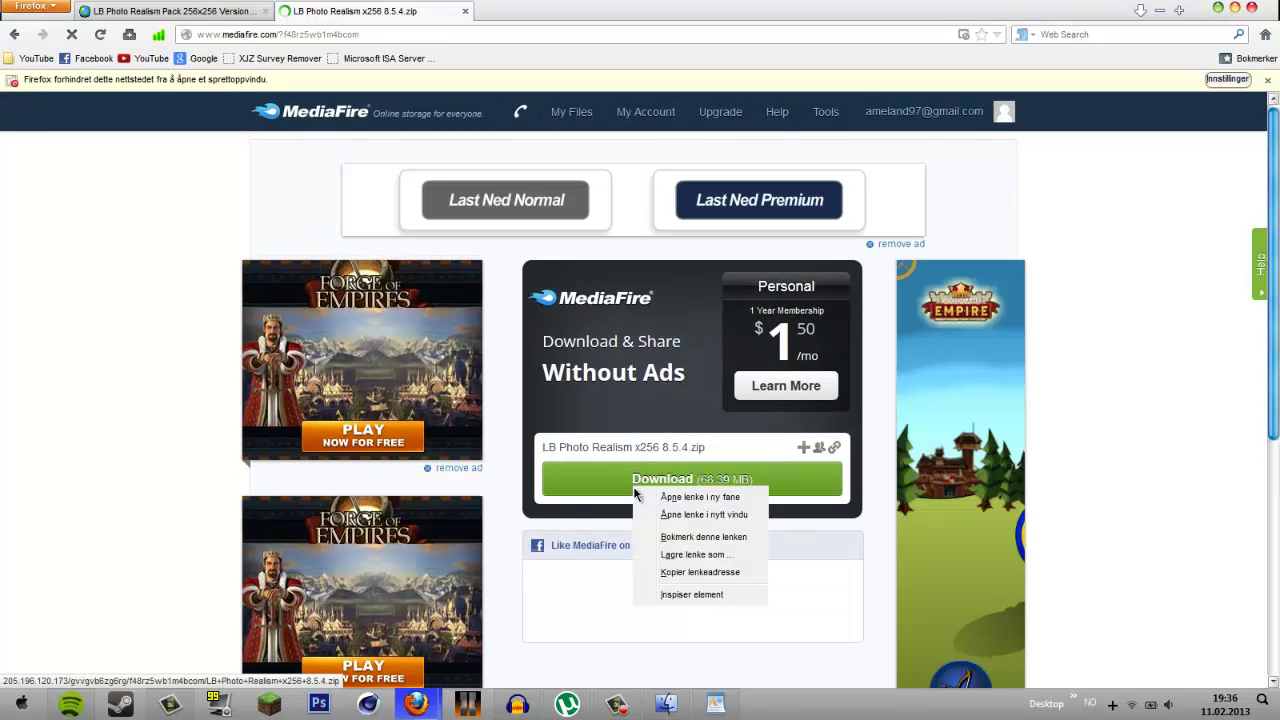
left_click(710, 573)
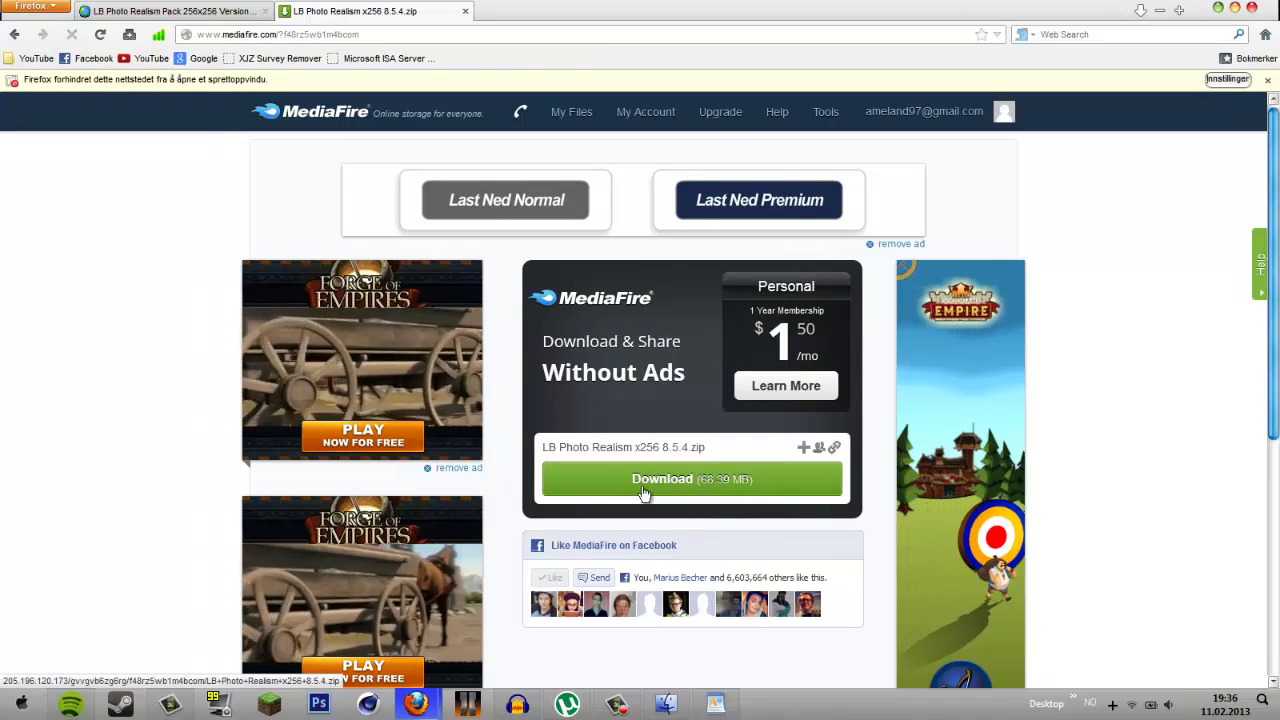
left_click(140, 11)
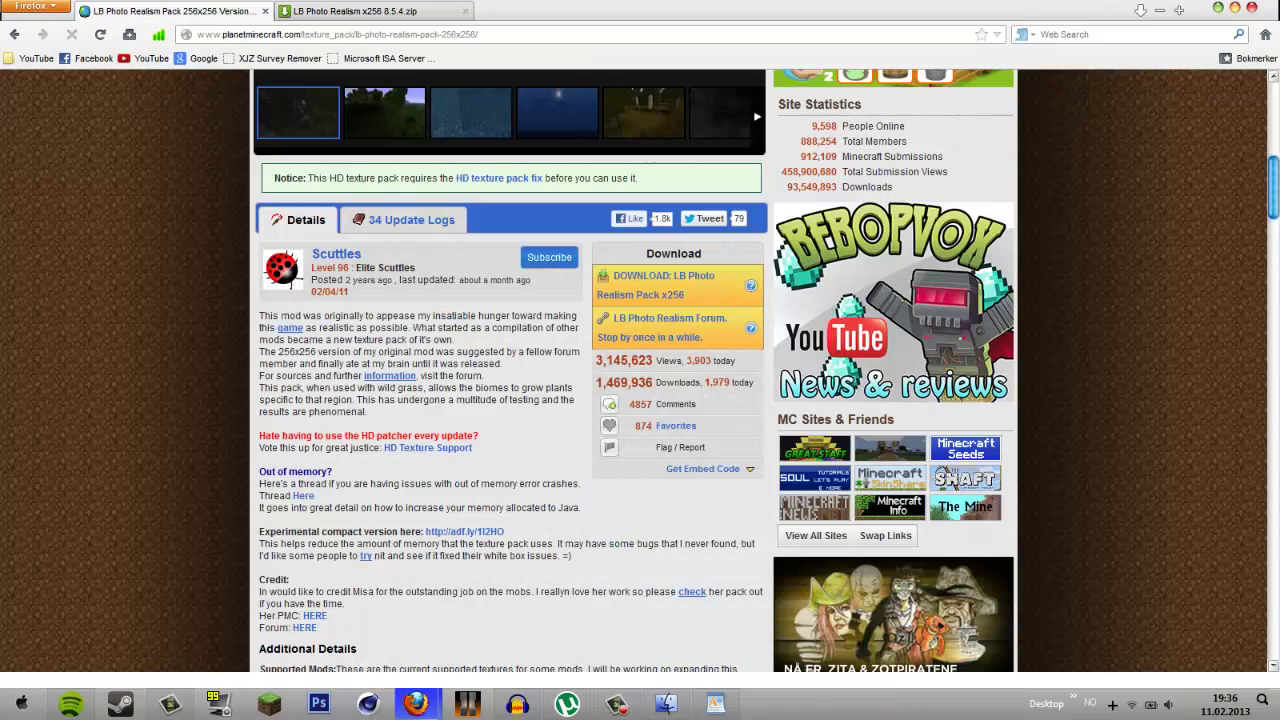
left_click(698, 708)
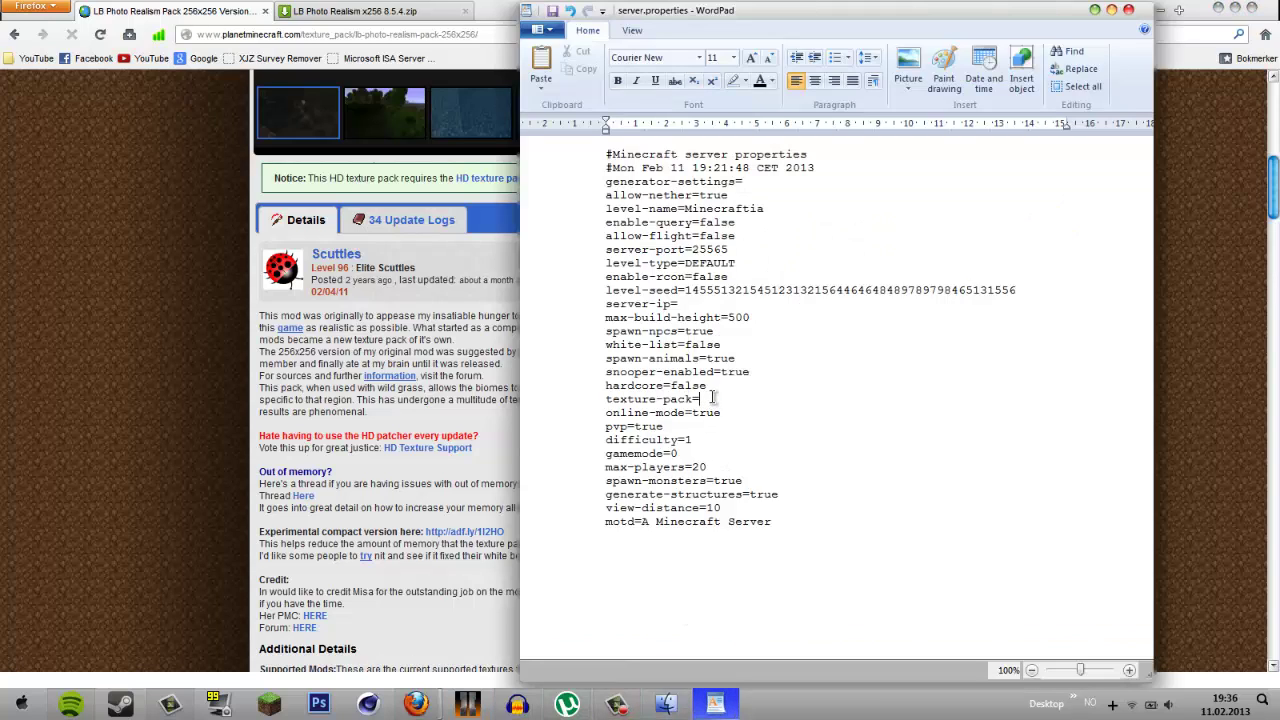
- Paste the MediaFire URL after texture-pack=, maximize WordPad, and select the pasted address
type("http://205.196.120.173/gvvgvb6zg6rg/f48rz5wb1m4bcom/LB+Photo+Realism+x256+8.5.4.zip")
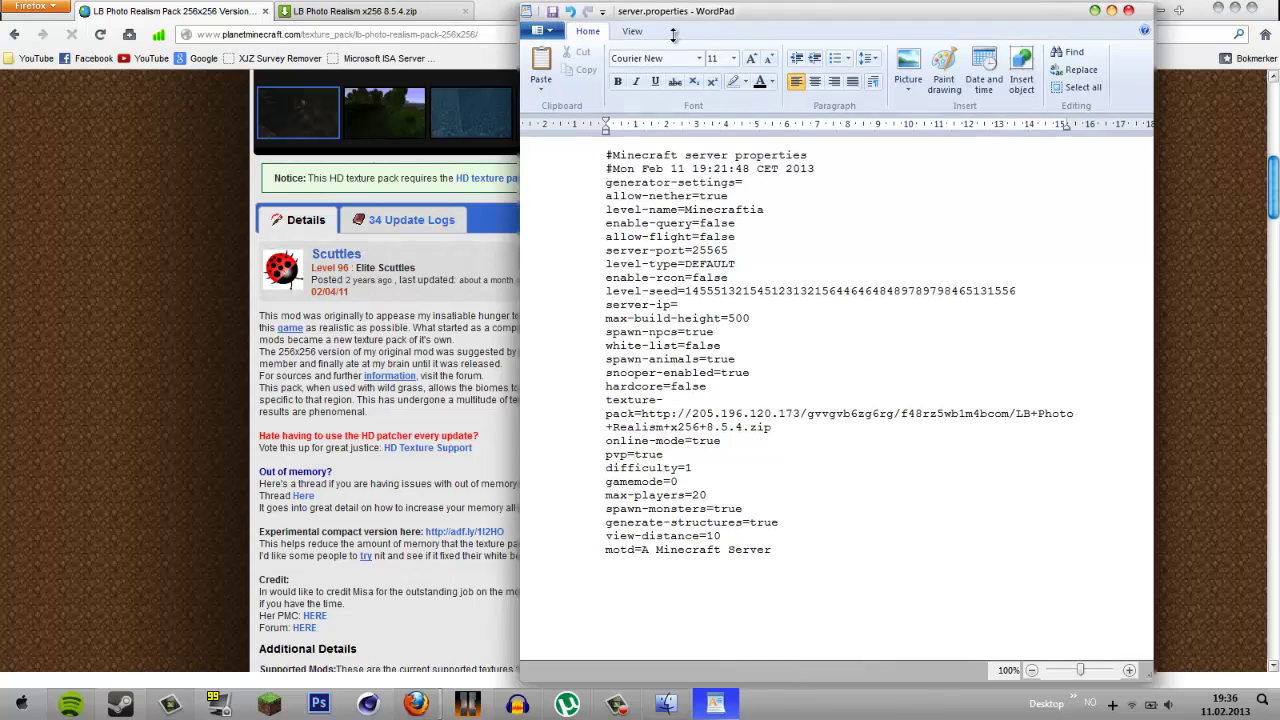
key("super+Left")
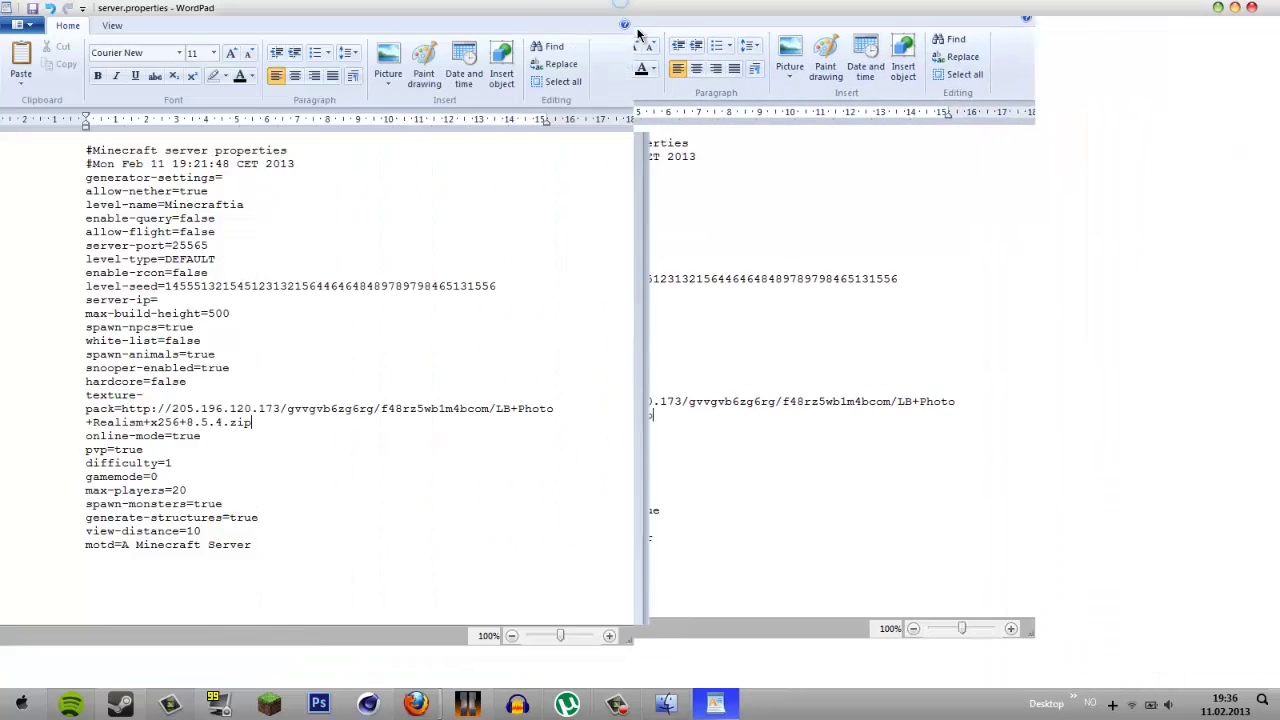
key("super+Up")
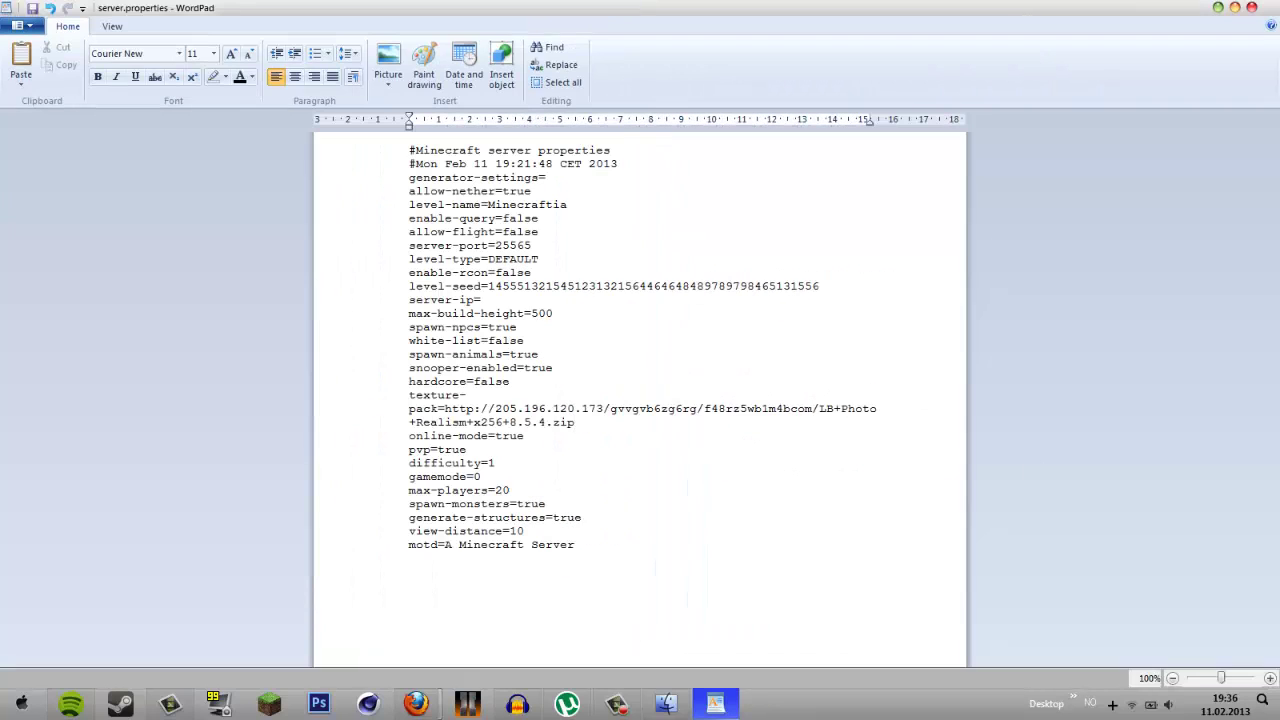
key("alt+Tab")
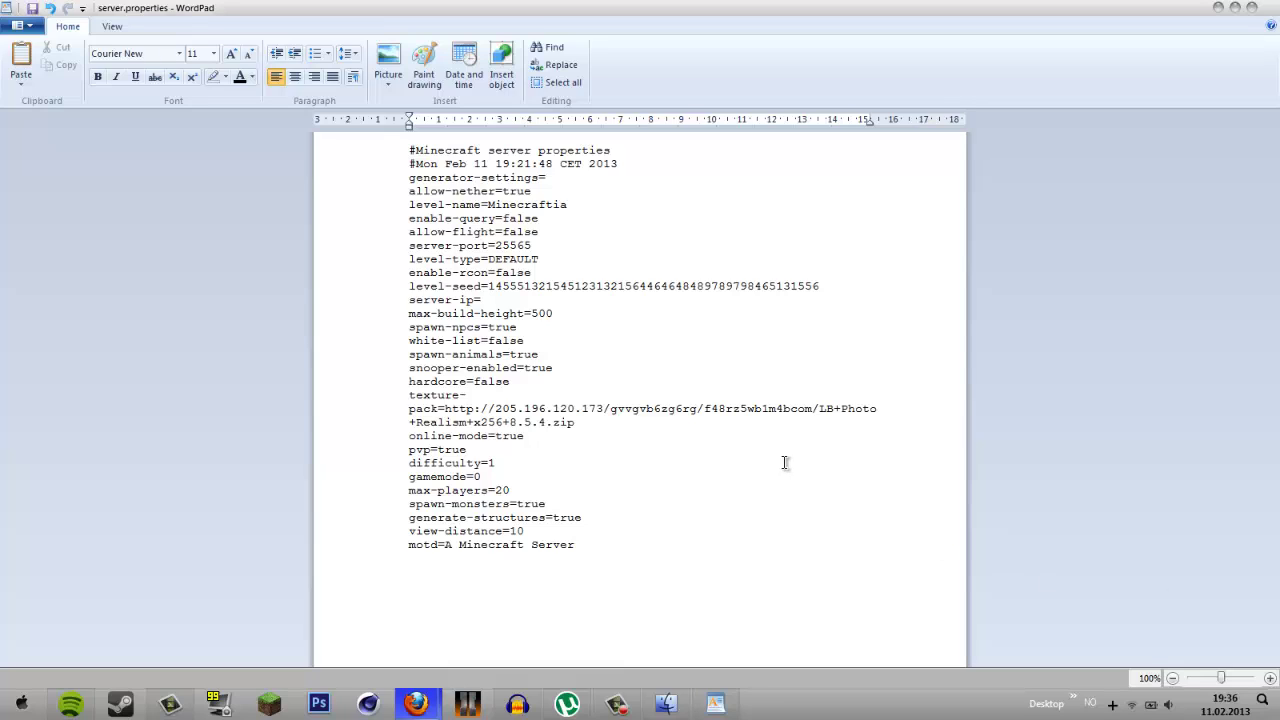
left_click(576, 422)
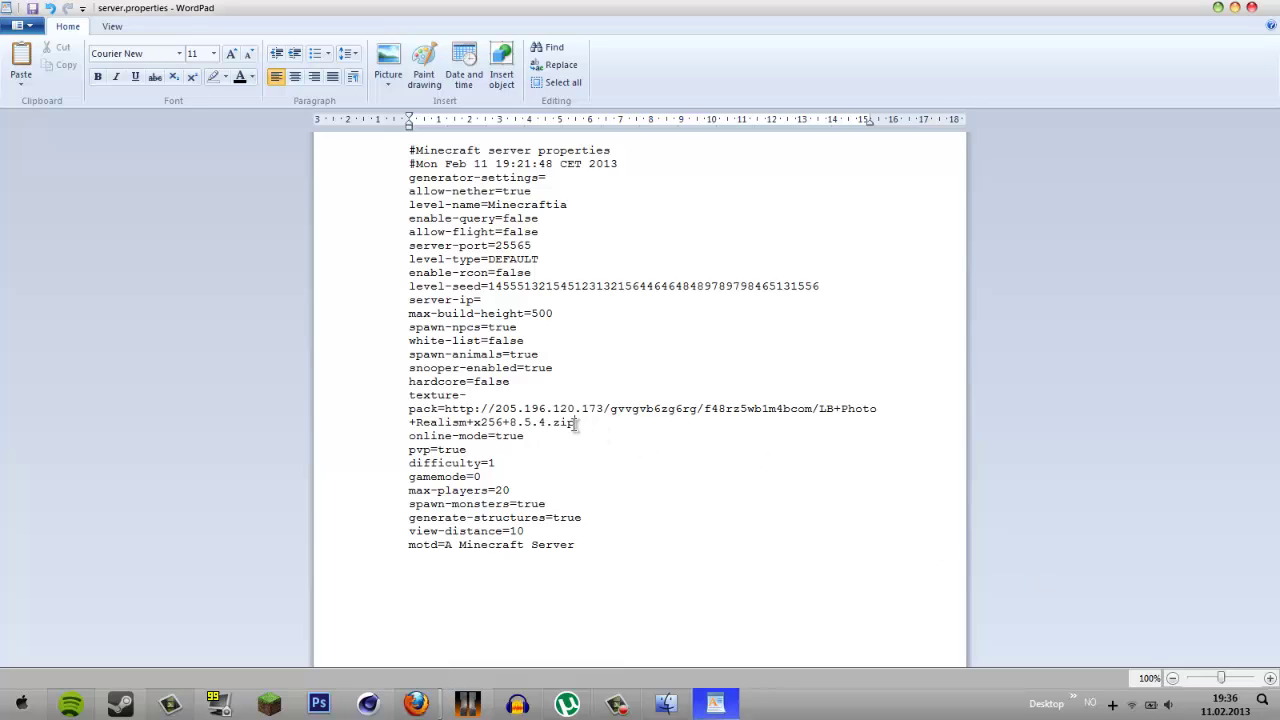
left_click(471, 419, "shift")
left_click(445, 408, "shift")
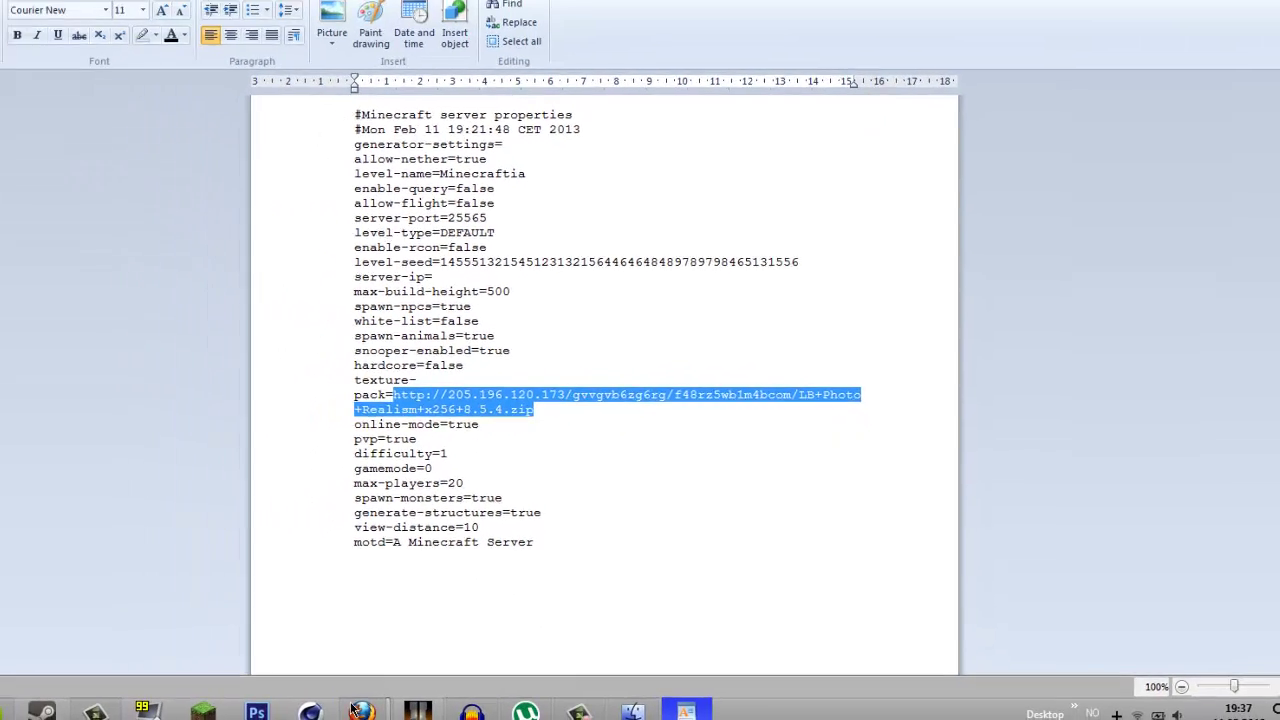
mouse_move(362, 710)
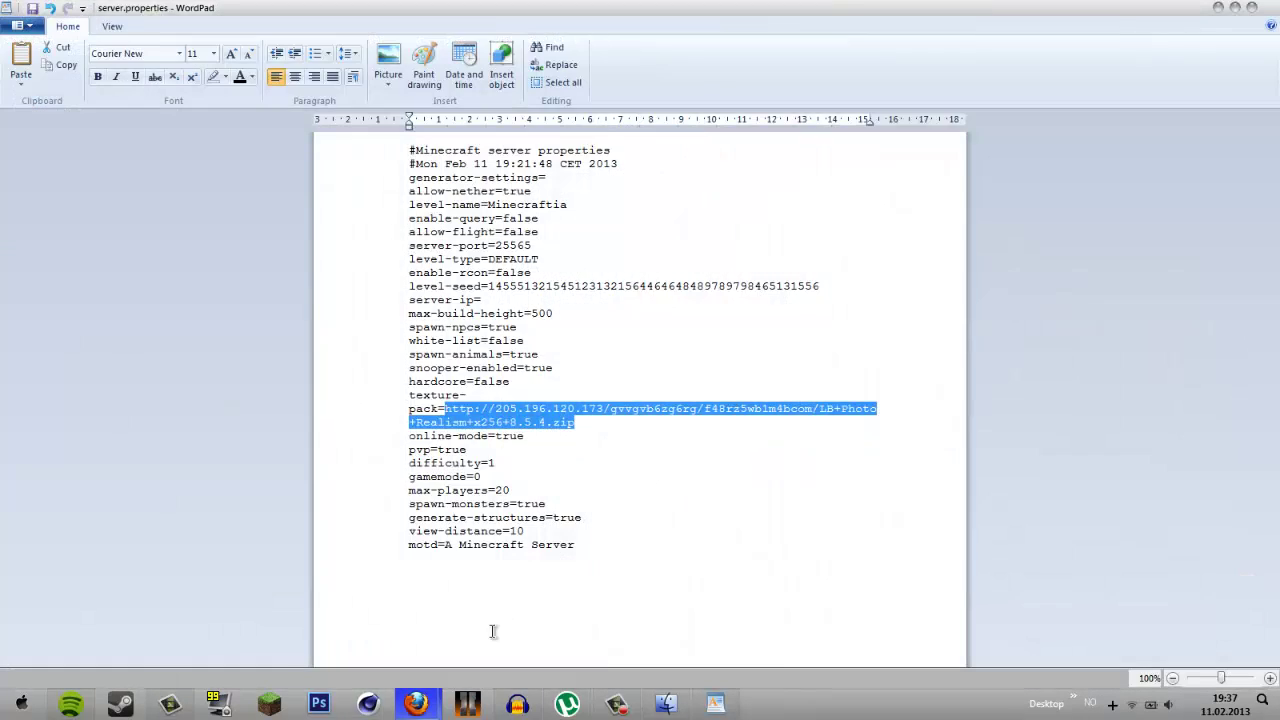
- Close the MediaFire download tab and exit Firefox, returning to server.properties in WordPad
mouse_move(417, 710)
left_click(482, 621)
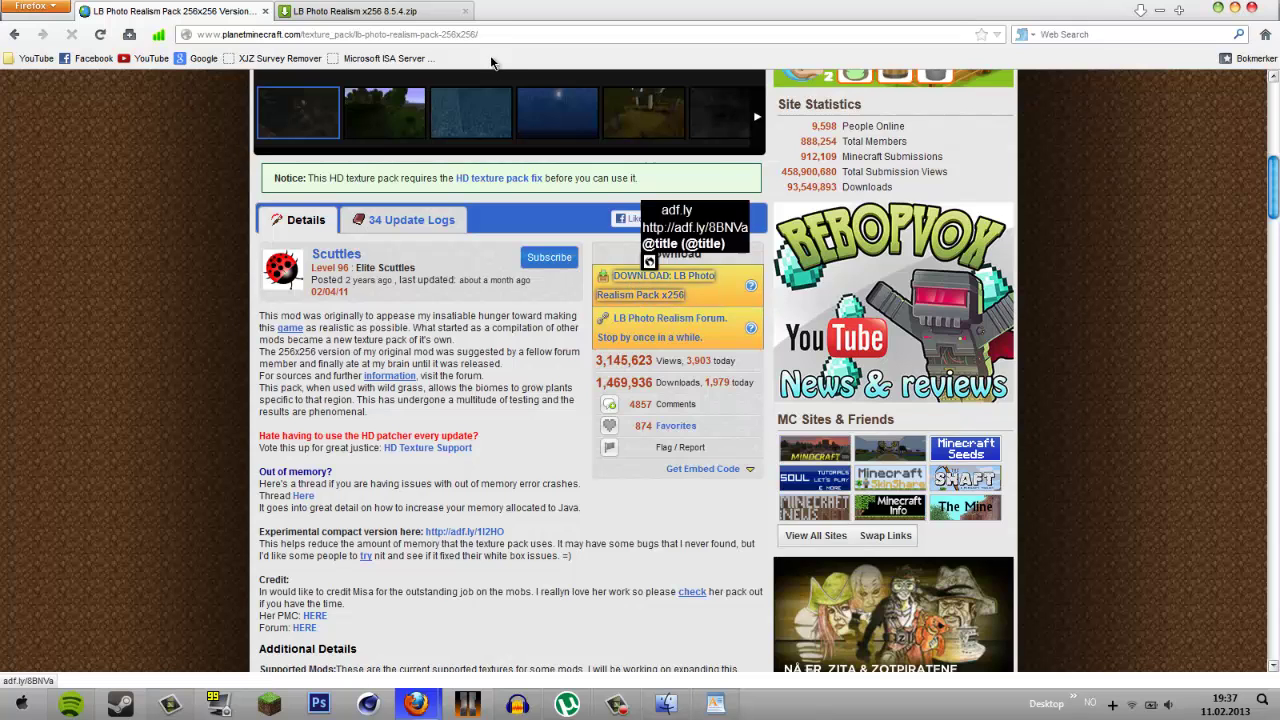
key("ctrl+Tab")
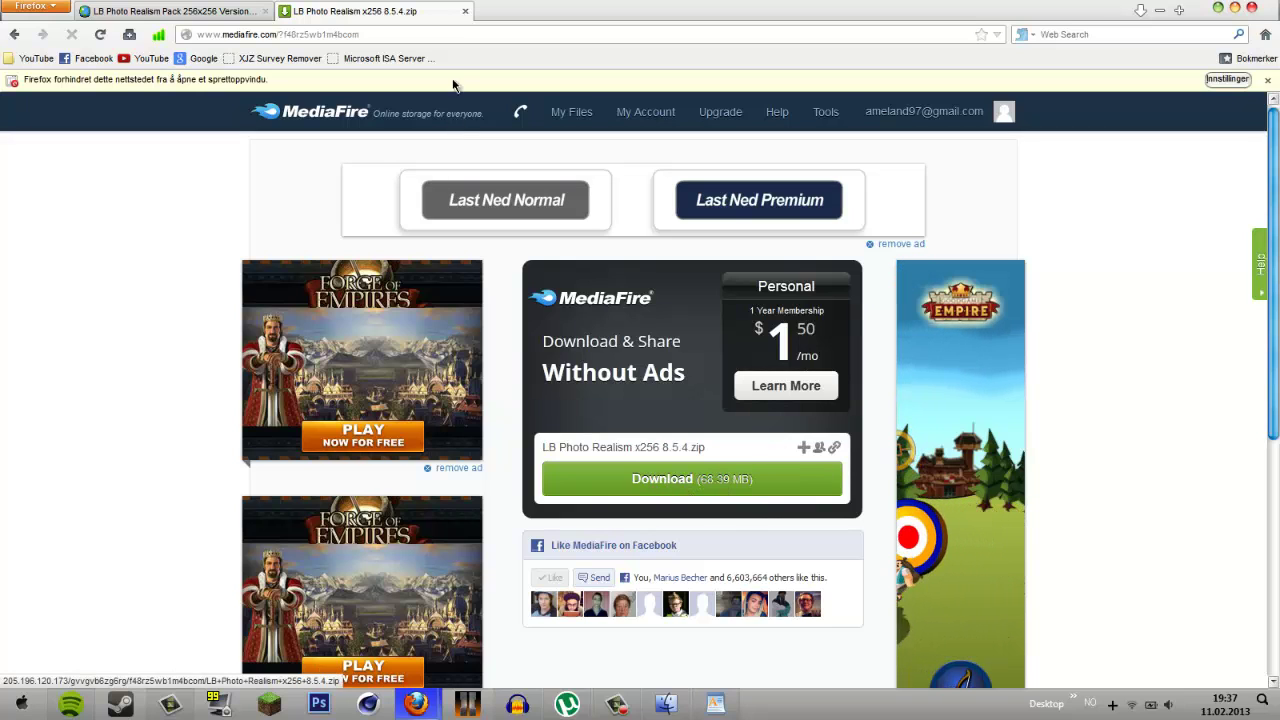
left_click(464, 12)
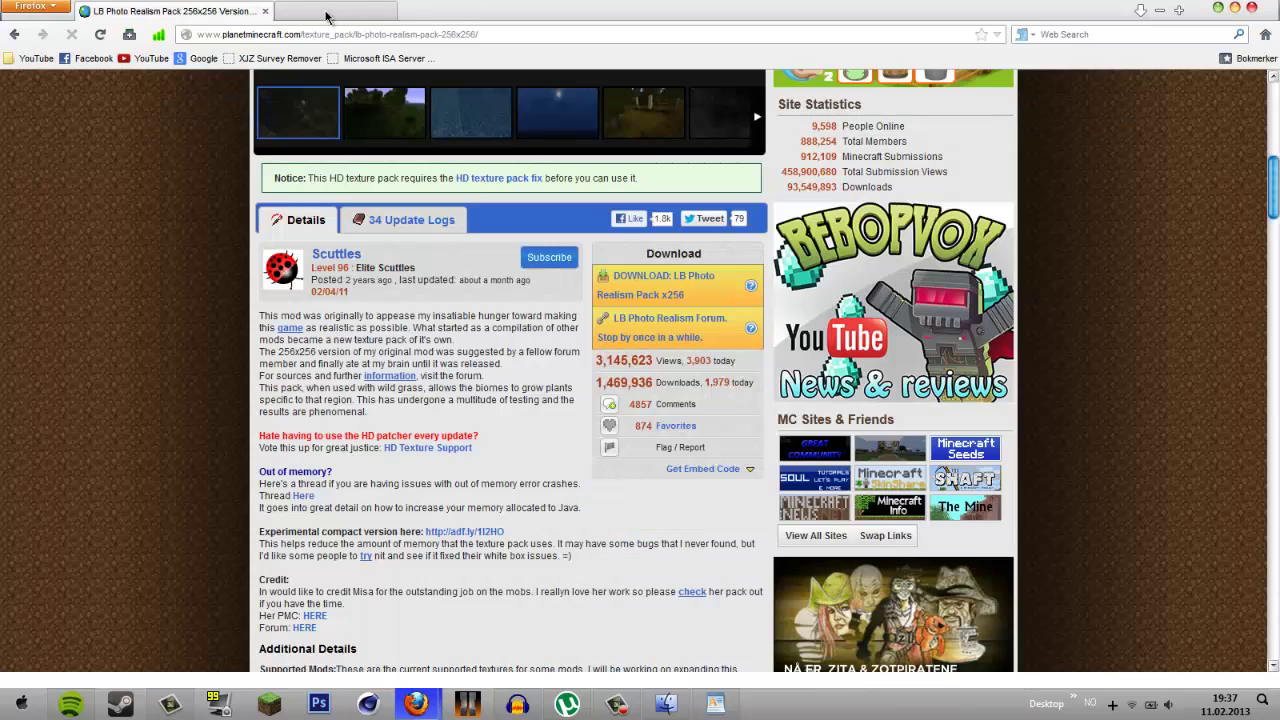
left_click(1250, 9)
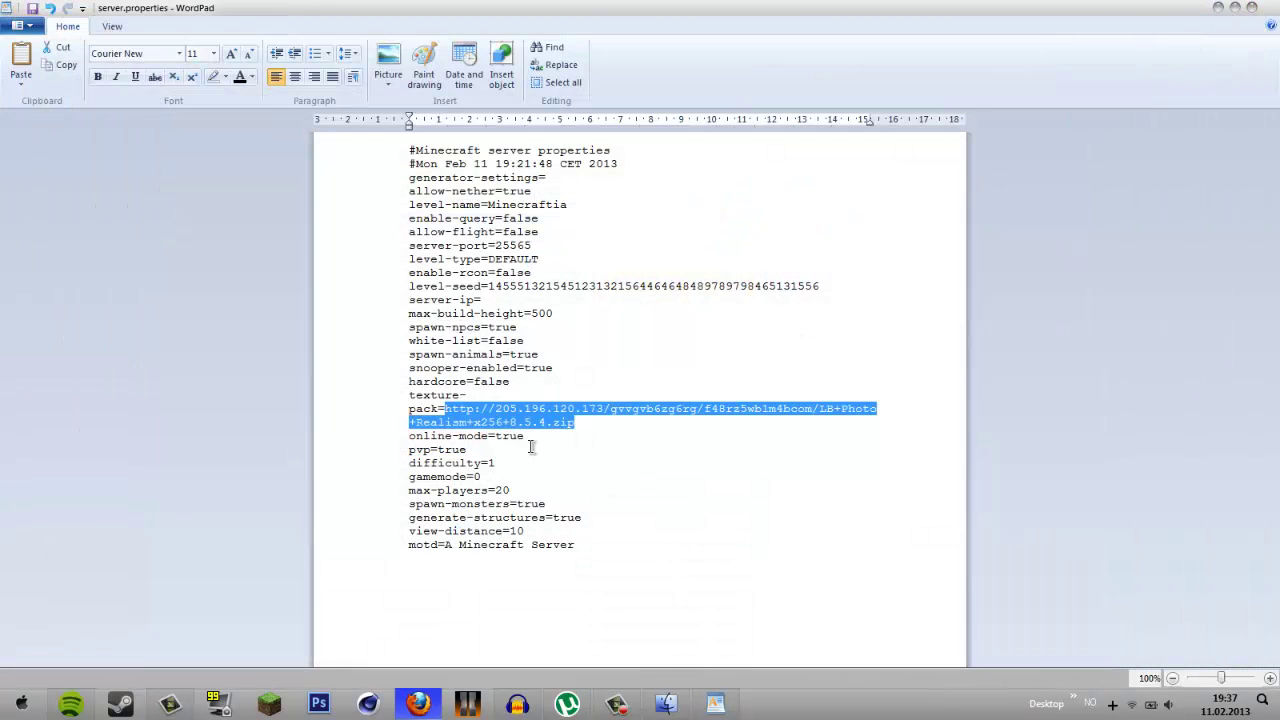
left_click(541, 432)
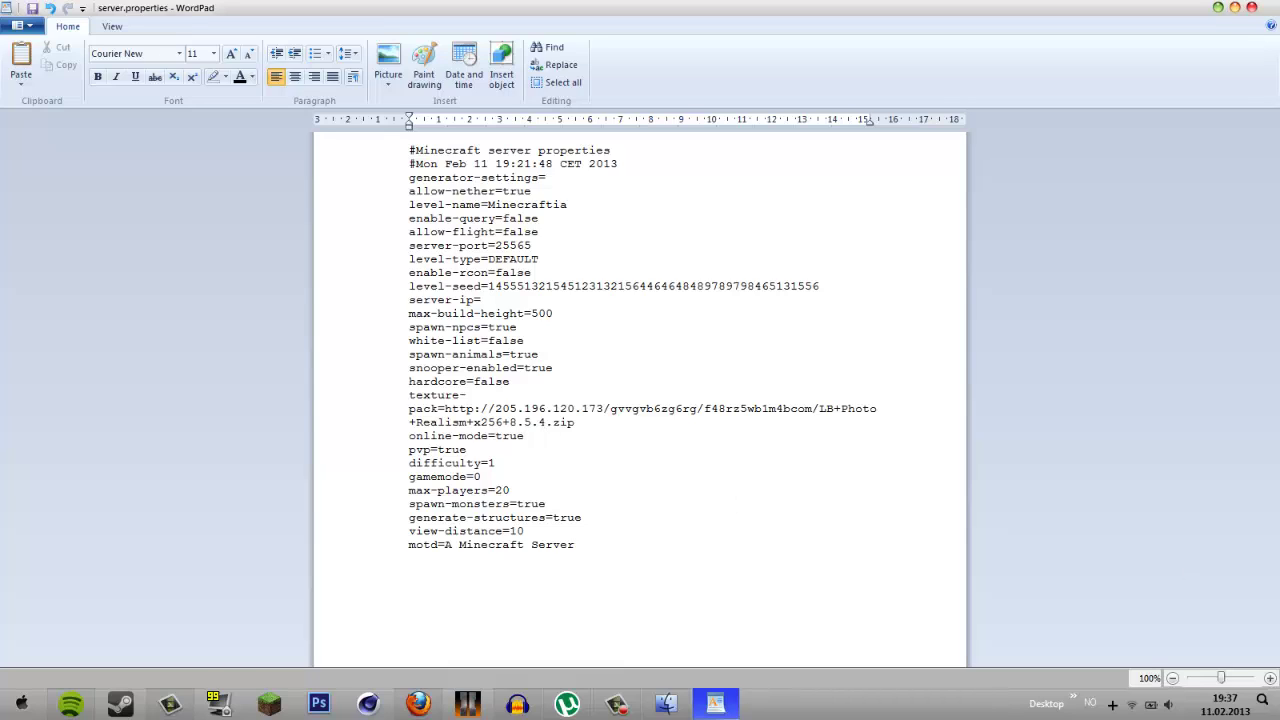
key("alt+Tab")
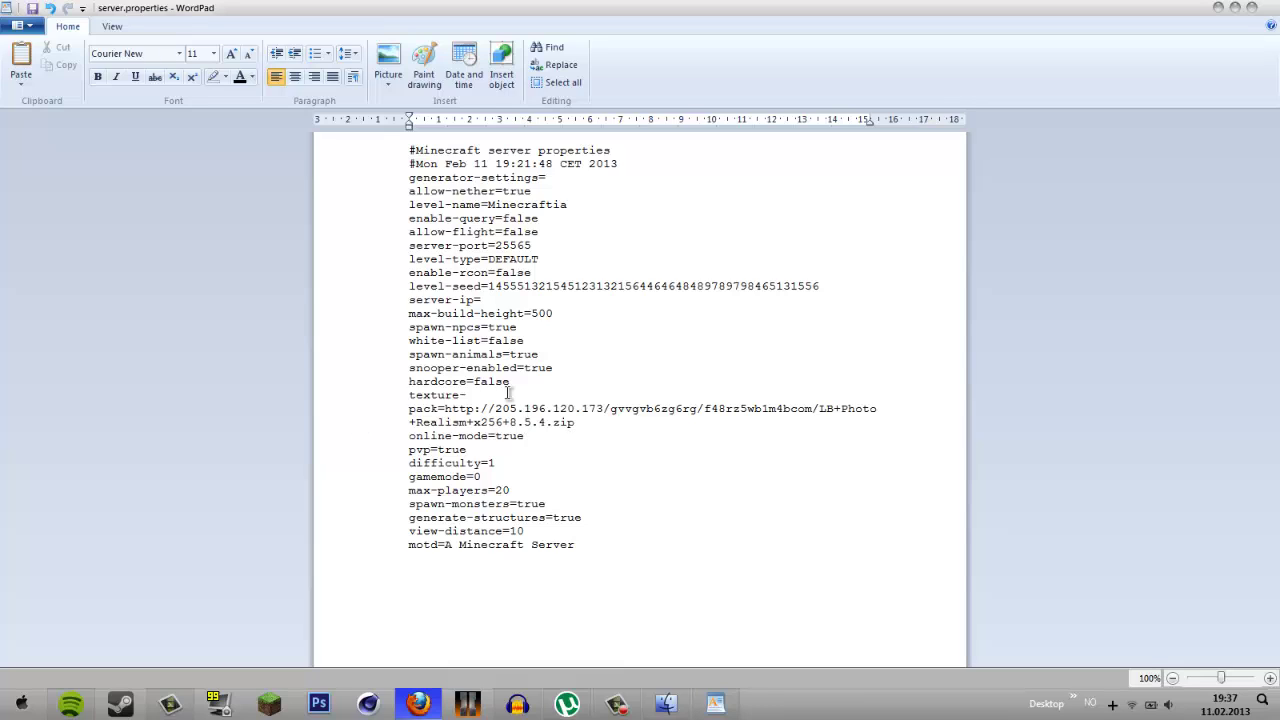
left_click(535, 437)
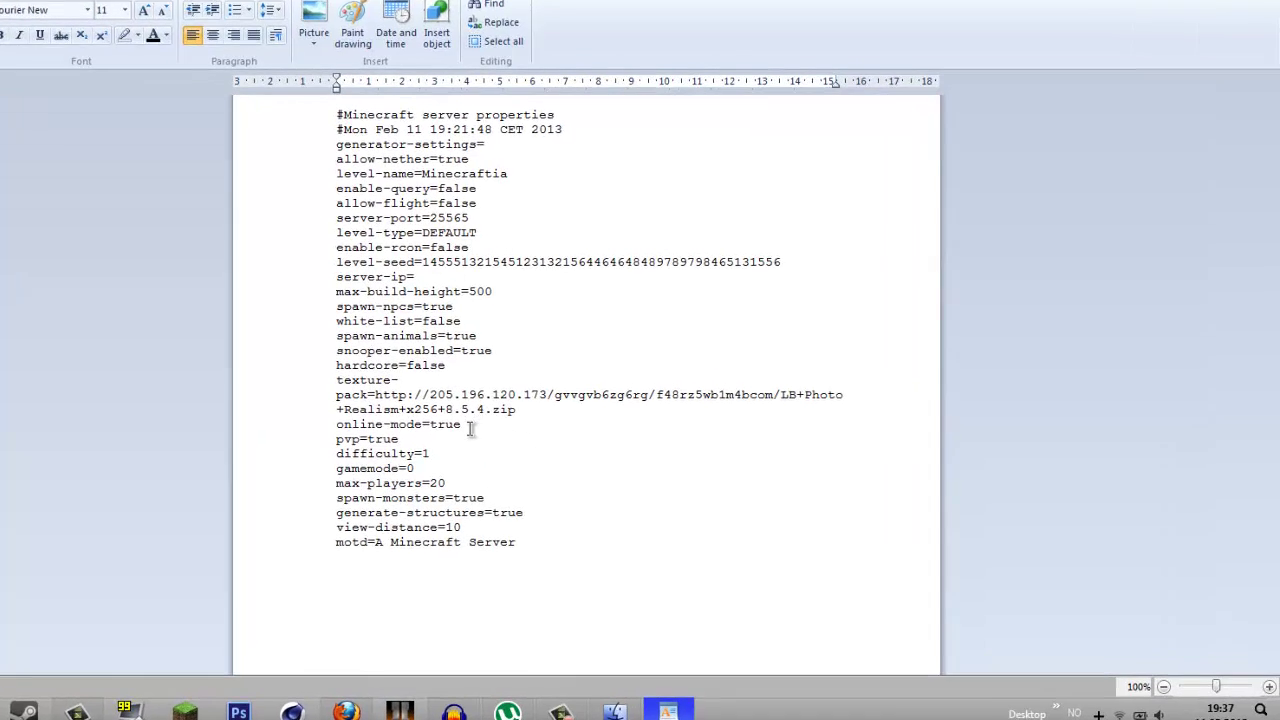
double_click(340, 400)
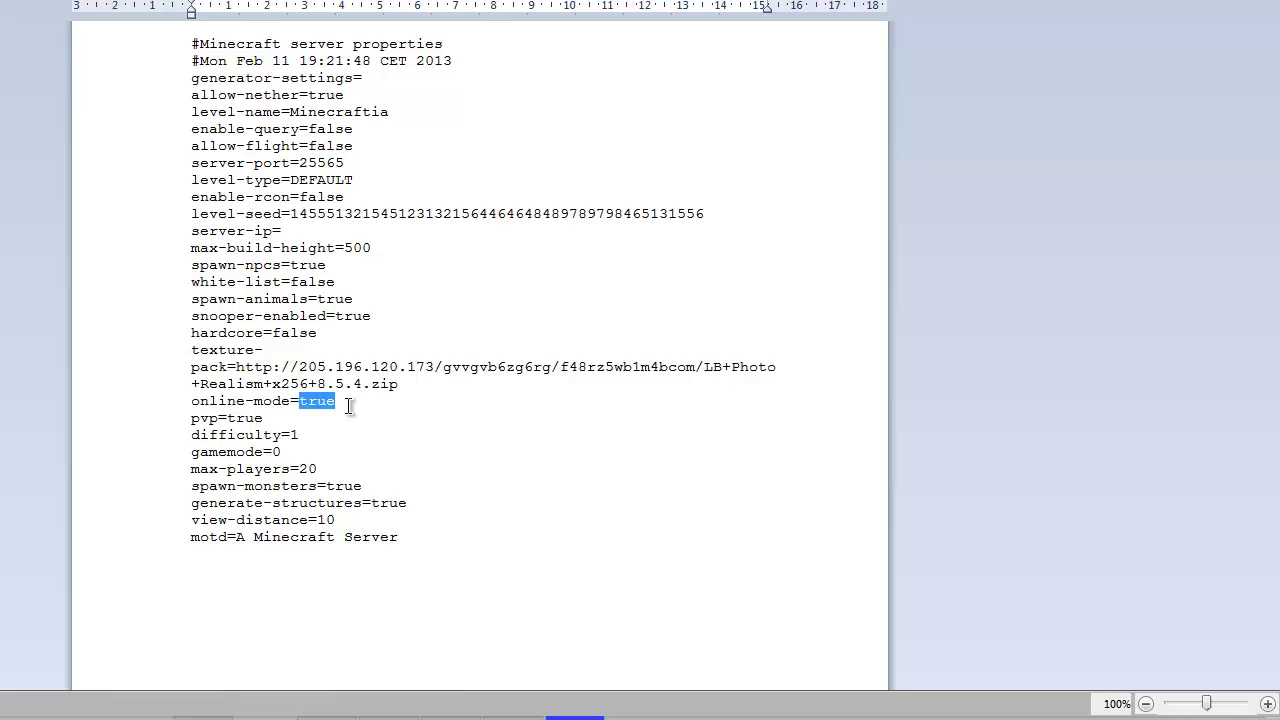
left_click_drag(343, 401, 172, 417)
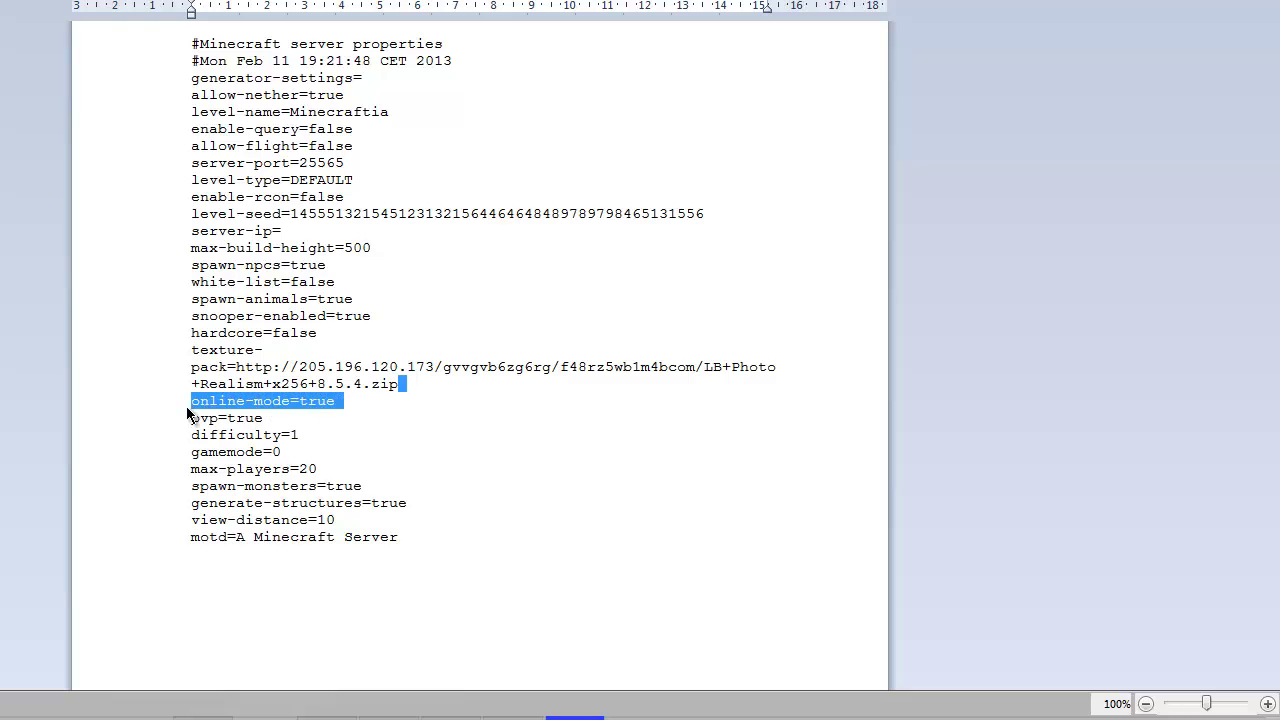
left_click(302, 418)
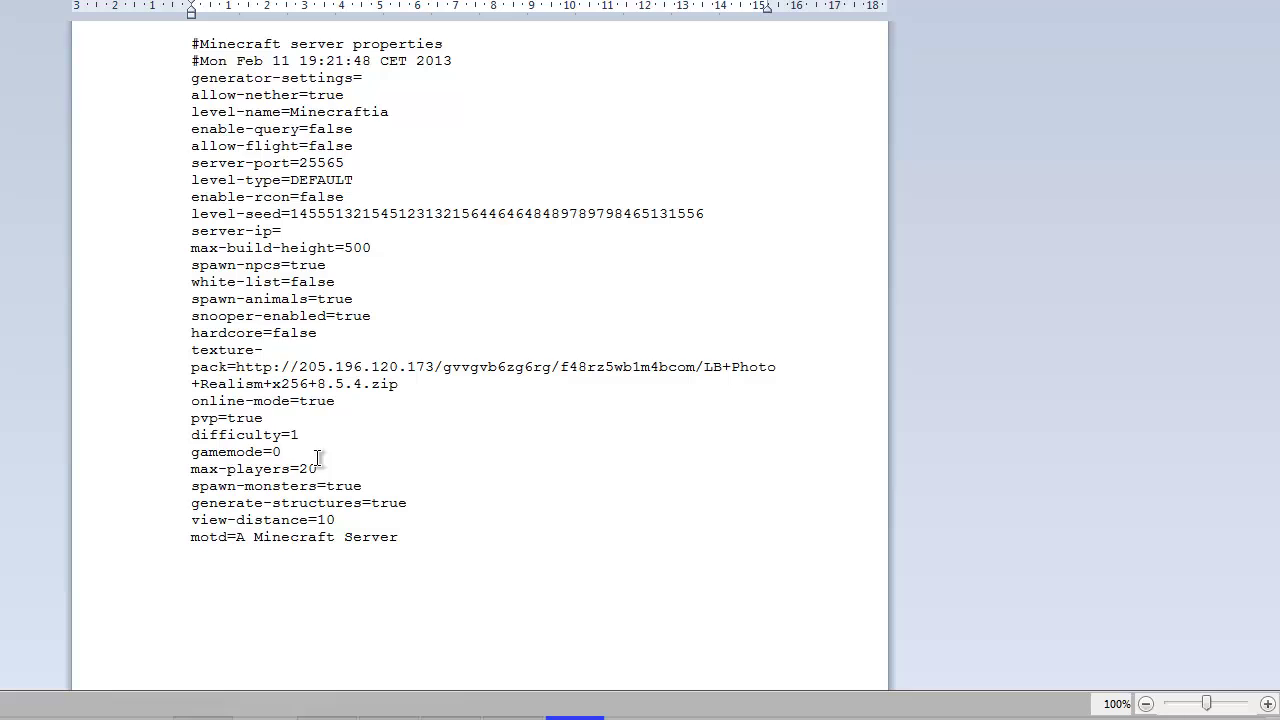
- Append 5020 to the max-players value in server.properties
left_click(318, 458)
left_click(323, 436)
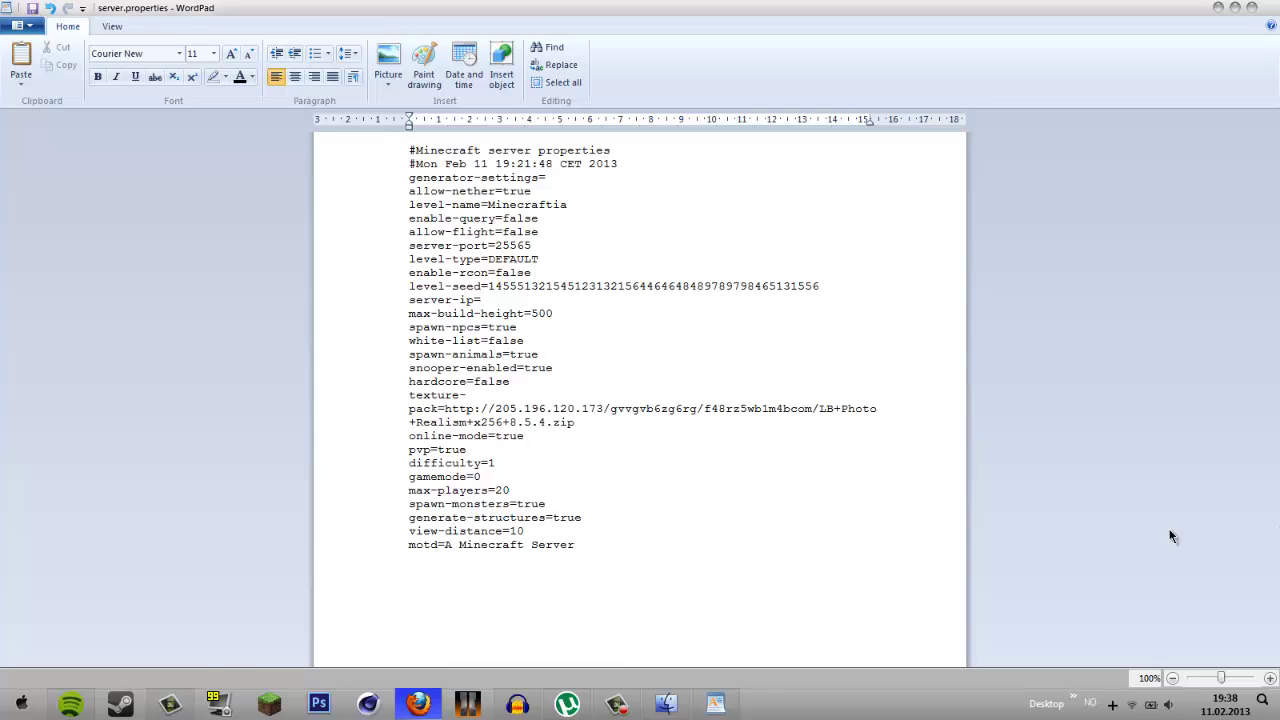
left_click(497, 477)
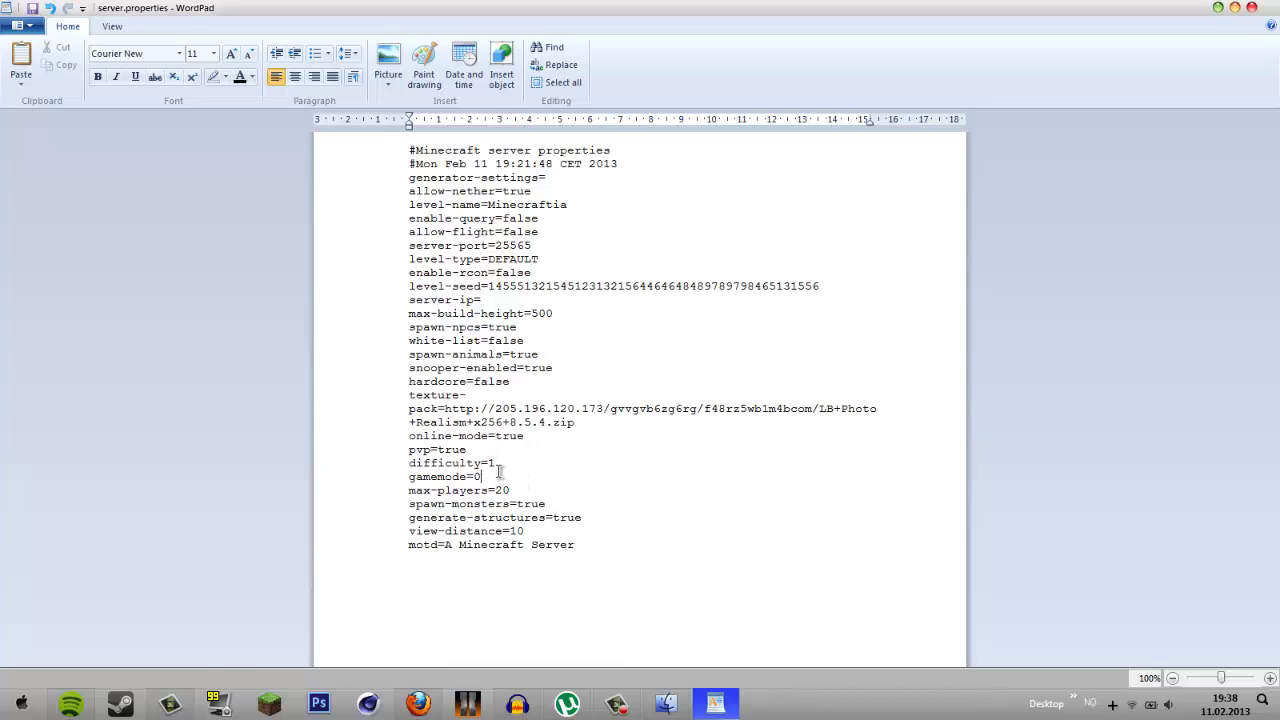
left_click(498, 466)
left_click(418, 703)
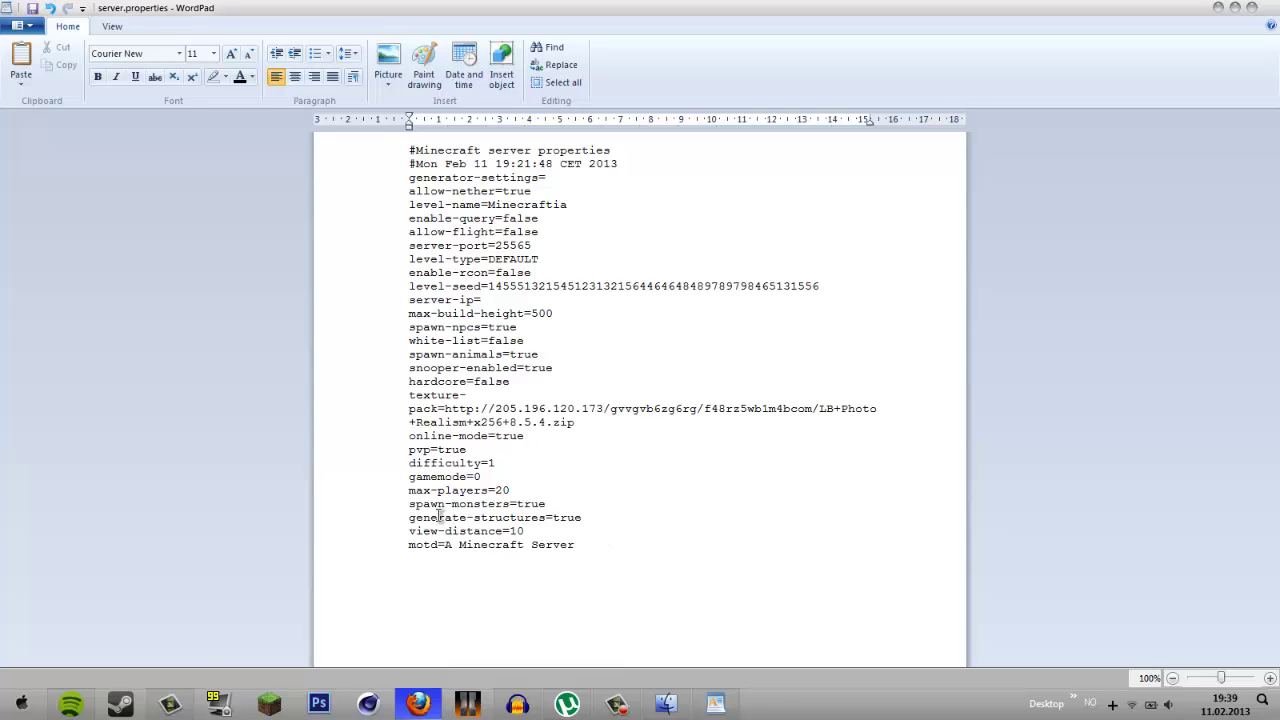
left_click(492, 477)
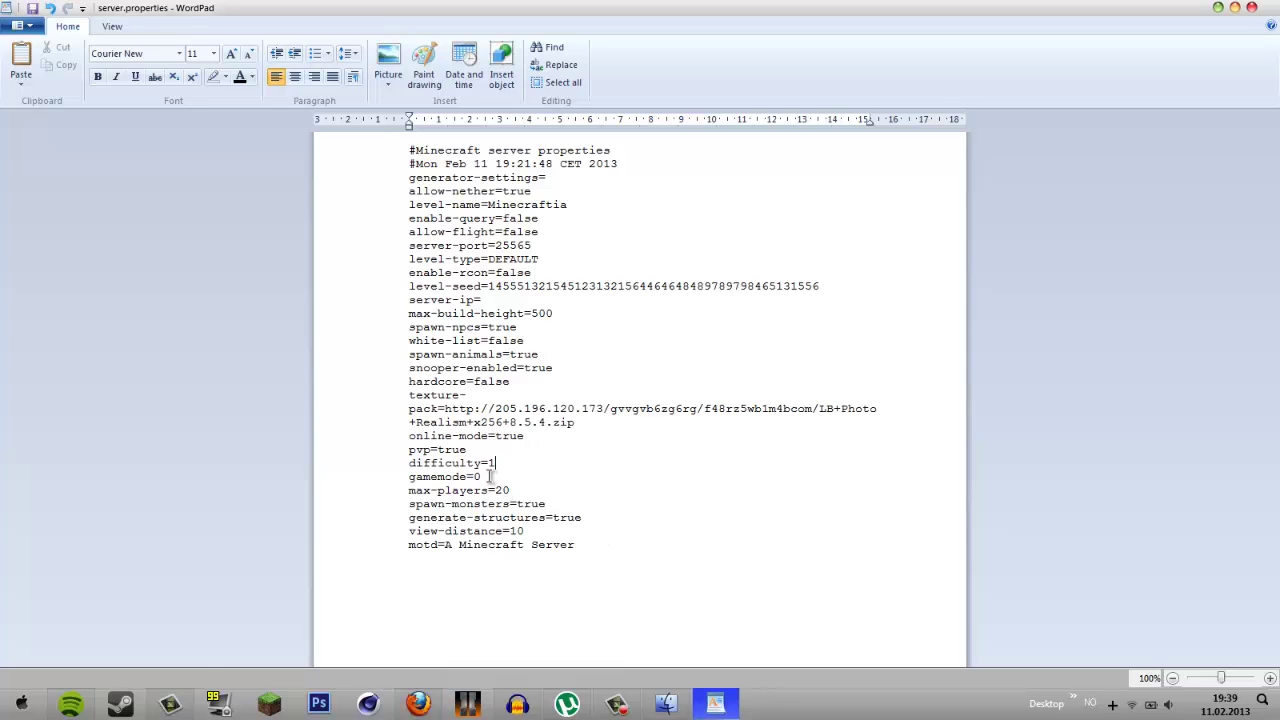
left_click(548, 491)
type("50")
type("20")
- Delete 'A Minecraft Server' so the motd= line is left empty
double_click(531, 504)
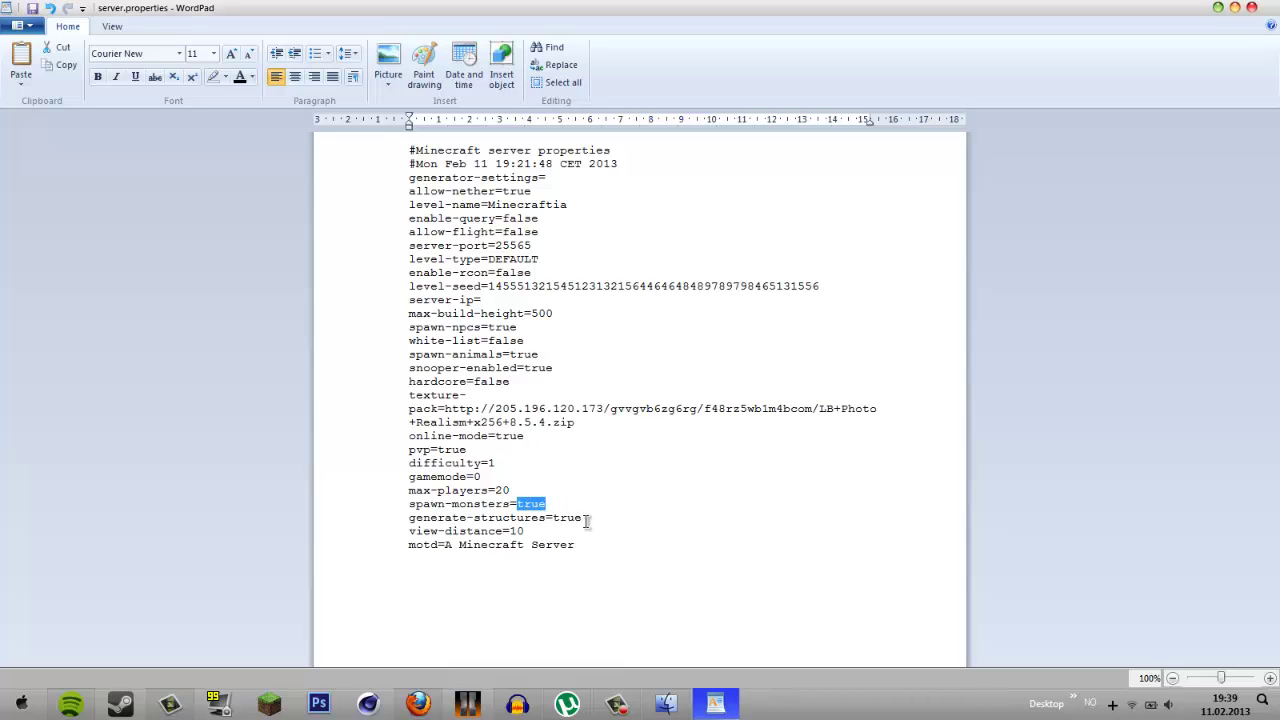
left_click_drag(450, 523, 436, 523)
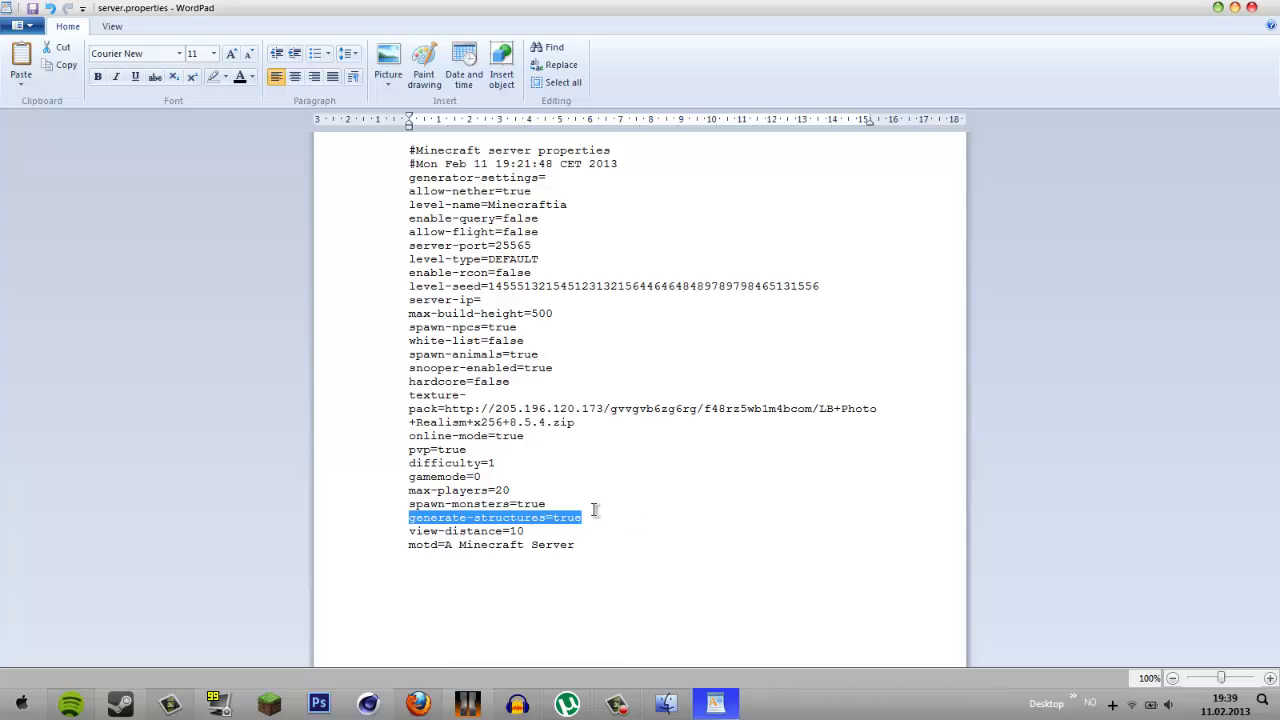
left_click(590, 516)
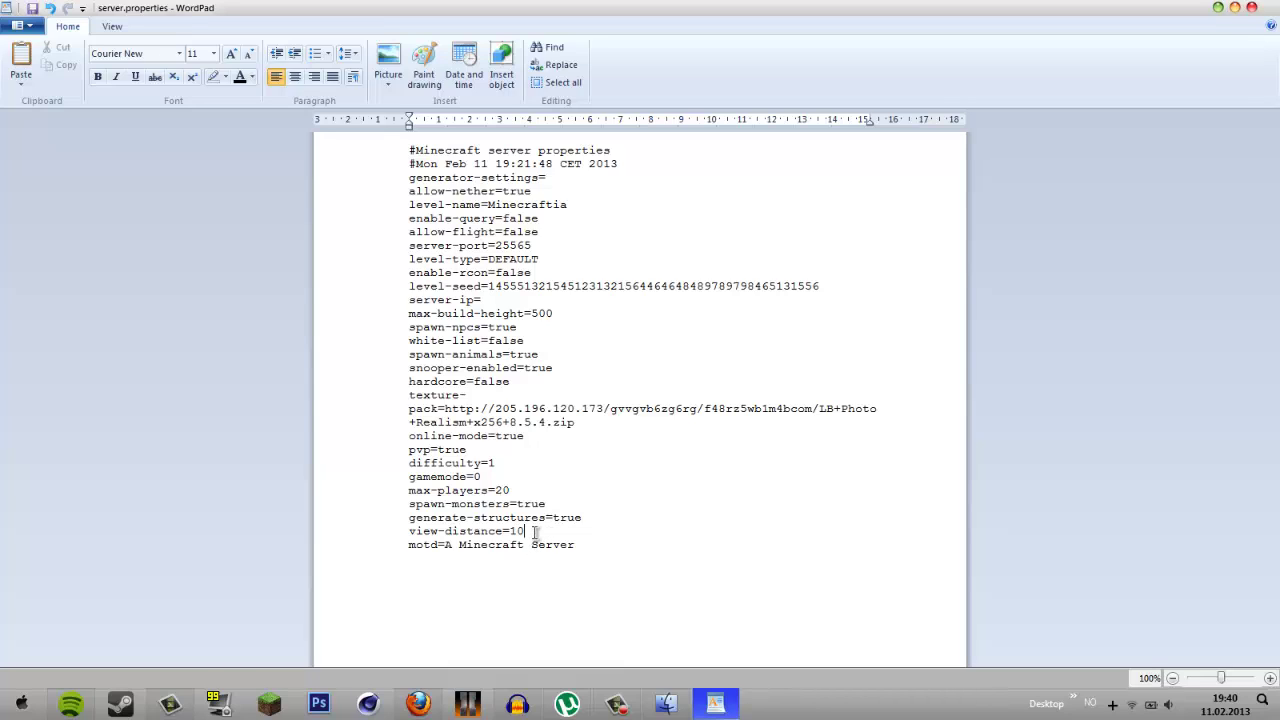
left_click(569, 533)
double_click(493, 520)
triple_click(500, 529)
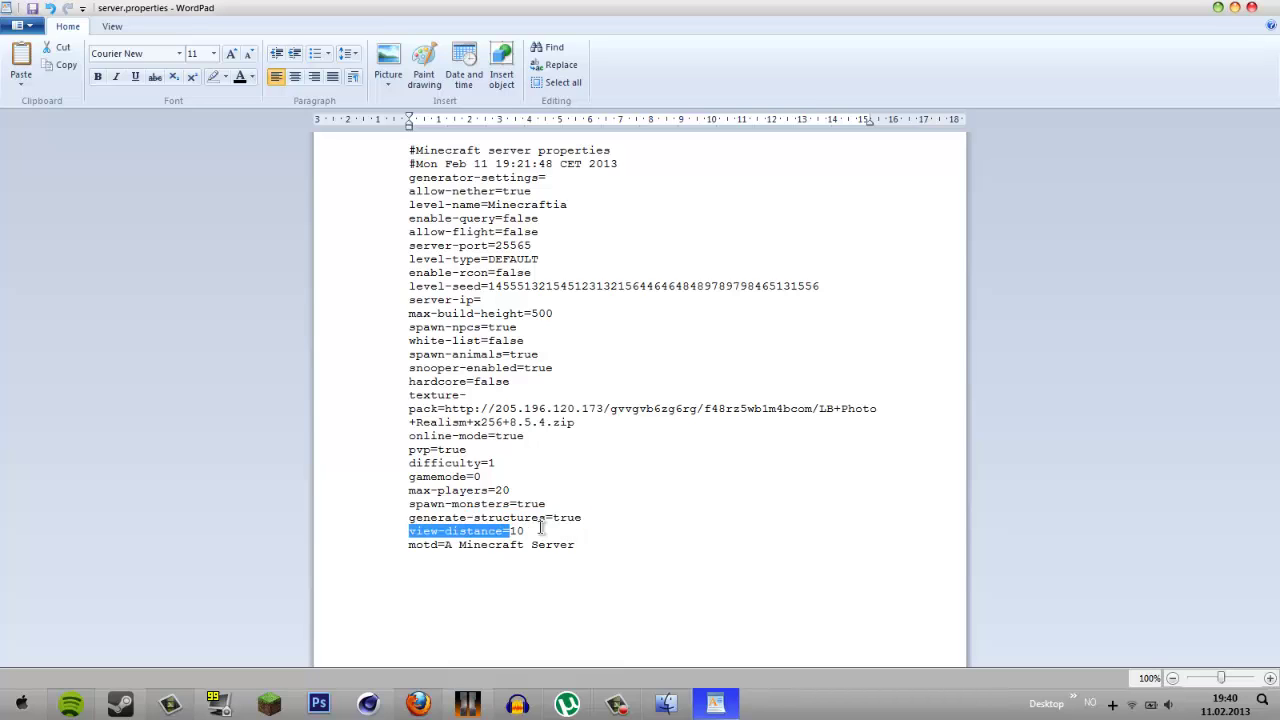
left_click(506, 528)
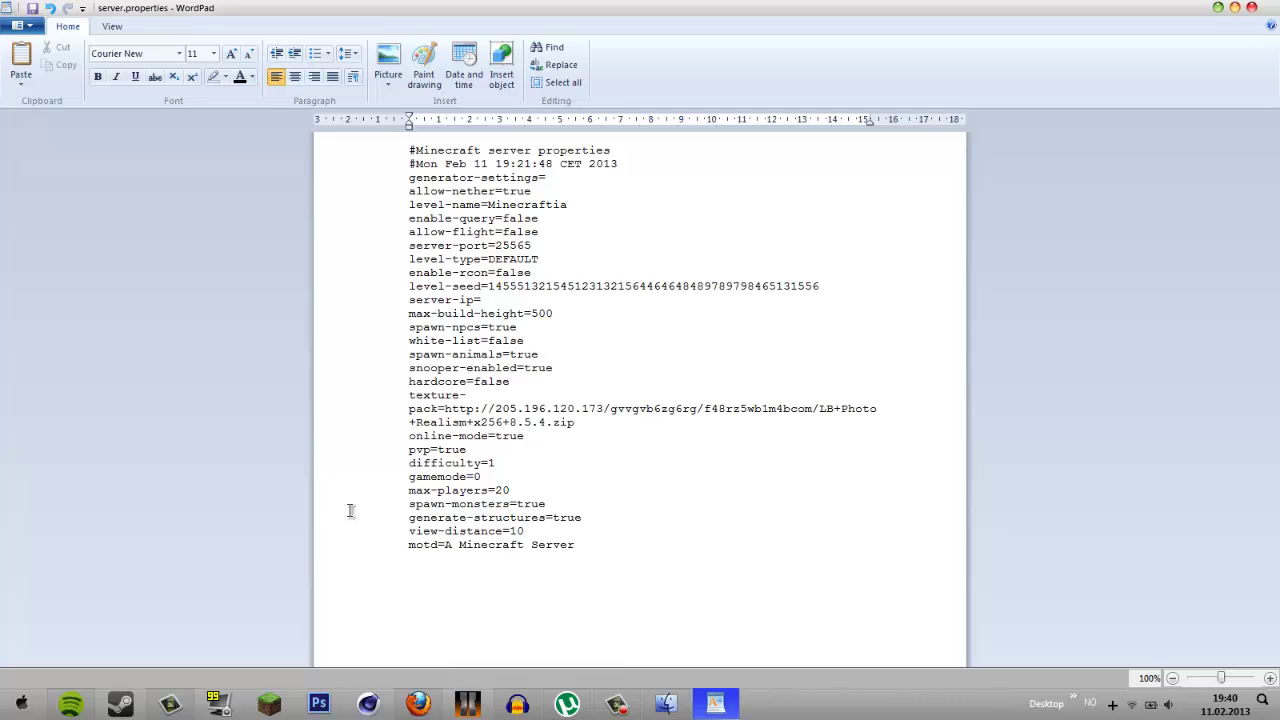
double_click(525, 531)
left_click_drag(580, 547, 447, 547)
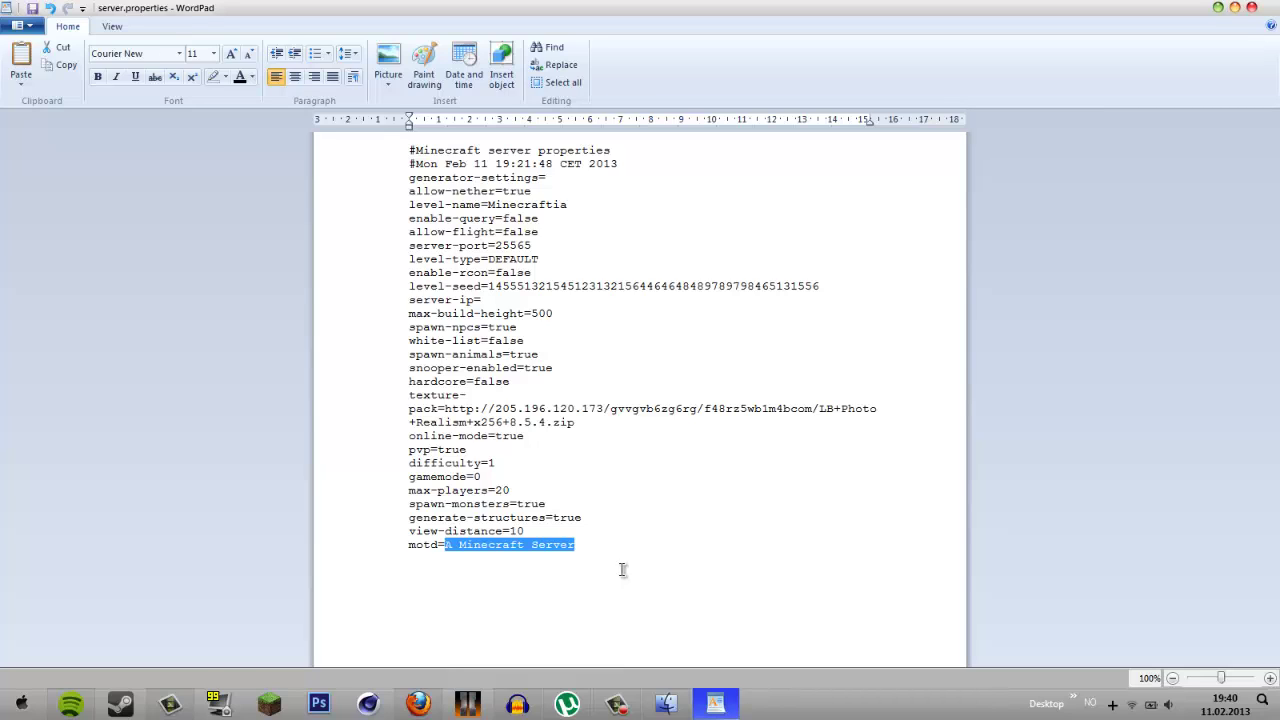
key("Delete")
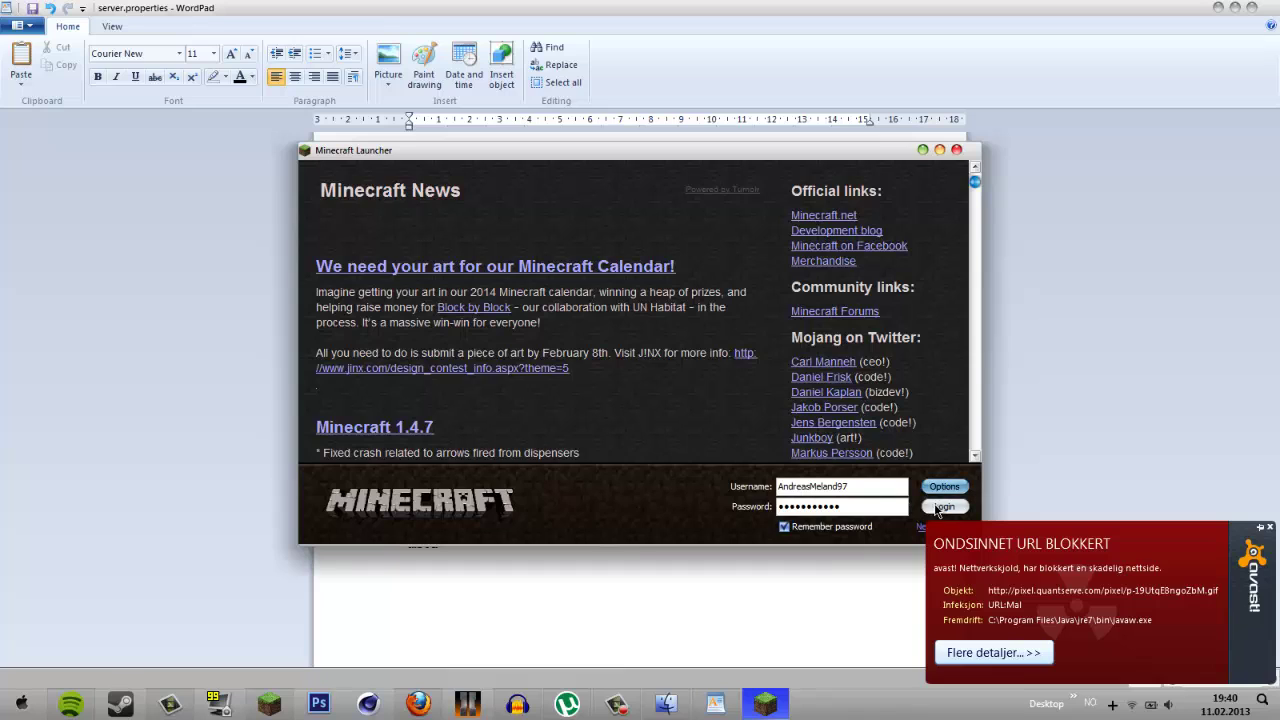
- Log in through the Minecraft Launcher and open the Multiplayer server list
left_click(940, 507)
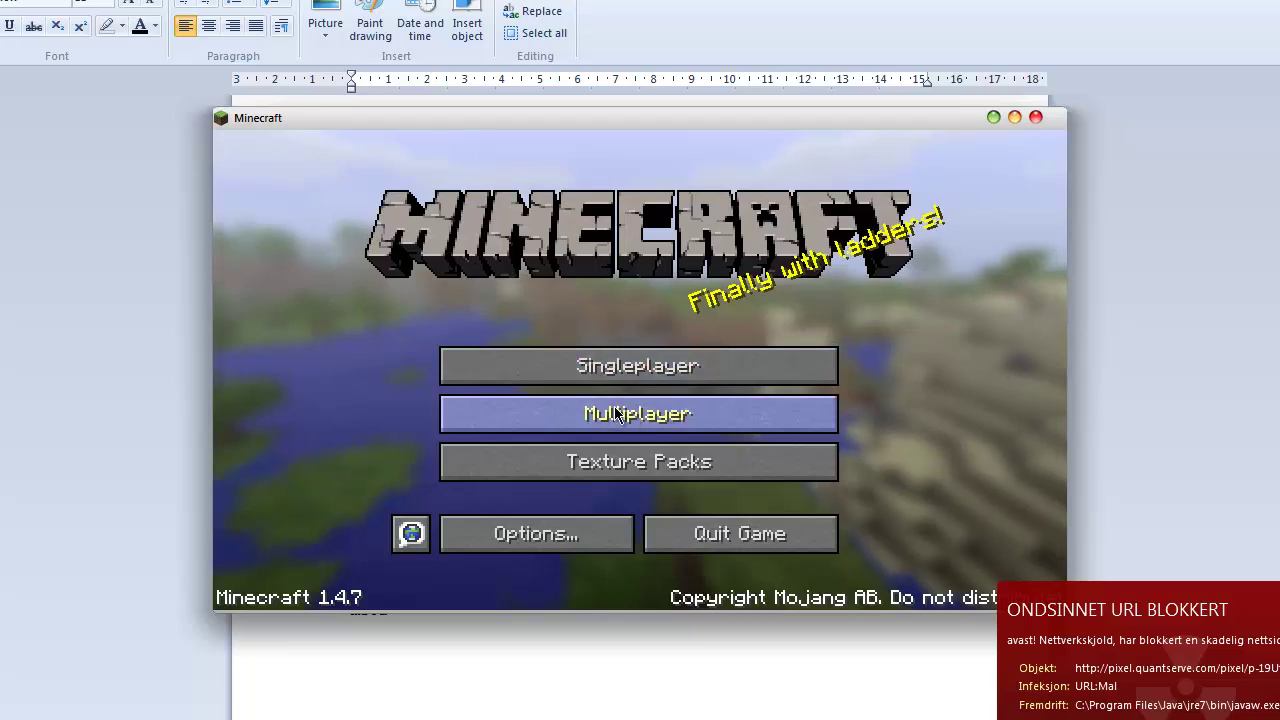
left_click(619, 414)
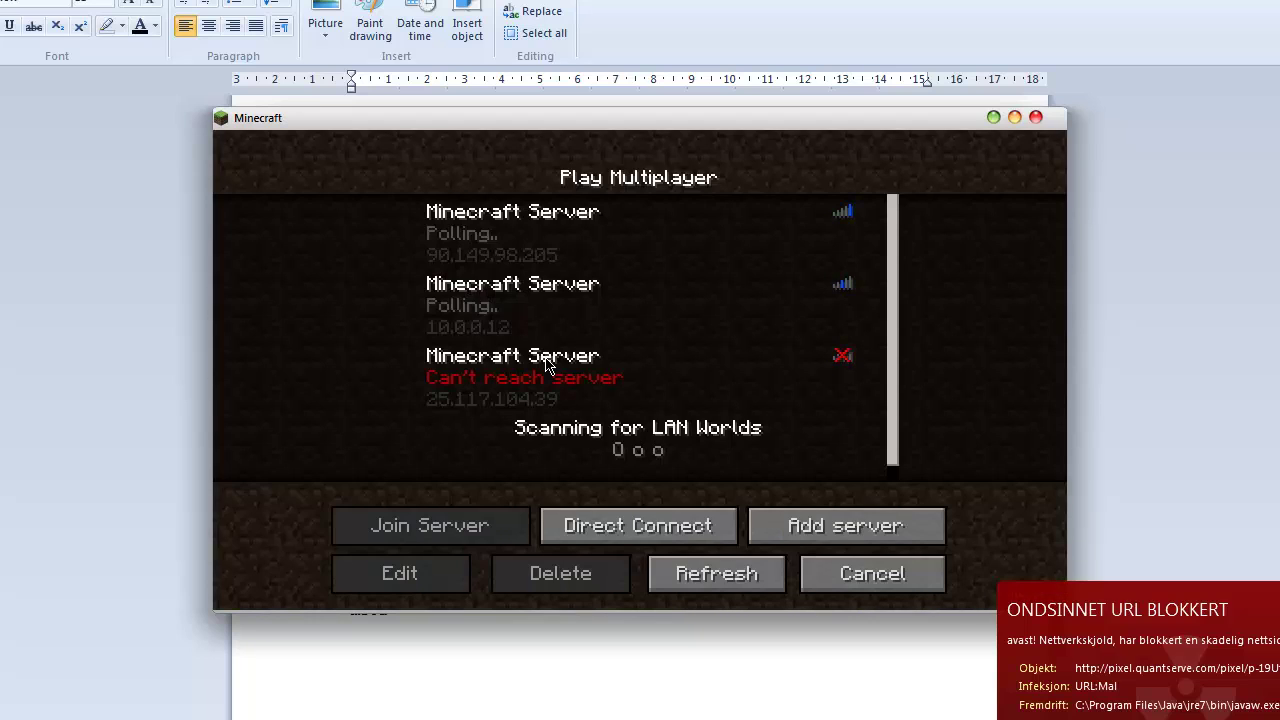
scroll(540, 370, "down", 1)
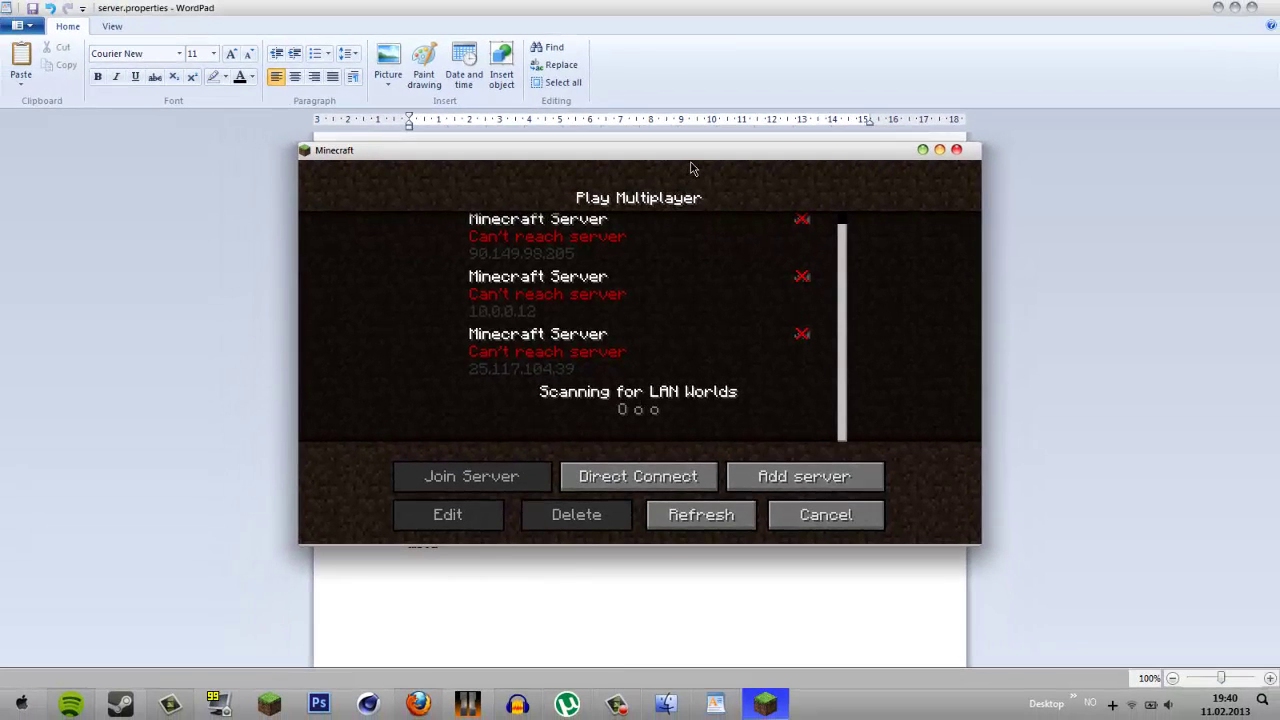
left_click_drag(704, 125, 703, 183)
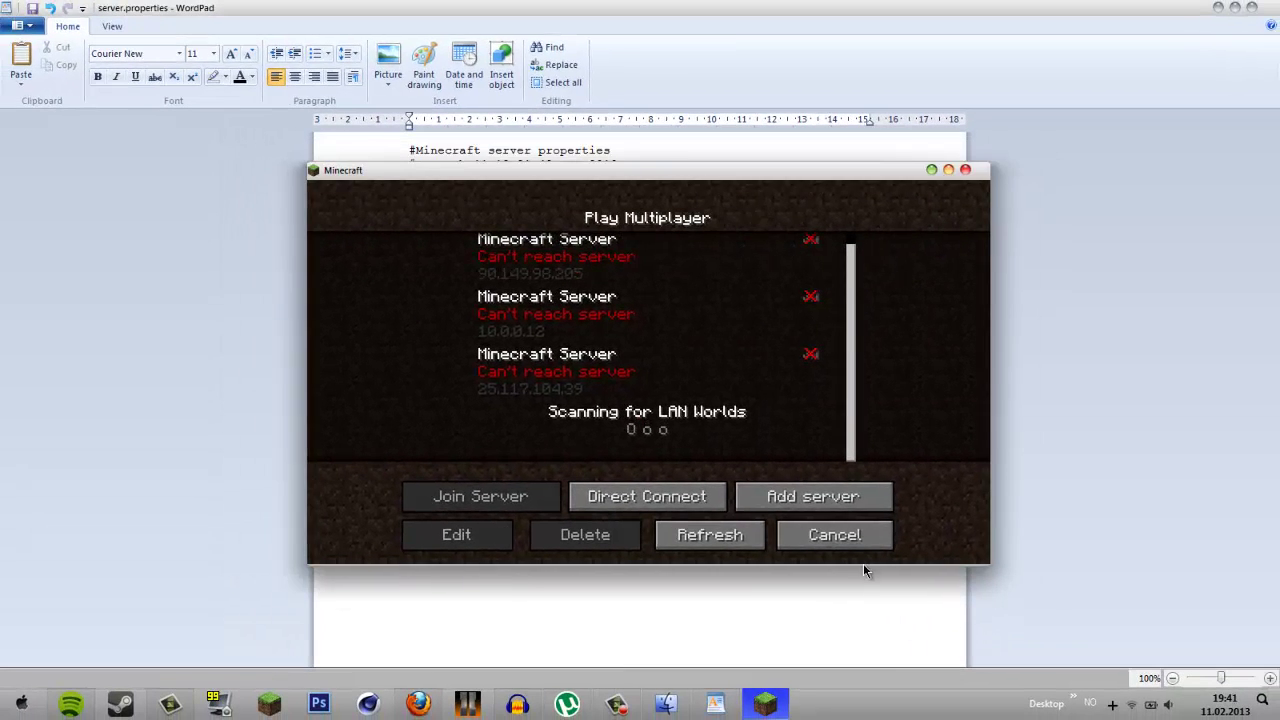
- Add a server entry zombiehord.net, then correct its address to zombiehord.com
left_click(815, 497)
left_click(633, 377)
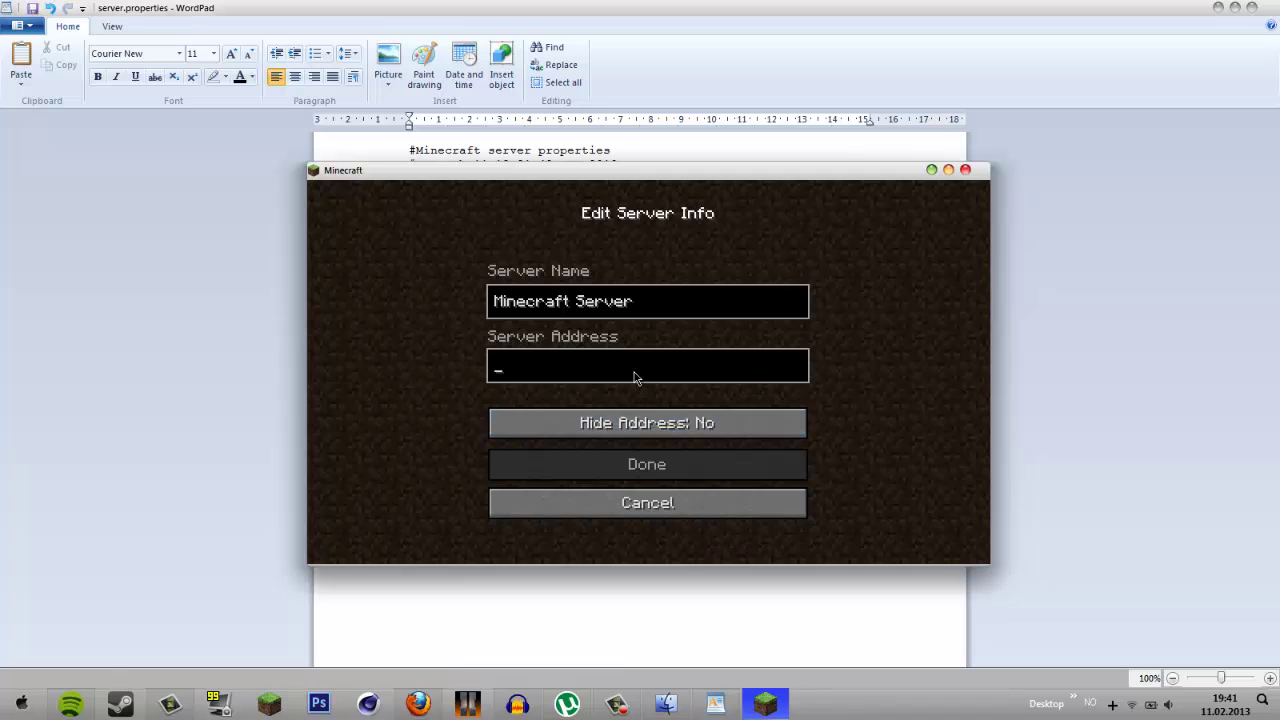
type("zombi")
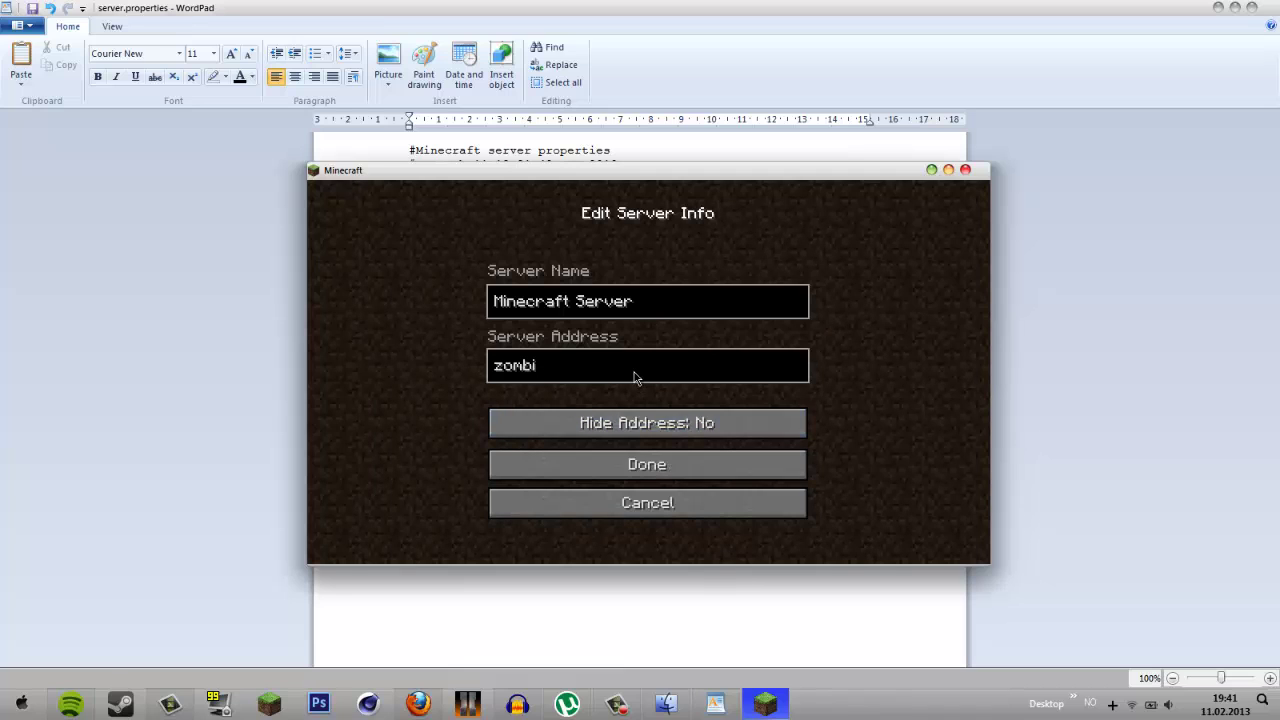
type("ehord.net")
key("Return")
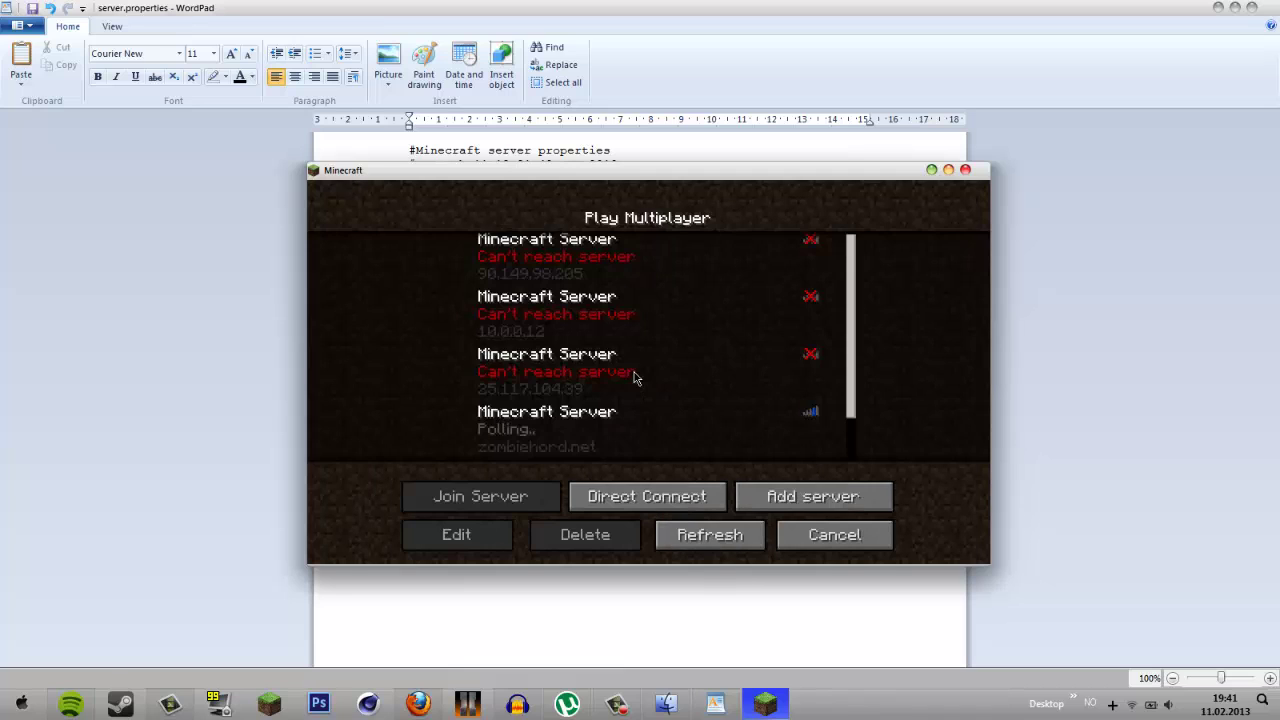
scroll(668, 400, "down", 2)
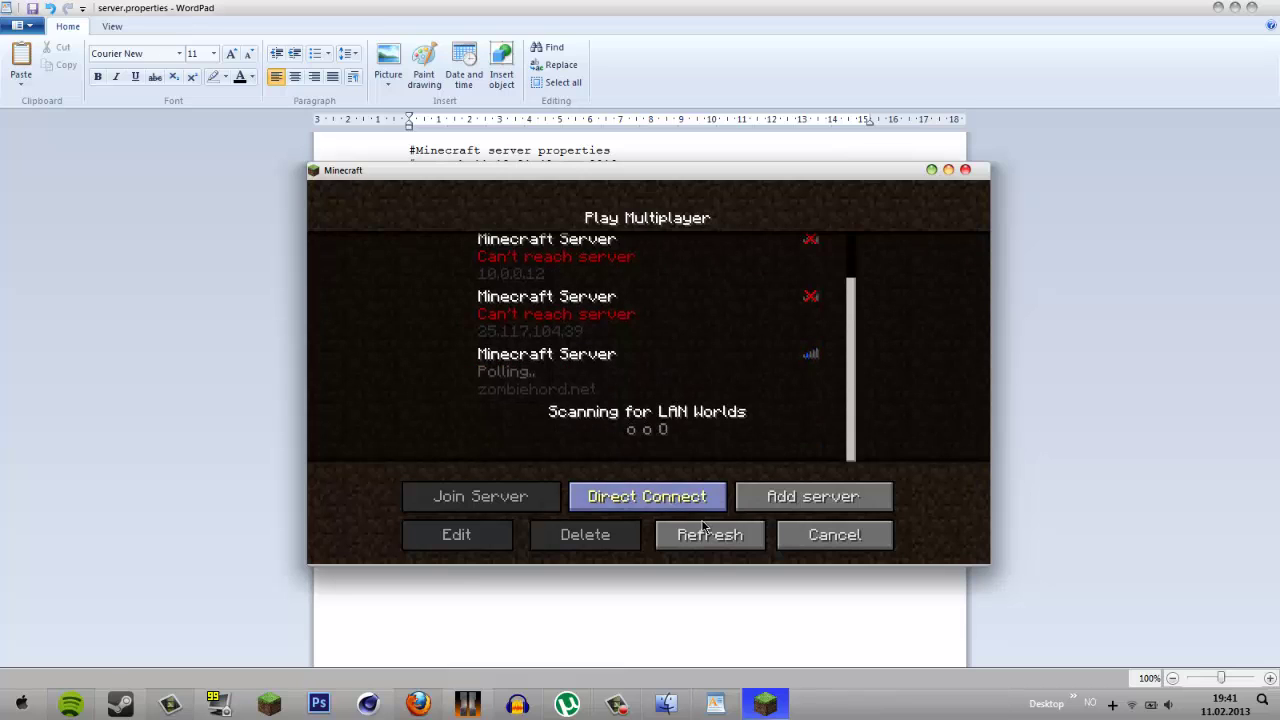
left_click(703, 530)
left_click(610, 389)
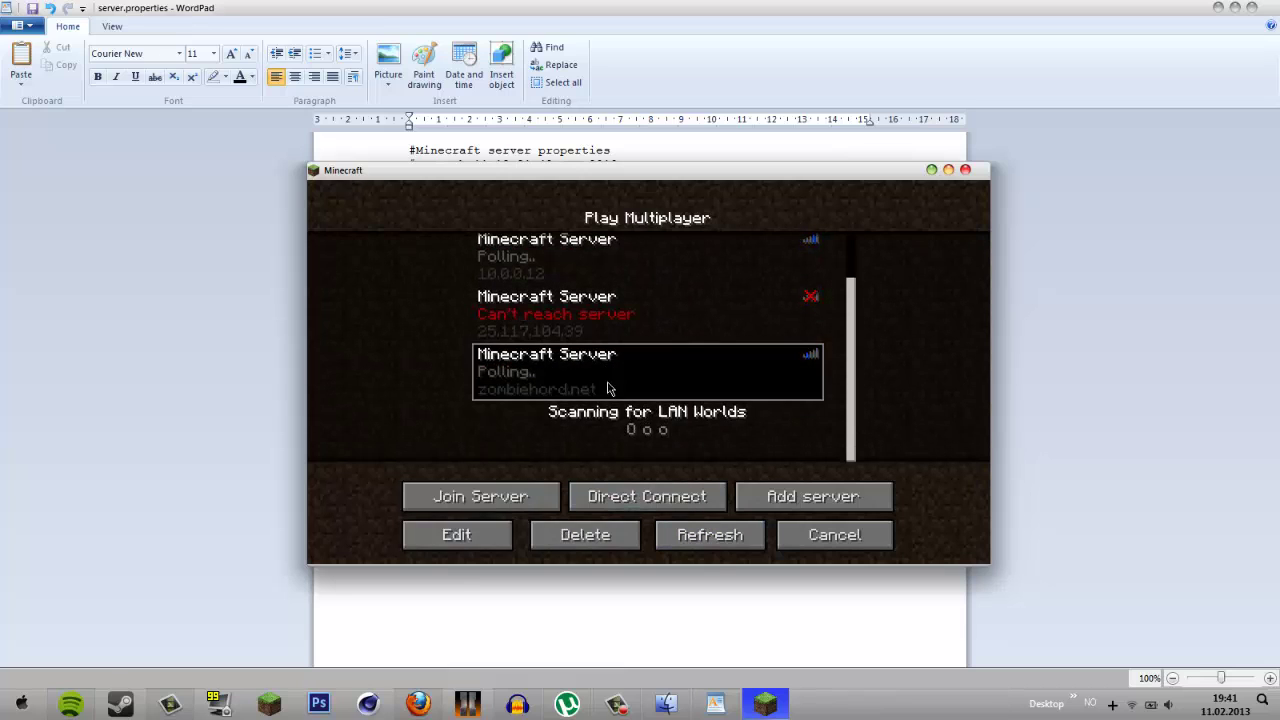
left_click(490, 536)
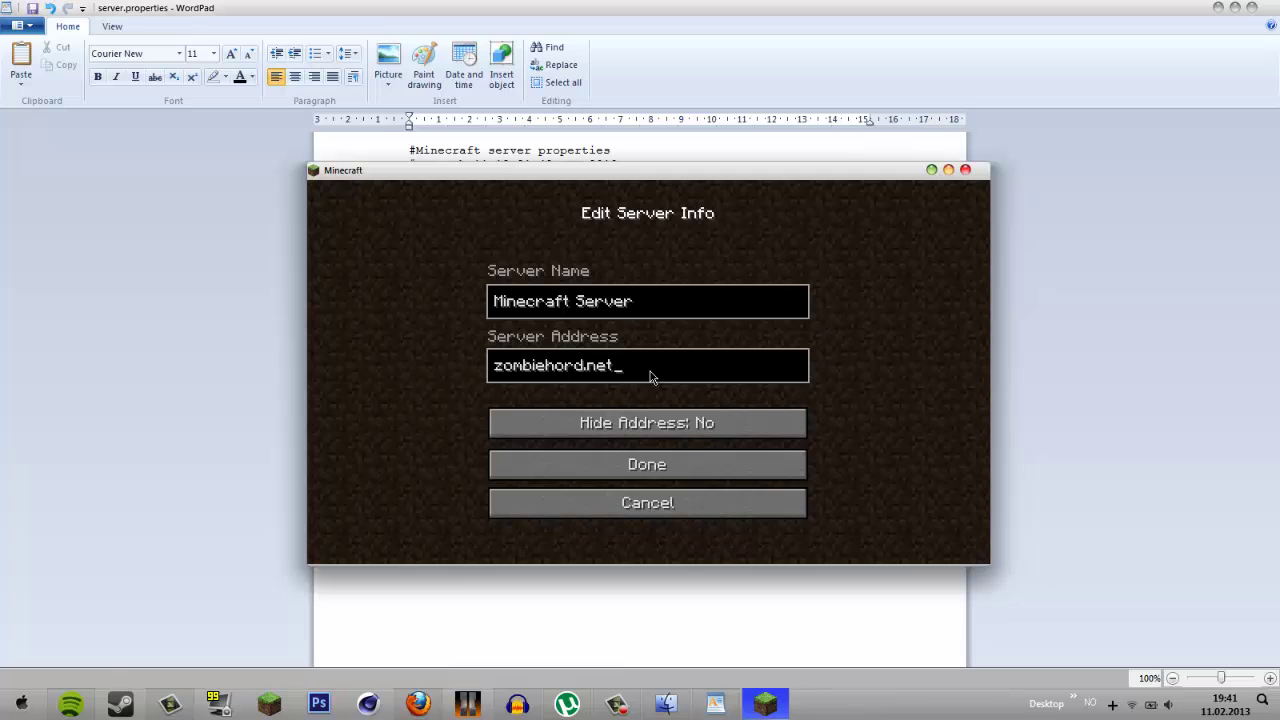
key("BackSpace")
key("BackSpace")
key("BackSpace")
type("com")
key("Return")
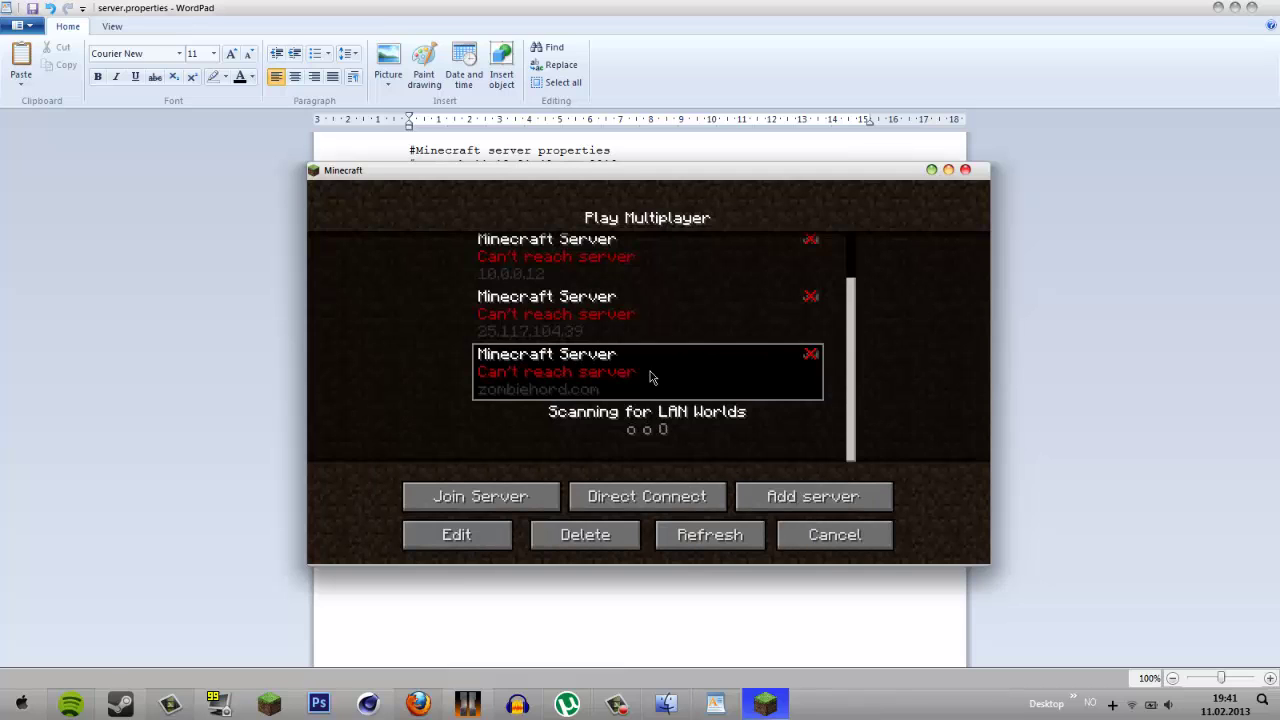
- Refresh the server list, delete the zombiehord.com entry, and quit Minecraft
left_click(688, 537)
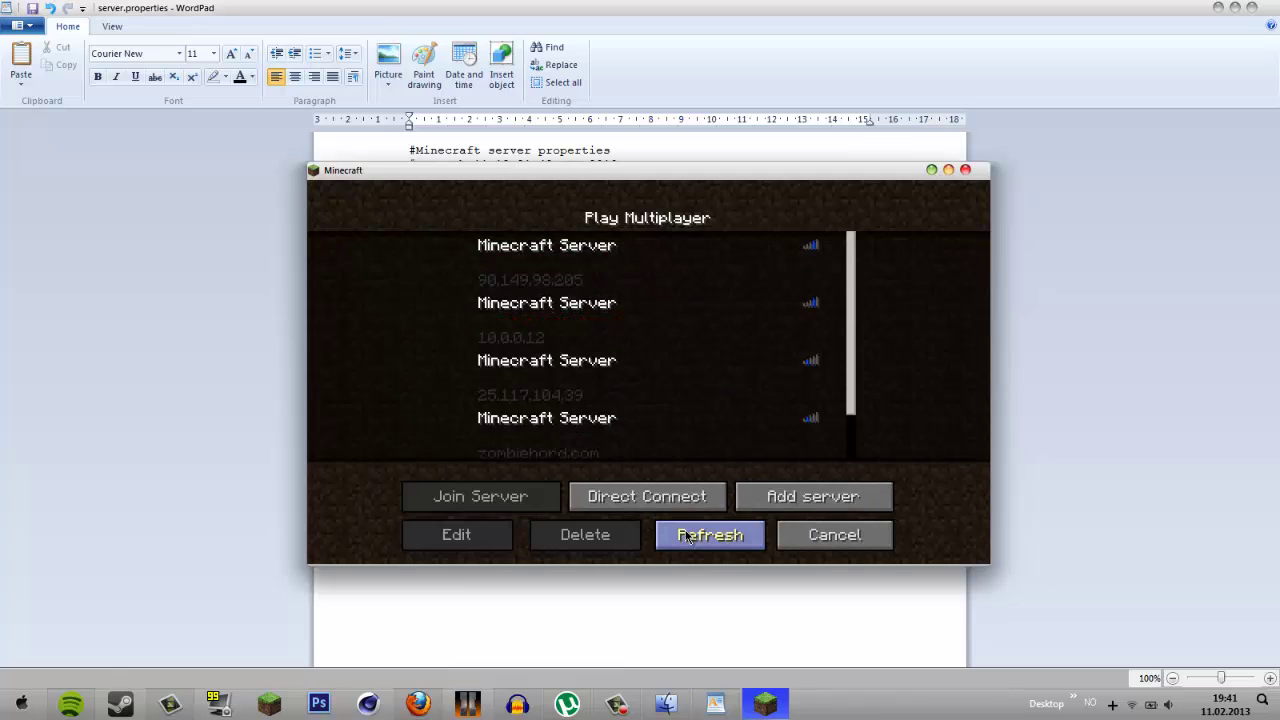
scroll(700, 423, "down", 2)
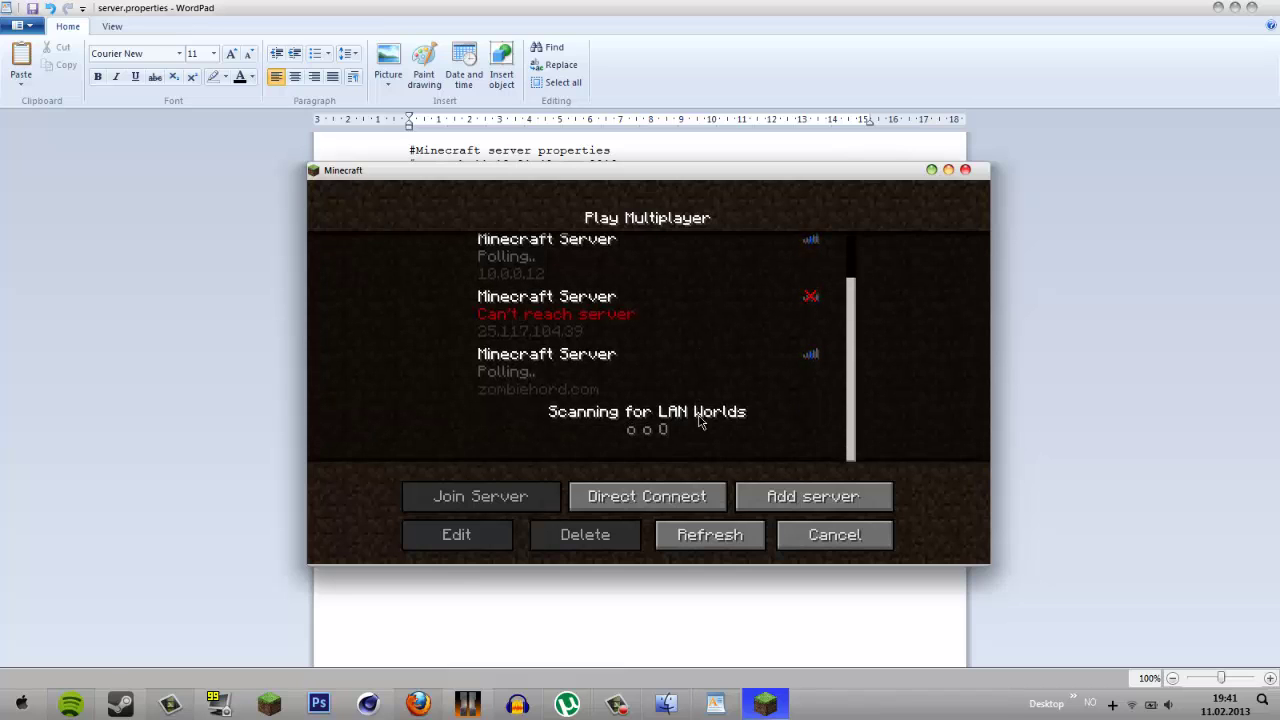
left_click(640, 336)
left_click(609, 374)
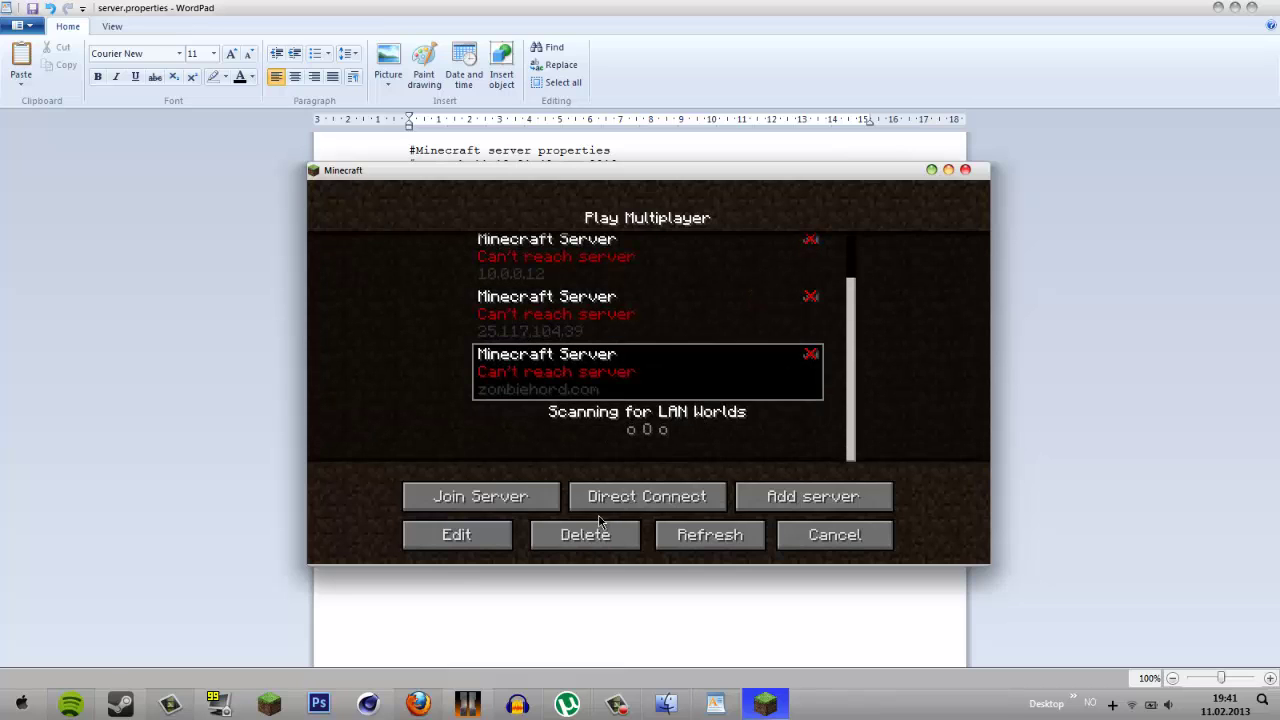
left_click(600, 521)
left_click(582, 422)
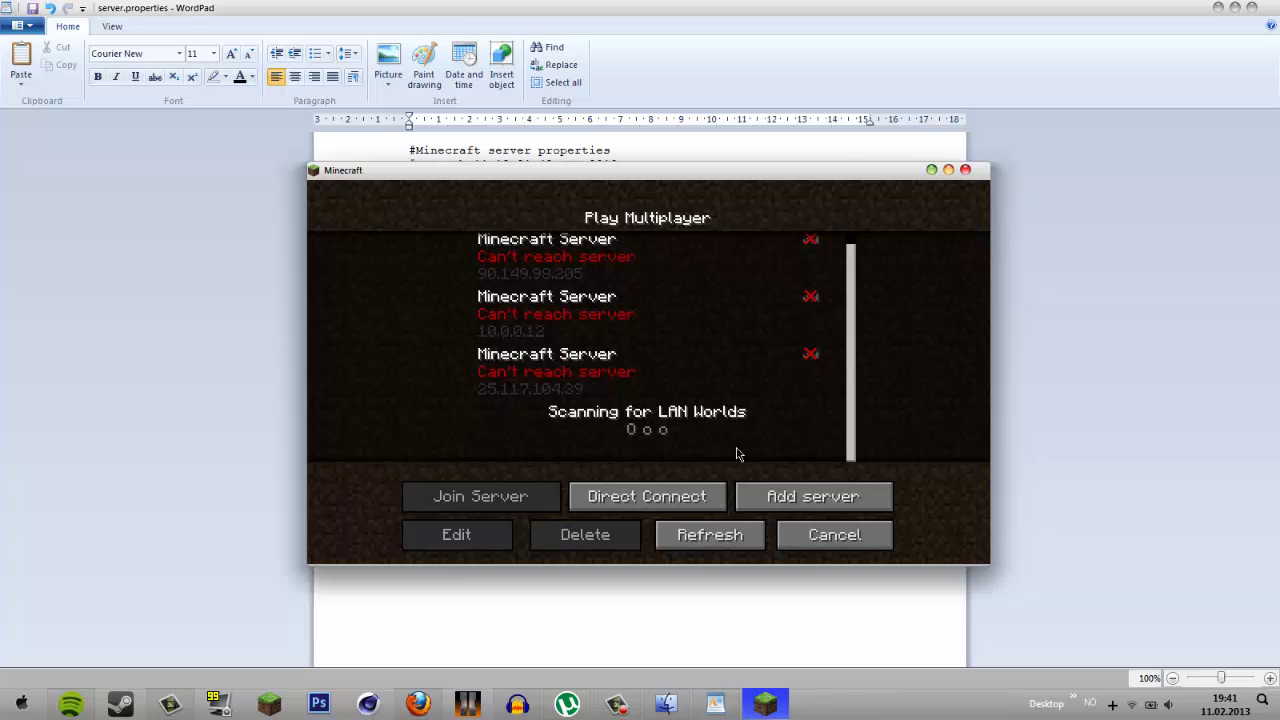
left_click(965, 169)
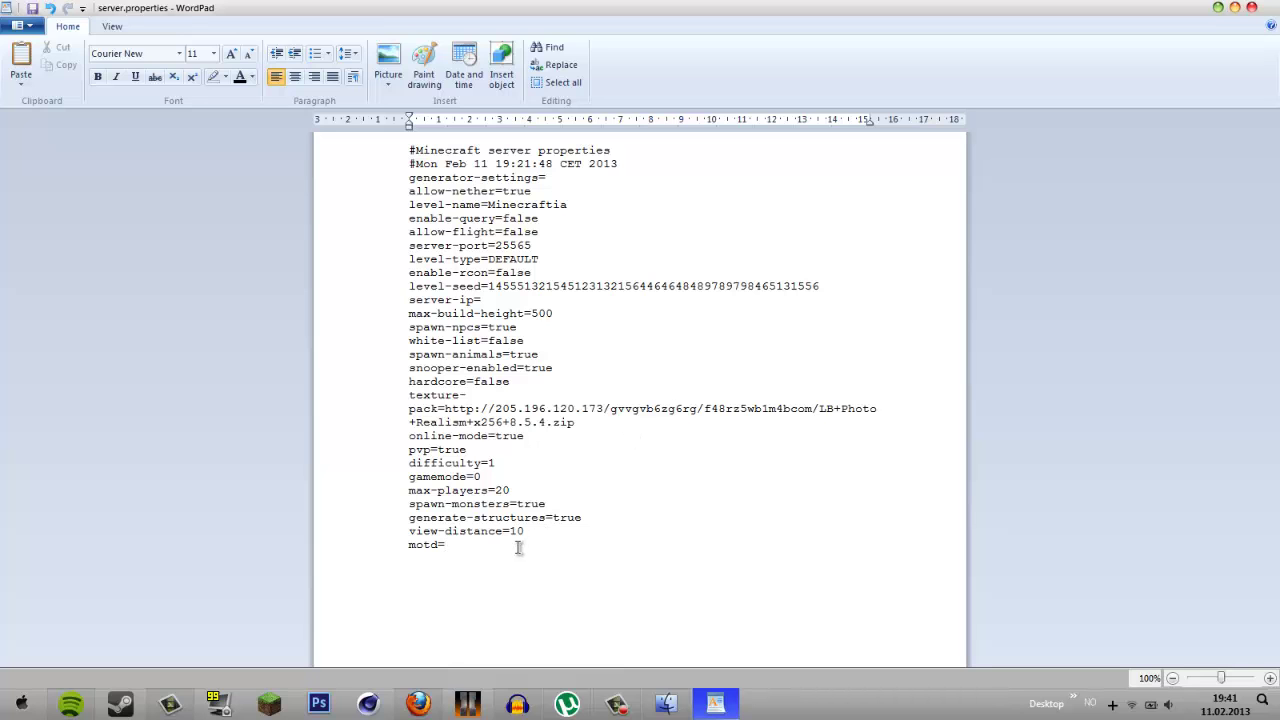
- Set the motd to §4HawkCraft §2Youtube using § colour codes
type("$")
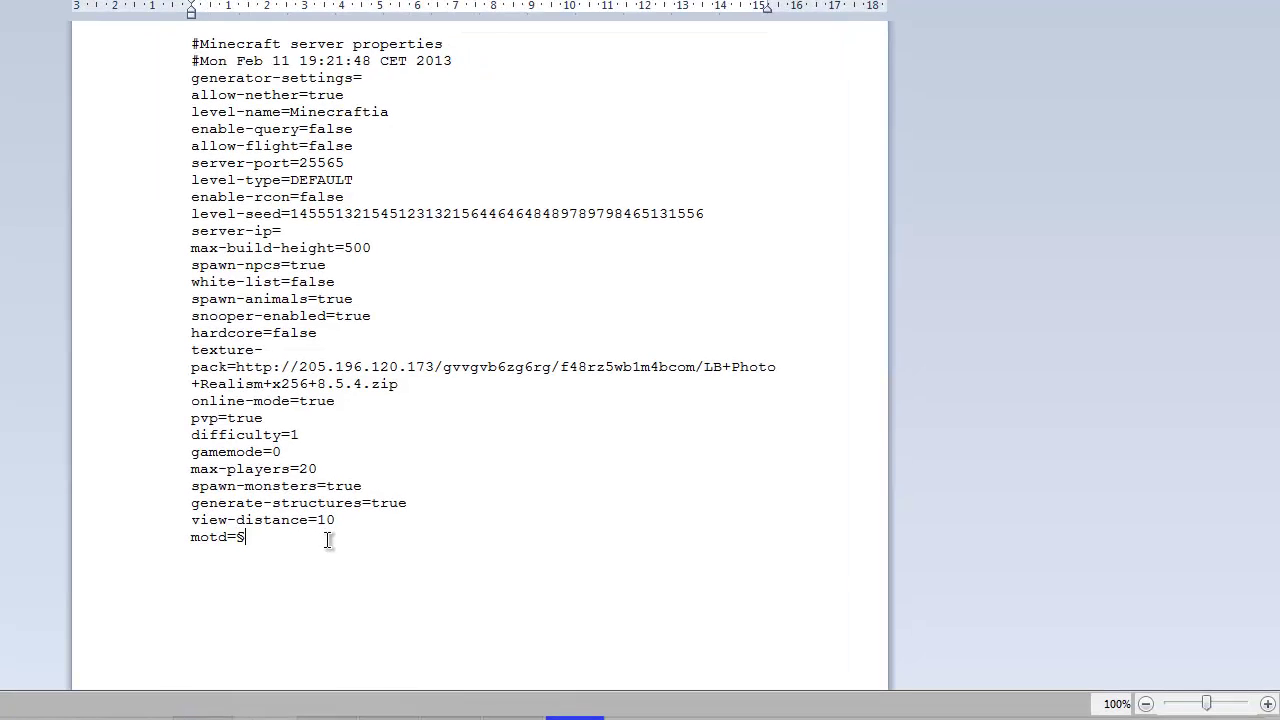
key("shift+Left")
key("Right")
key("shift+Left")
key("Right")
key("BackSpace")
type("19")
type("§")
key("BackSpace")
key("BackSpace")
key("BackSpace")
type("a-f")
key("BackSpace")
key("BackSpace")
key("BackSpace")
type("4HawkCraf")
type("outube")
left_click_drag(451, 537, 231, 538)
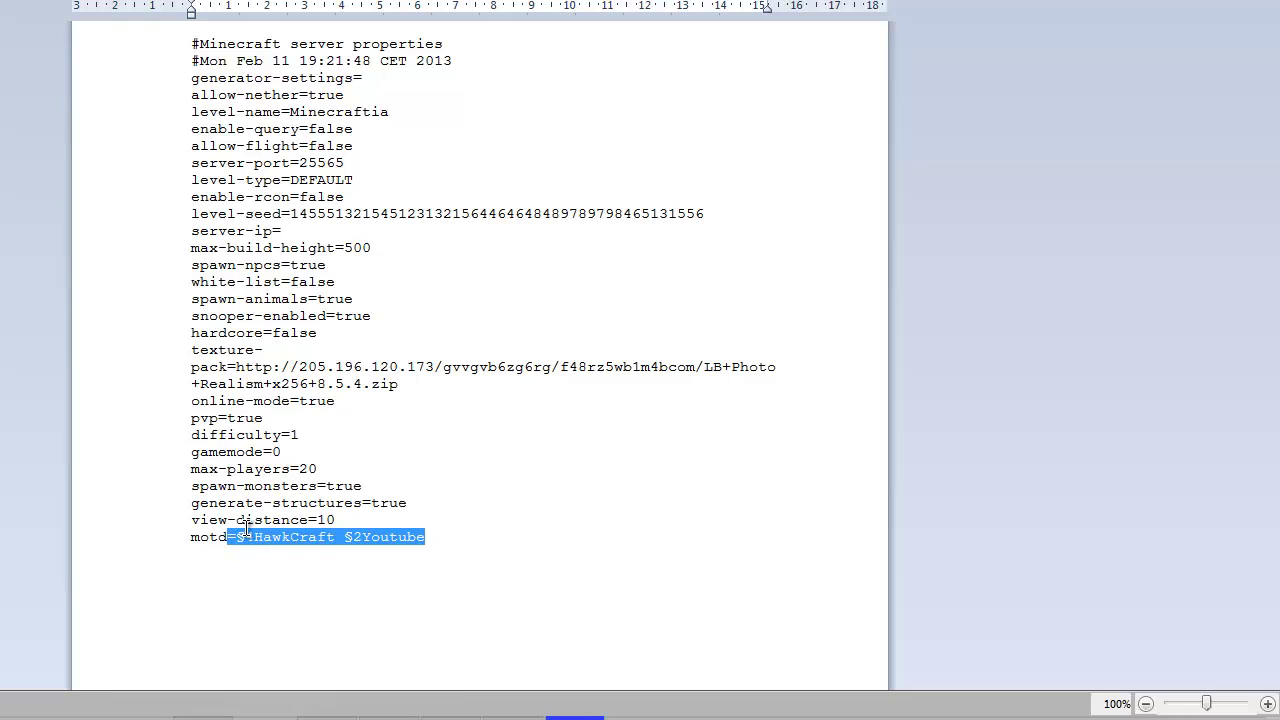
left_click(435, 537)
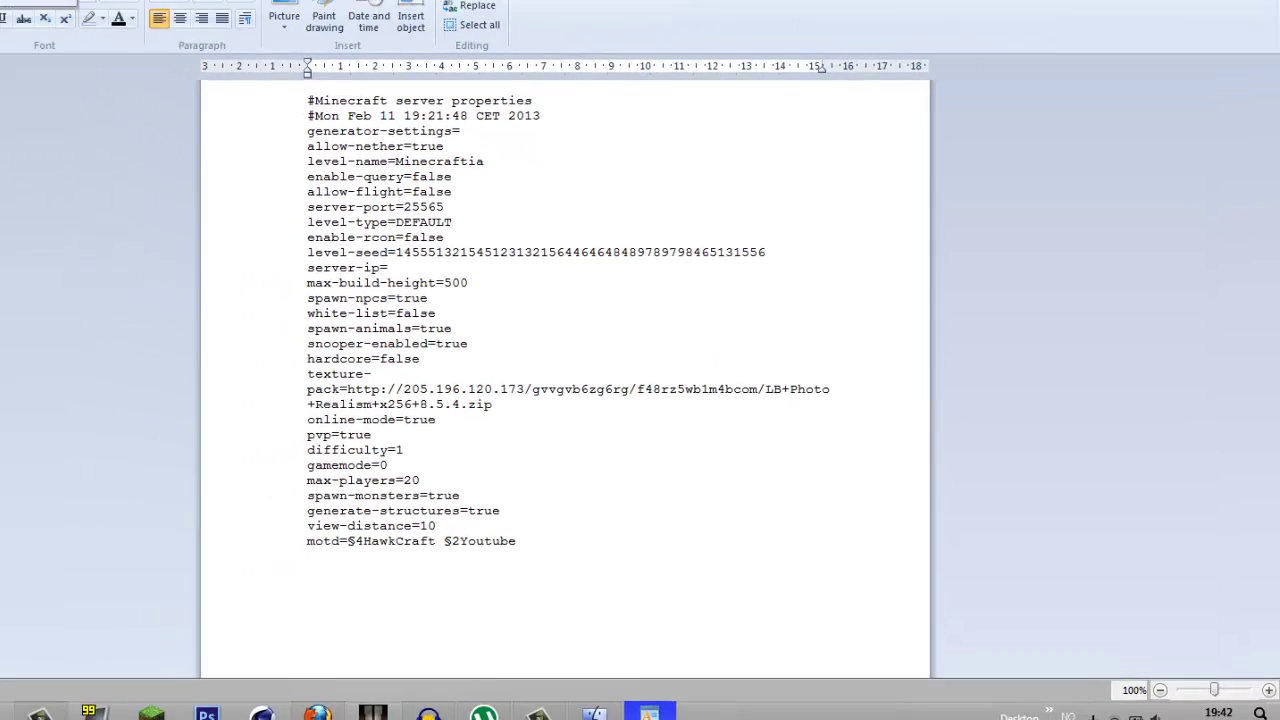
- Save server.properties, close WordPad, and reopen the file from the MC server folder
left_click(33, 10)
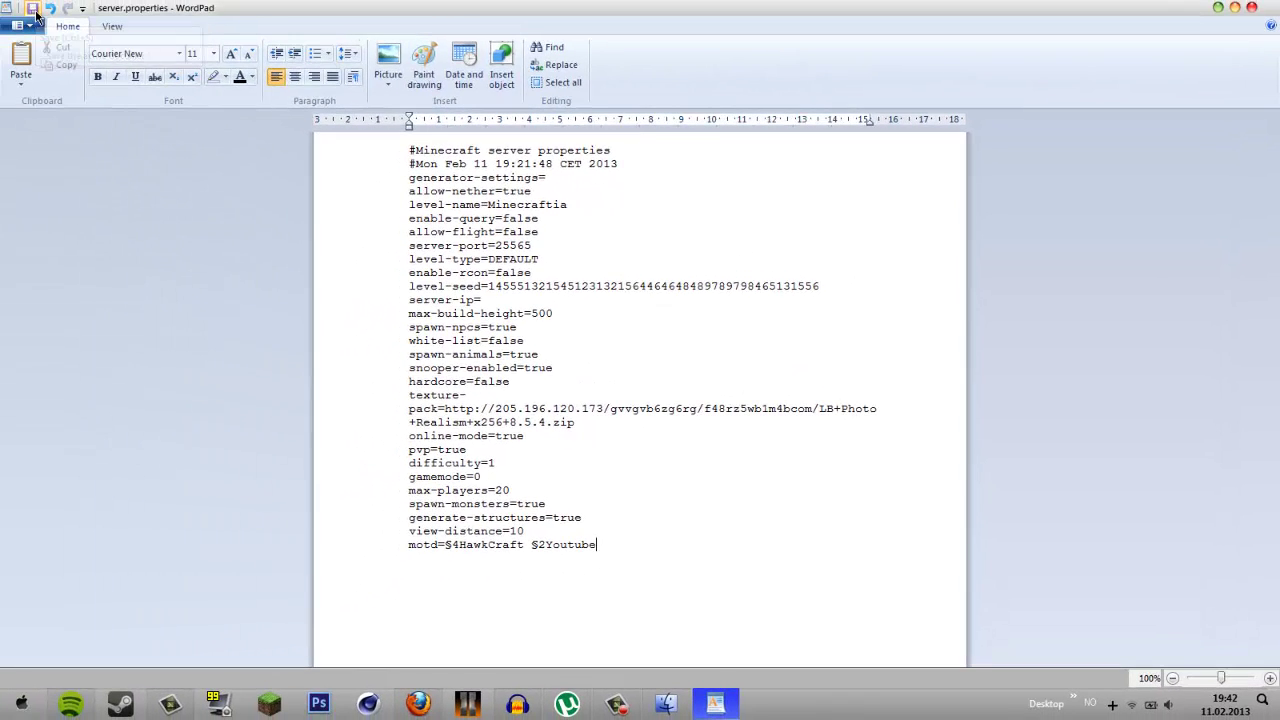
left_click(1251, 7)
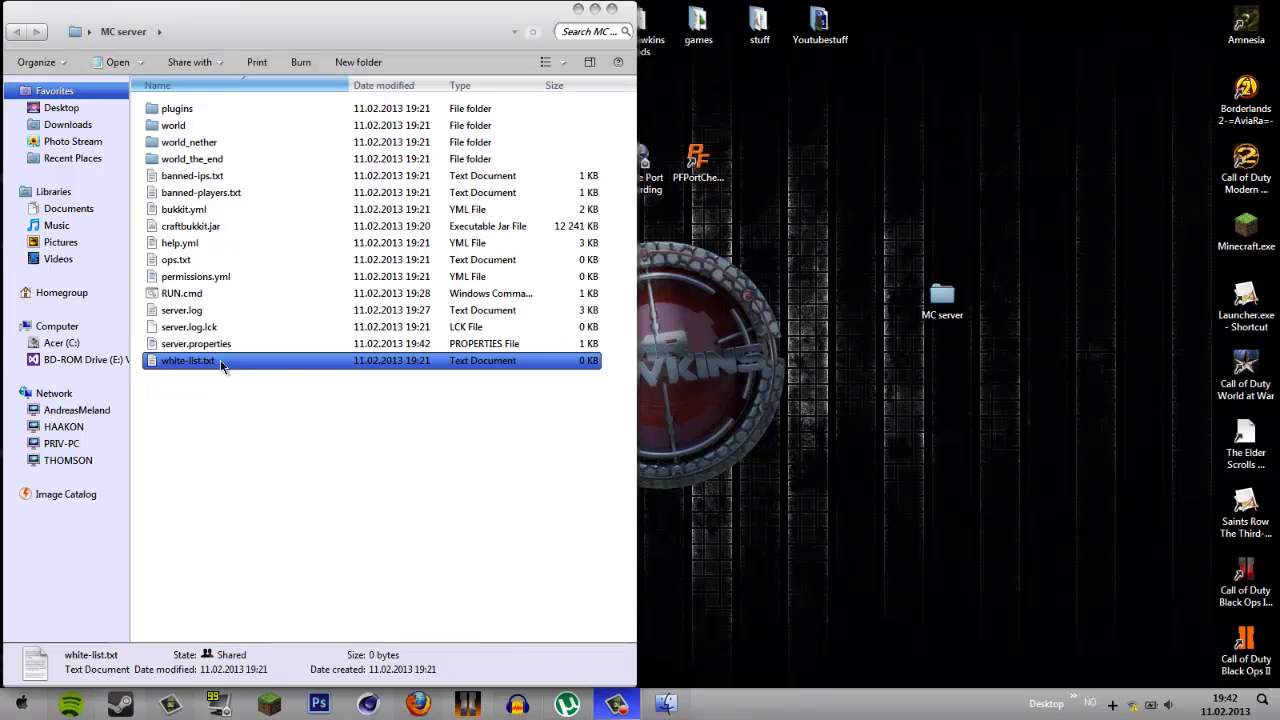
double_click(196, 343)
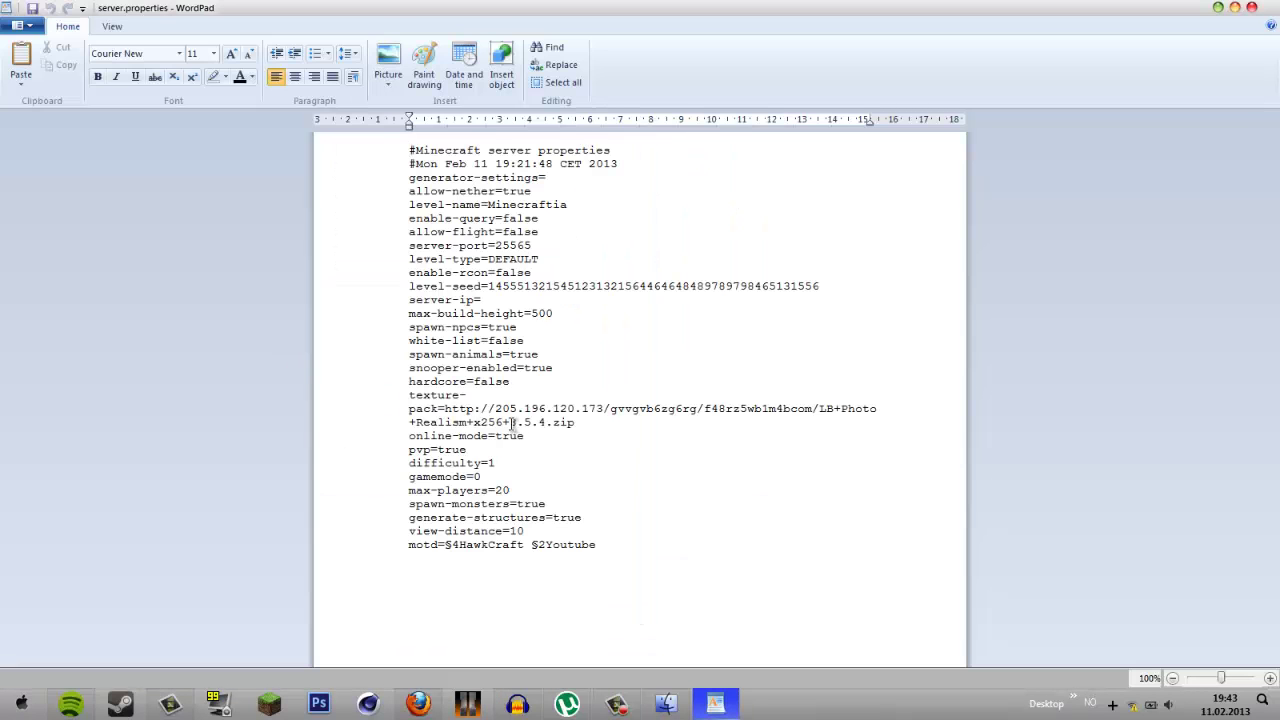
left_click(485, 301)
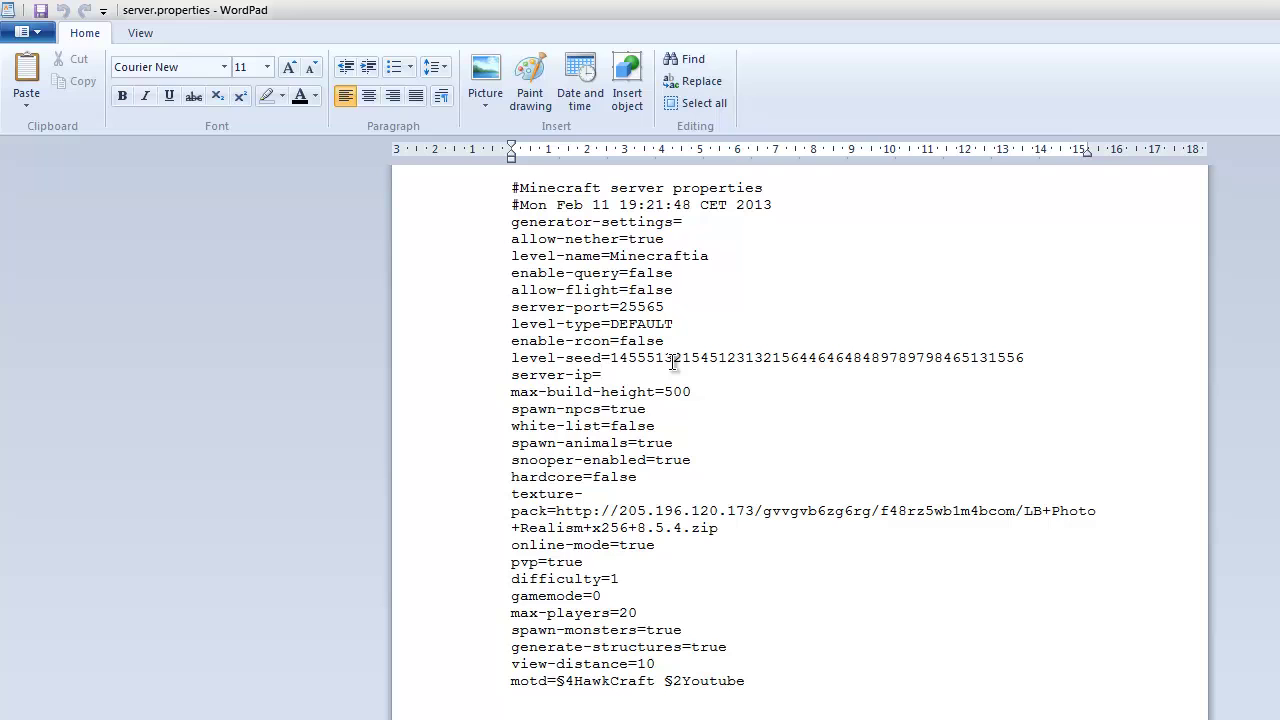
- Run ipconfig in a Command Prompt launched via Win+R
key("super+r")
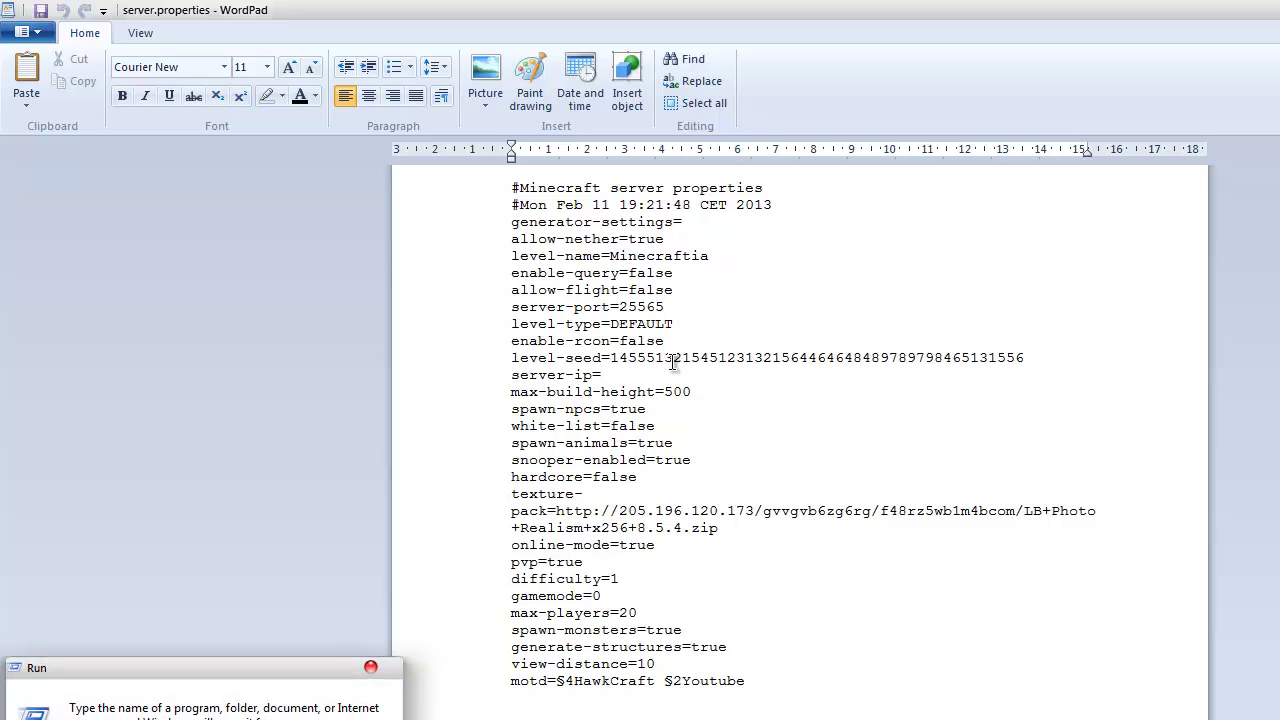
key("Return")
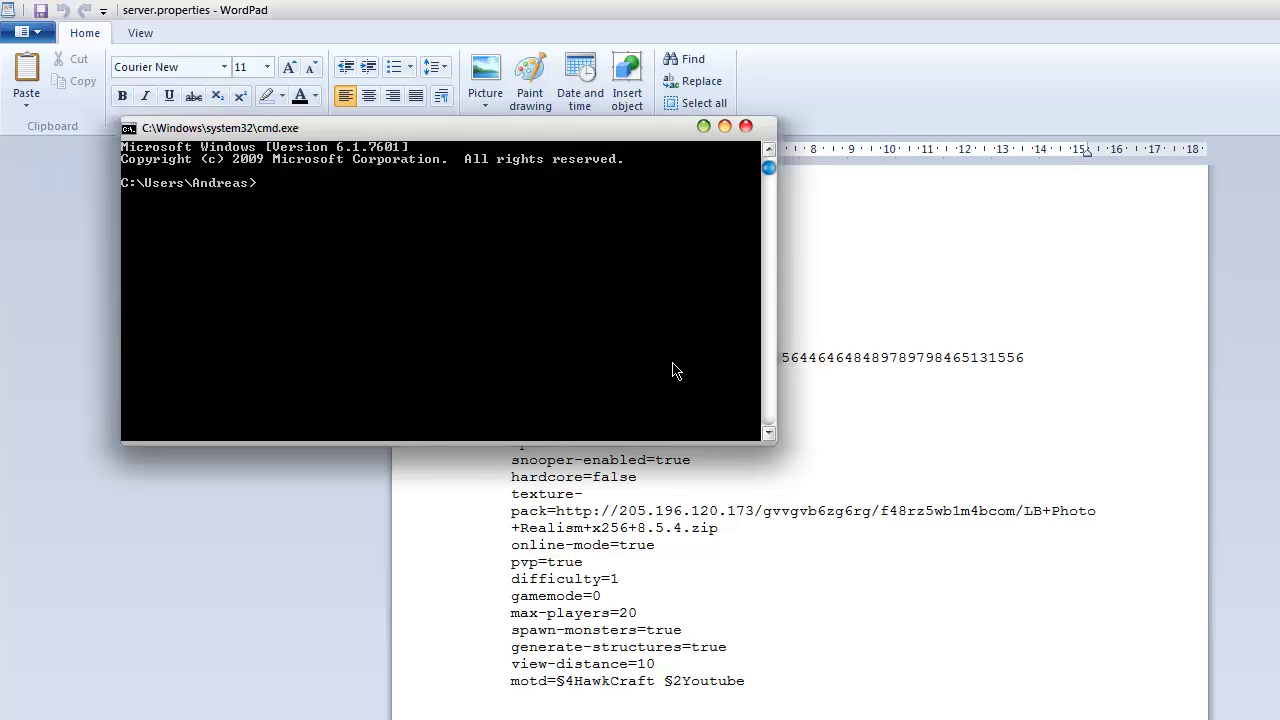
type("ipconfig")
key("Return")
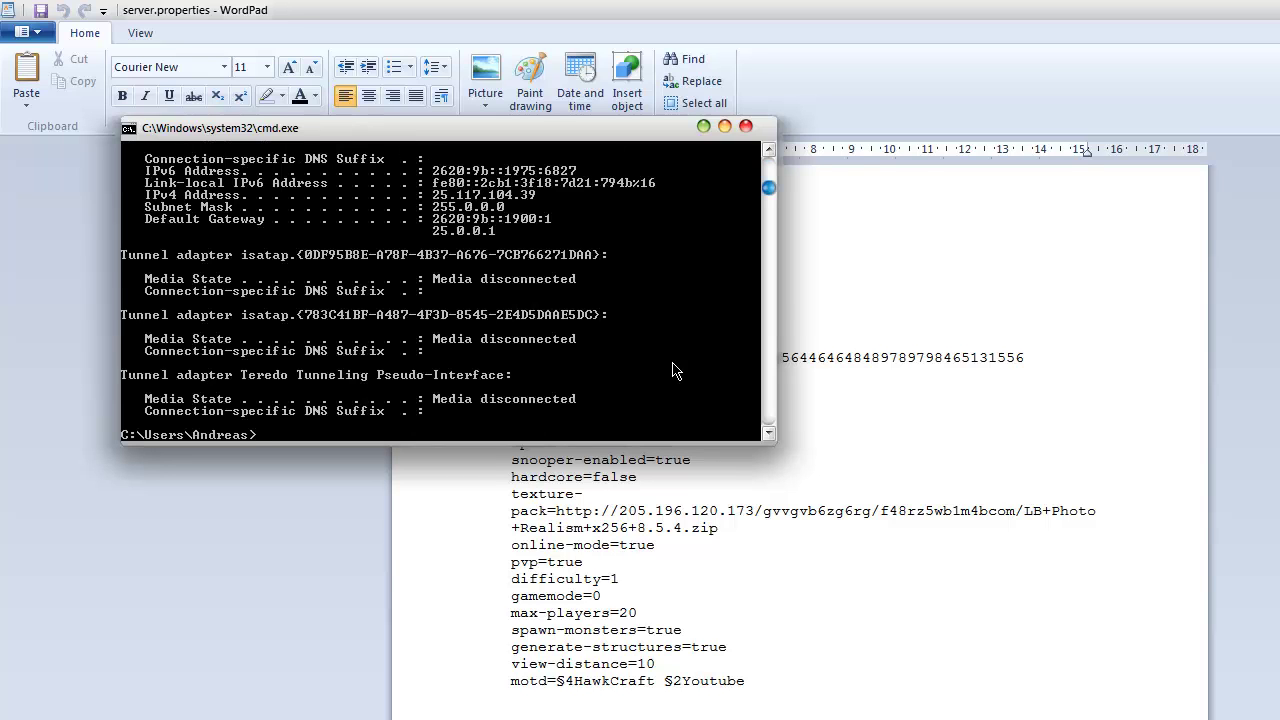
scroll(674, 370, "up", 7)
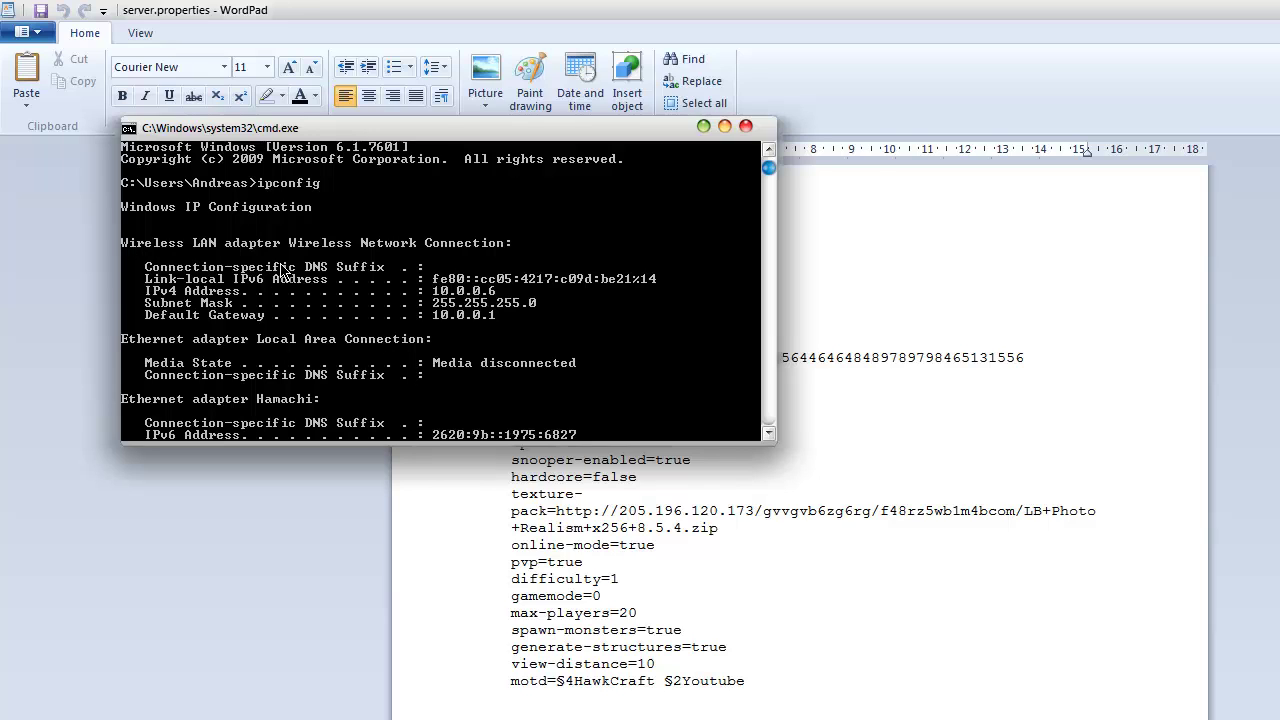
scroll(300, 360, "down", 3)
scroll(300, 360, "up", 3)
- Mark and copy the IPv4 address 10.0.0.6 from the console output
right_click(466, 289)
left_click(505, 289)
left_click(437, 292)
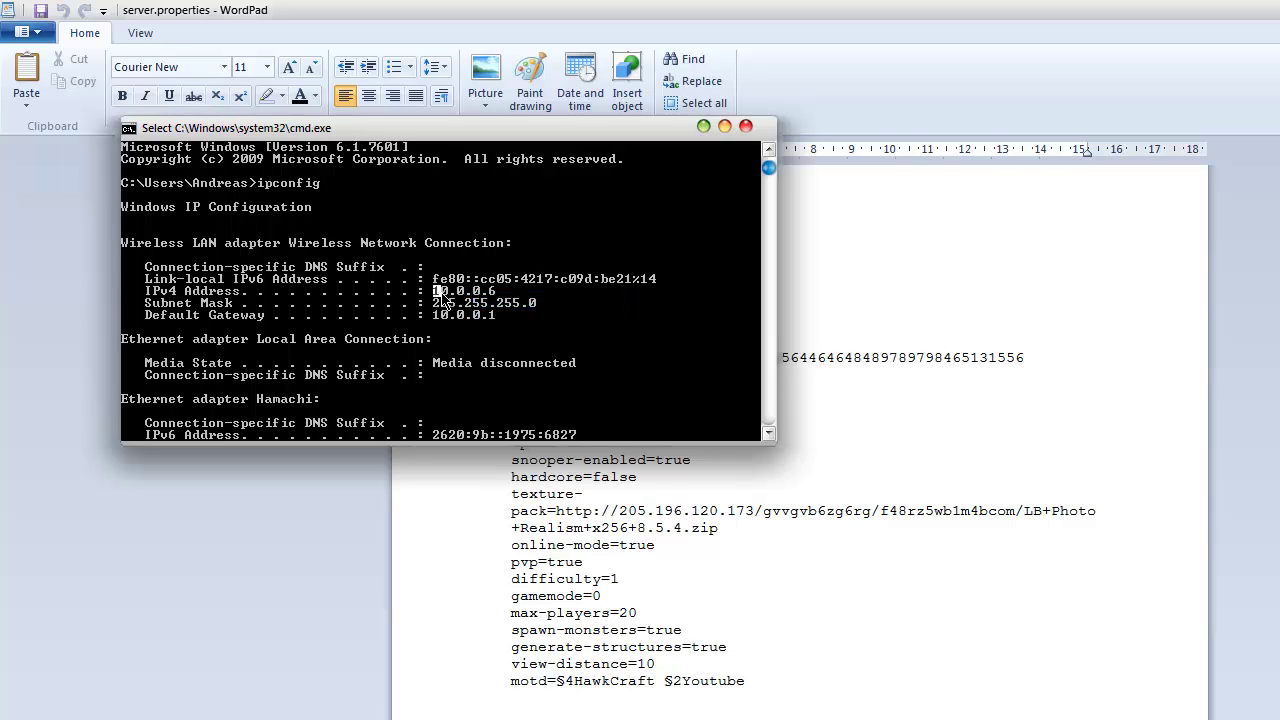
left_click_drag(441, 291, 492, 293)
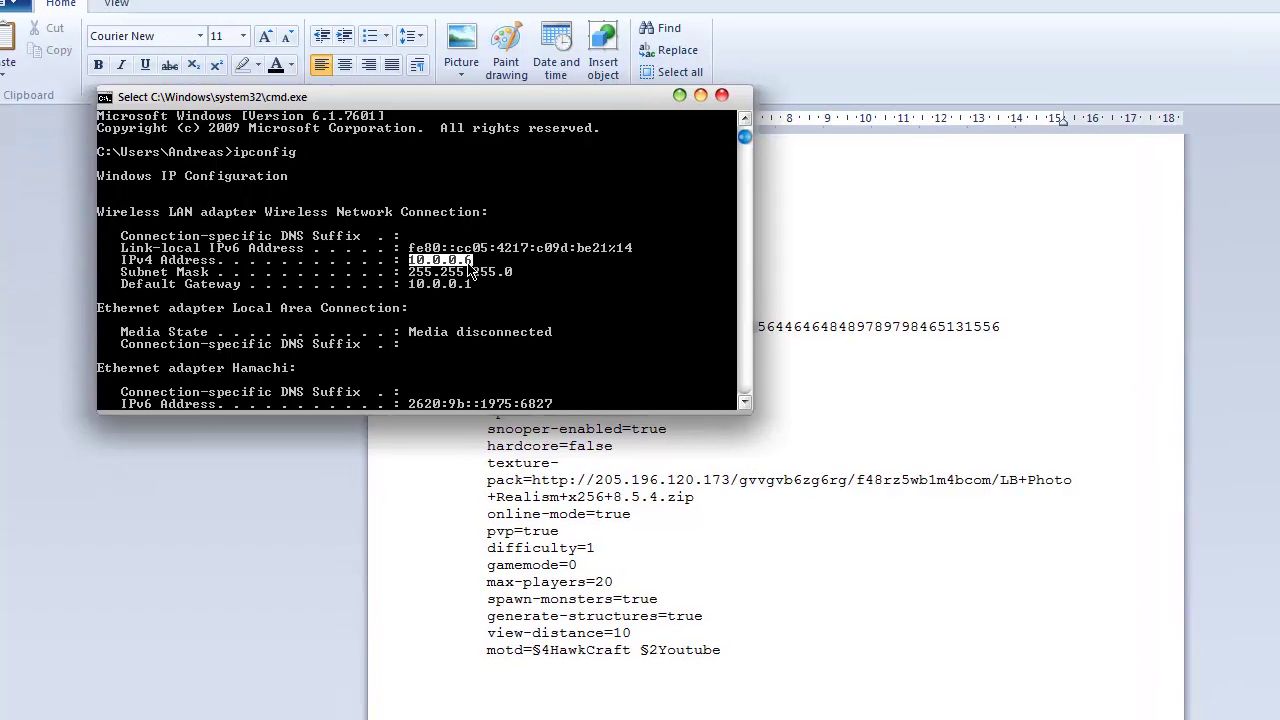
left_click(879, 440)
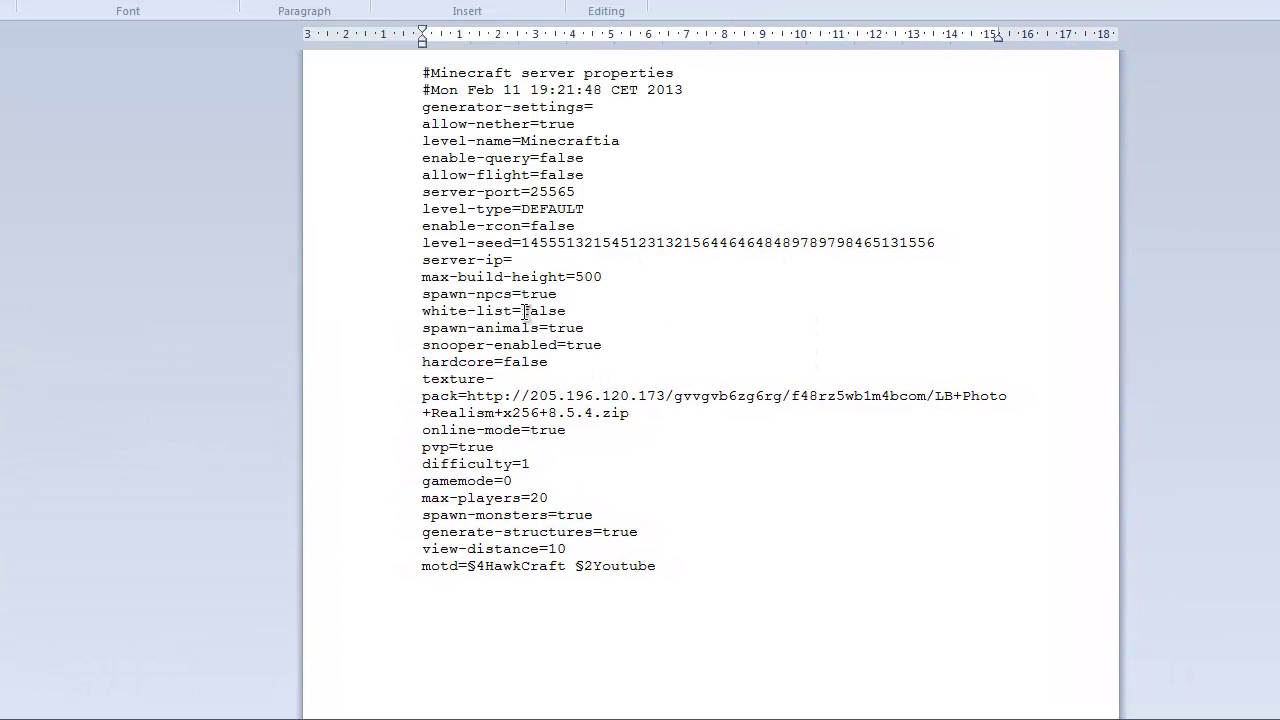
key("alt+Tab")
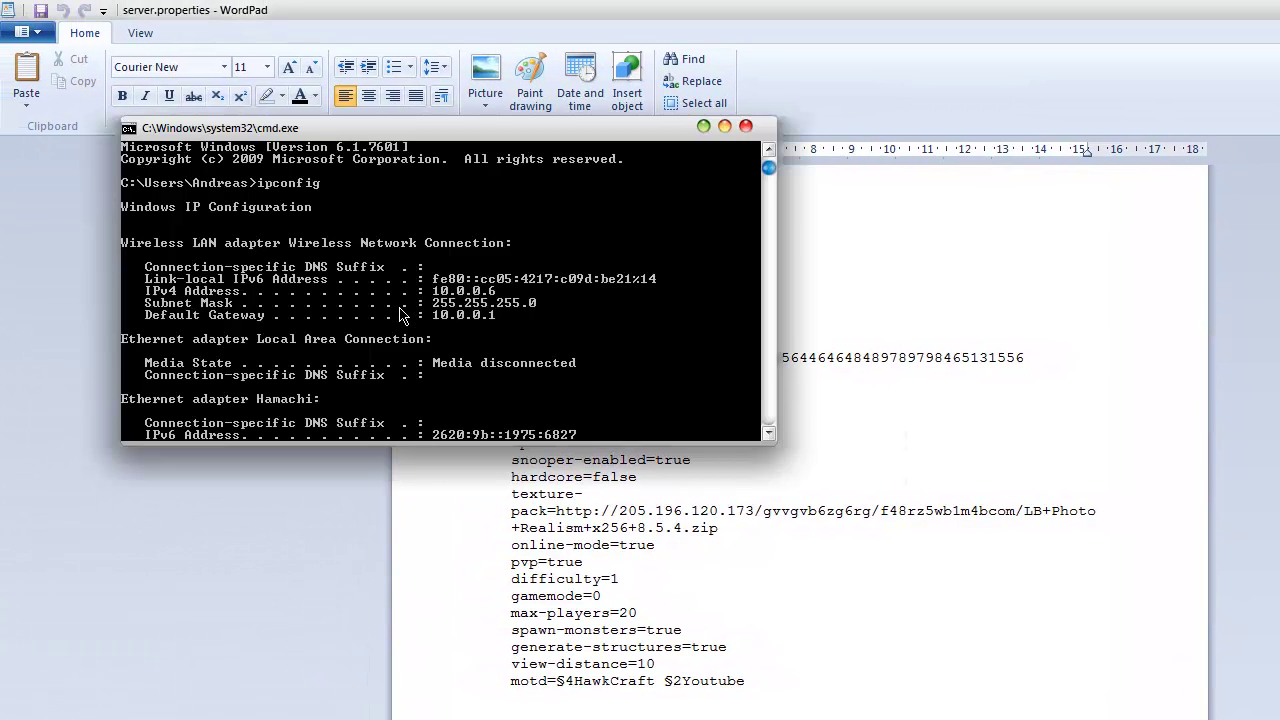
right_click(507, 290)
left_click(530, 300)
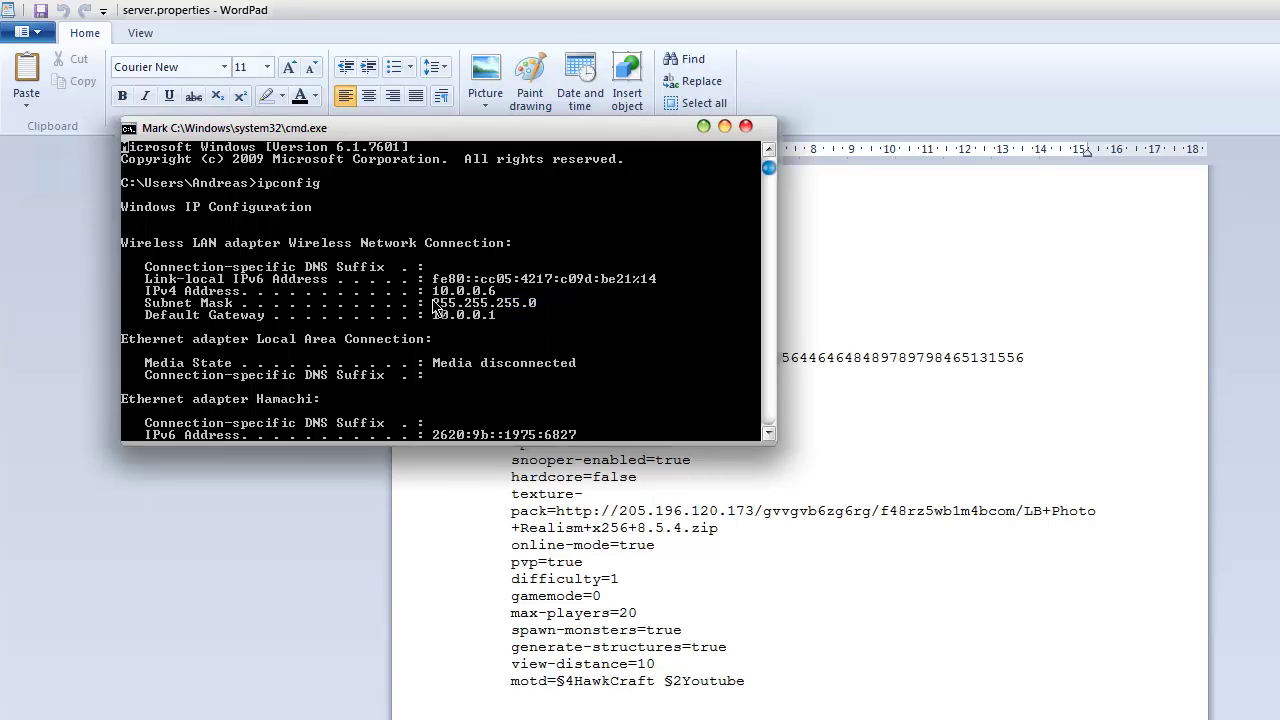
left_click_drag(433, 291, 493, 297)
key("ctrl+c")
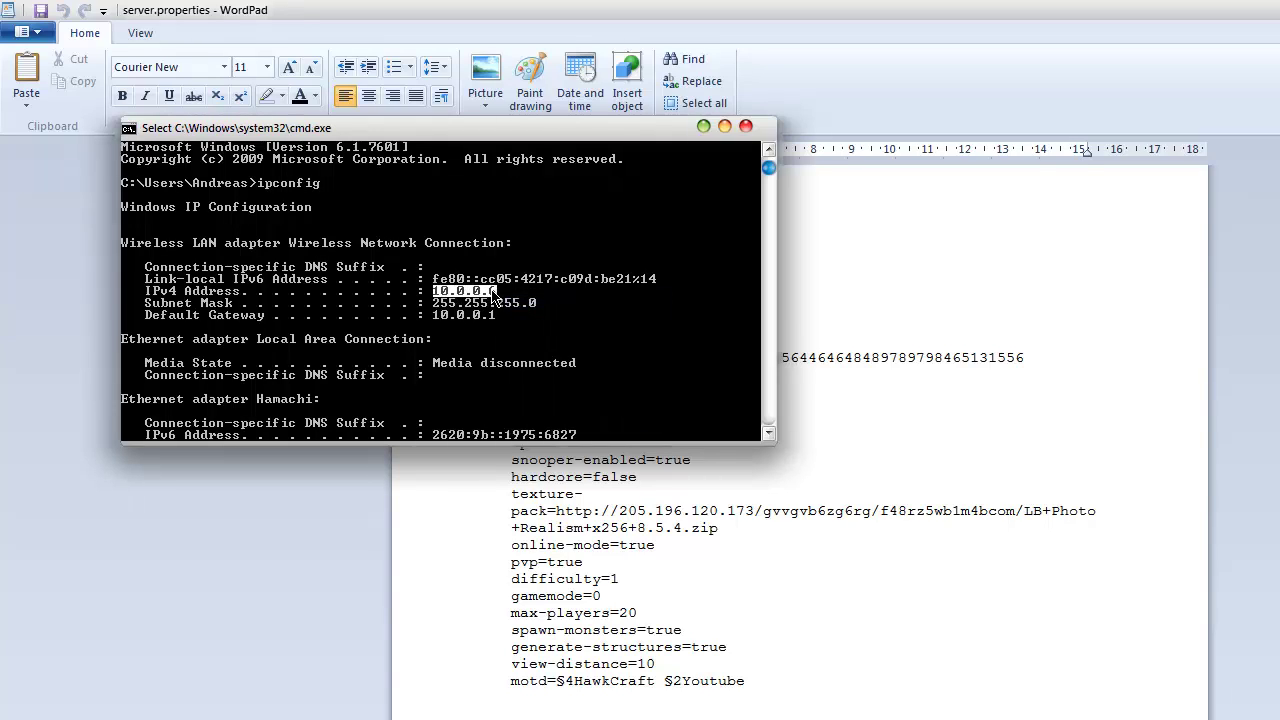
key("Return")
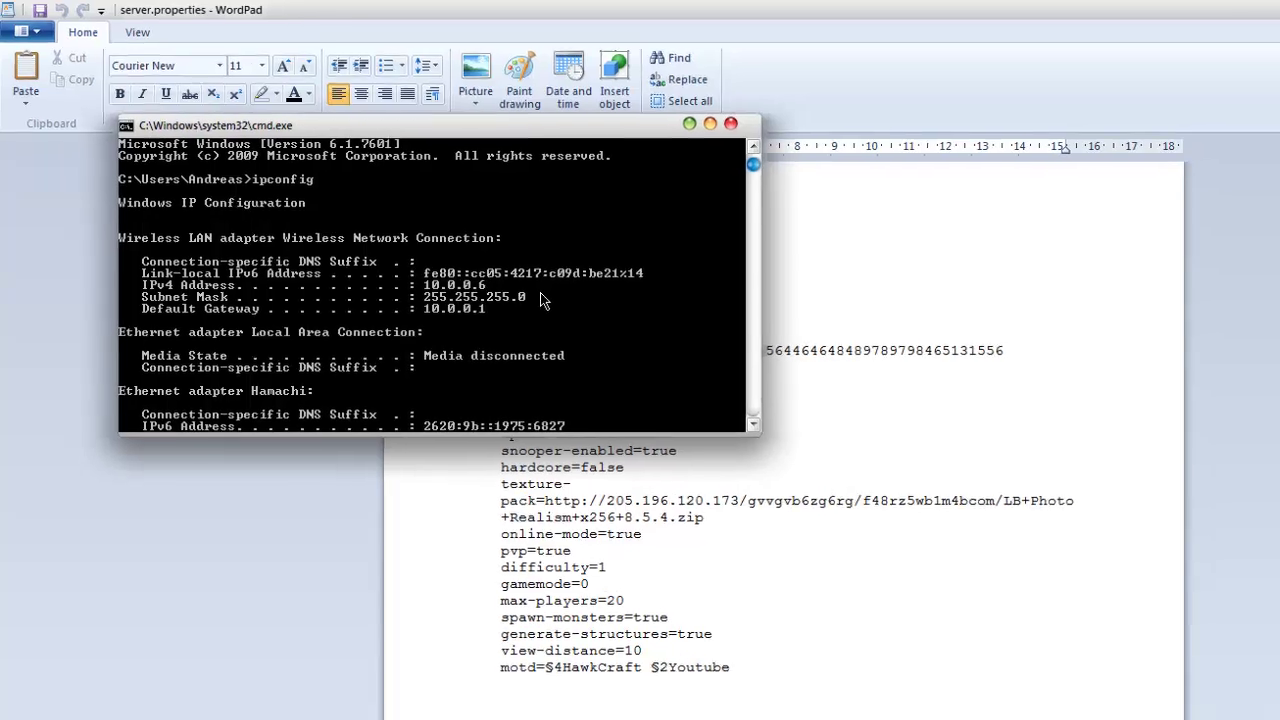
left_click(815, 416)
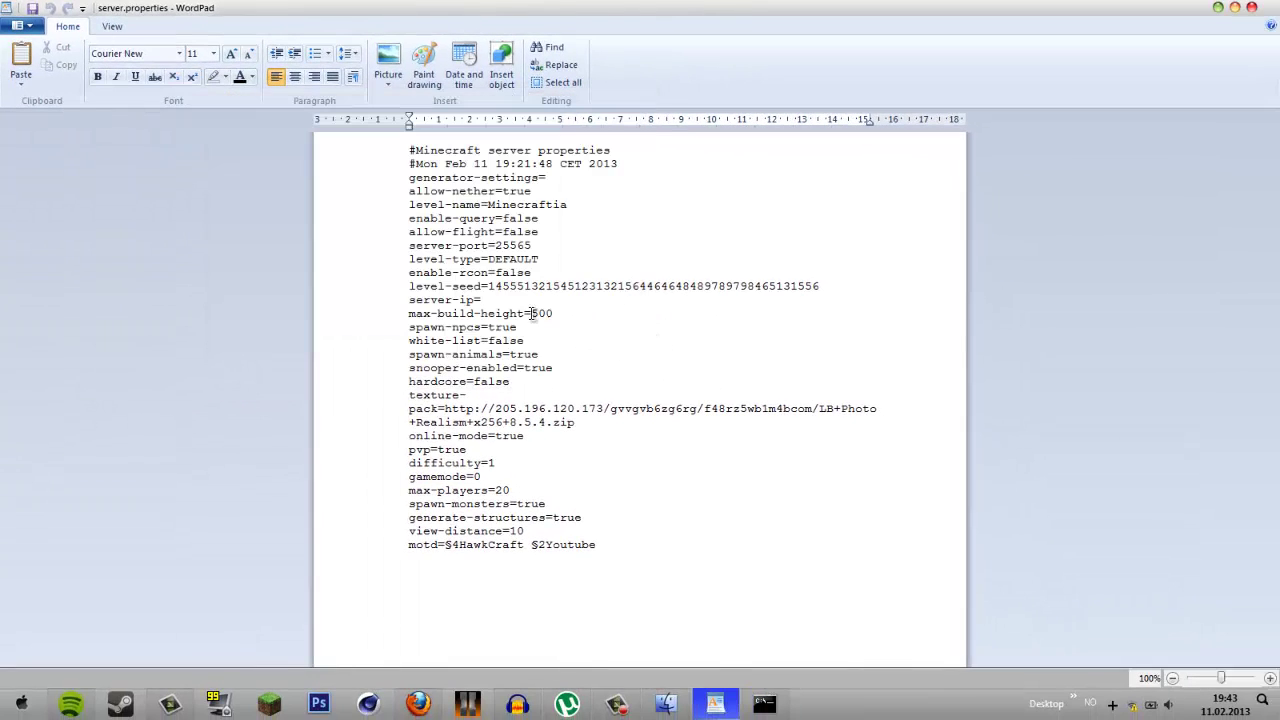
- Paste 10.0.0.6 after server-ip= and close WordPad, saving the change
left_click(502, 296)
key("ctrl+v")
left_click(1251, 7)
- Start the CraftBukkit server by running RUN.cmd from the MC server folder
left_click(218, 360)
double_click(206, 293)
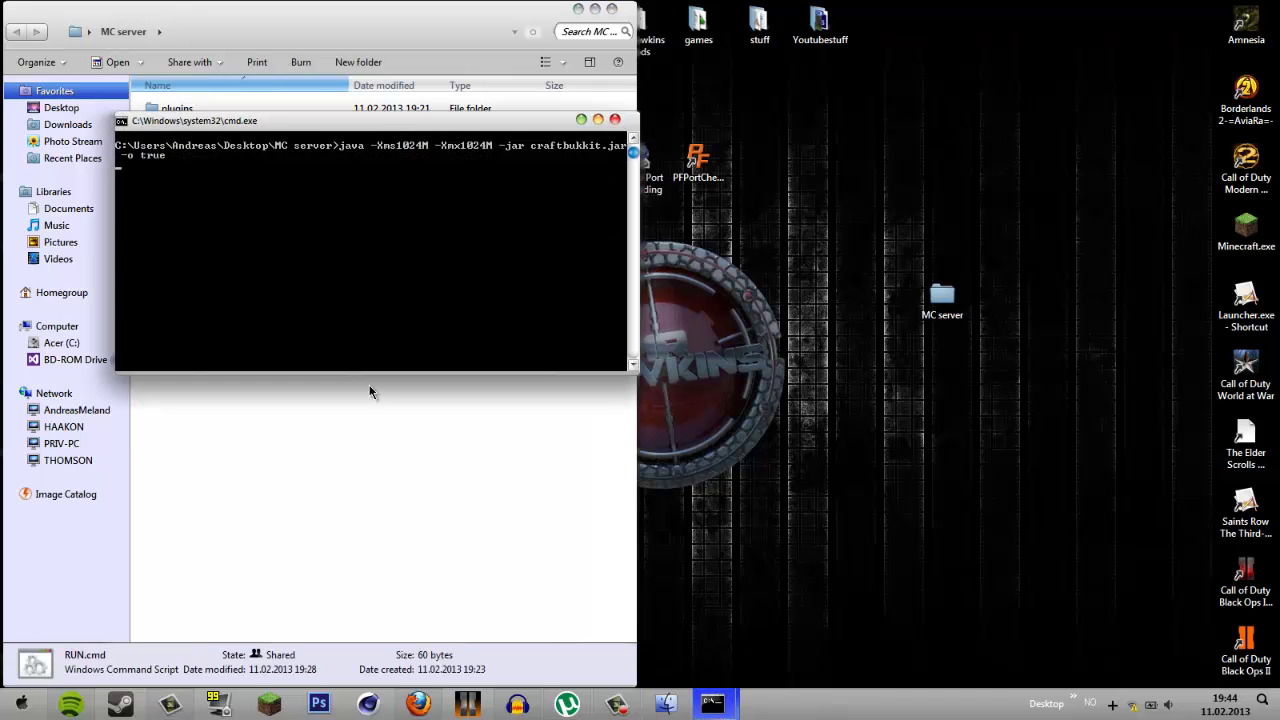
left_click_drag(412, 124, 972, 88)
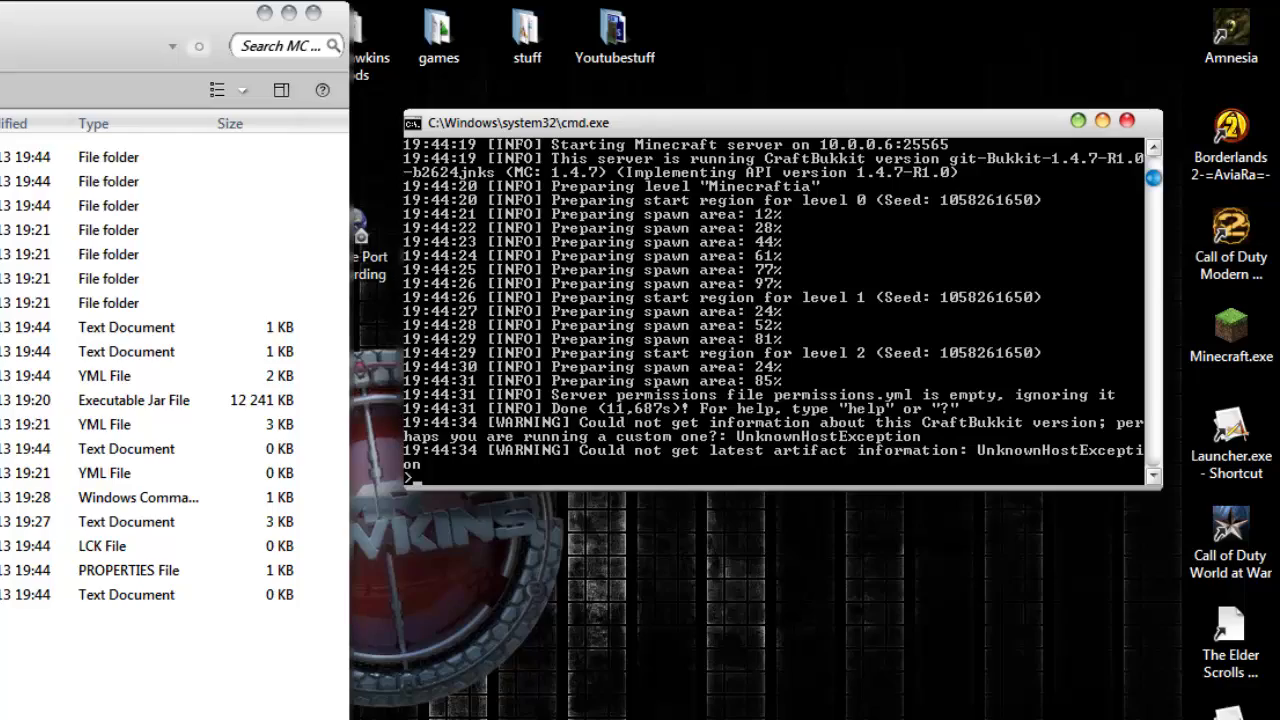
left_click(269, 703)
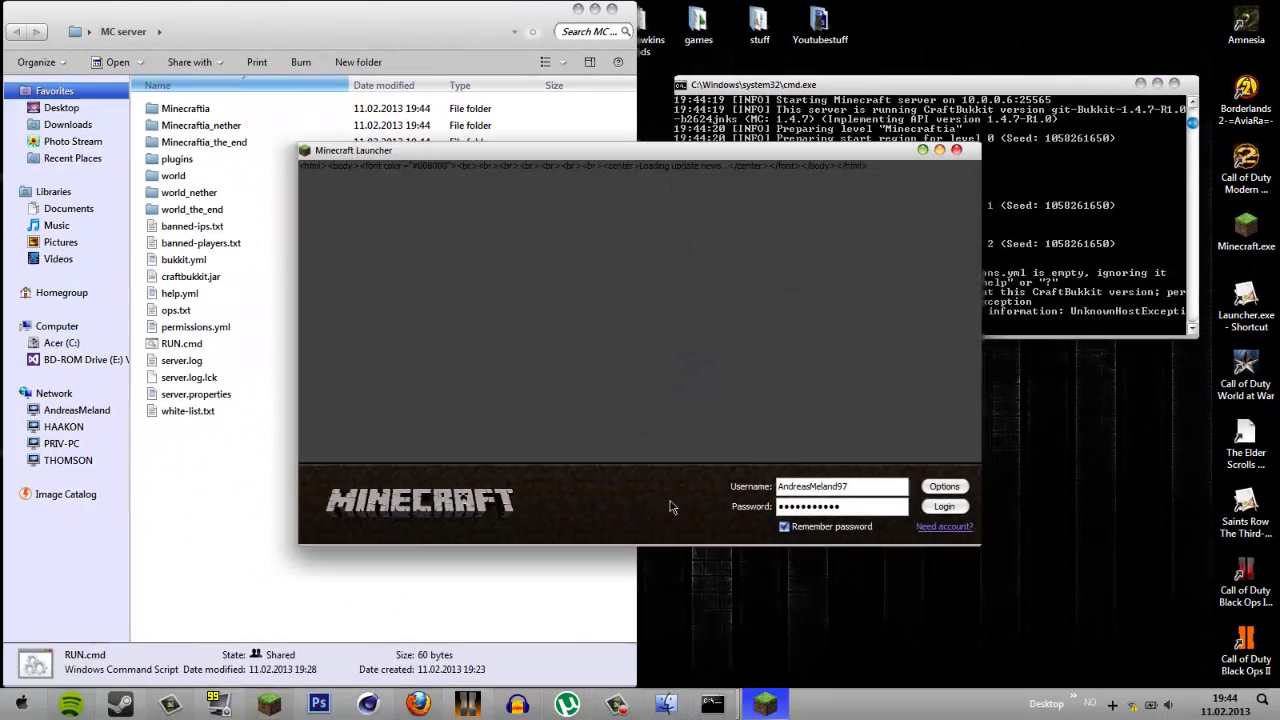
- Try logging in, check the server console, then close the launcher after the failed login
left_click(941, 507)
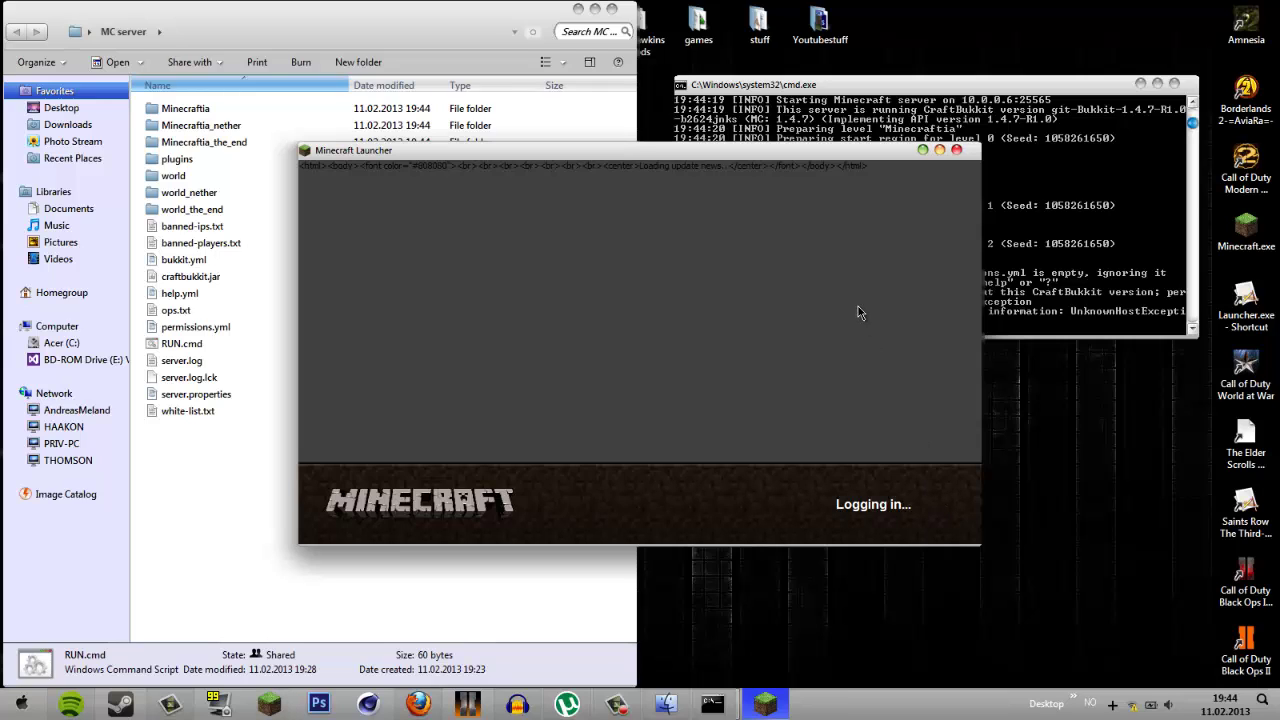
left_click(1050, 262)
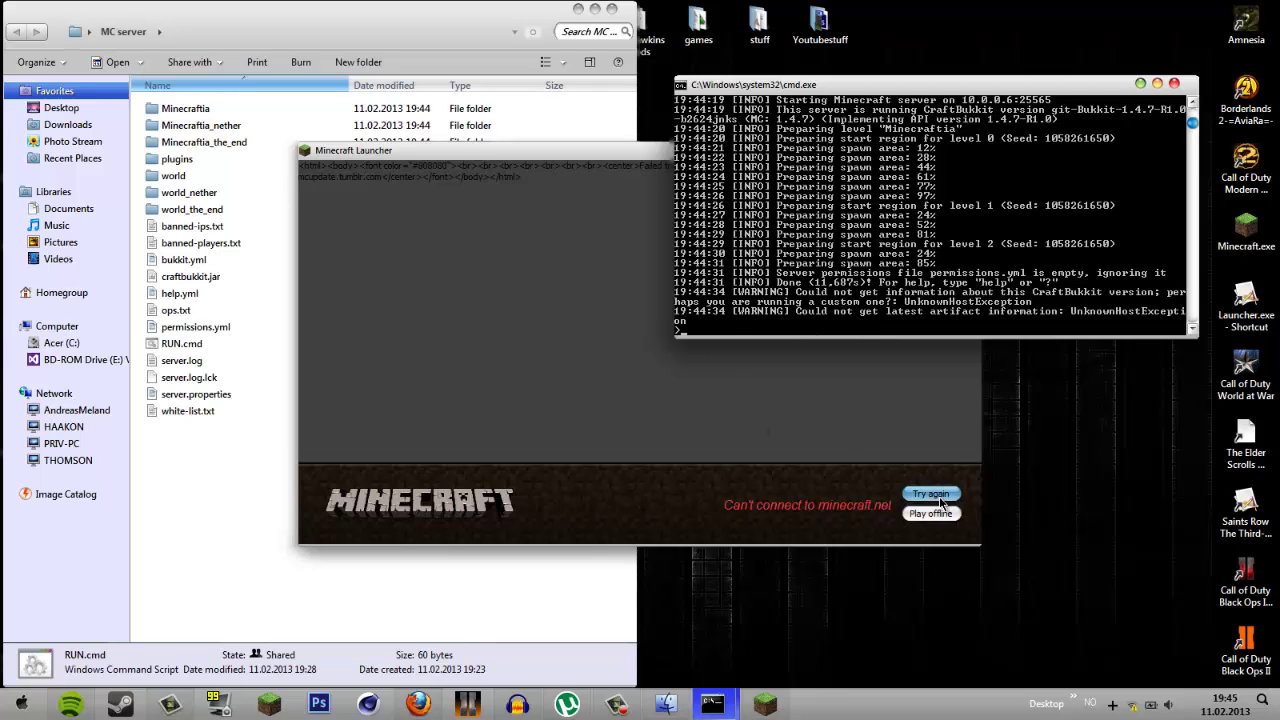
left_click(940, 503)
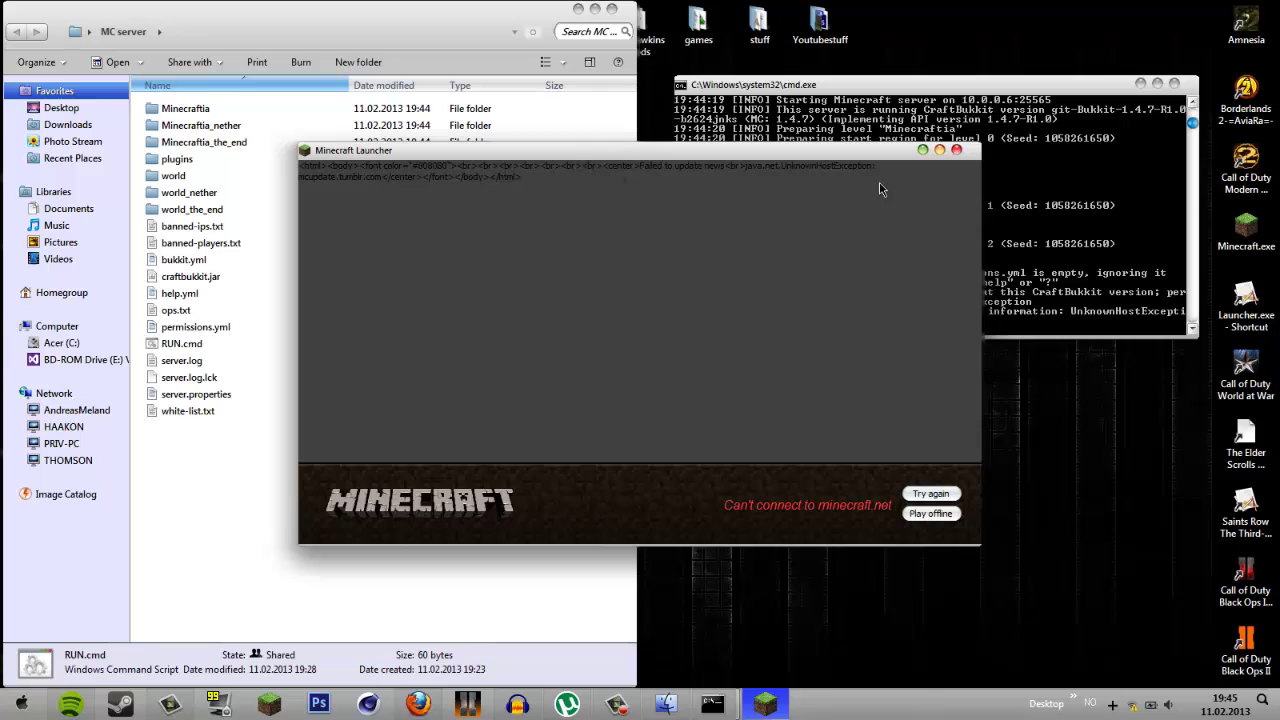
left_click(956, 150)
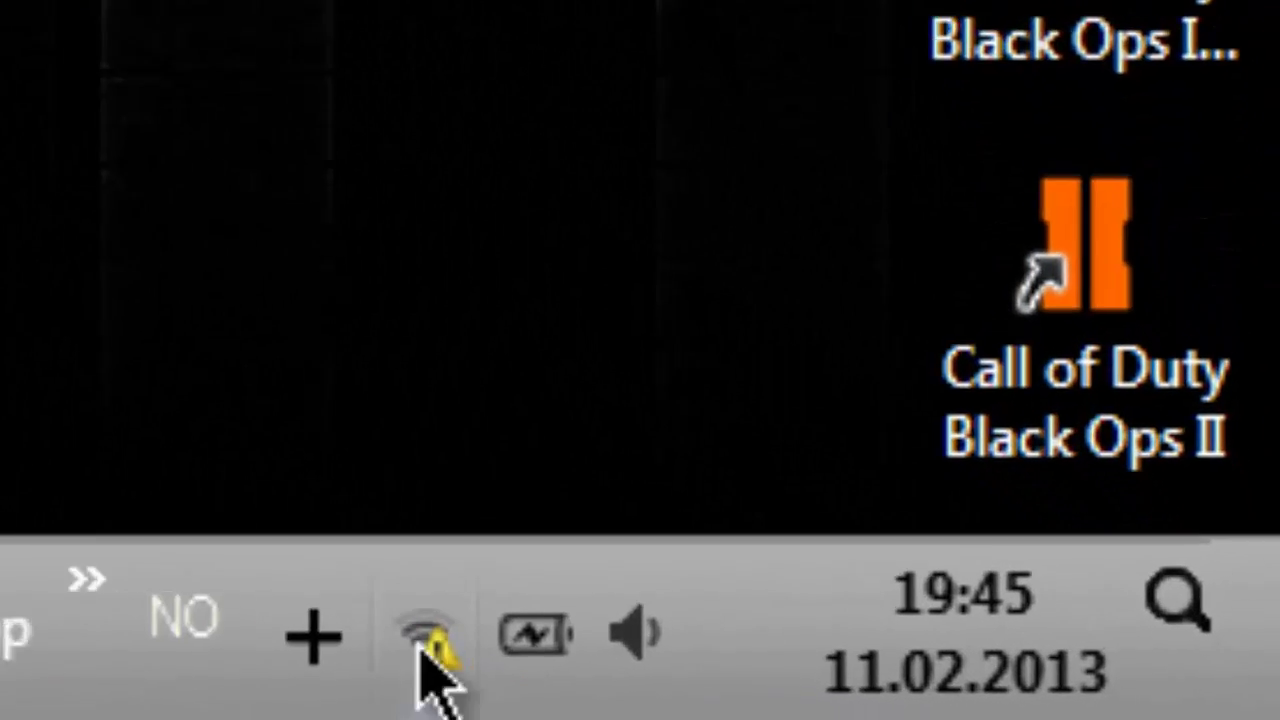
- Disconnect from and reconnect to the ThomsonE6A38B wireless network
left_click(330, 705)
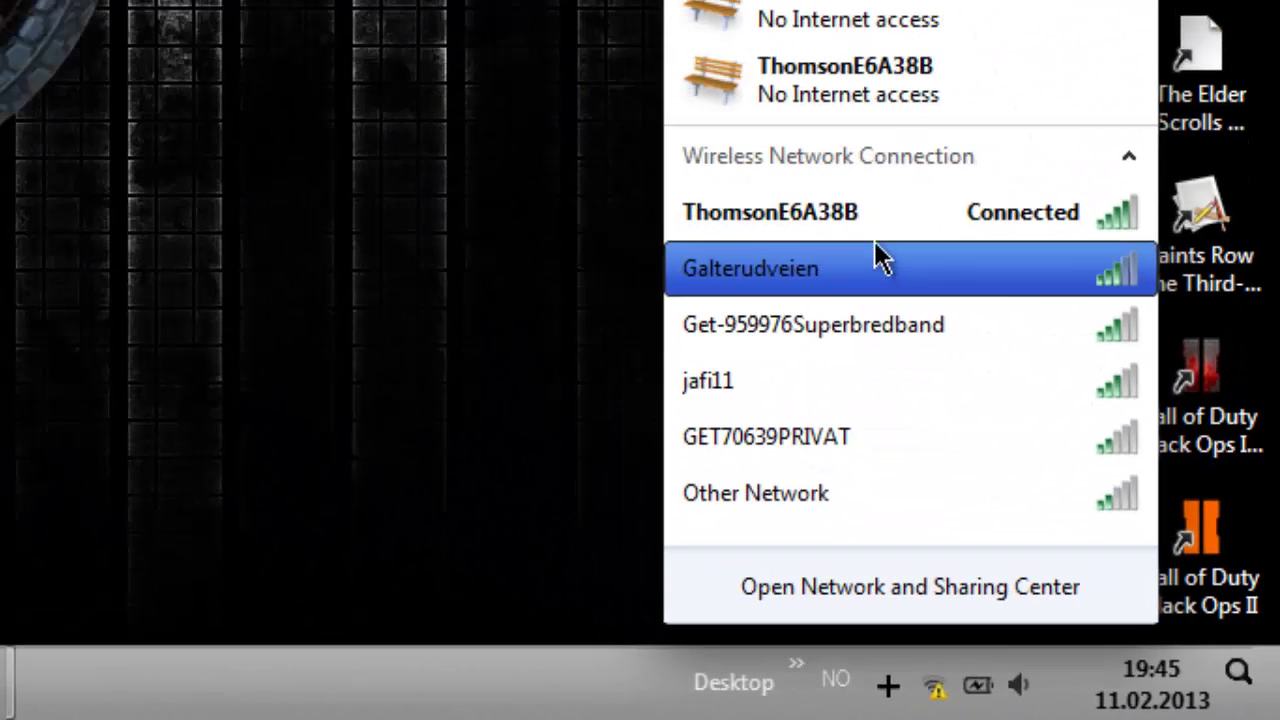
left_click(873, 227)
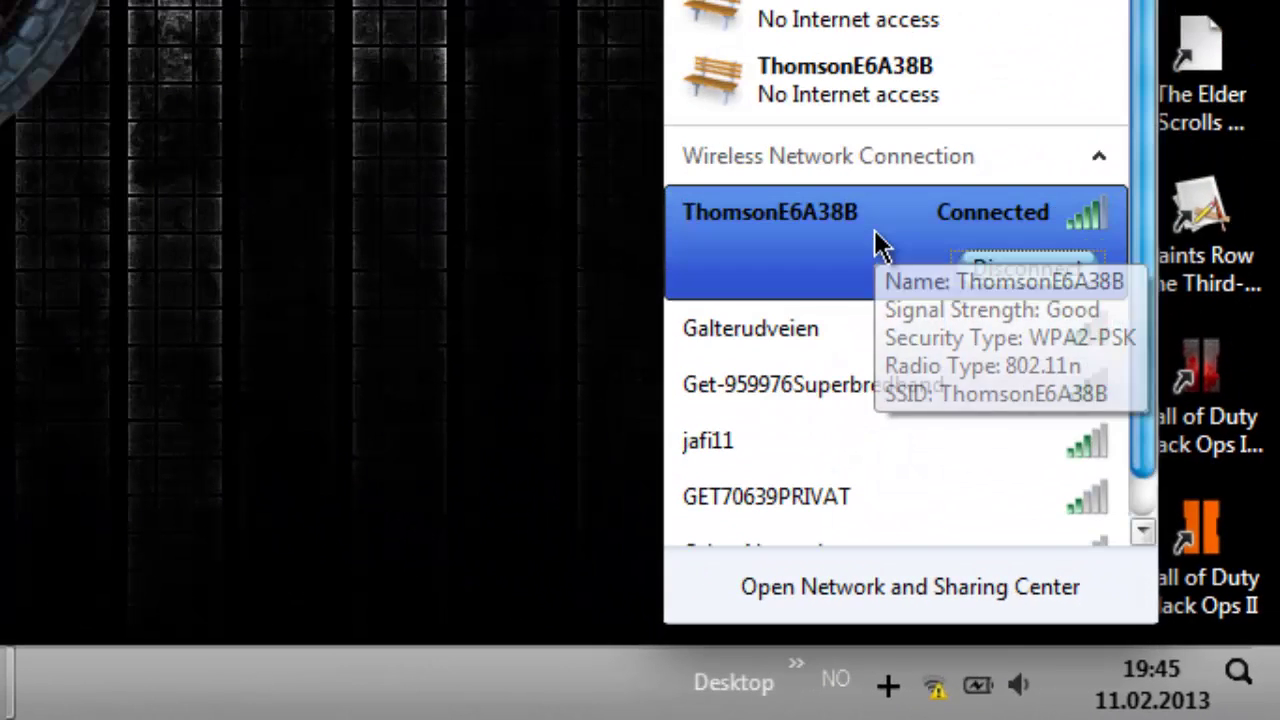
left_click(991, 274)
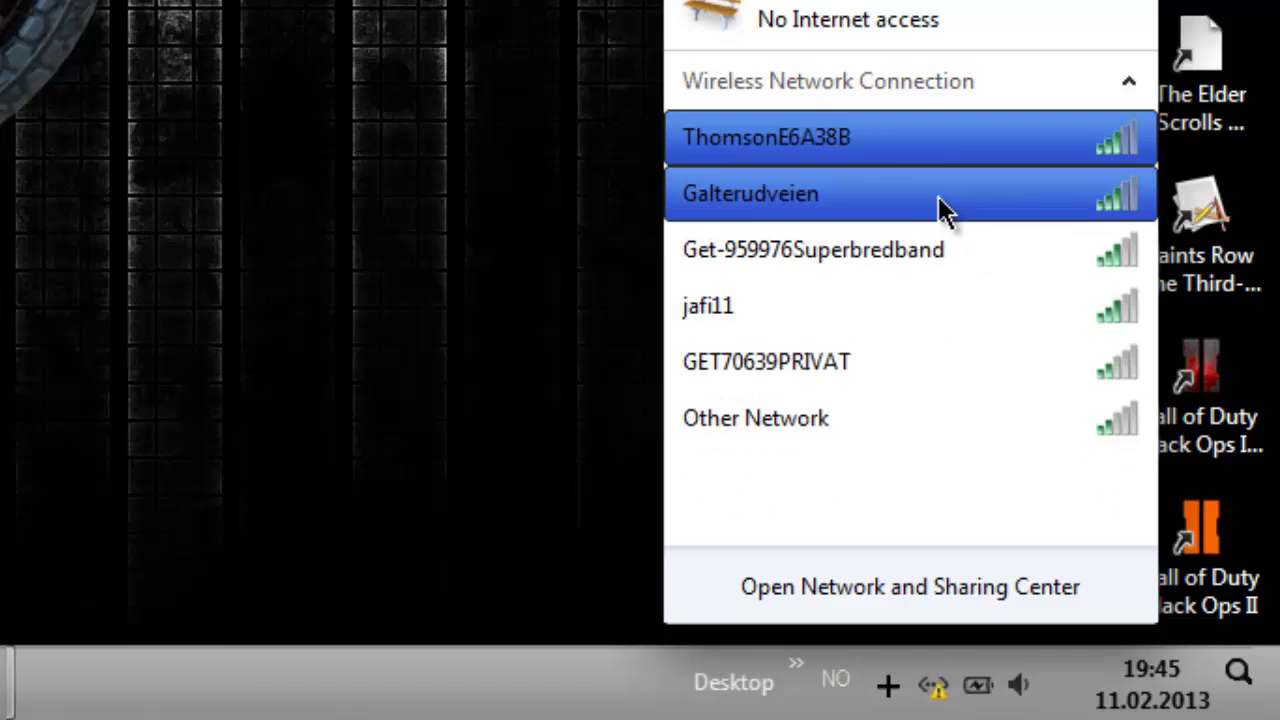
left_click(937, 155)
left_click(1068, 192)
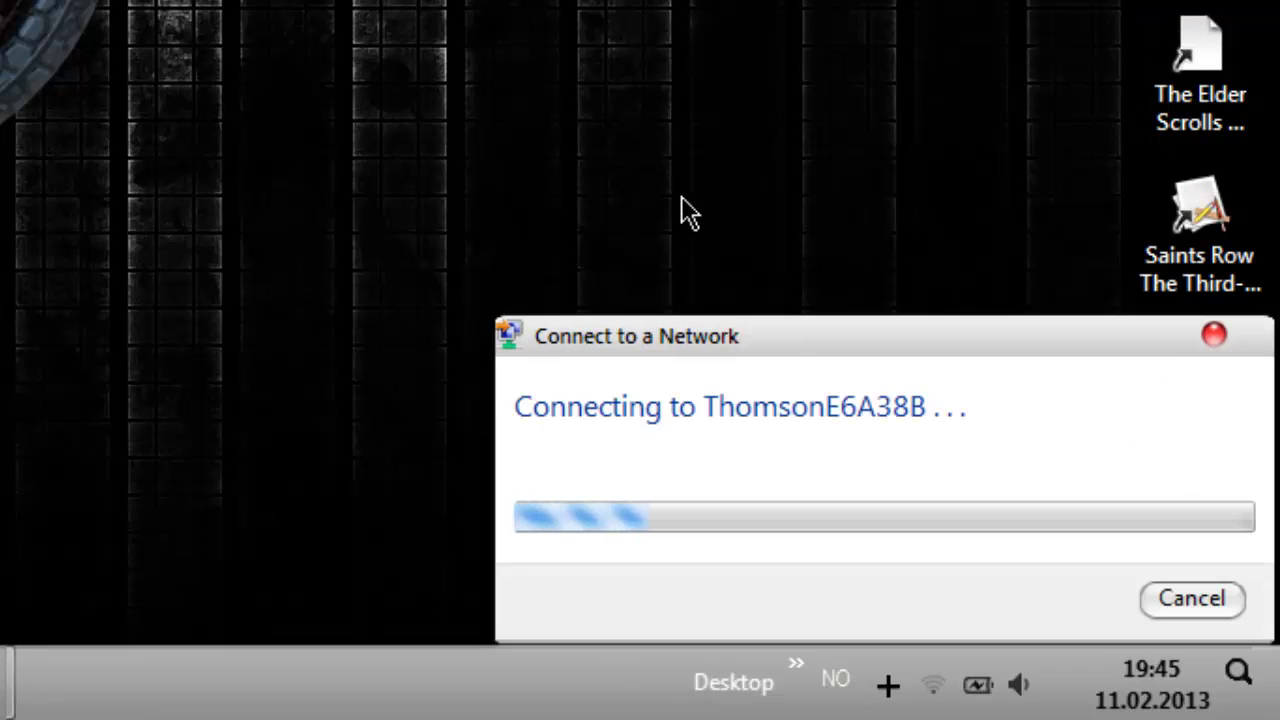
- Run Troubleshoot problems from the network tray icon's menu
left_click(934, 690)
right_click(934, 694)
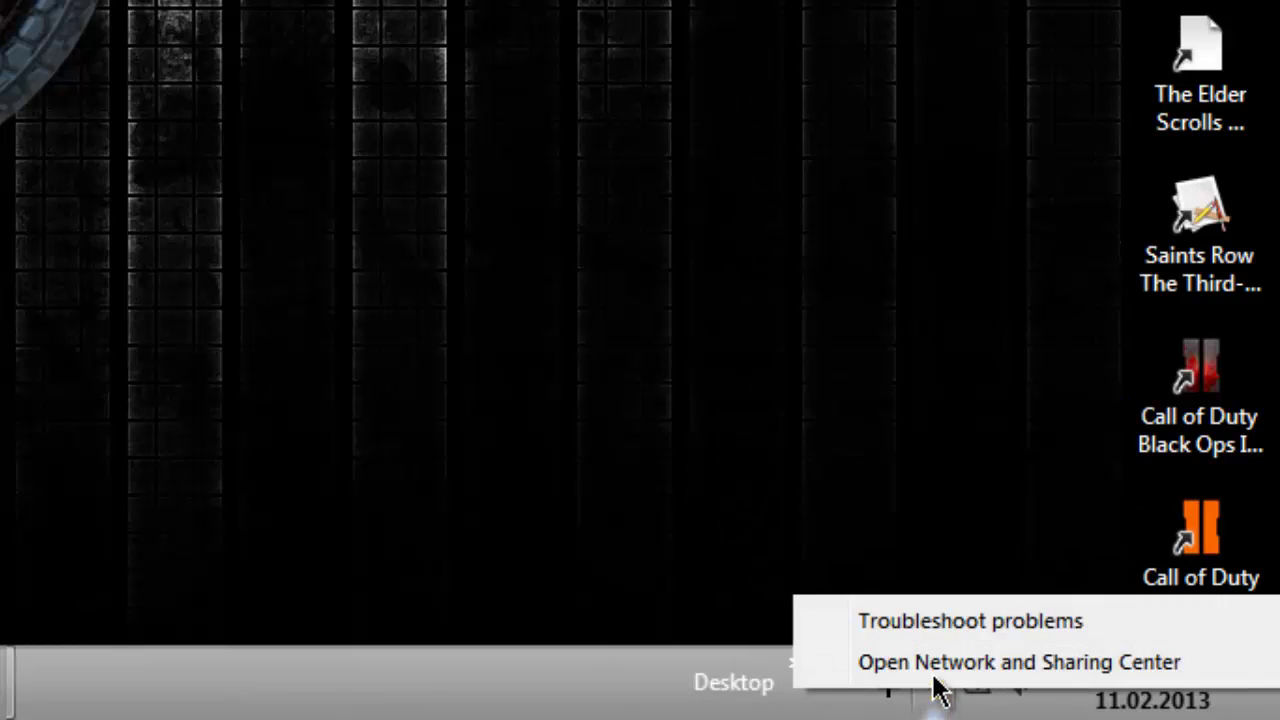
left_click(910, 617)
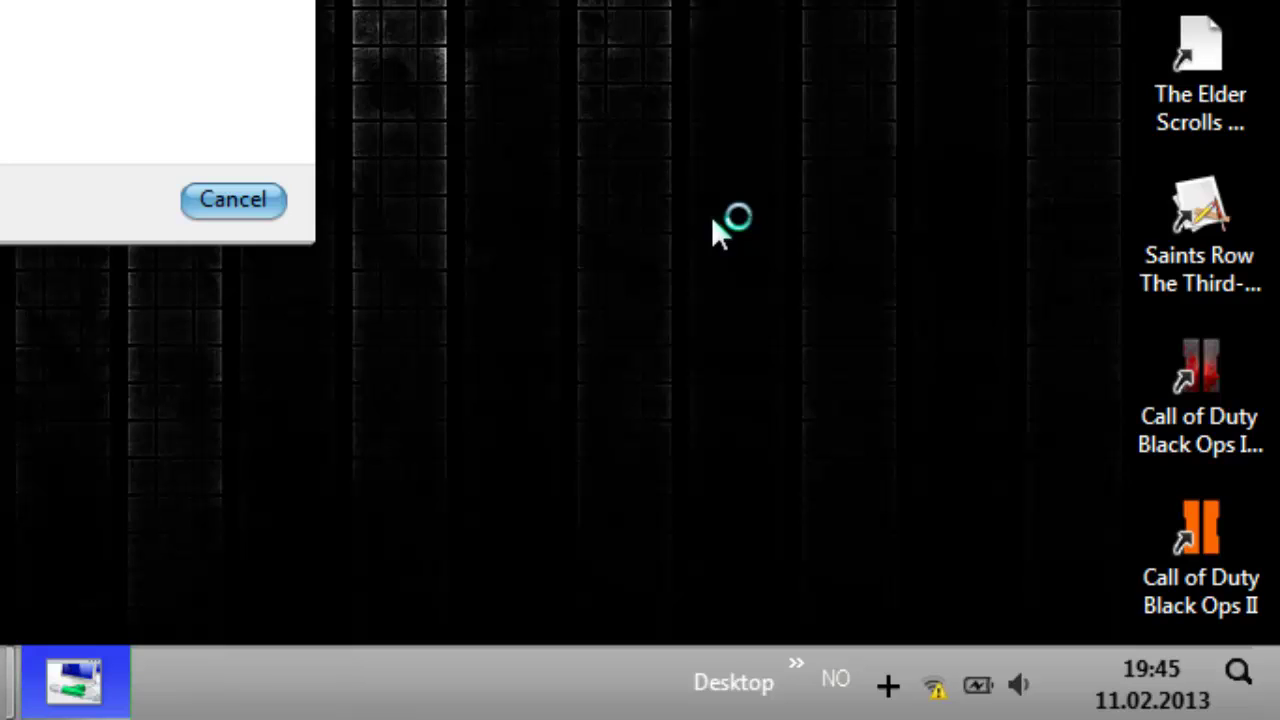